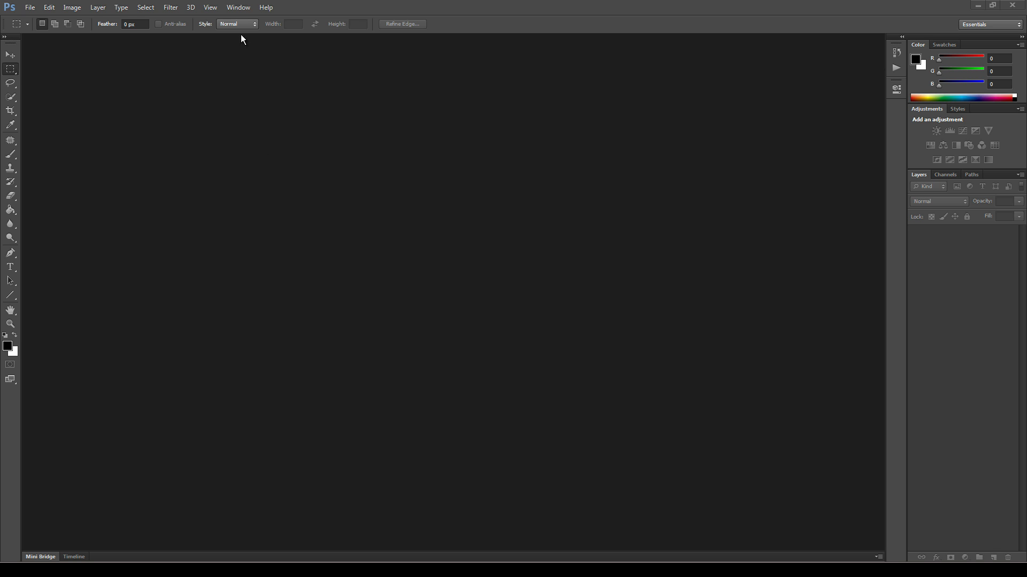
Step: Load the Animated Glitch - Photoshop Action file into the actions list
left_click(237, 8)
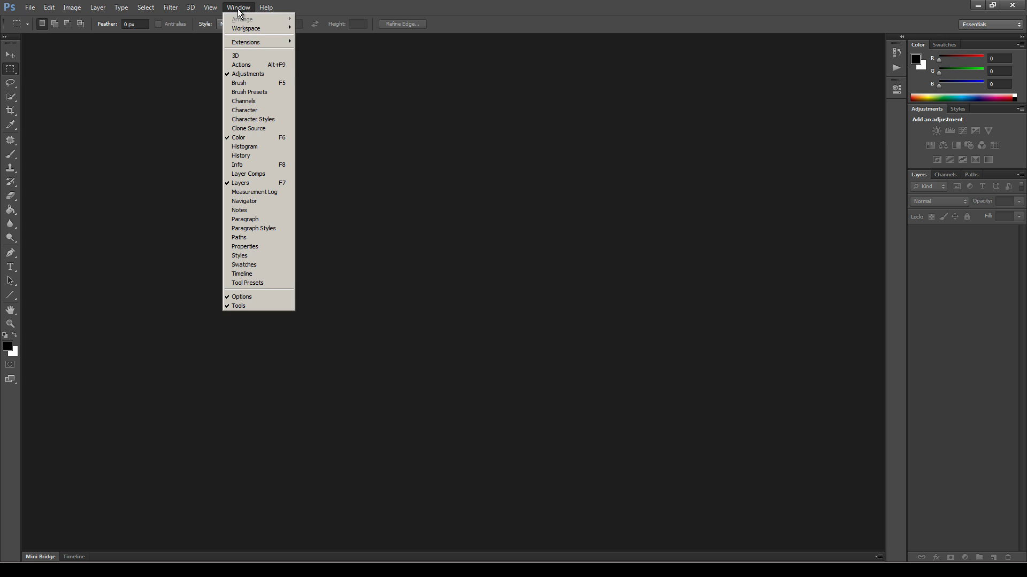
left_click(252, 65)
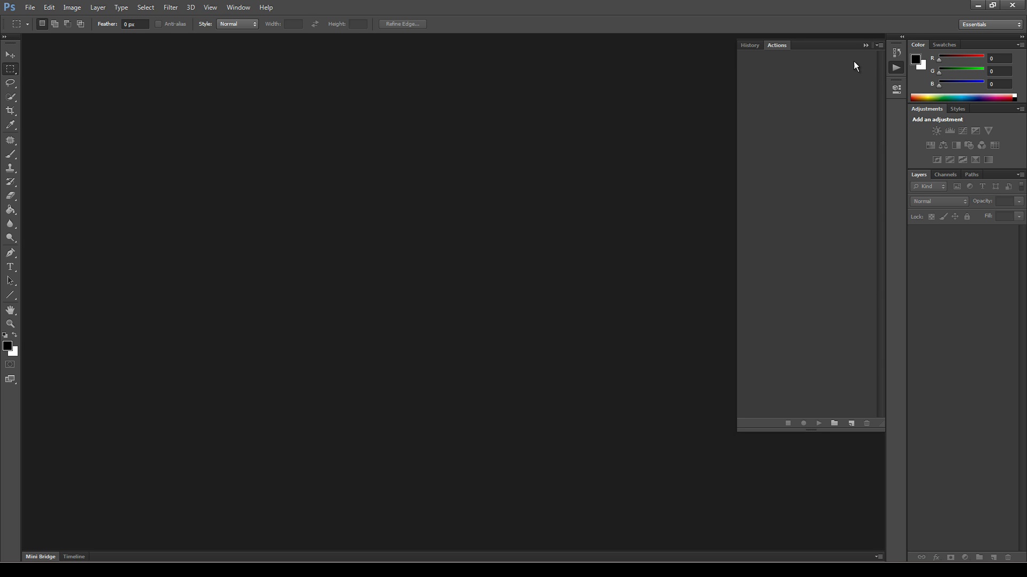
left_click(879, 46)
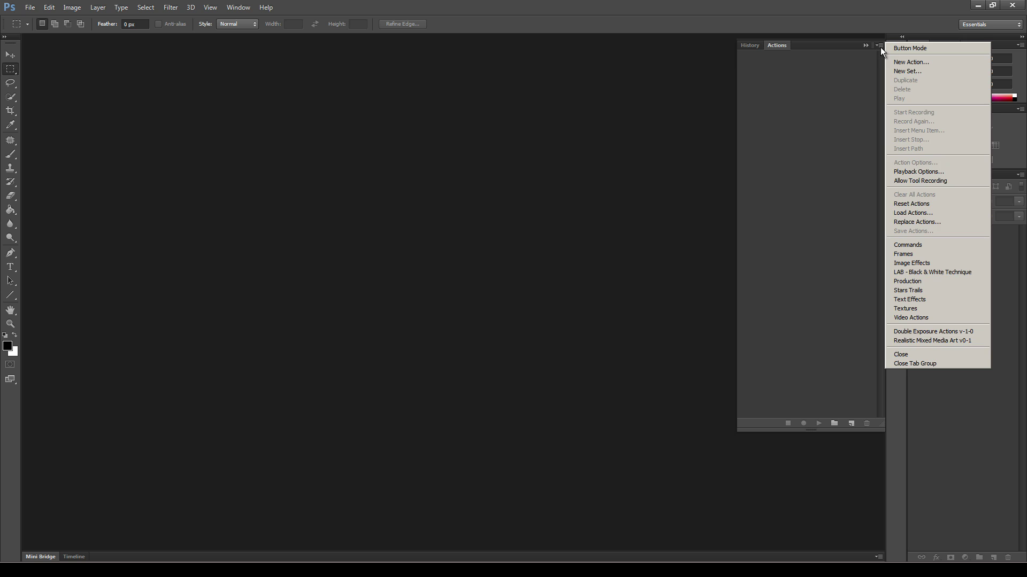
left_click(942, 213)
left_click(369, 249)
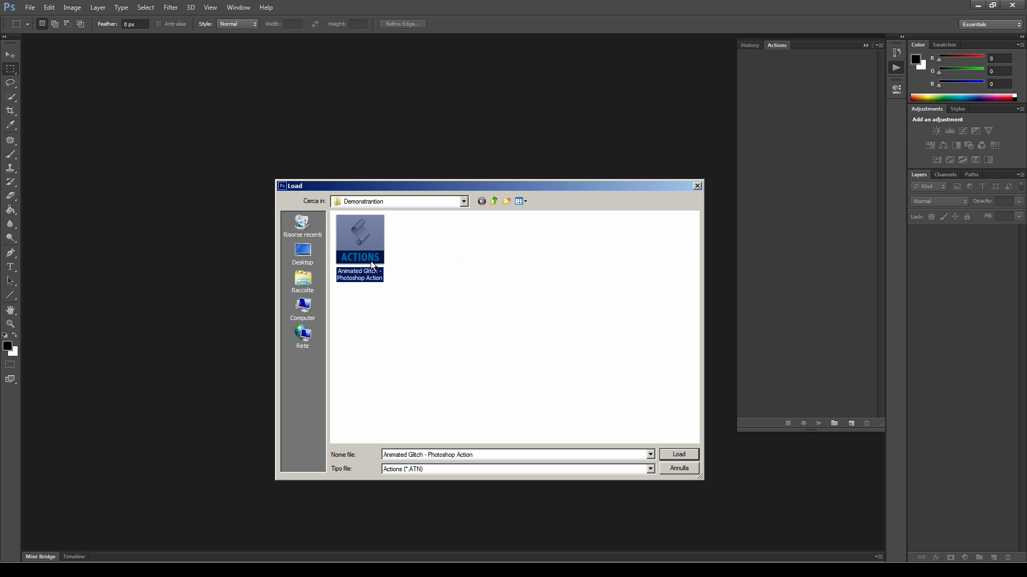
left_click(680, 455)
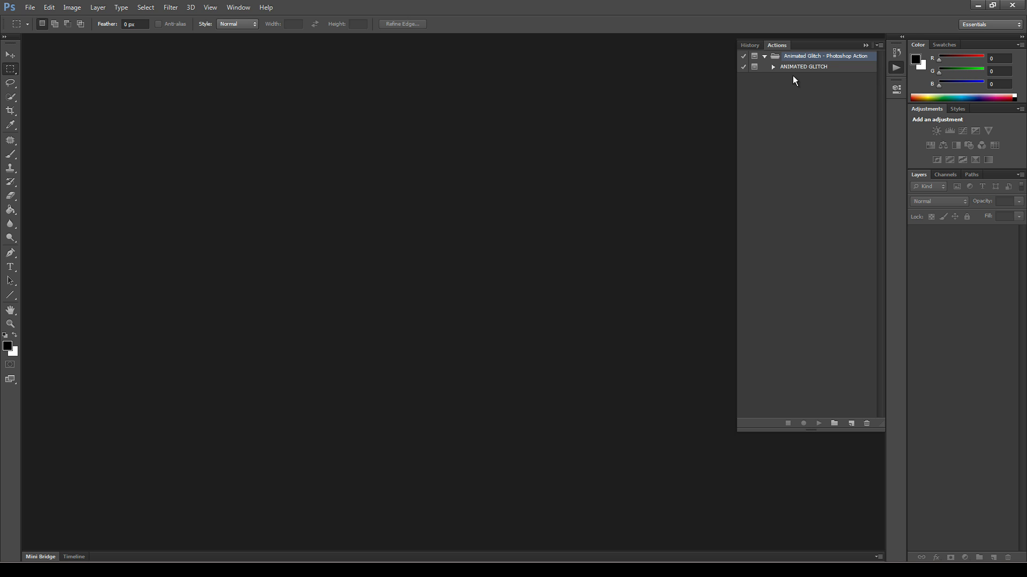
left_click(772, 67)
left_click(773, 66)
Step: Open the image file 01 of the man in the gas mask
left_click(29, 7)
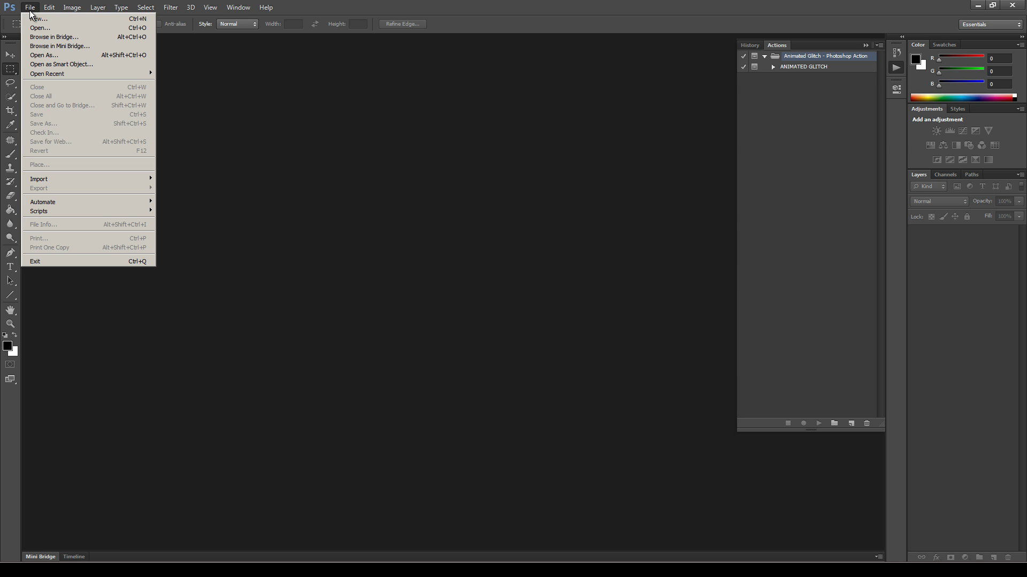
left_click(43, 27)
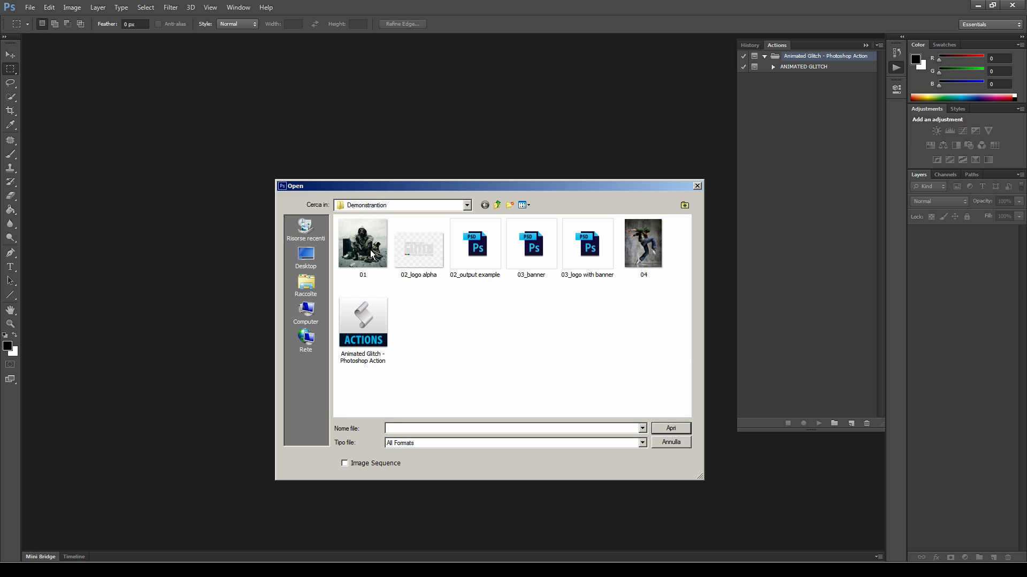
left_click(658, 428)
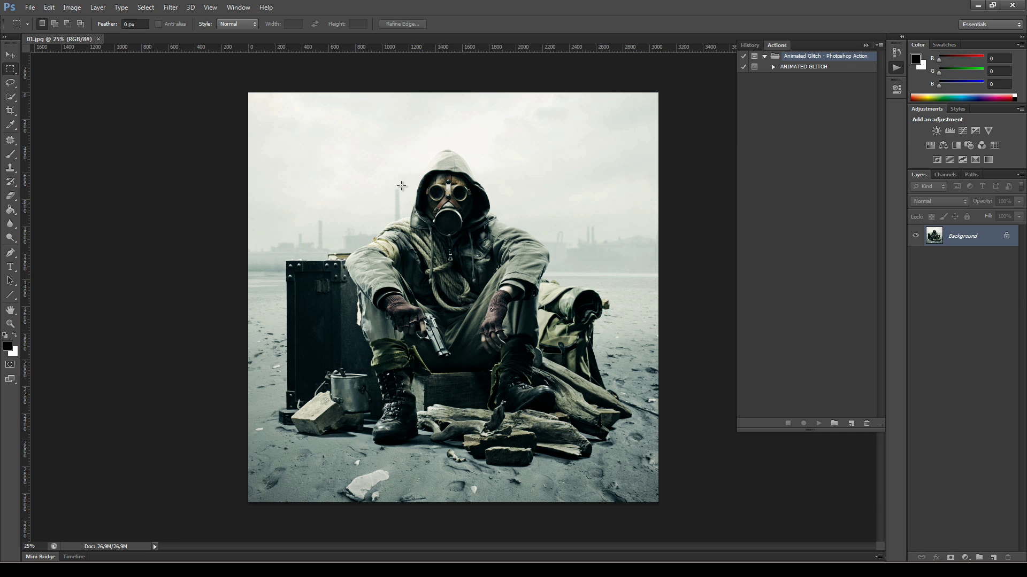
Step: Examine the opened image's detail up close and as a whole
key("ctrl+plus")
key("ctrl+plus")
key("ctrl+plus")
key("ctrl+plus")
left_click_drag(485, 164, 628, 324)
left_click_drag(385, 282, 383, 267)
key("ctrl+0")
Step: Open the Image Size settings for the image and move the dialog aside
left_click(72, 7)
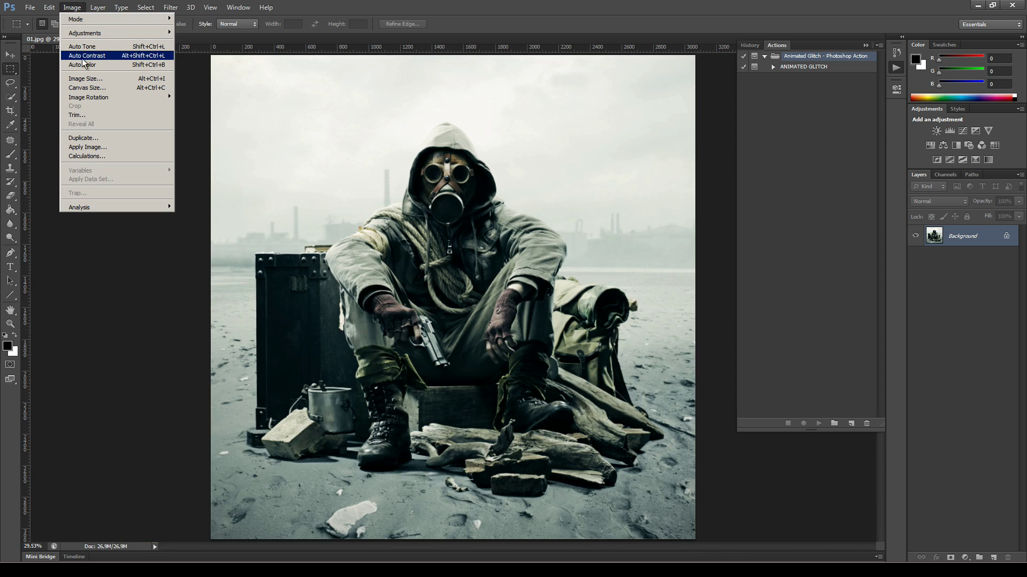
left_click(83, 80)
left_click(203, 241)
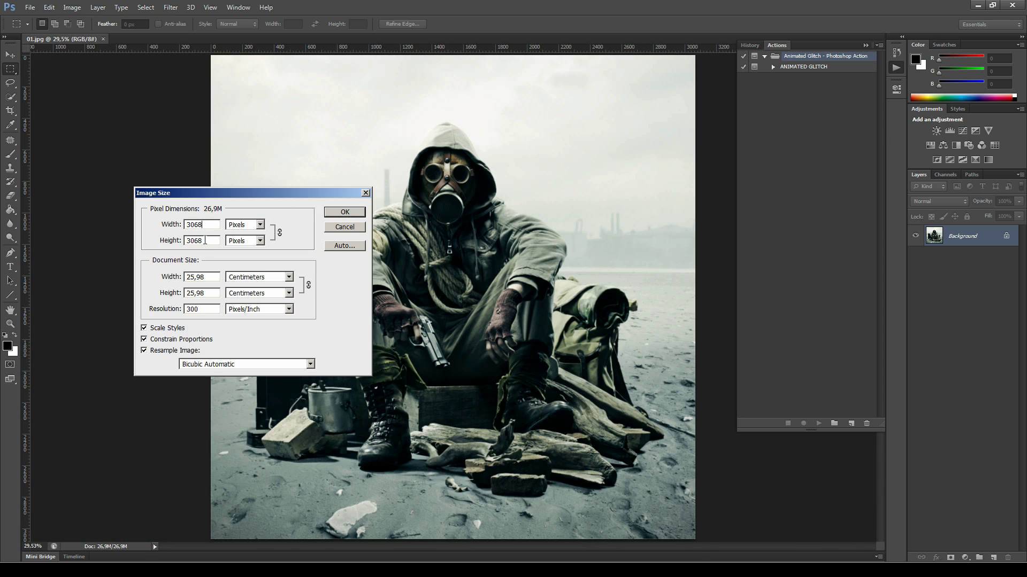
left_click_drag(230, 195, 284, 224)
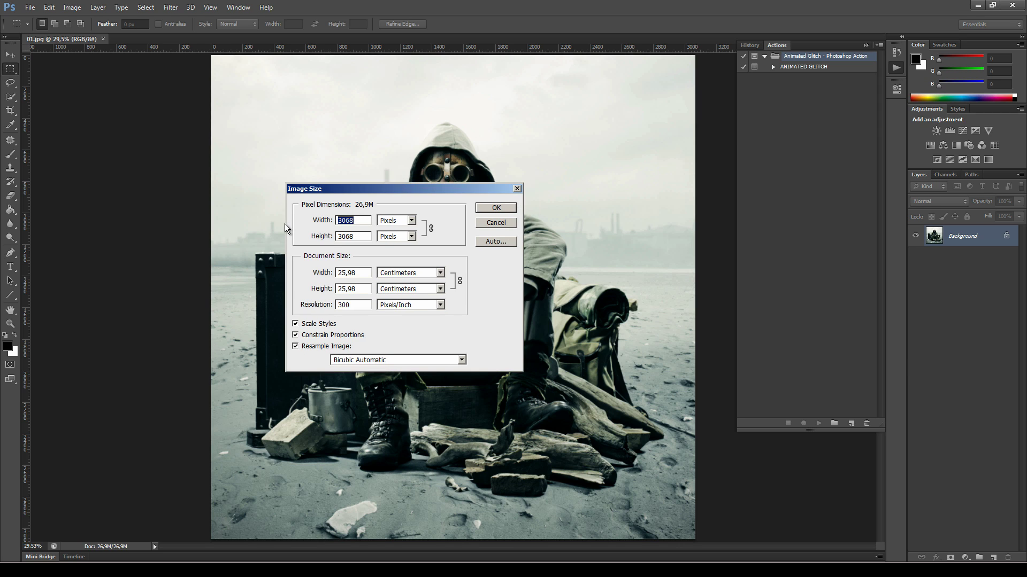
Step: Try image widths of 250 and 4000 pixels with proportions constrained
type("250")
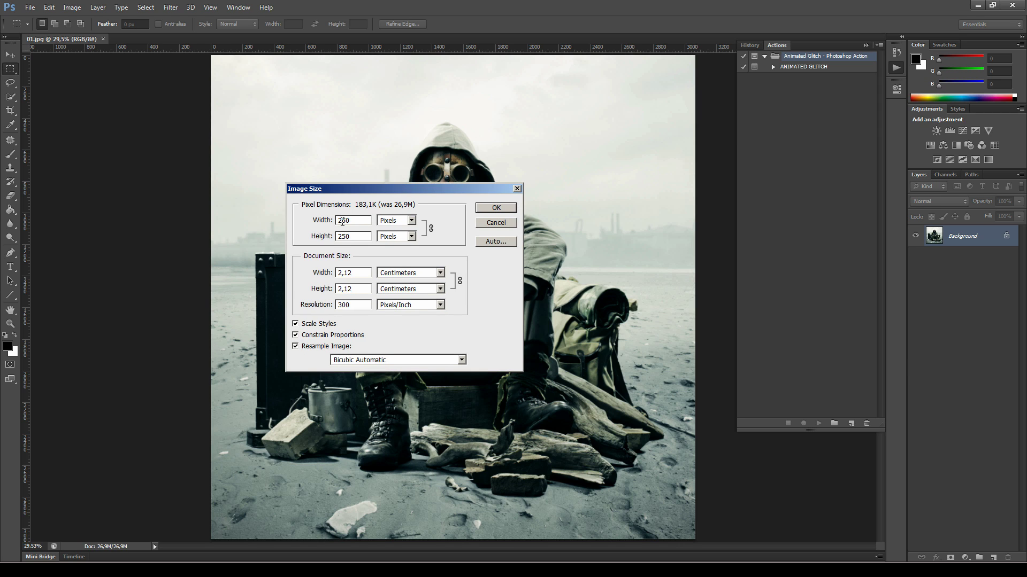
double_click(354, 221)
type("4000")
left_click_drag(359, 191, 277, 203)
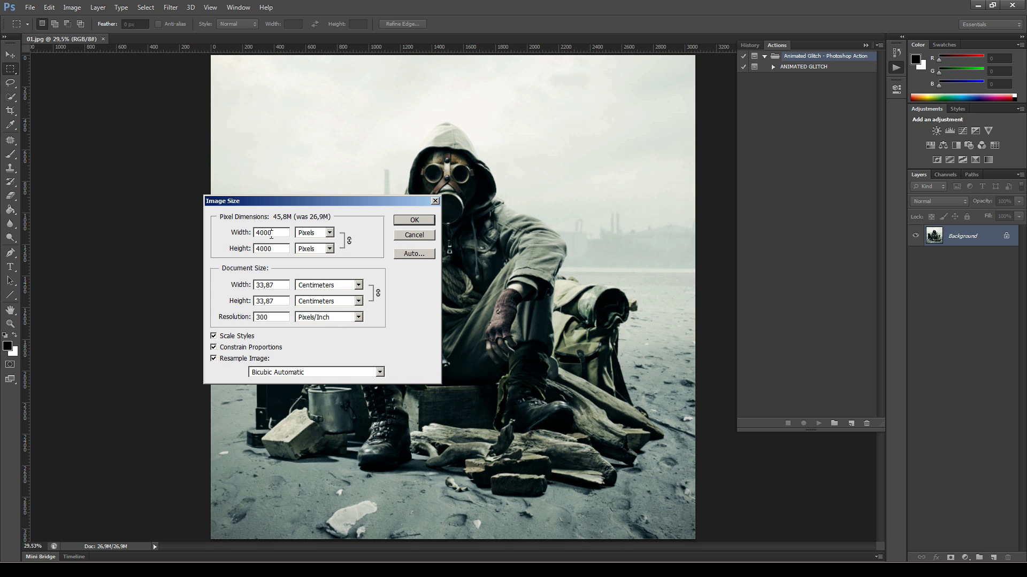
left_click_drag(313, 200, 277, 161)
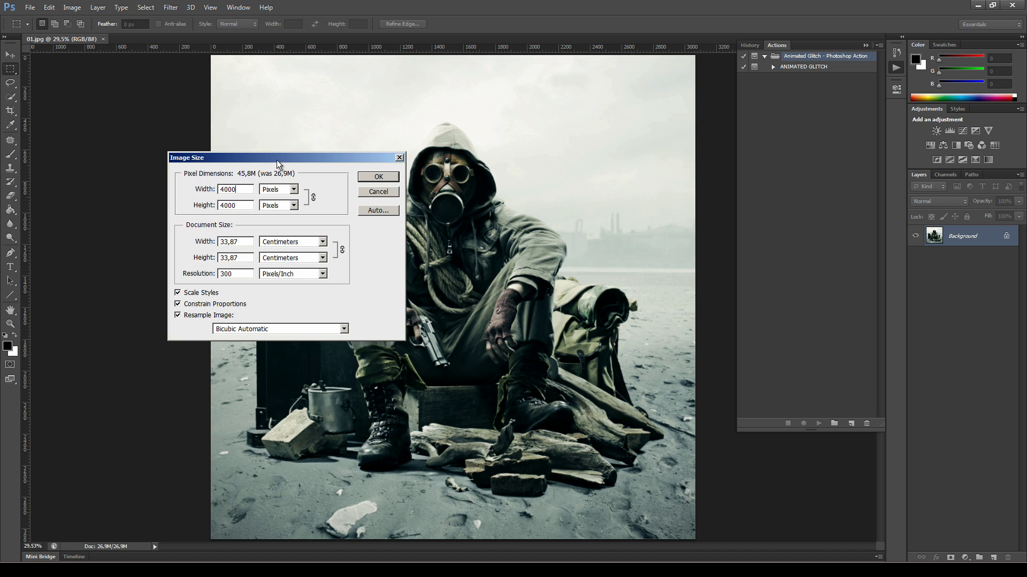
left_click(277, 160)
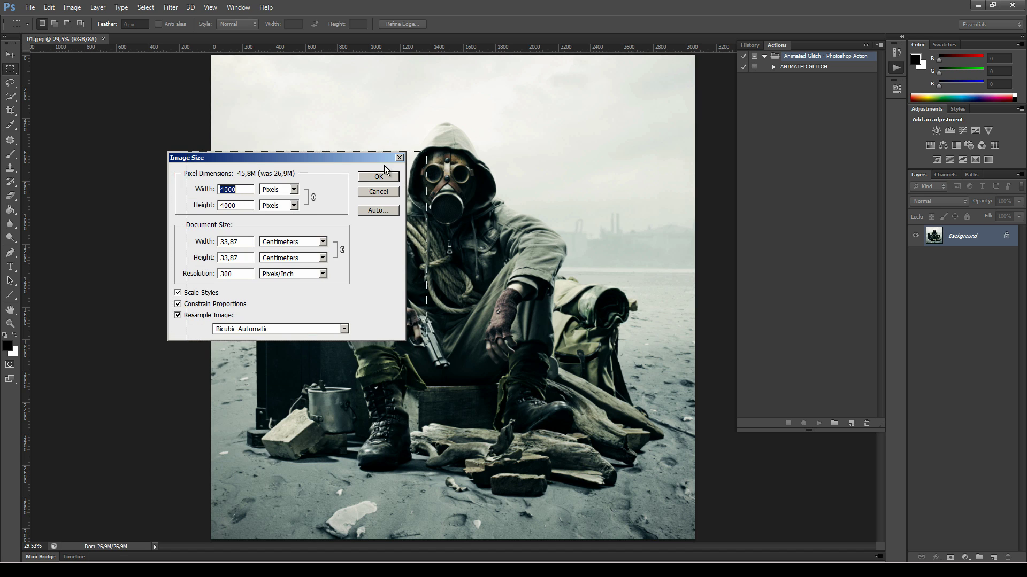
Step: Resize the image to 600 by 600 pixels with proportions constrained
left_click_drag(292, 159, 464, 173)
type("600")
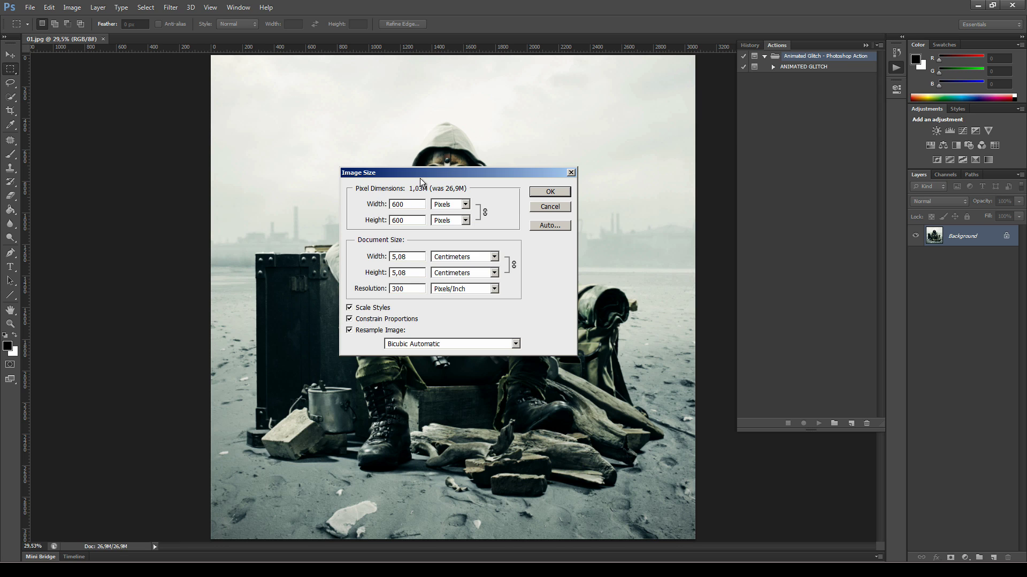
left_click(420, 222)
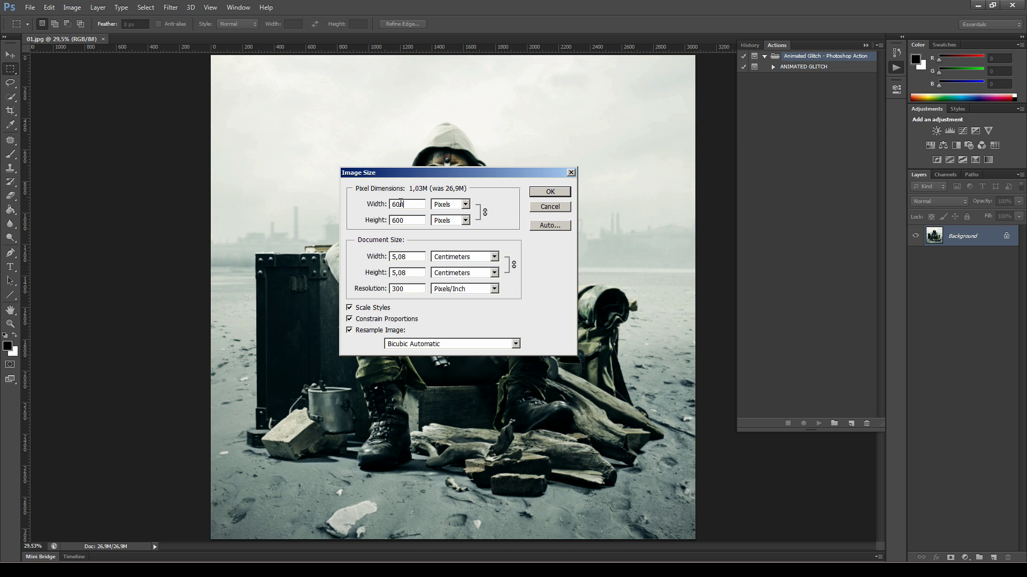
left_click(543, 191)
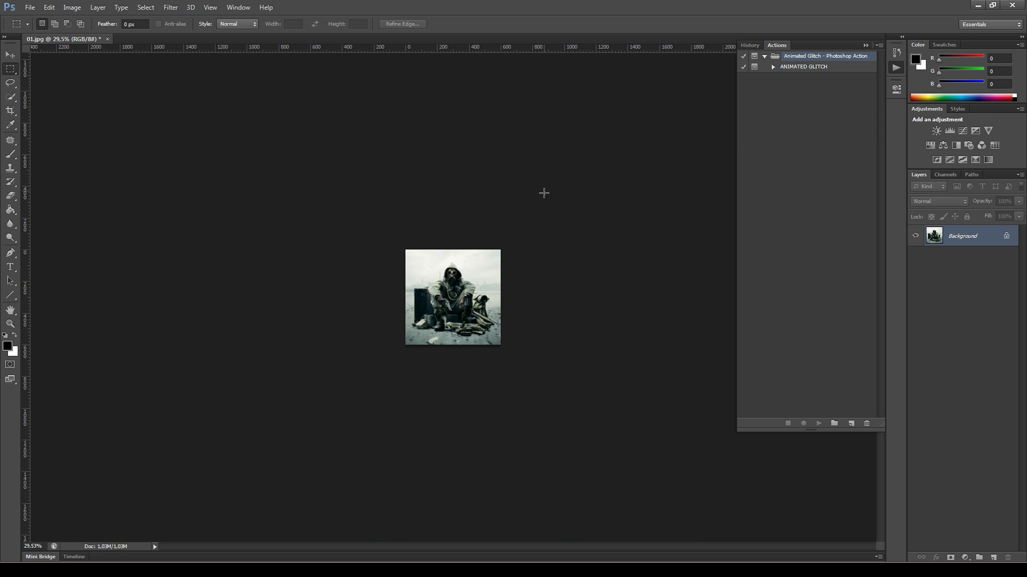
key("ctrl+1")
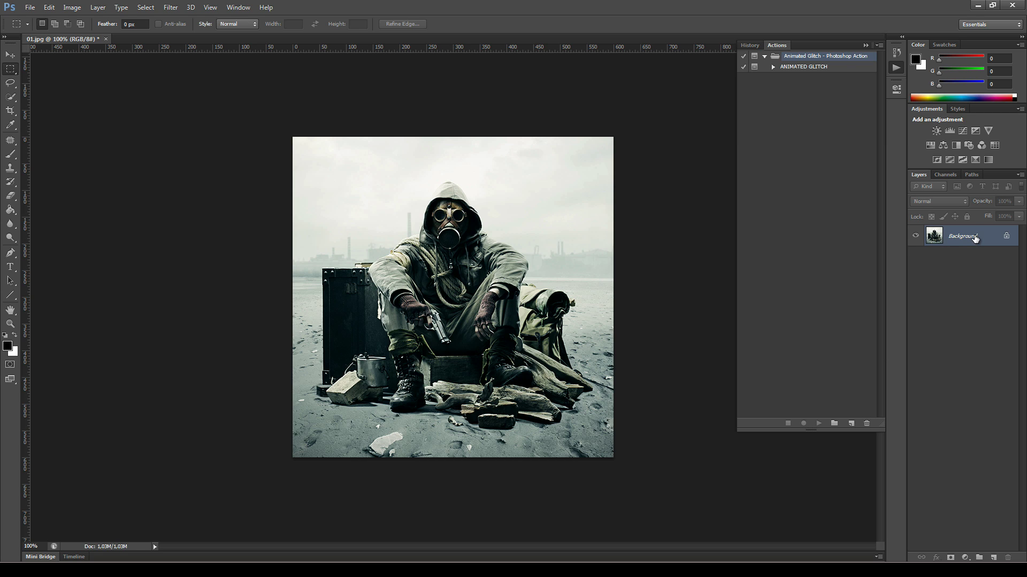
Step: Duplicate the Background layer, delete the original Background, and select the remaining copy
key("ctrl+j")
left_click_drag(970, 261, 1008, 557)
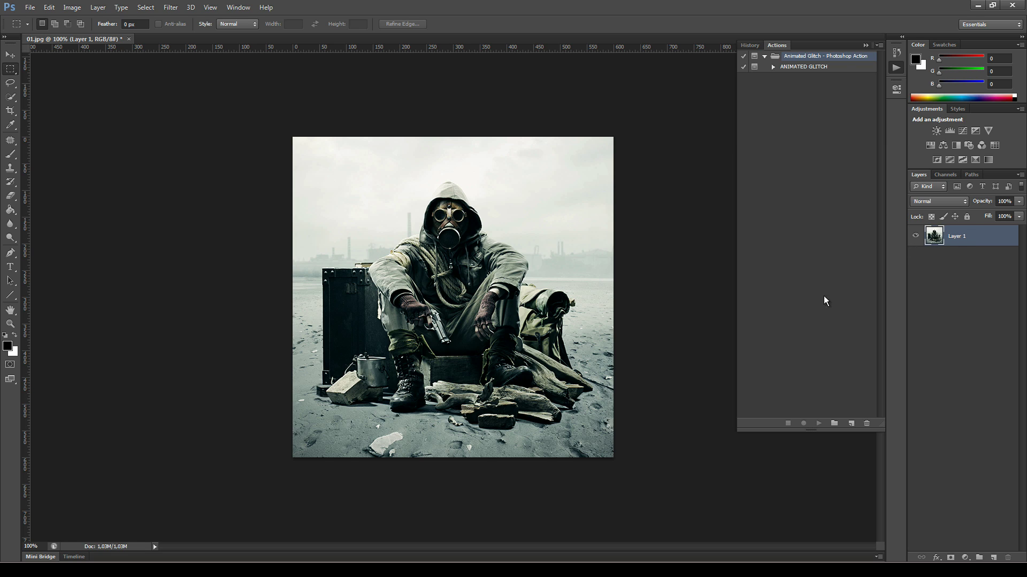
left_click(960, 285)
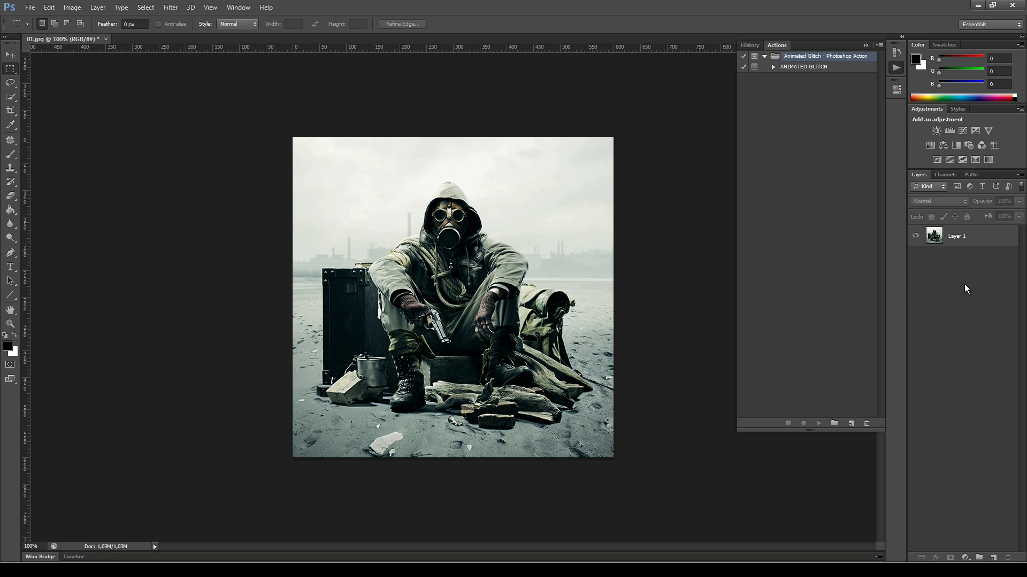
left_click(968, 239)
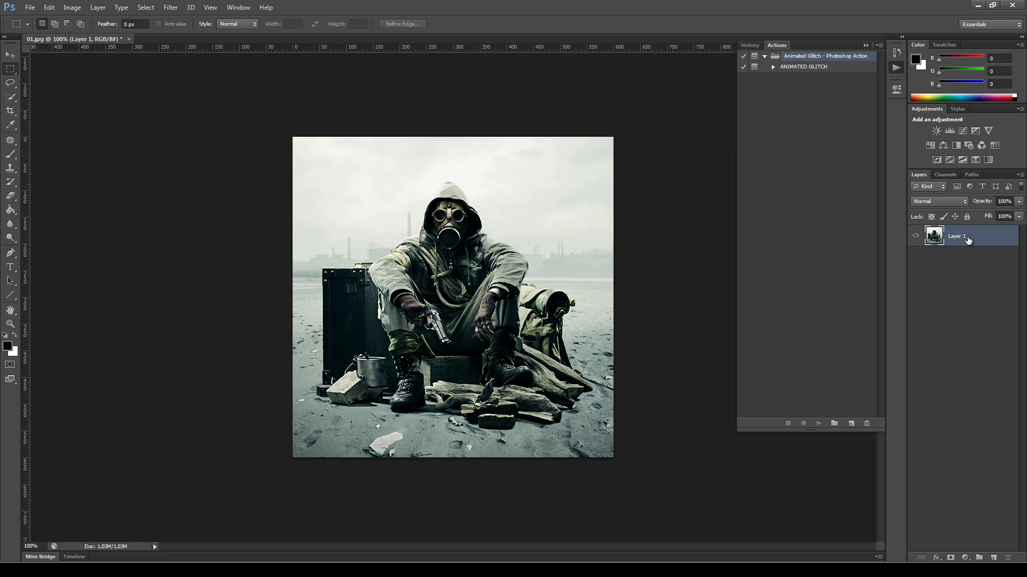
Step: Convert Layer 1 into the Background layer
left_click(98, 8)
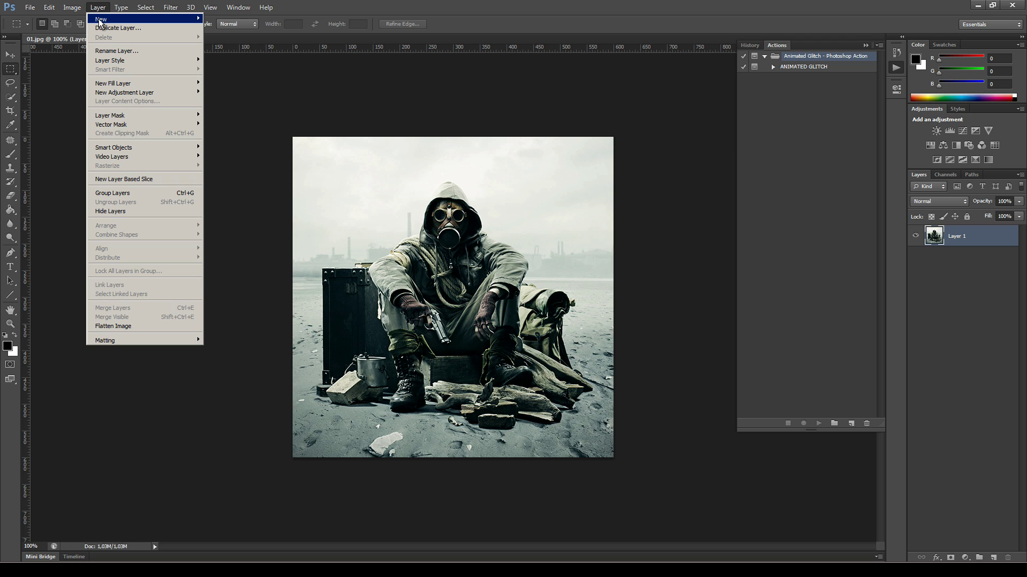
mouse_move(113, 22)
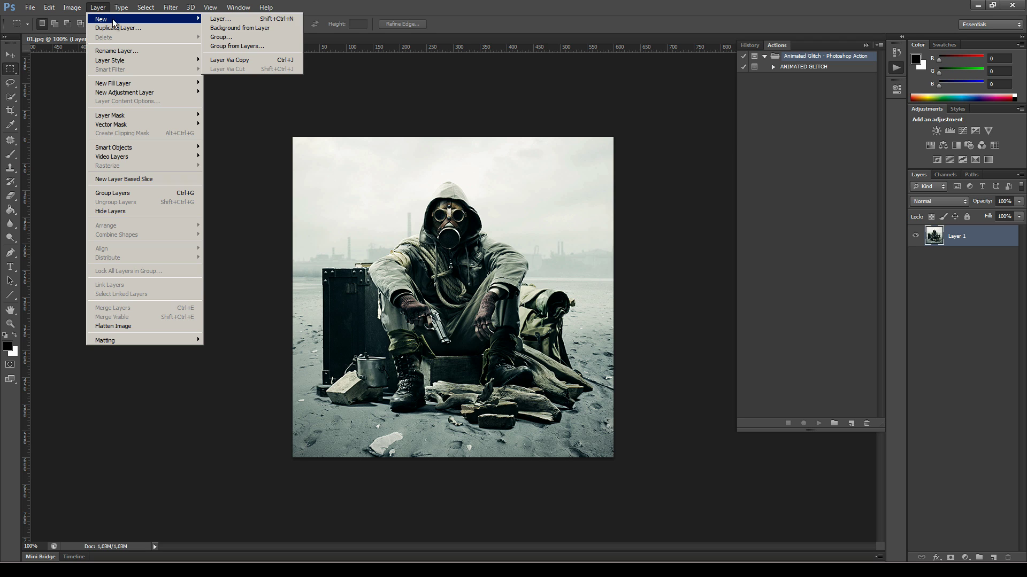
left_click(283, 29)
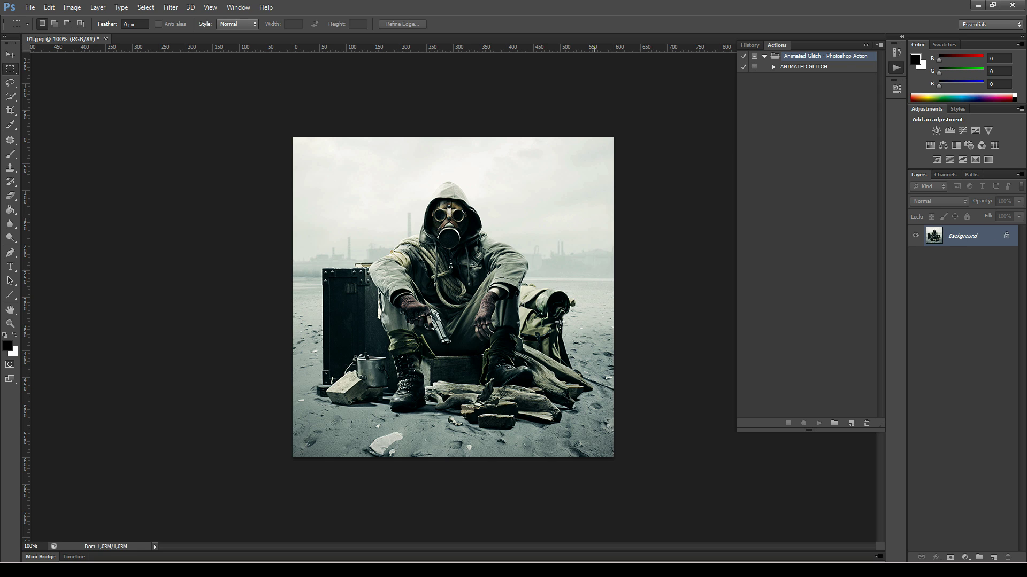
Step: Check the image's color mode and bit depth, making sure RGB Color and 8 Bits/Channel are chosen
left_click(70, 9)
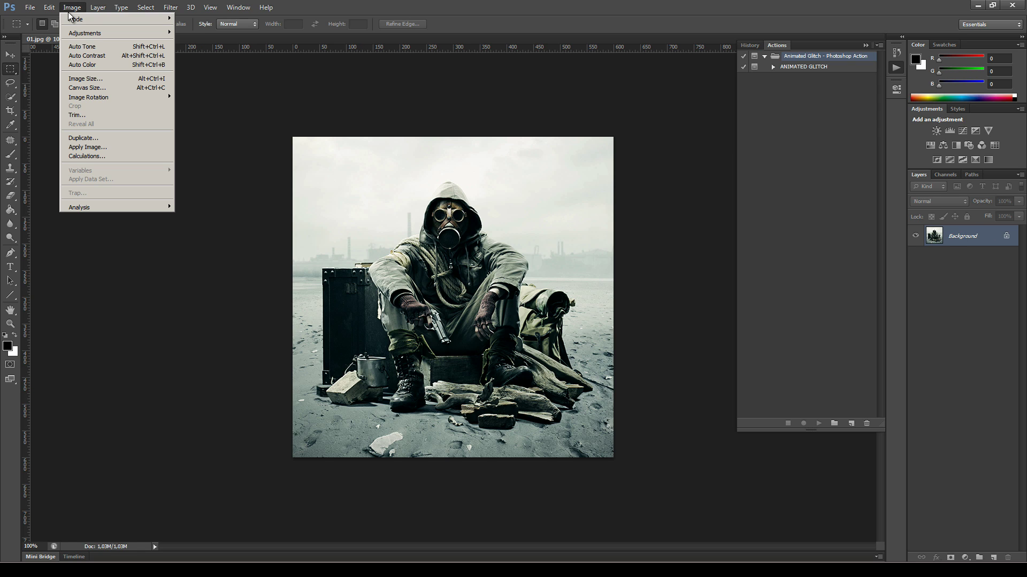
mouse_move(77, 19)
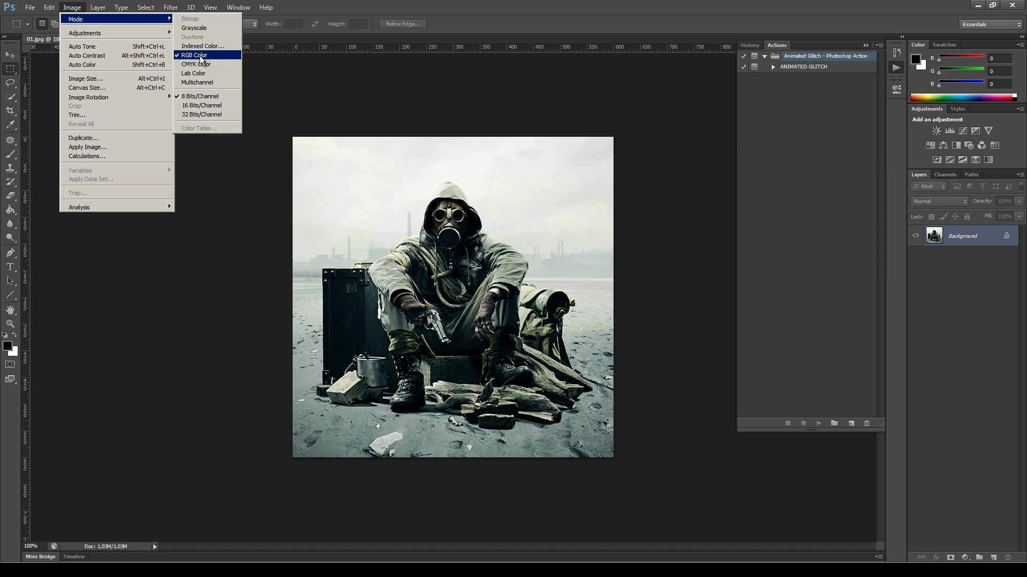
left_click(212, 97)
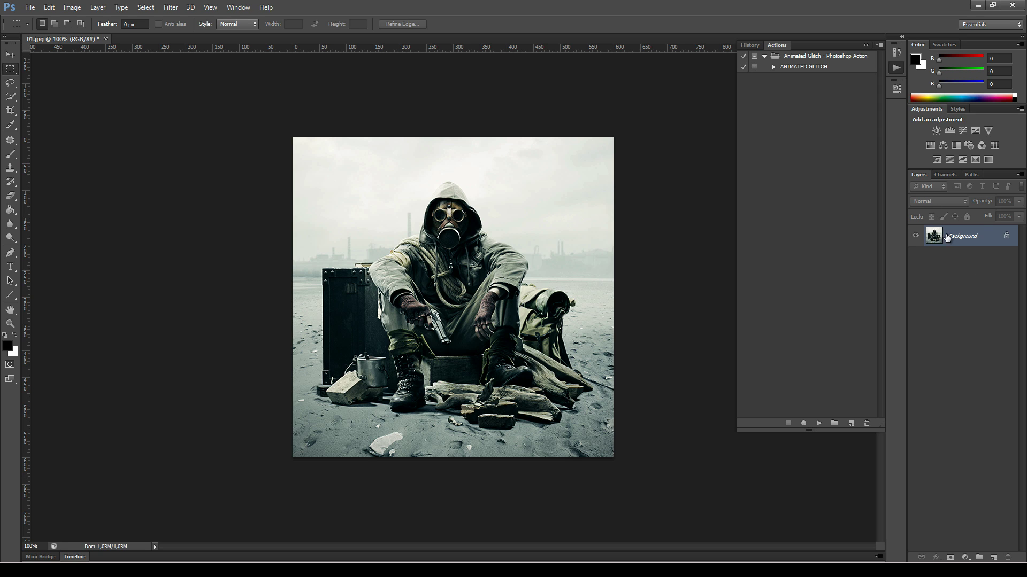
Step: Check in the Layers Panel Options that Add "copy" to Copied Layers and Groups is enabled, and accept the settings
left_click(1019, 175)
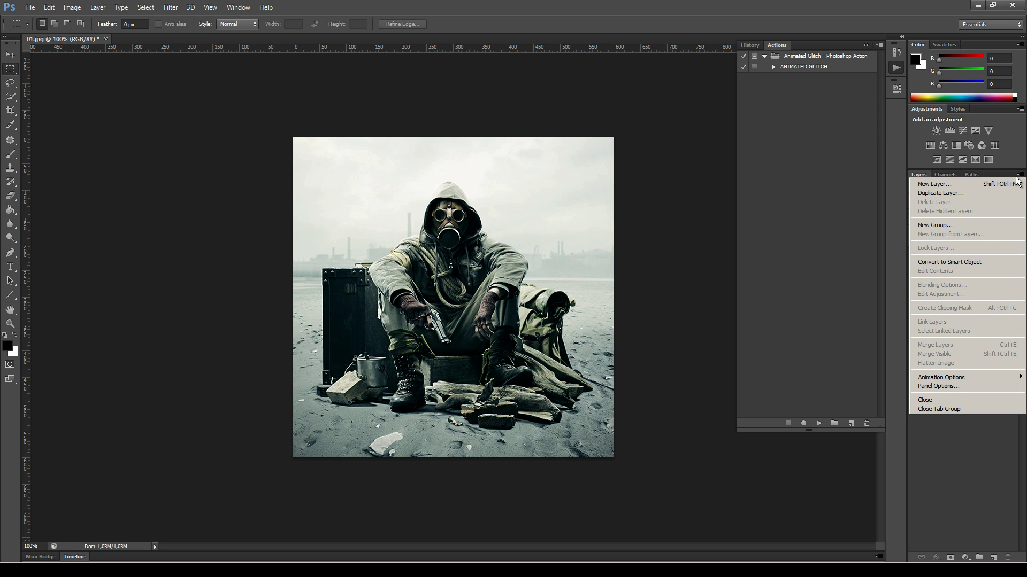
left_click(942, 386)
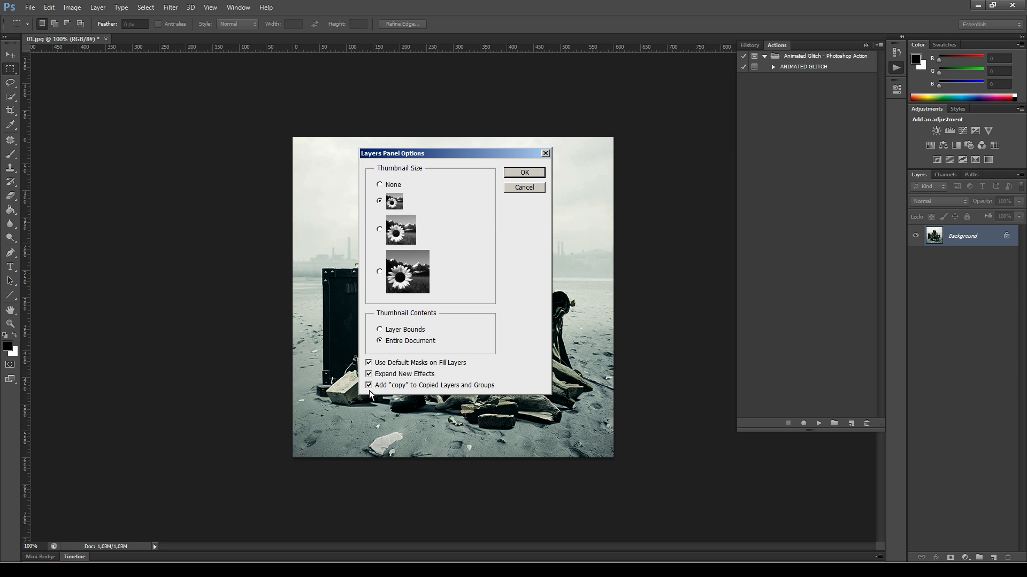
left_click(524, 174)
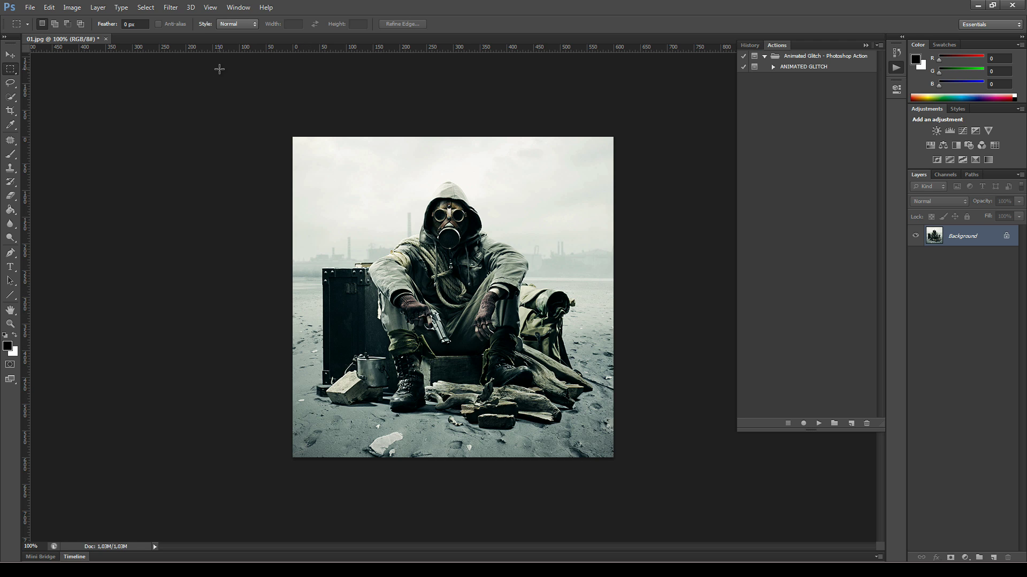
Step: Display the Timeline below the image and reduce its height slightly
left_click(237, 8)
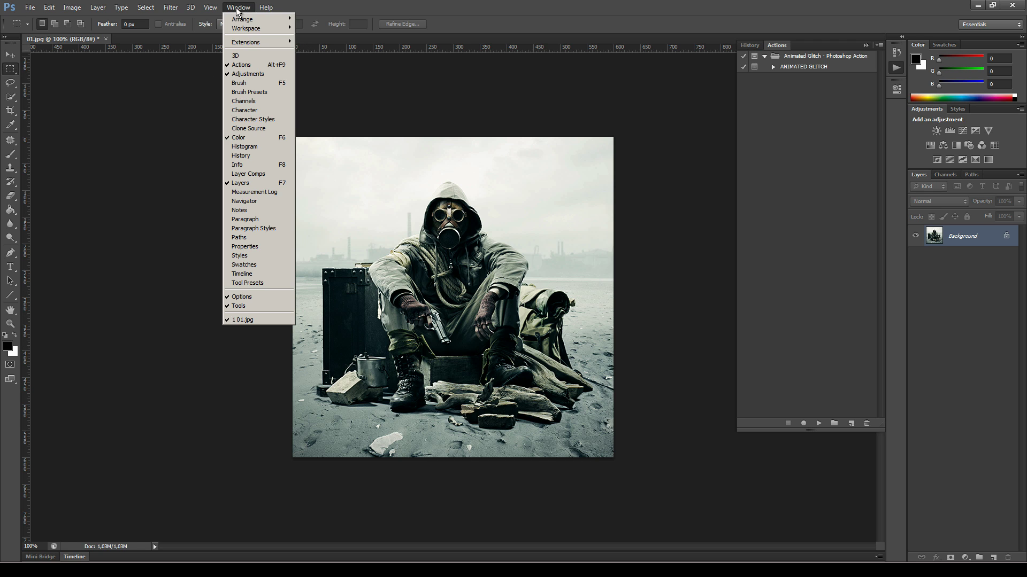
left_click(247, 275)
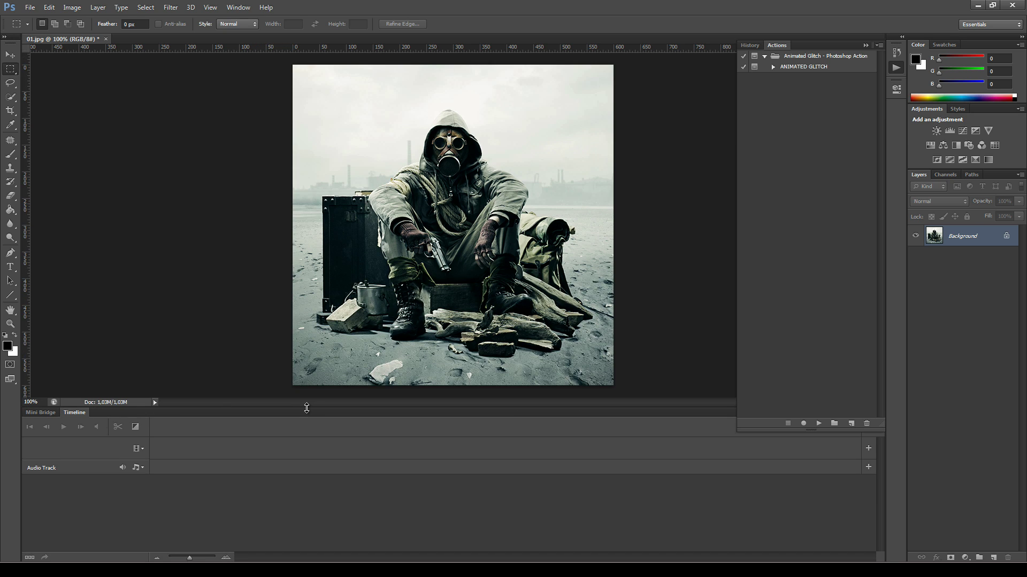
left_click_drag(306, 410, 768, 414)
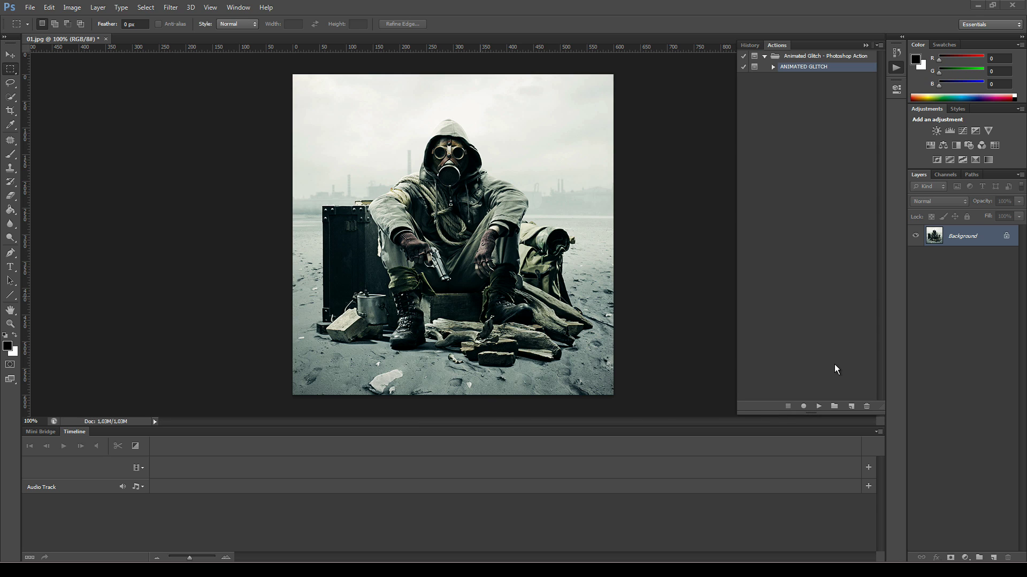
Step: Select the ANIMATED GLITCH action and expand its list of recorded commands
left_click(801, 71)
left_click(773, 67)
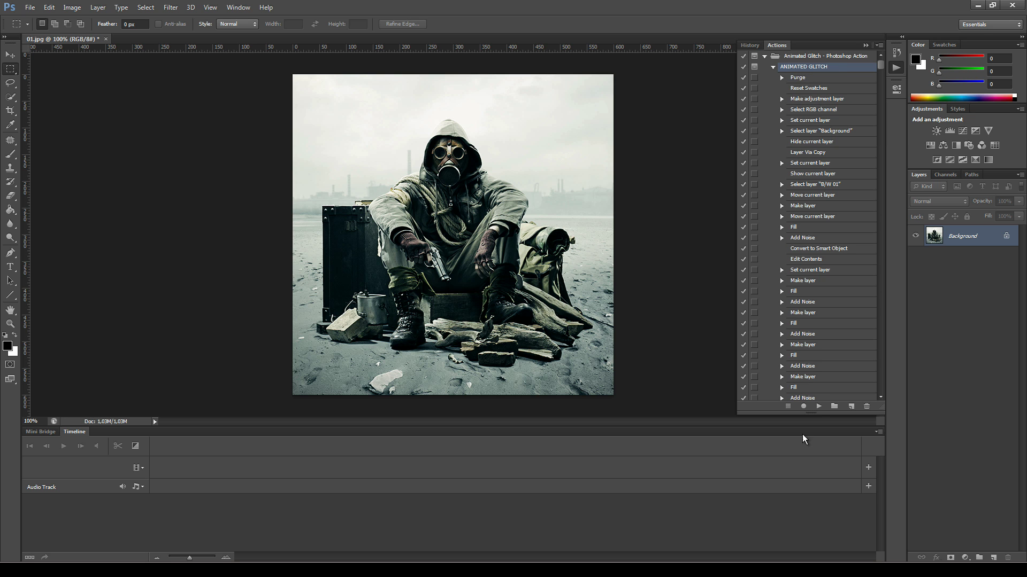
Step: Run the ANIMATED GLITCH action on the image and continue past its render-complete message
left_click(818, 406)
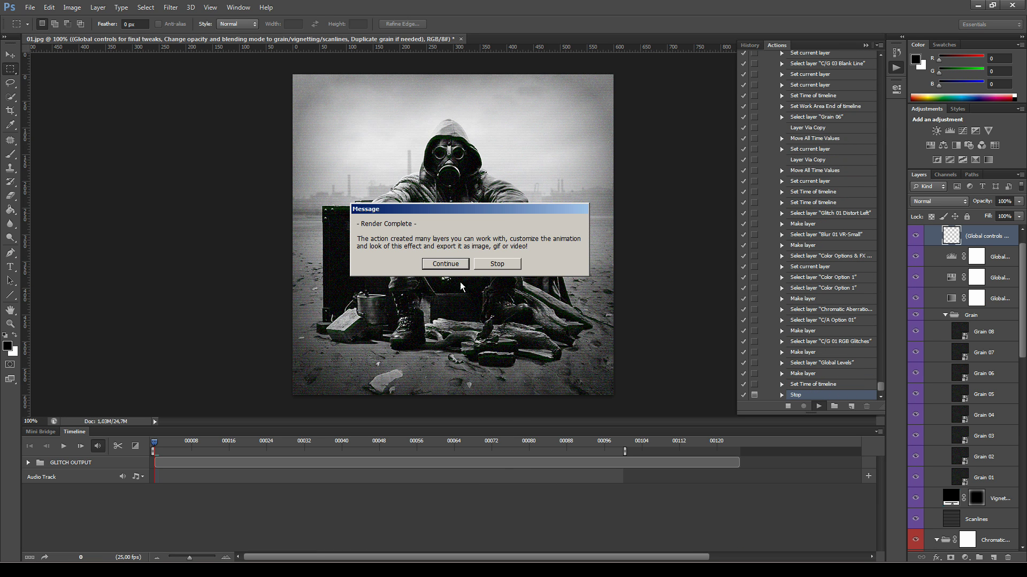
mouse_move(462, 205)
left_mouse_down()
mouse_move(467, 226)
mouse_move(478, 212)
left_mouse_up()
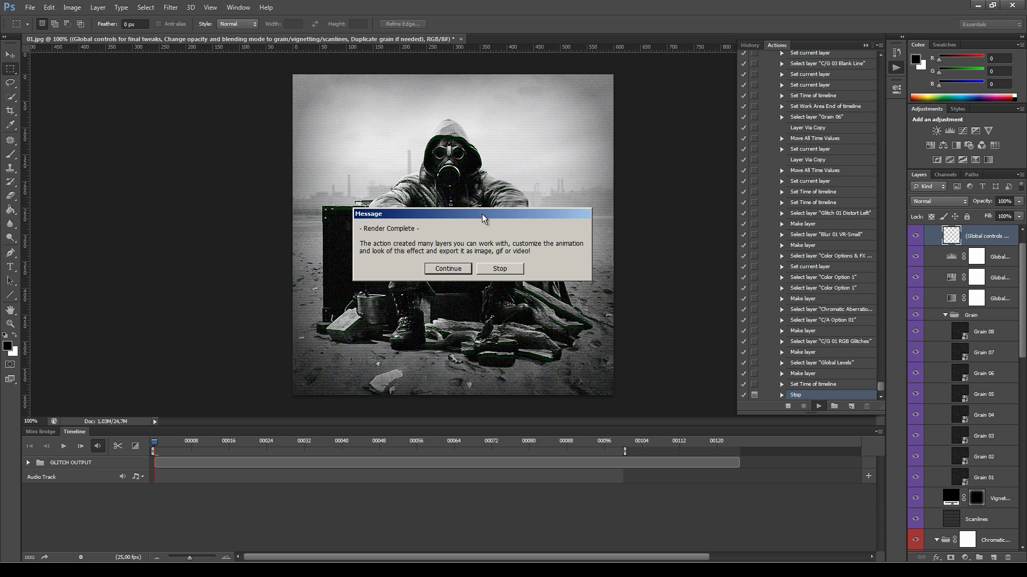
left_click(448, 268)
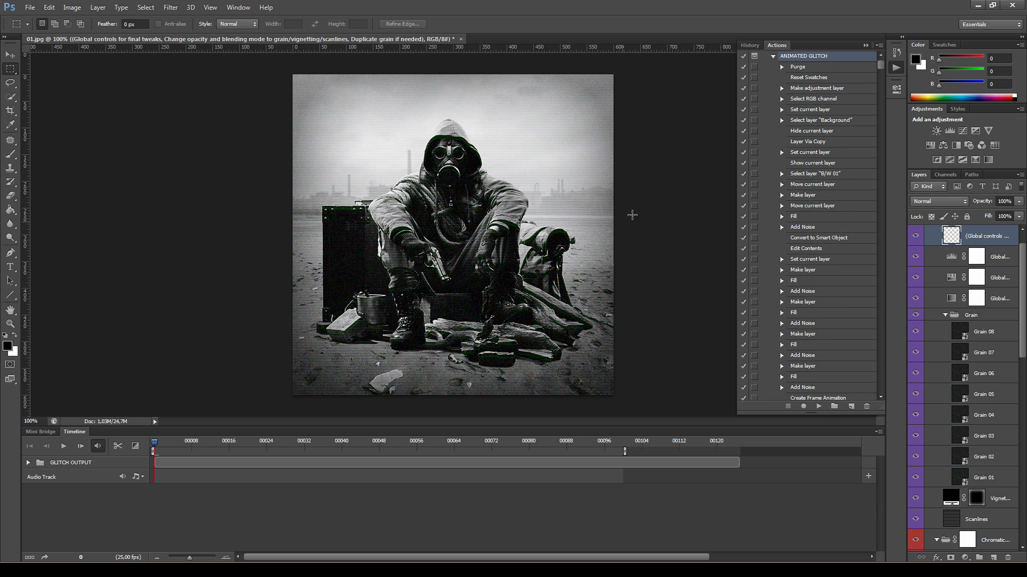
Step: Collapse the Actions, Adjustments and Color panels to give the layer list more room
left_click(893, 70)
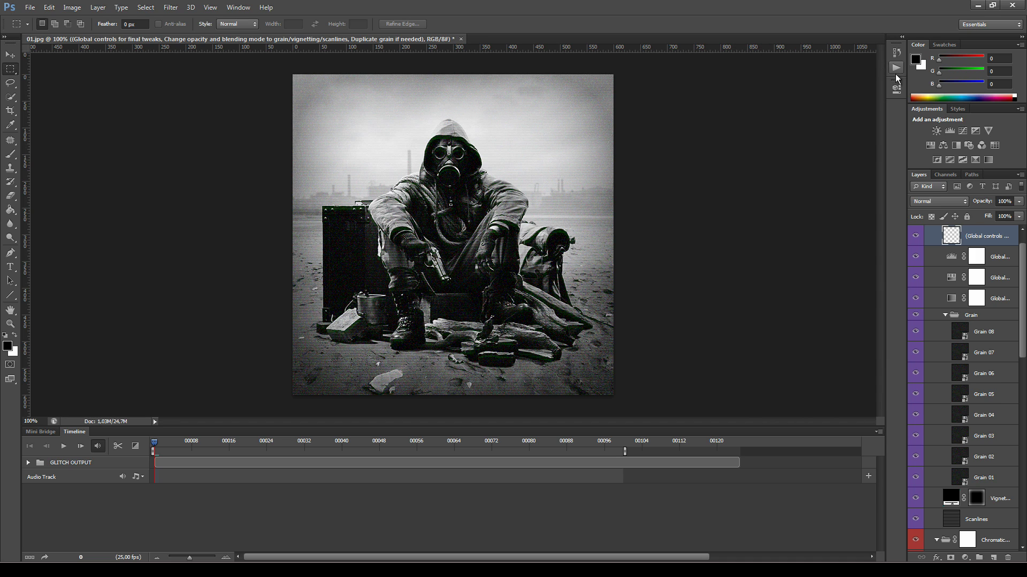
double_click(927, 109)
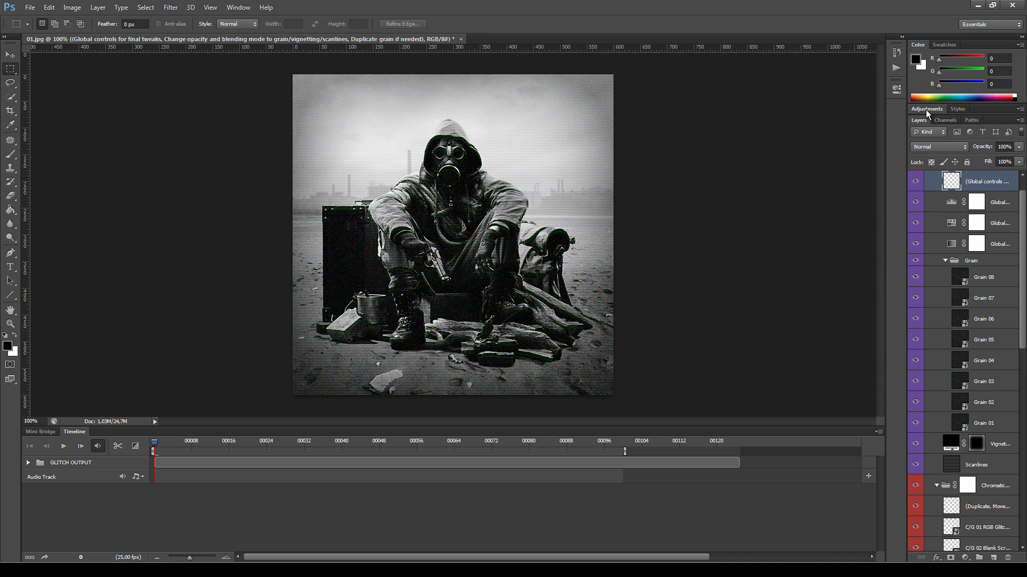
double_click(917, 45)
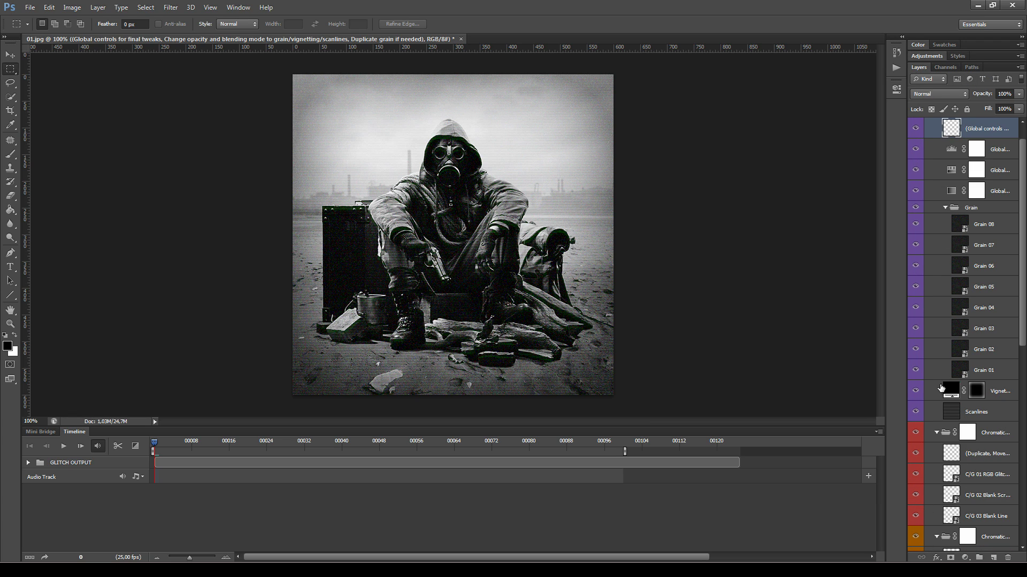
Step: Select the GLITCH OUTPUT group and collapse all its nested groups so only its main subgroups and the Base layer are listed
left_click_drag(1023, 166, 1023, 141)
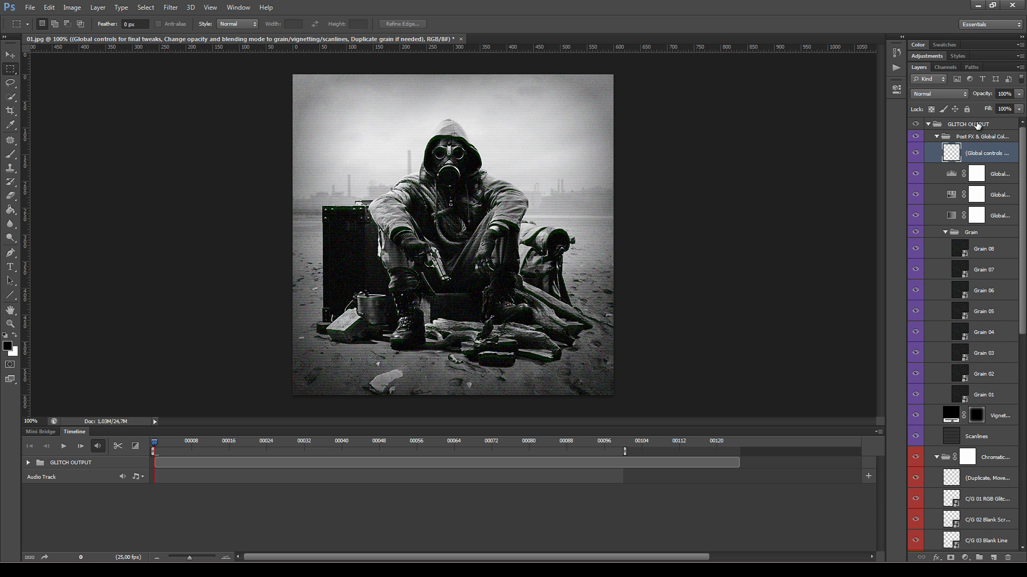
left_click(973, 125)
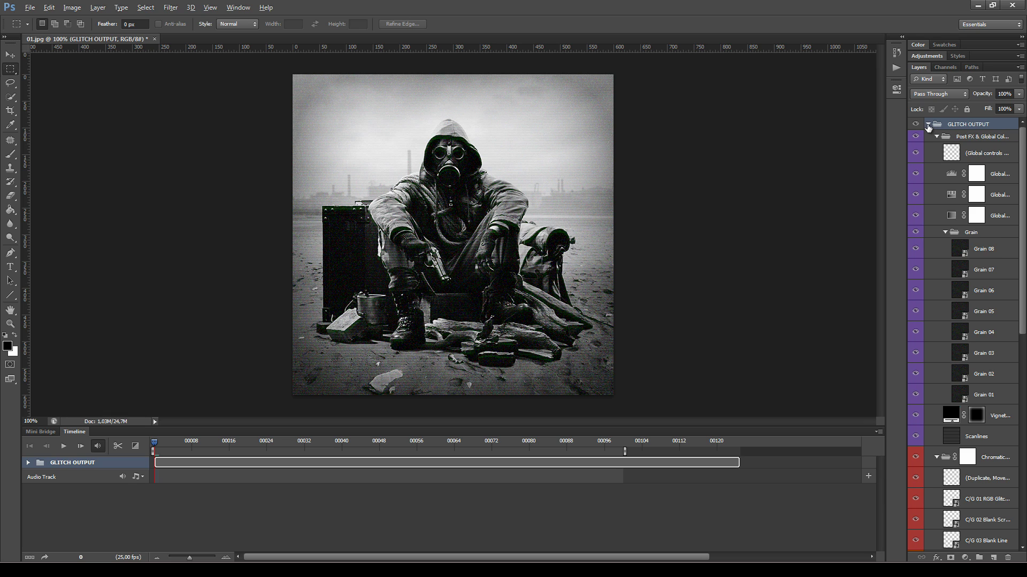
left_click(928, 125)
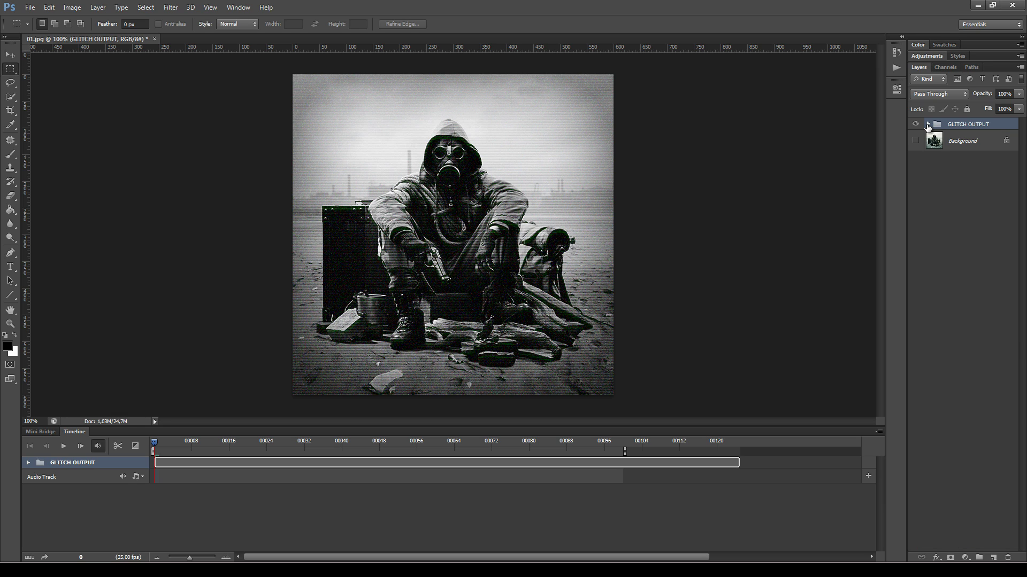
left_click(928, 125)
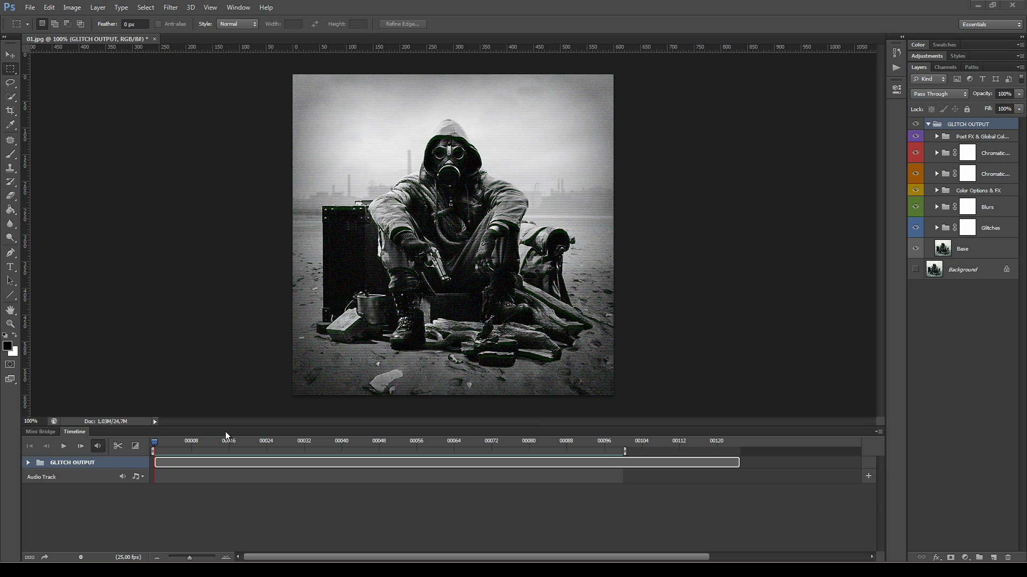
Step: Play the glitch animation to preview it and stop the playback
left_click(63, 447)
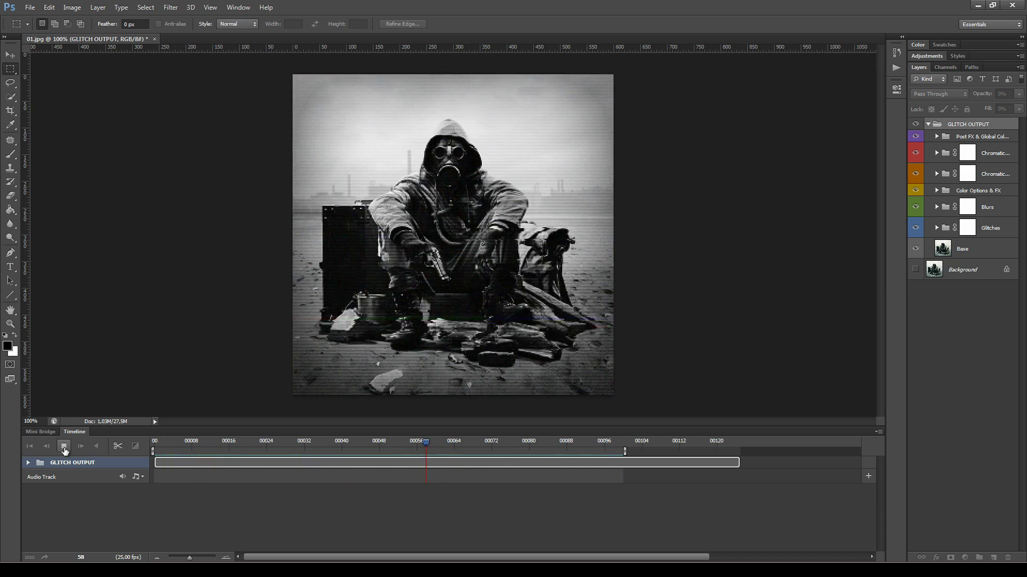
left_click(65, 450)
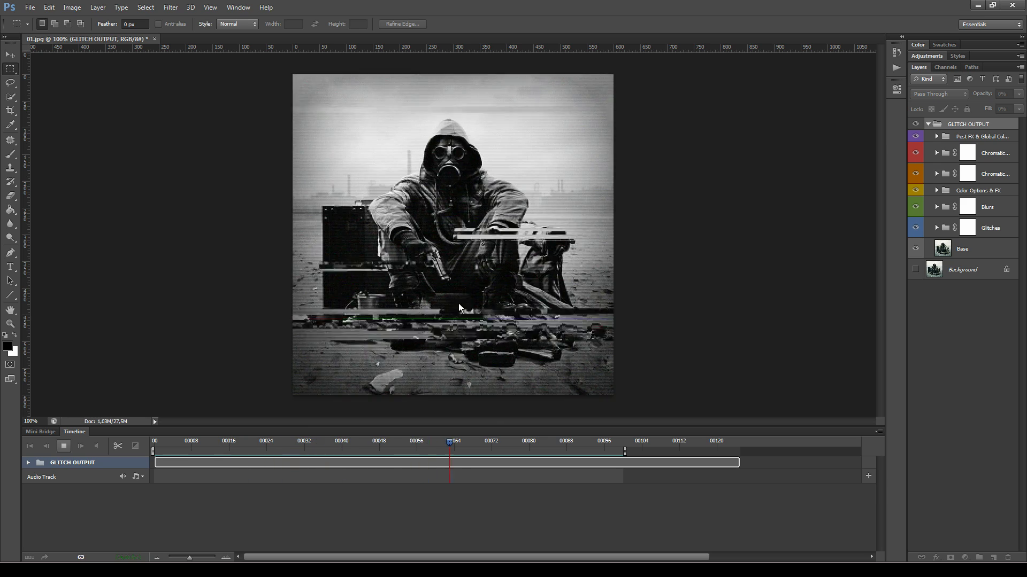
left_click(63, 447)
Step: Scrub the playhead through the work area and replay the animation from its first frame
left_click_drag(249, 443, 389, 451)
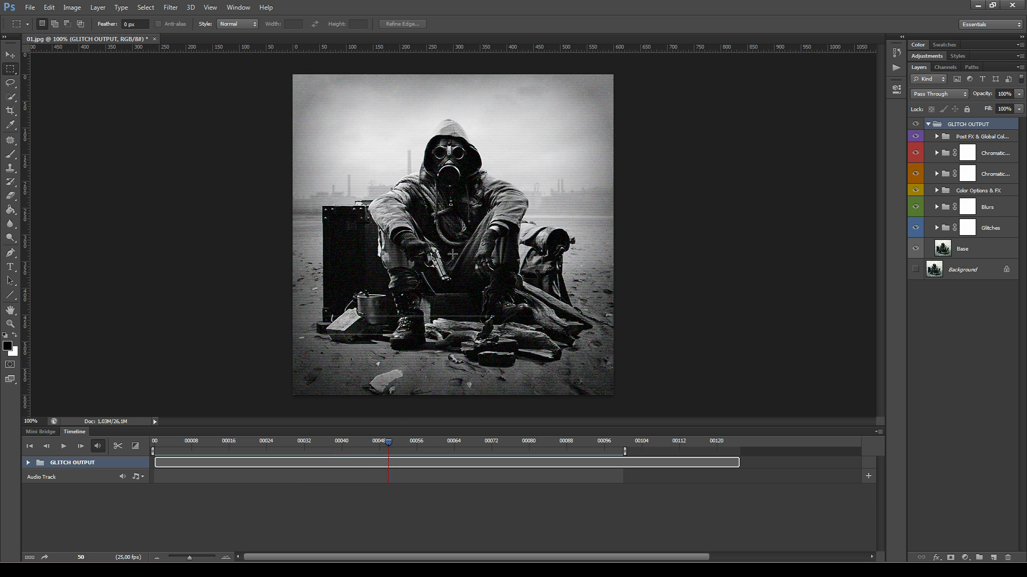
left_click_drag(390, 445, 435, 458)
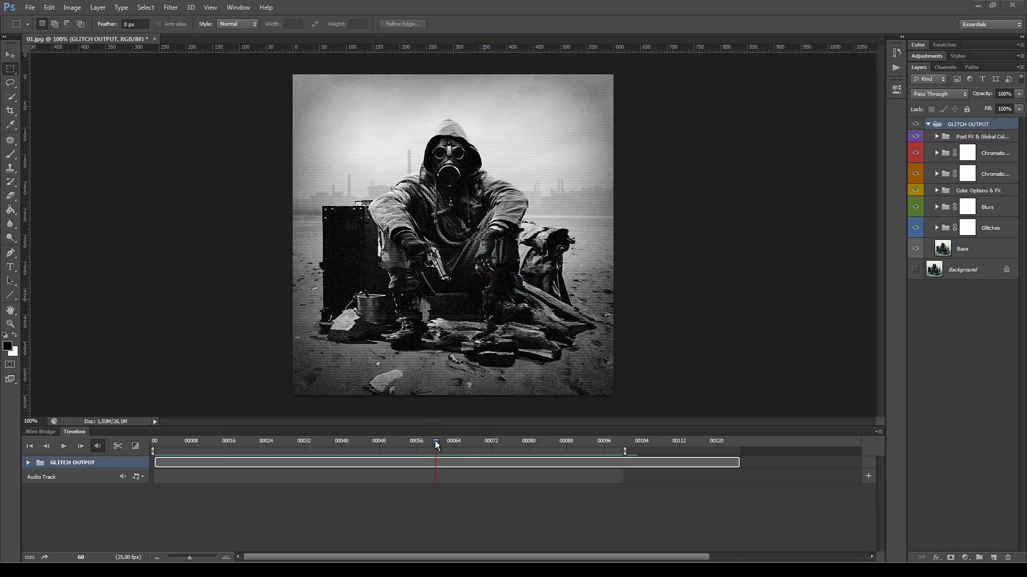
left_click_drag(438, 442, 587, 451)
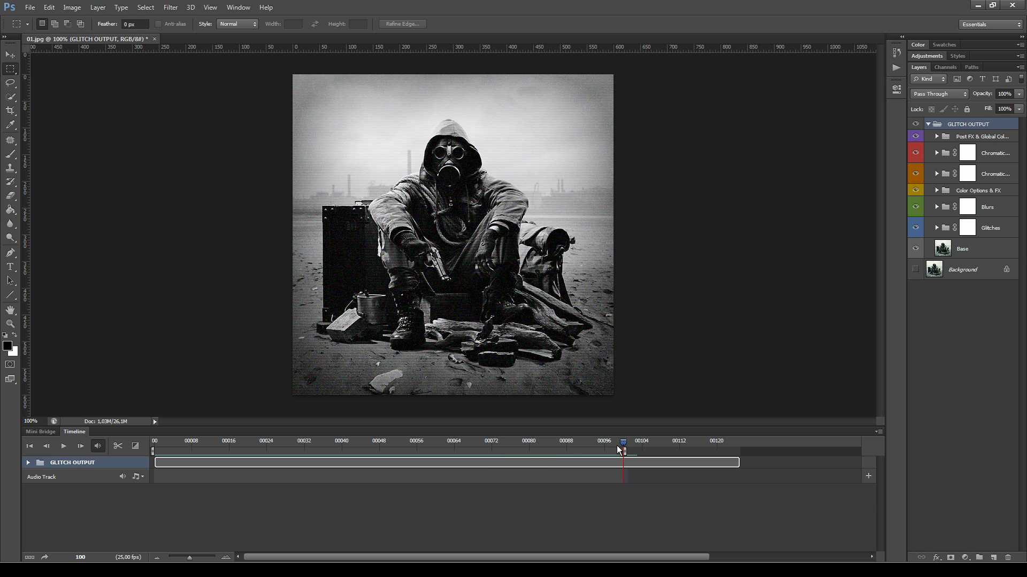
left_click_drag(618, 446, 581, 490)
left_click_drag(579, 452, 535, 455)
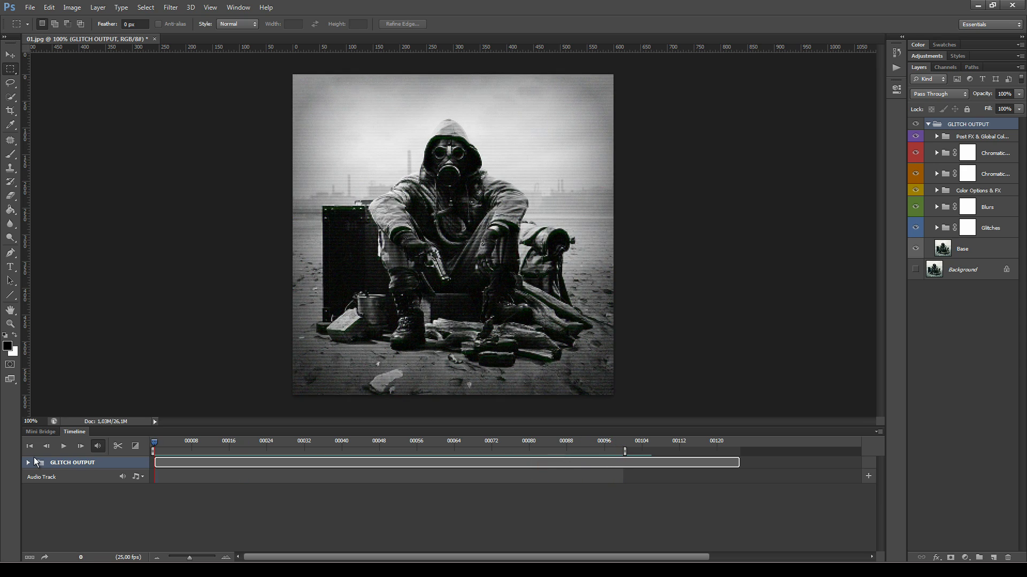
key("space")
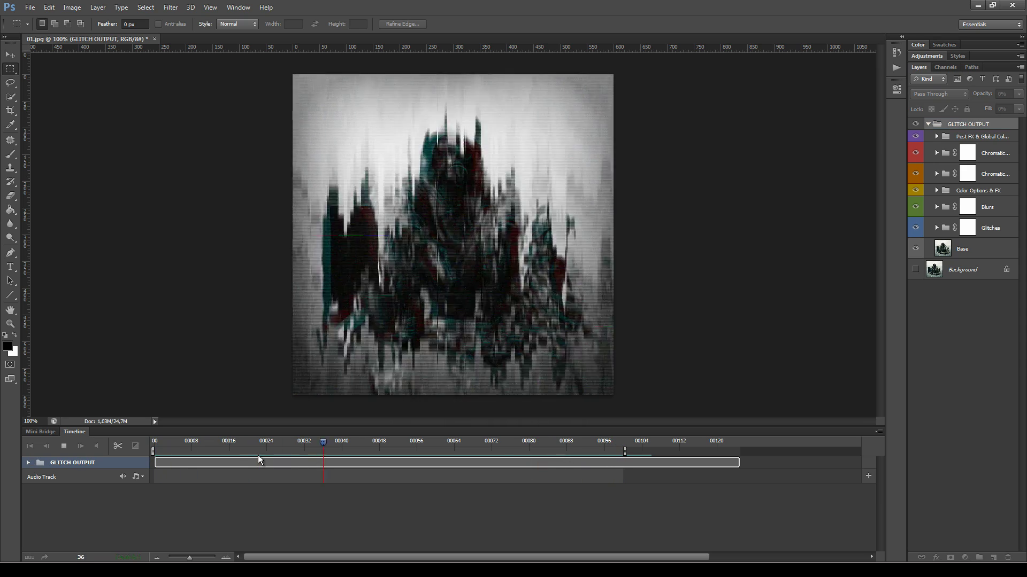
key("space")
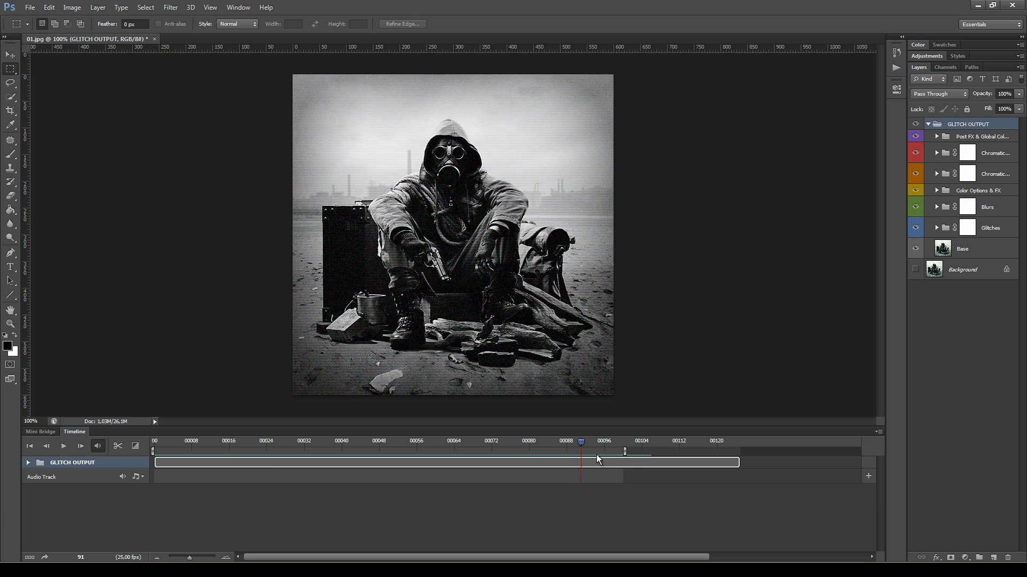
left_click_drag(624, 451, 461, 452)
mouse_move(577, 459)
left_mouse_down()
mouse_move(542, 459)
mouse_move(624, 459)
left_mouse_up()
Step: Turn off Loop Playback, play the animation to the end of the work area, and turn looping back on
left_click(878, 432)
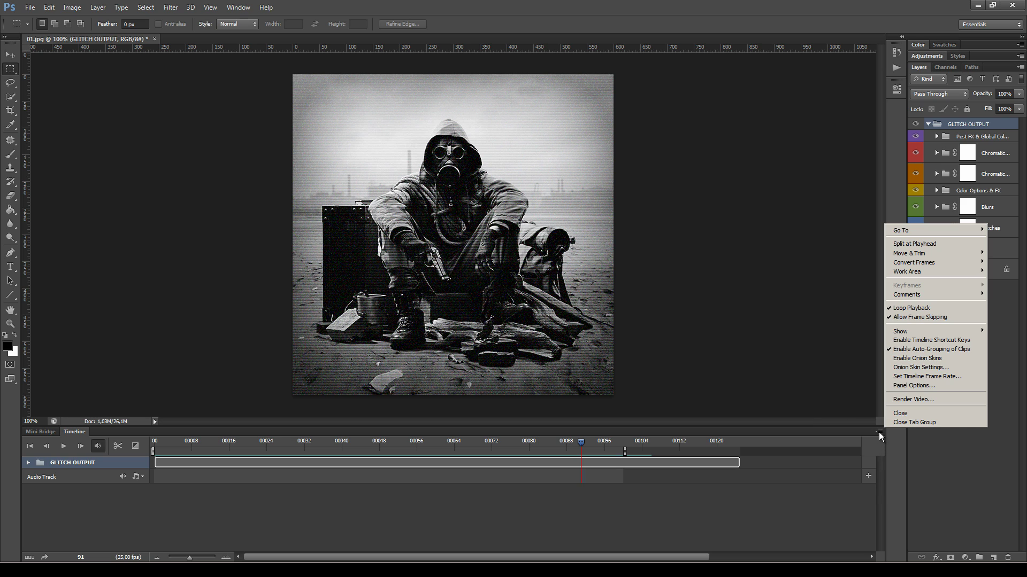
left_click(921, 315)
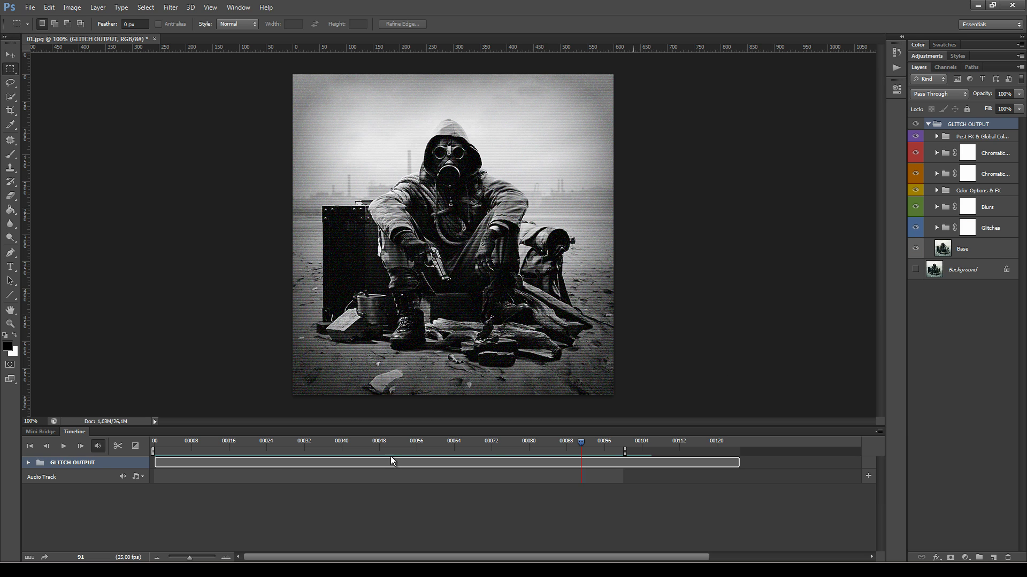
left_click(63, 446)
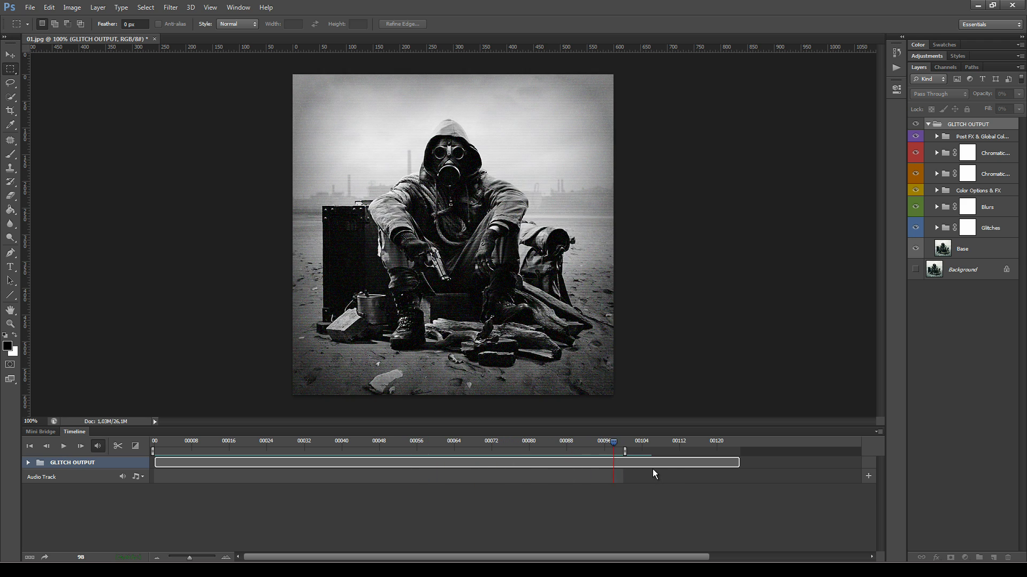
left_click(878, 431)
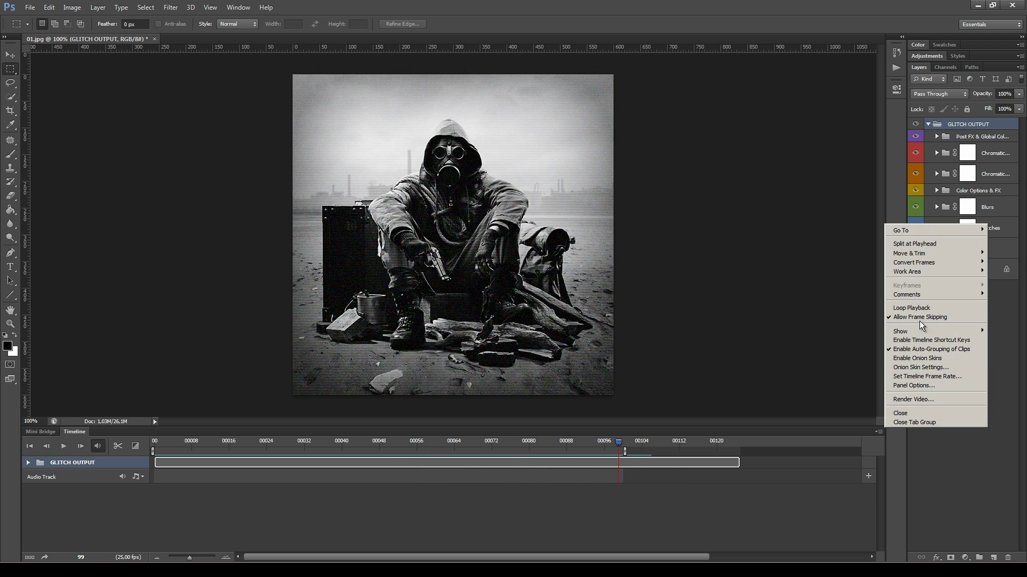
left_click(918, 309)
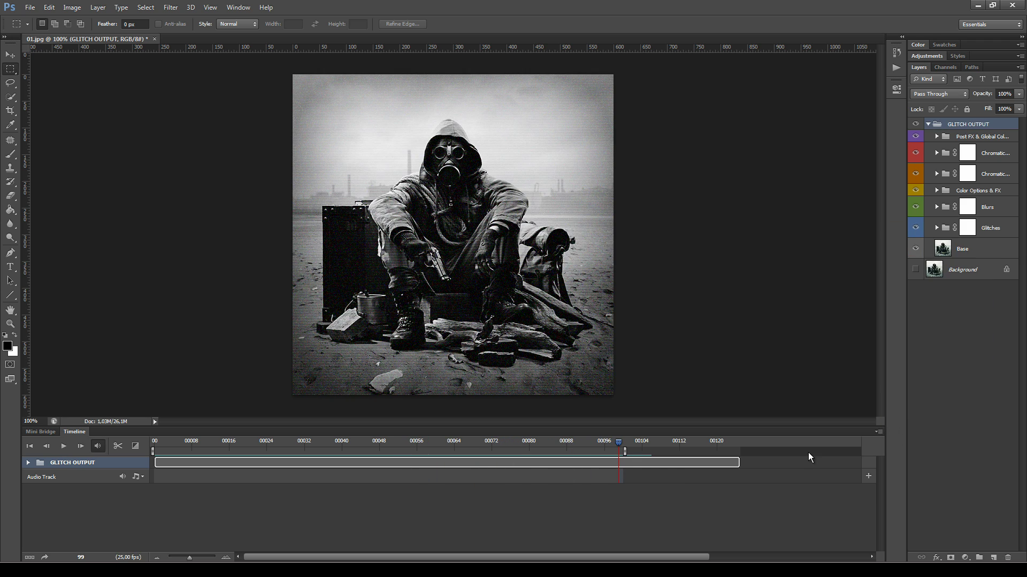
Step: Check in the Animation Panel Options that Timeline Units is set to Frame Number, and accept the settings
left_click(878, 432)
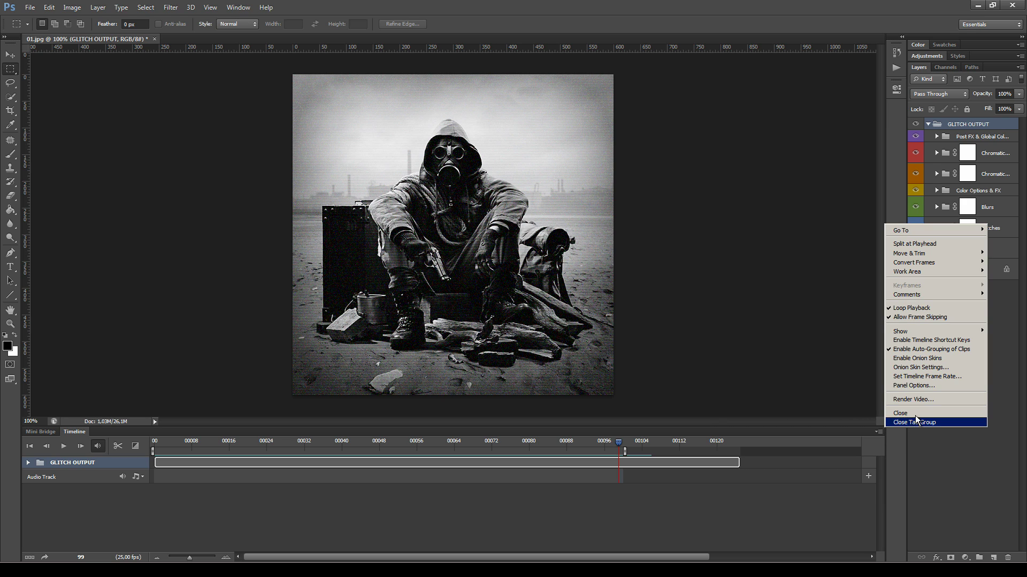
left_click(917, 386)
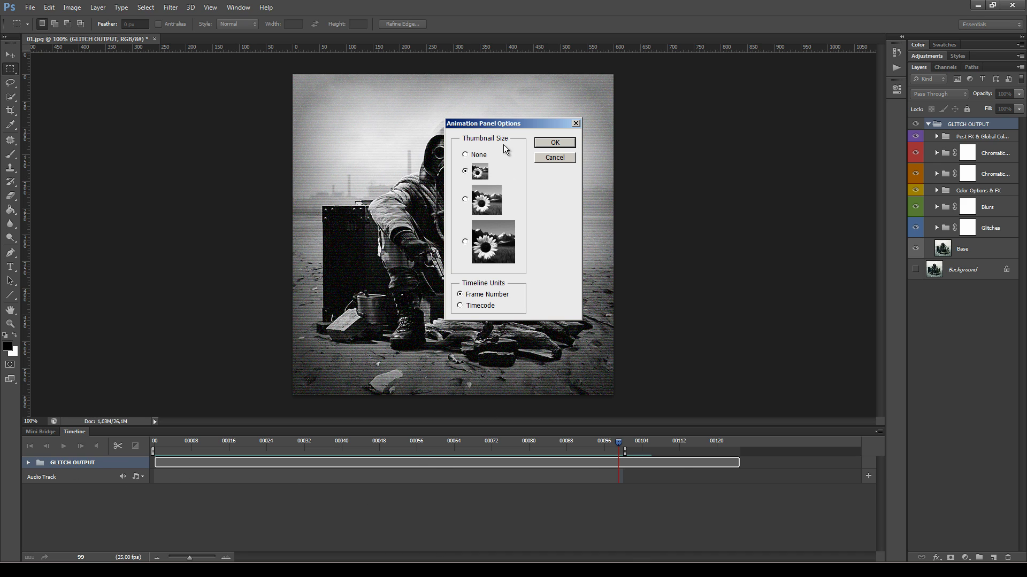
left_click_drag(483, 124, 455, 133)
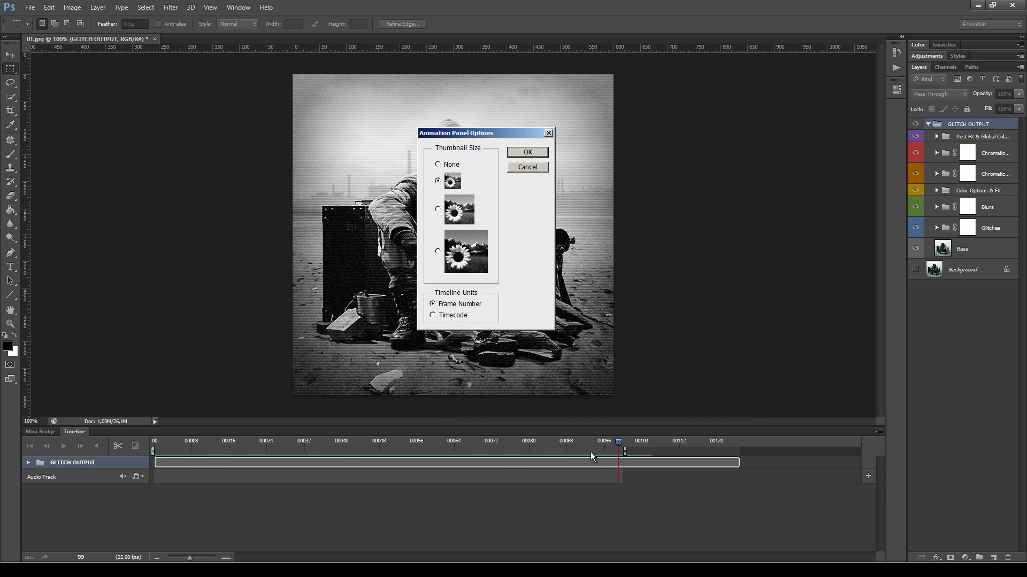
left_click(526, 154)
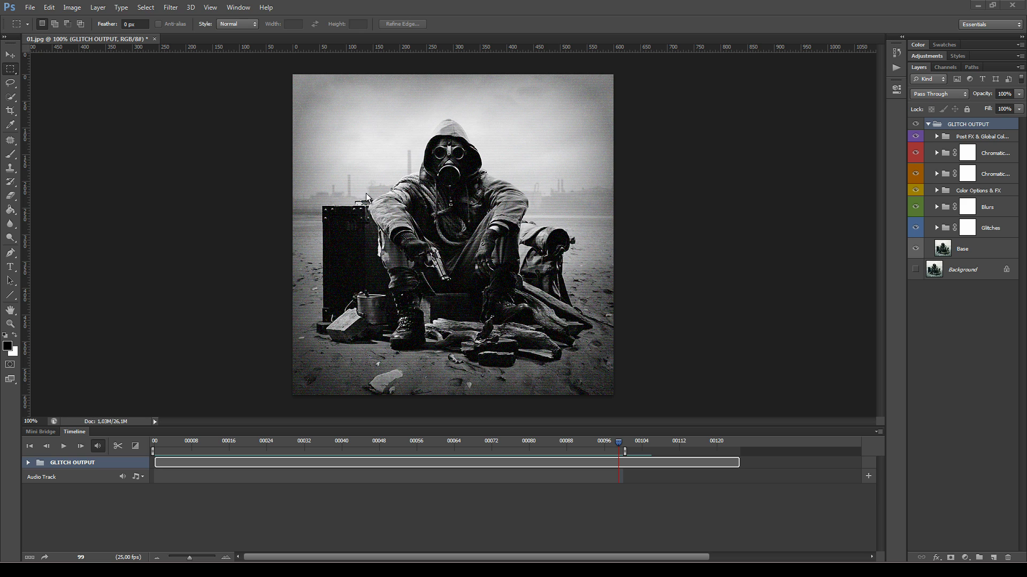
Step: Display the document history at a greater height and save the current state as a new snapshot named Snapshot 1
left_click(238, 7)
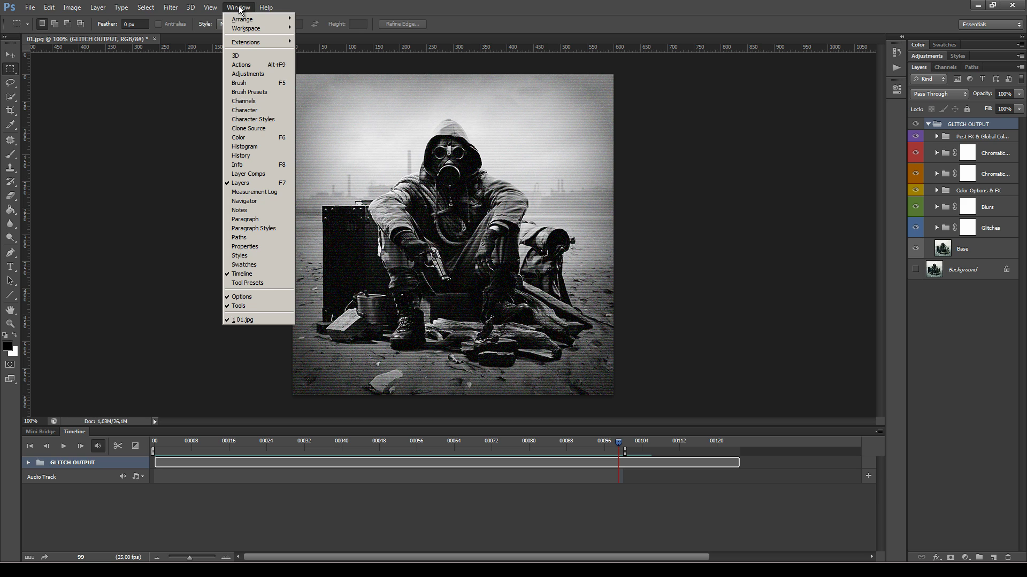
left_click(252, 155)
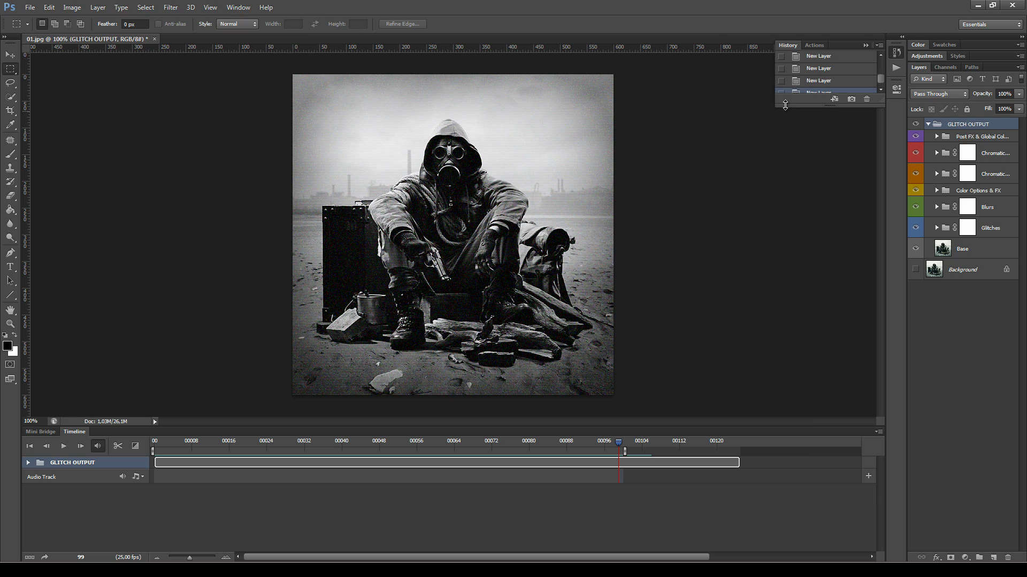
left_click_drag(783, 105, 784, 317)
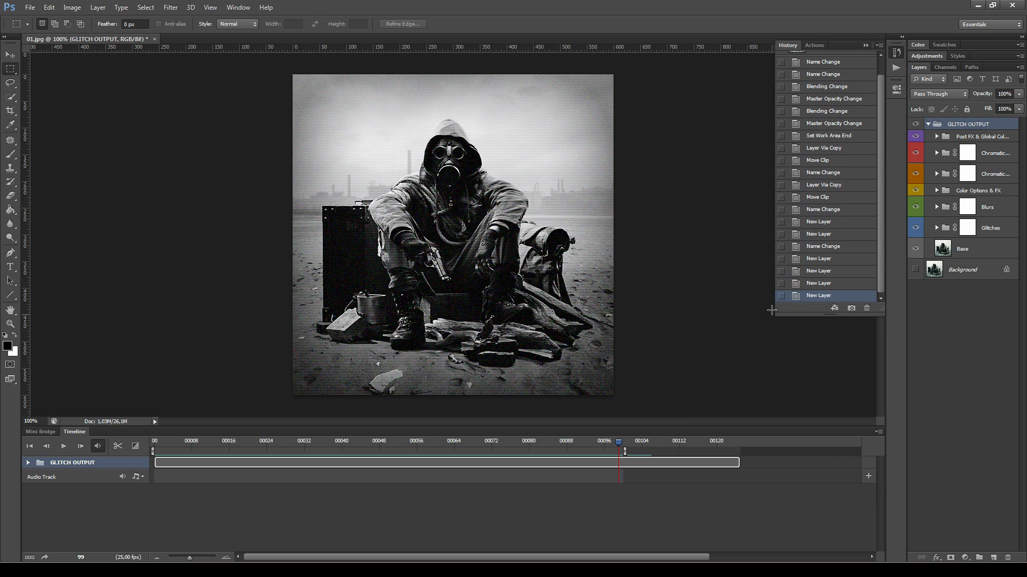
left_click(879, 46)
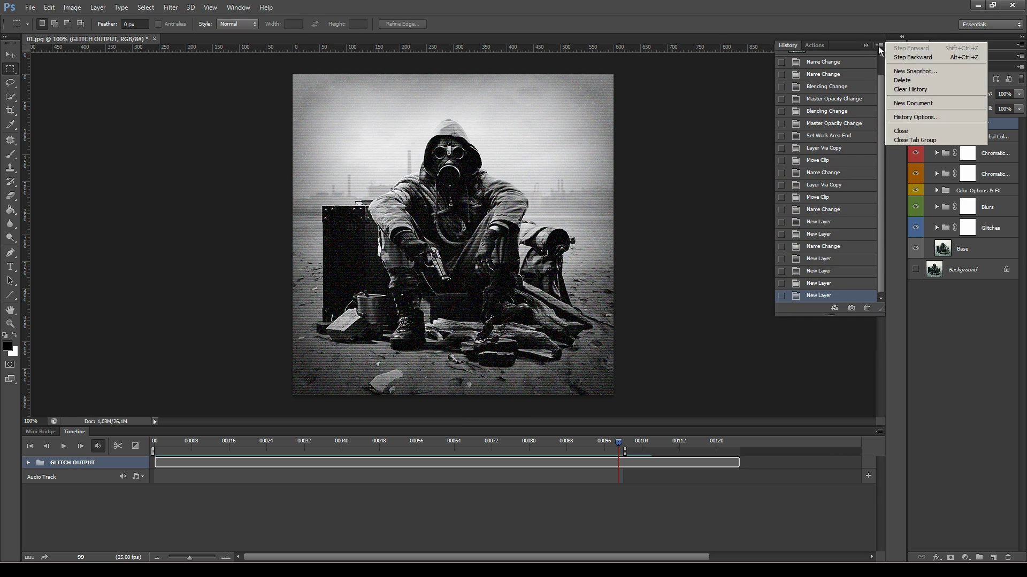
left_click(916, 71)
left_click(585, 191)
left_click_drag(880, 87, 879, 67)
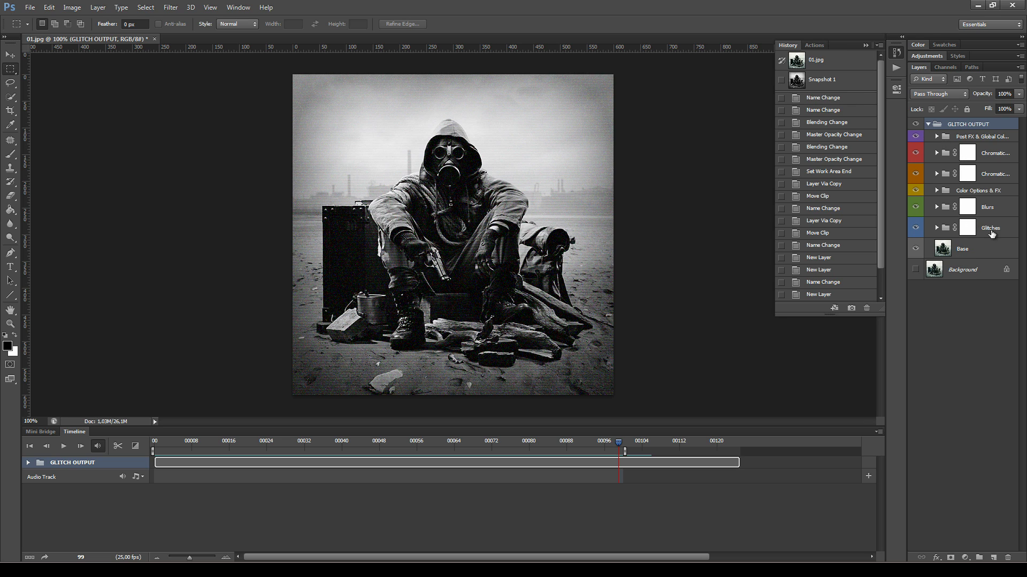
Step: Delete the Glitches and Blurs groups from the GLITCH OUTPUT group
left_click(916, 228)
left_click_drag(997, 232, 1007, 558)
left_click_drag(997, 232, 1008, 557)
scroll(877, 172, "up", 3)
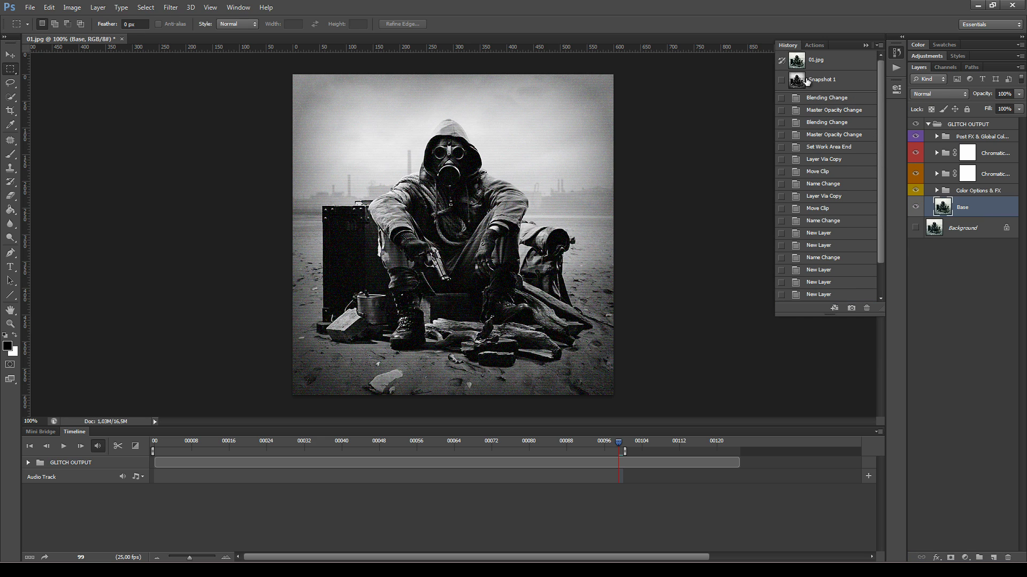
Step: Restore the document to Snapshot 1 and collapse the History panel
double_click(798, 83)
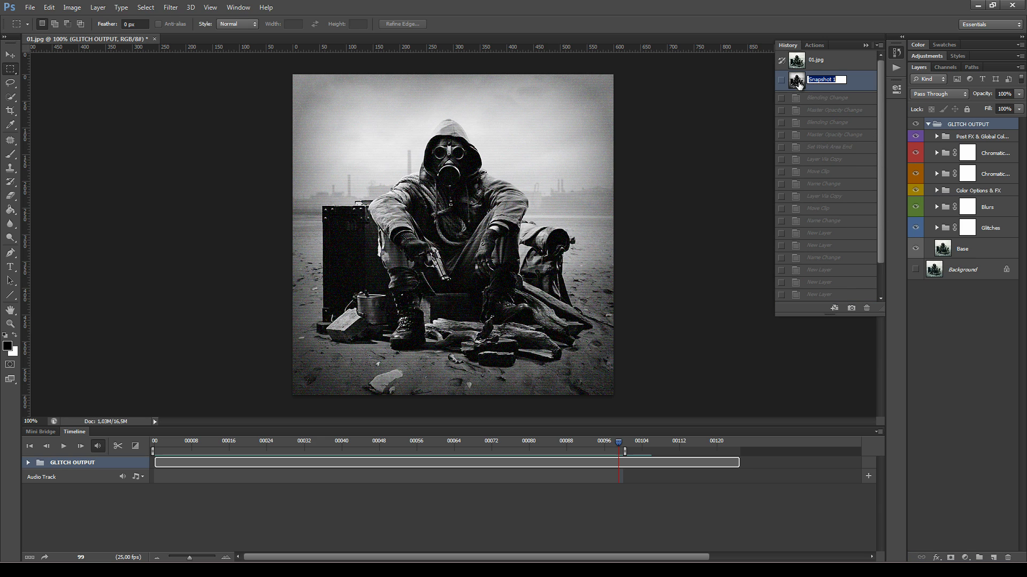
left_click(865, 46)
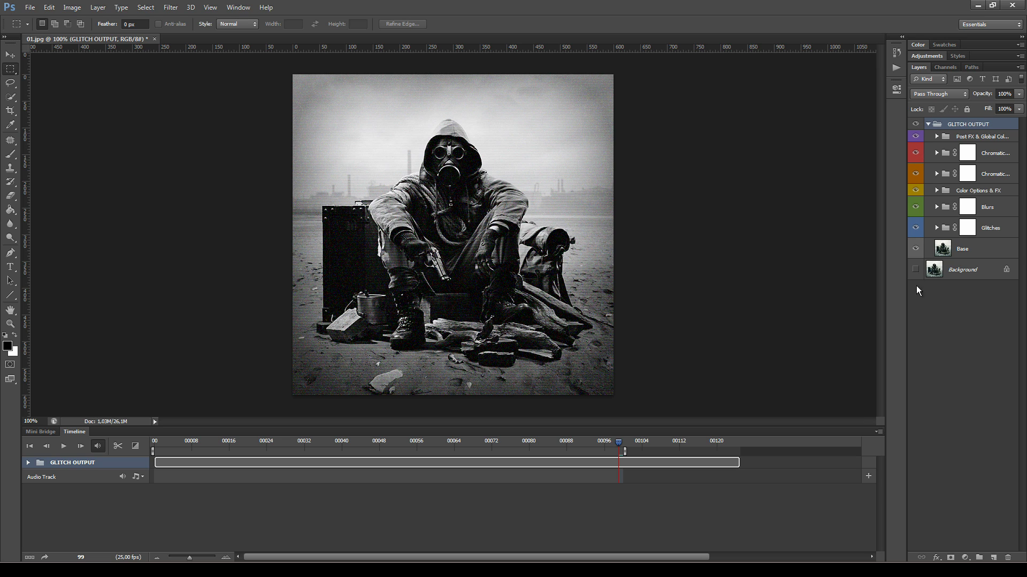
Step: Examine how the GLITCH OUTPUT group is organised, from the Base layer through Color Options & FX to Post FX & Global Color Controls
left_click(929, 124)
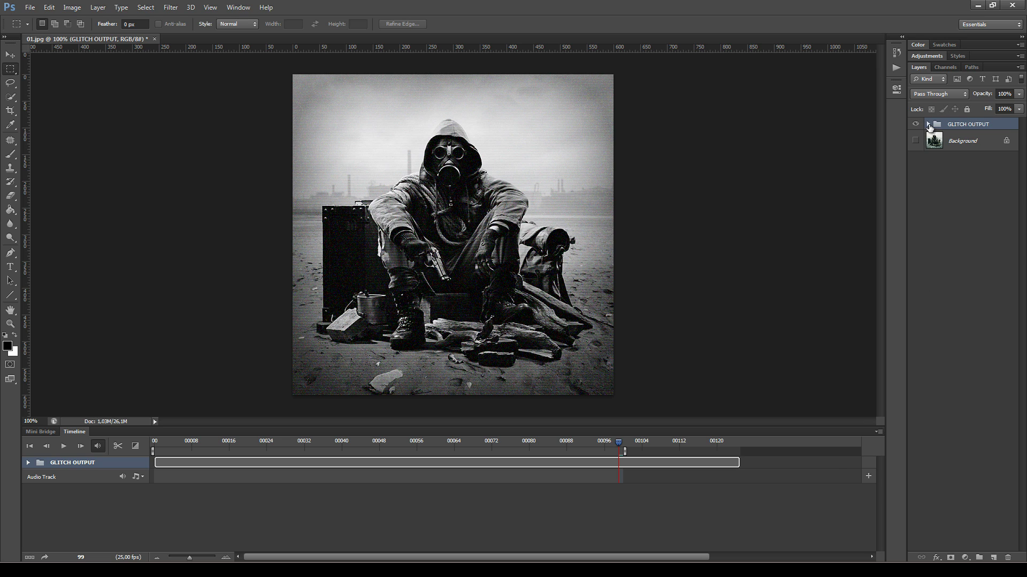
left_click(929, 124)
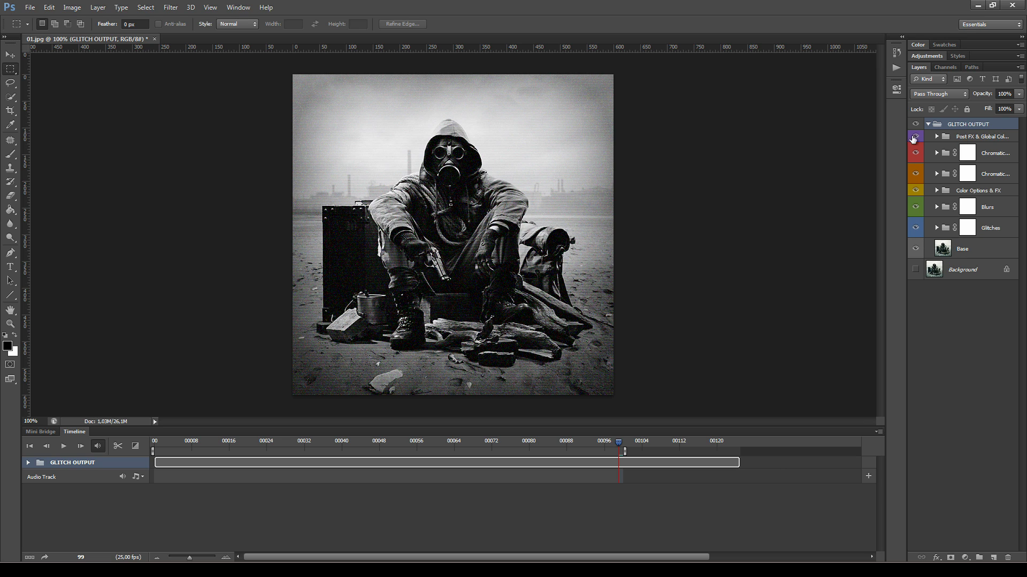
left_click(974, 250)
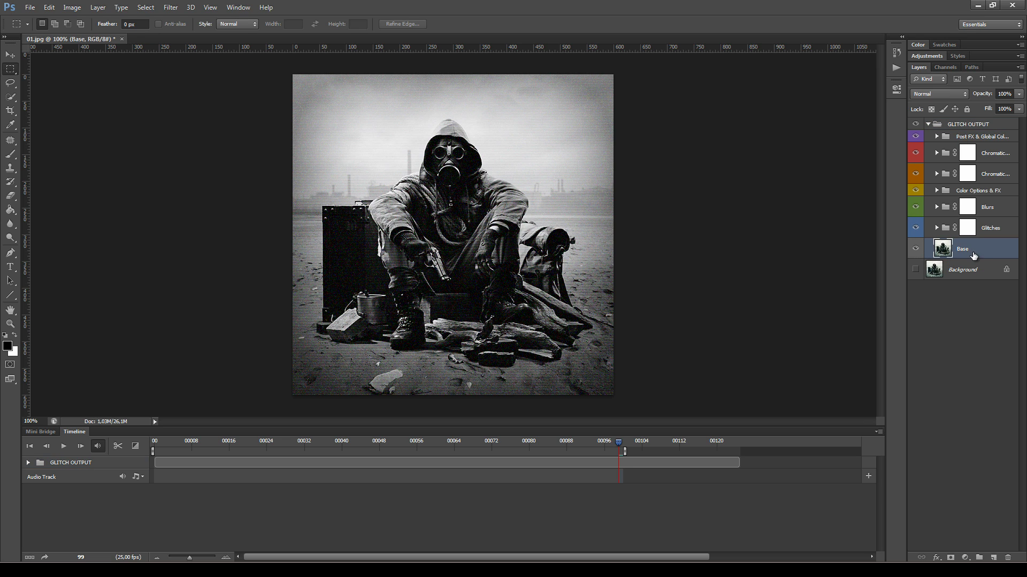
left_click(967, 138)
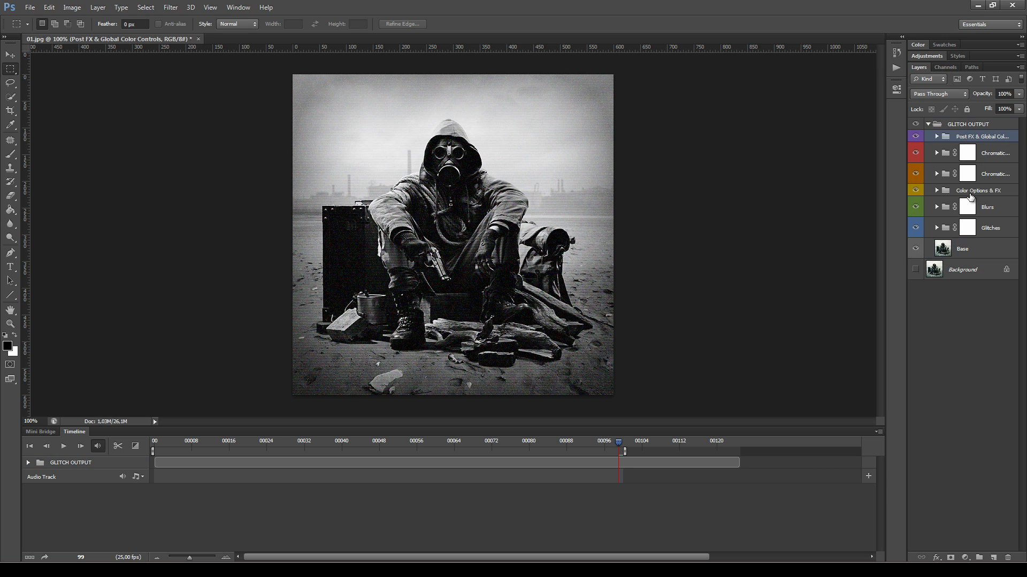
left_click(957, 193)
left_click(960, 140)
left_click(960, 193)
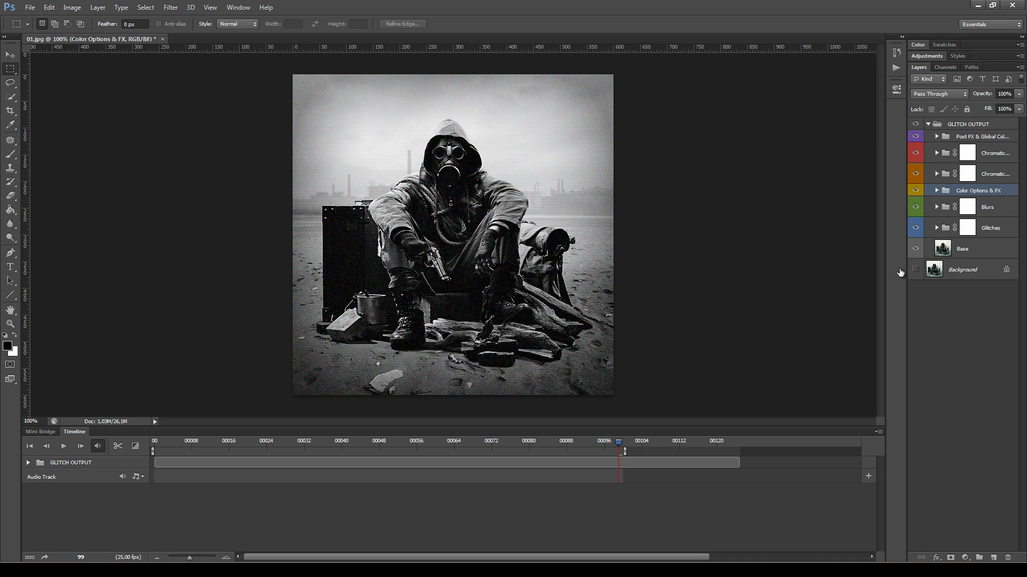
Step: Hide the Color Options & FX group and select the Base layer
left_click(914, 191)
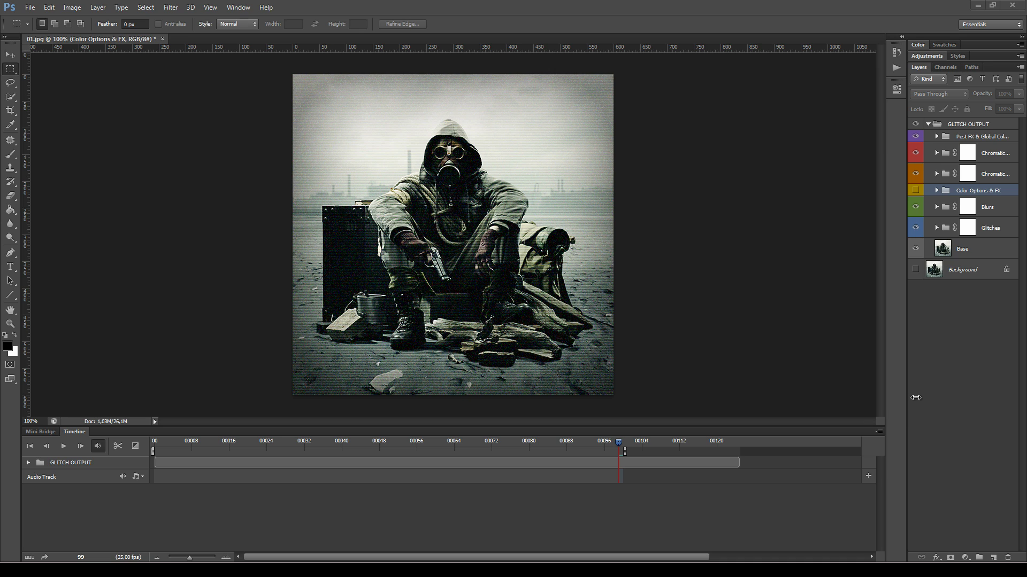
left_click(976, 252)
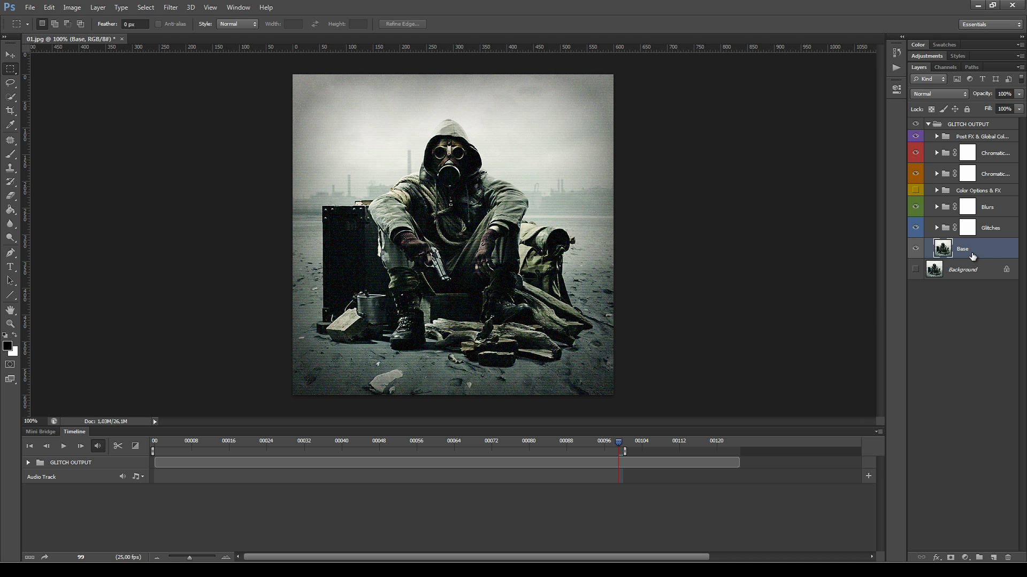
left_click(967, 270)
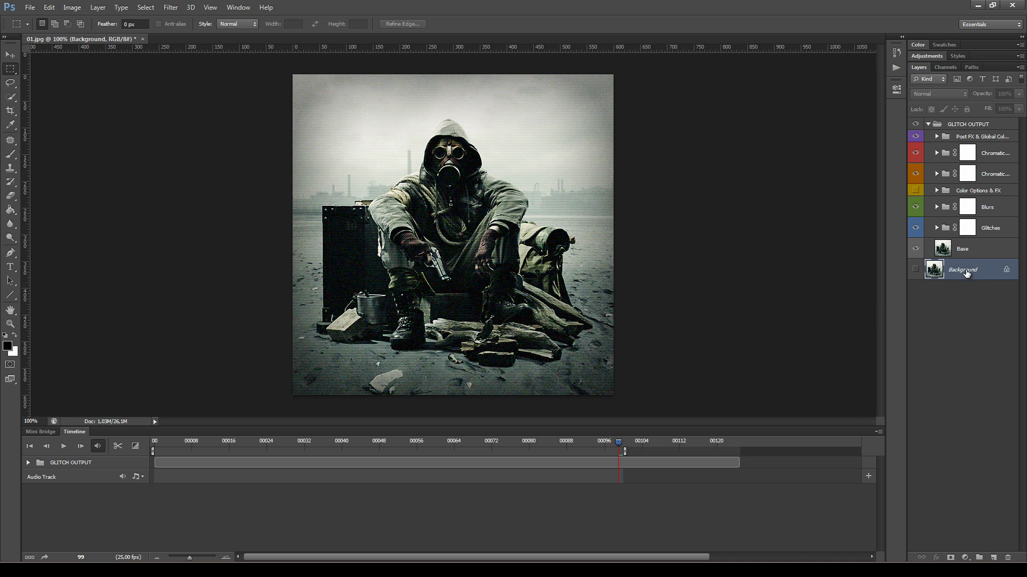
left_click(972, 252)
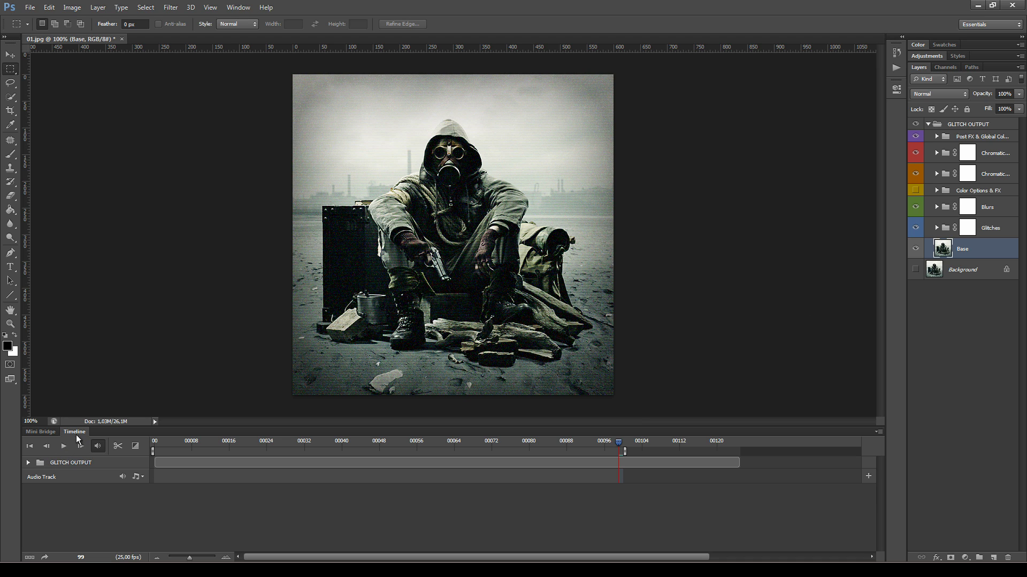
Step: Expand GLITCH OUTPUT in an enlarged timeline and the Glitches group in a widened layer list
left_click(29, 463)
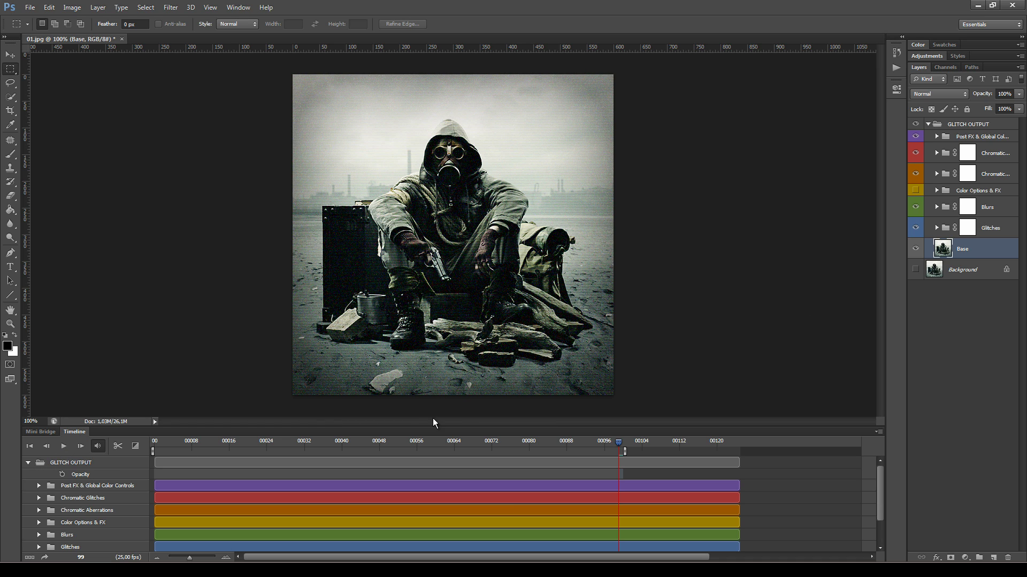
left_click_drag(434, 425, 434, 390)
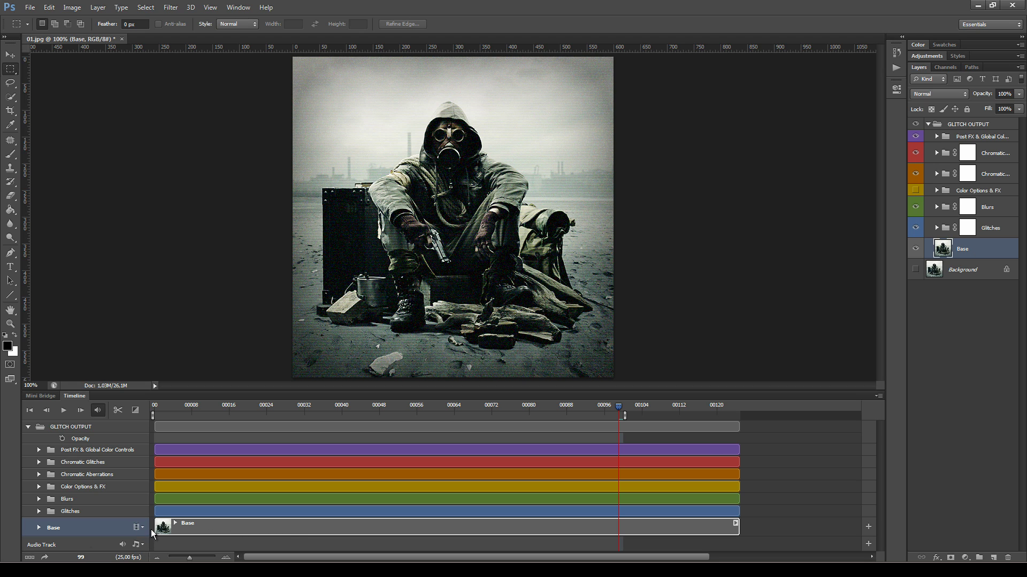
left_click(998, 235)
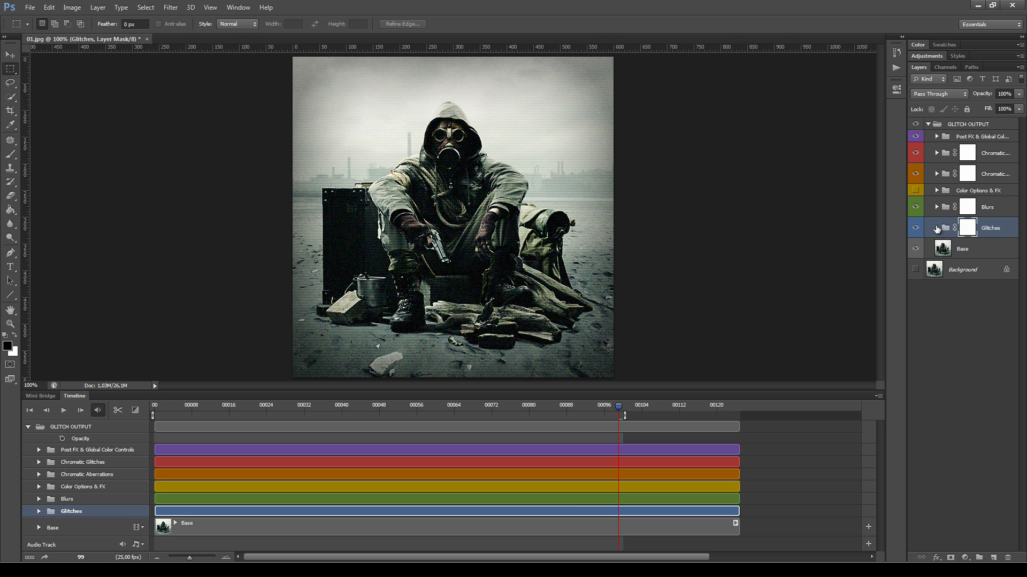
left_click(936, 229)
left_click_drag(905, 220, 788, 237)
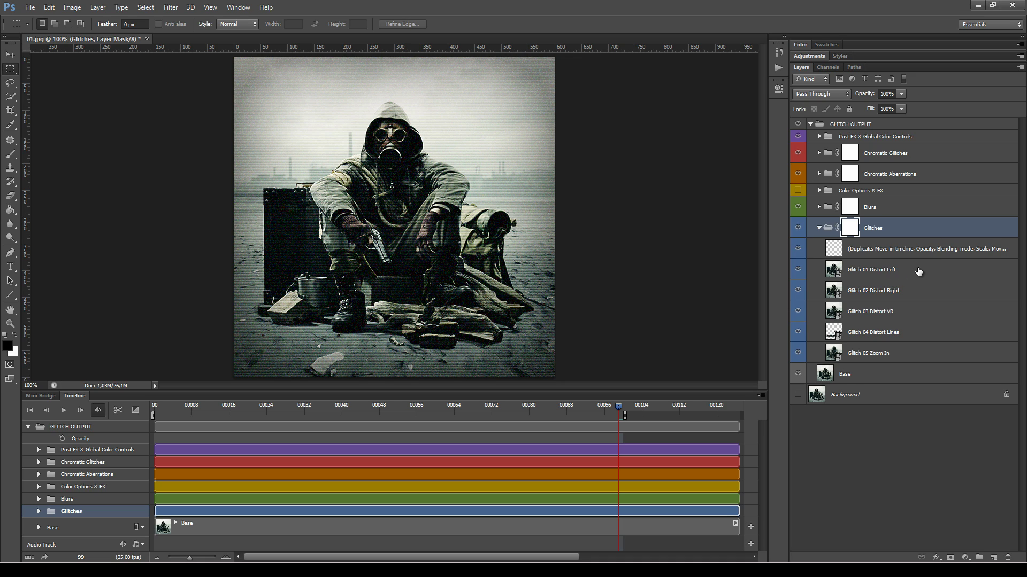
Step: Highlight the five layers Glitch 01 Distort Left through Glitch 05 Zoom In within the Glitches group
left_click(915, 272)
left_click(917, 301, "shift")
left_click(917, 313, "shift")
left_click(917, 344, "shift")
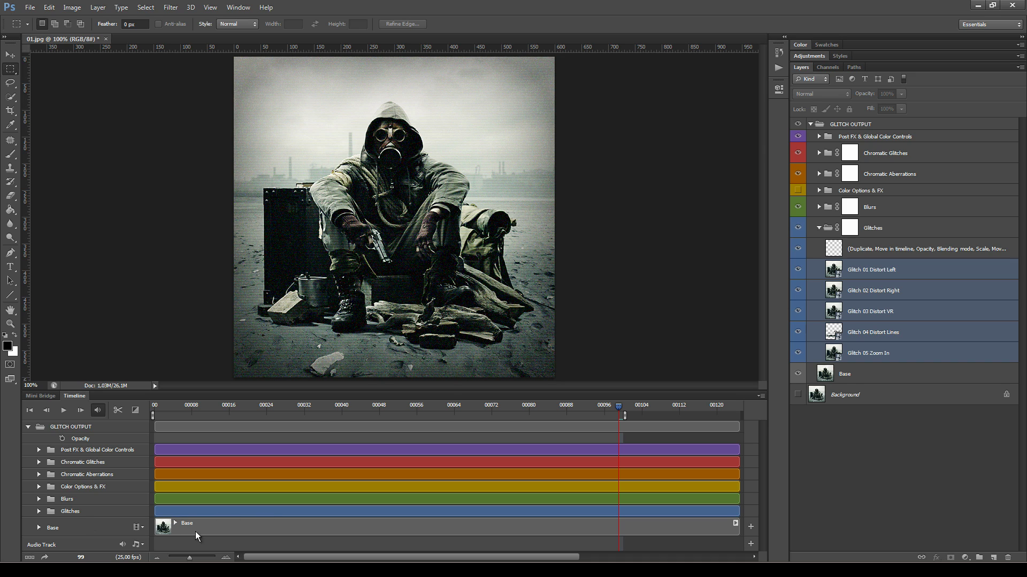
Step: Widen the layer list to read the full name of the Glitches group's note layer, then narrow the list
left_click(917, 255)
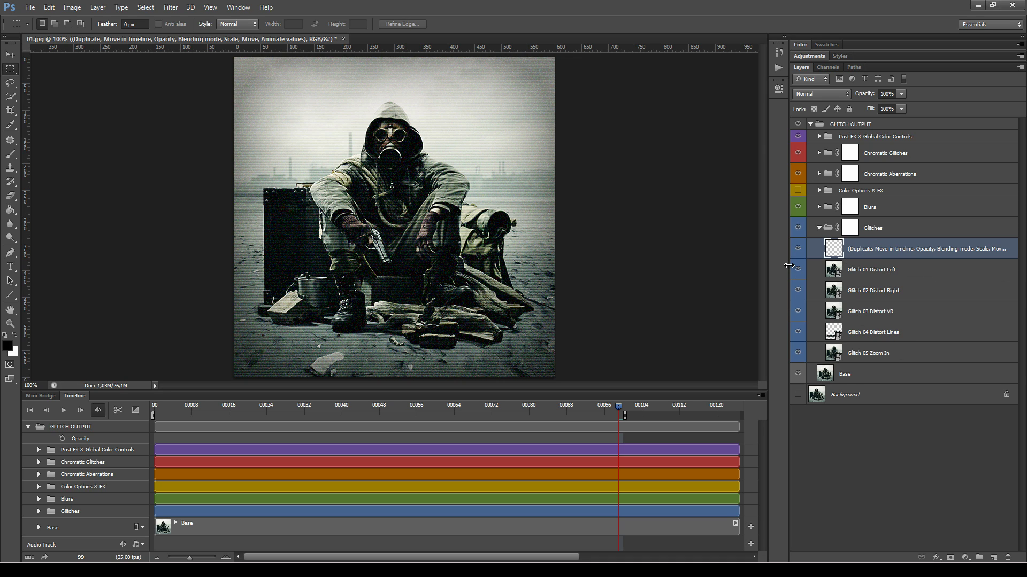
left_click_drag(789, 265, 757, 266)
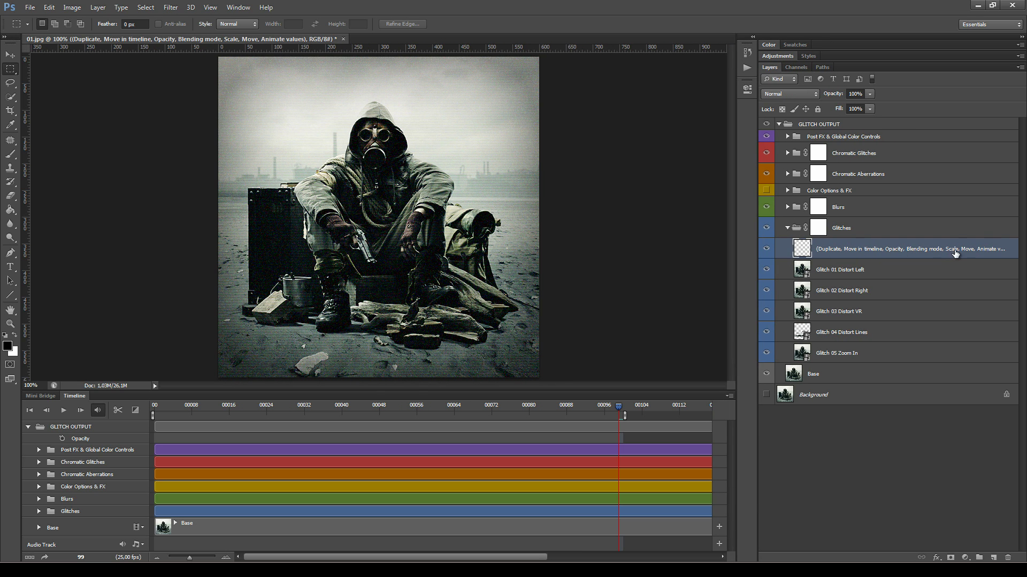
left_click_drag(755, 203, 697, 203)
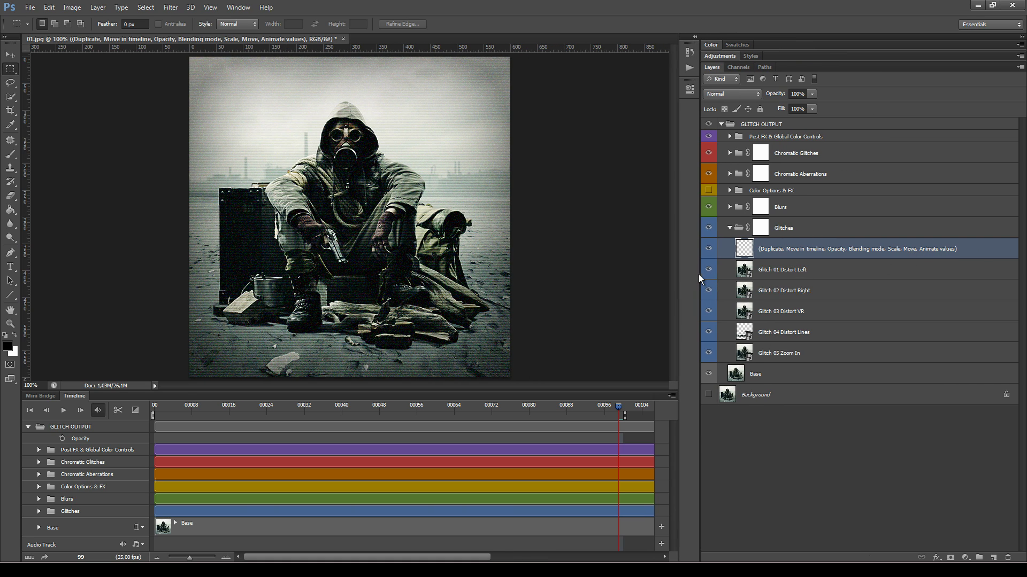
left_click_drag(697, 274, 824, 271)
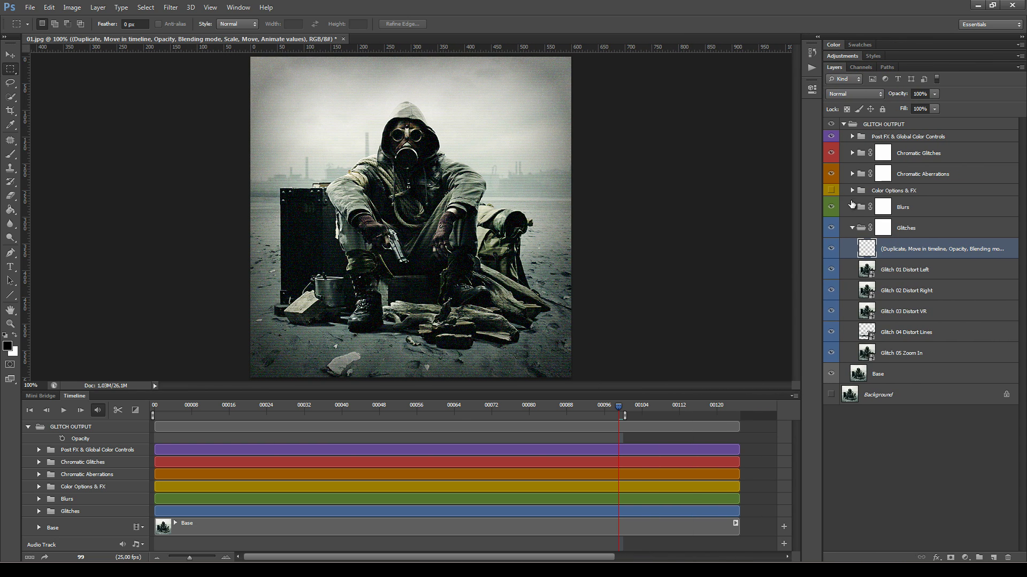
Step: Expand the Blurs group and go through its Blur 01 to Blur 04 layers
left_click(852, 207)
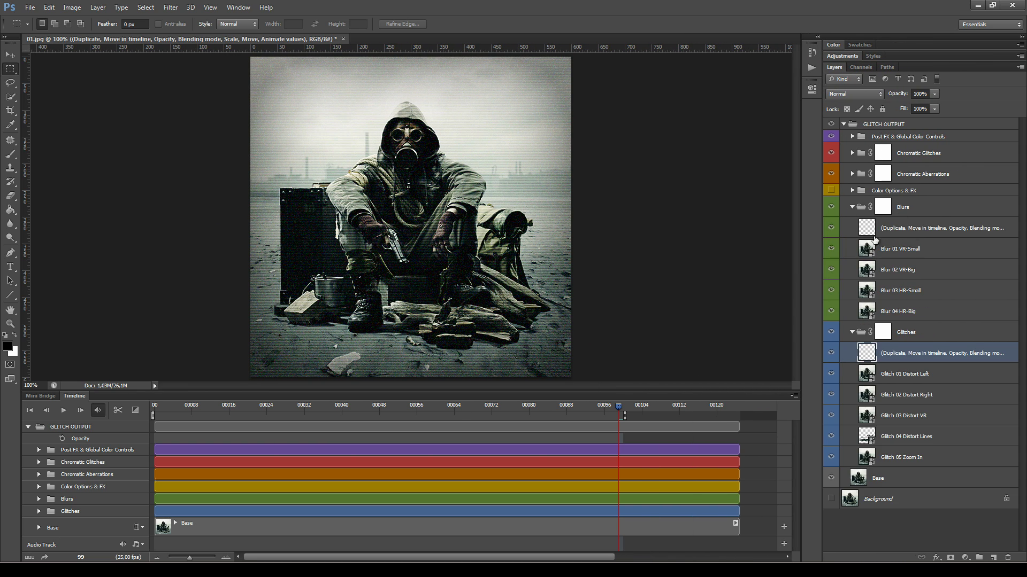
left_click(895, 253)
left_click(899, 271)
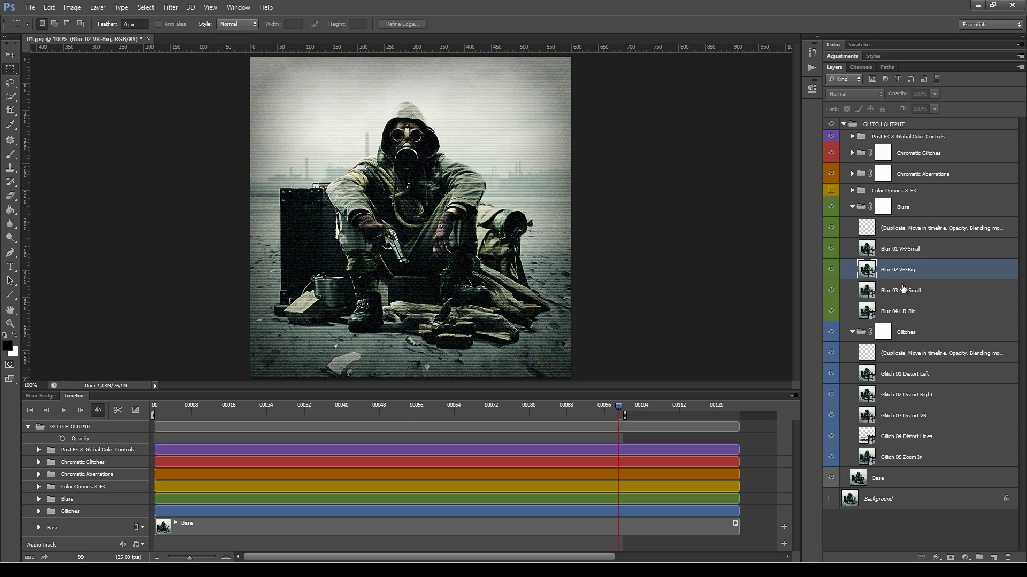
left_click(903, 291)
left_click(903, 309)
left_click(904, 292)
Step: Look inside the Chromatic Aberrations group, collapse it along with Blurs, and save the document as 01.psd
left_click(852, 174)
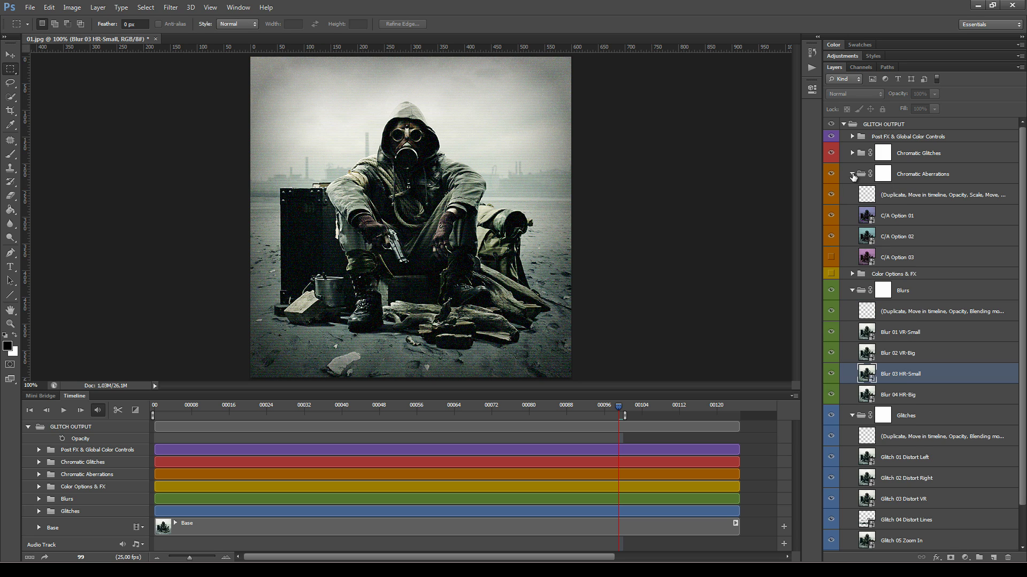
left_click(852, 174)
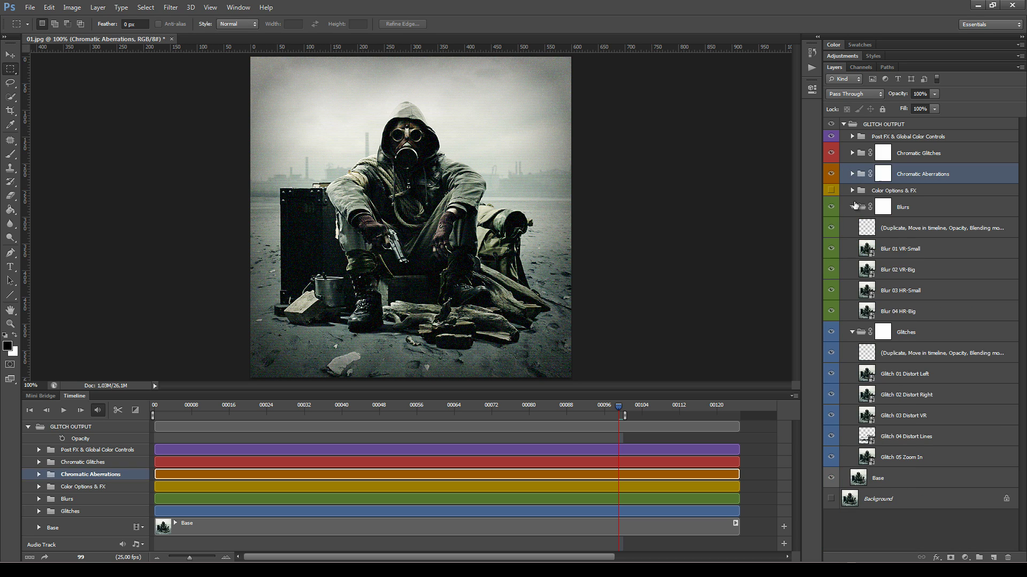
left_click(853, 207)
key("ctrl+s")
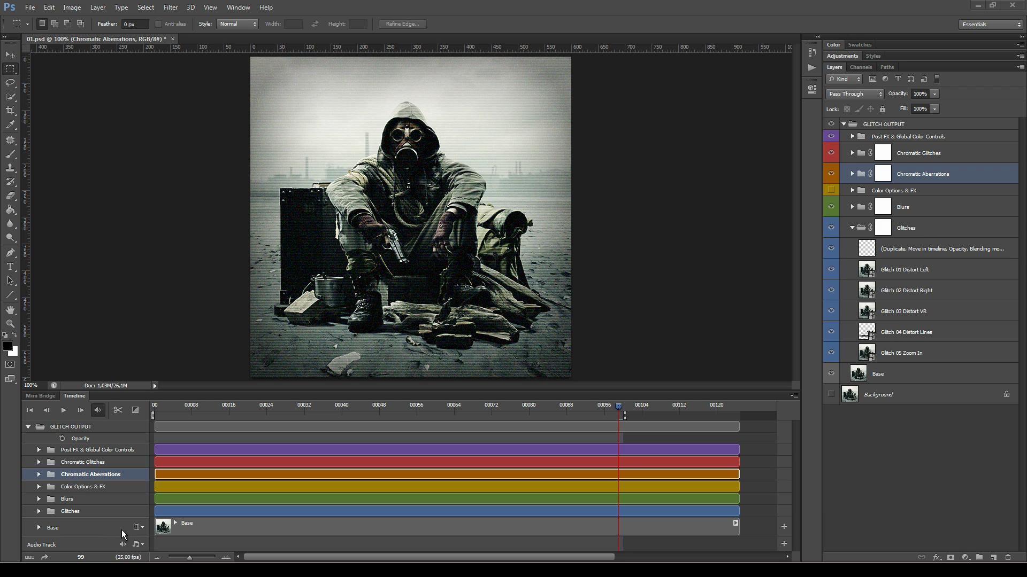
Step: Expand the Glitches group in the timeline and select the Glitch 01 Distort Left clip
left_click(85, 512)
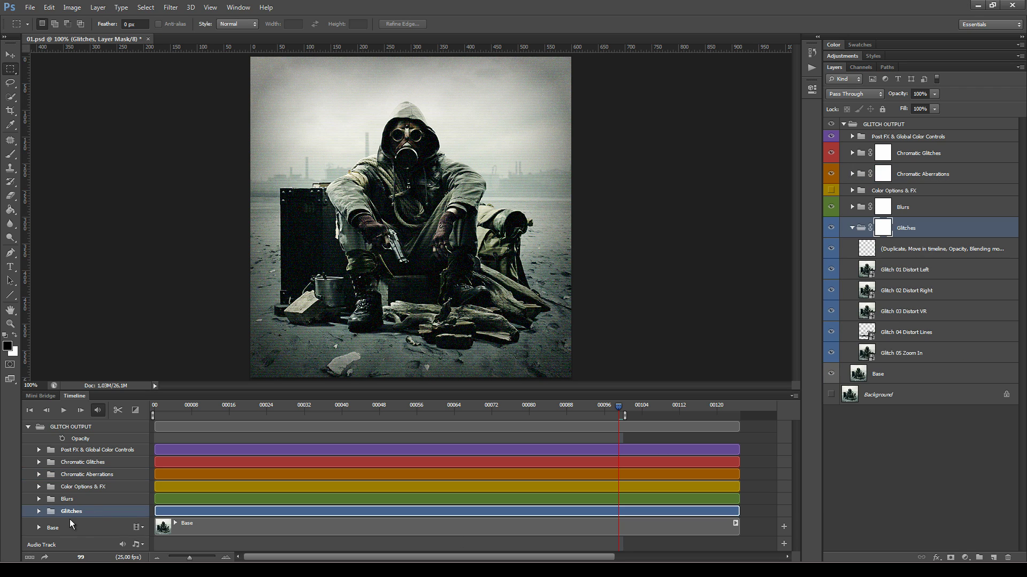
left_click(39, 511)
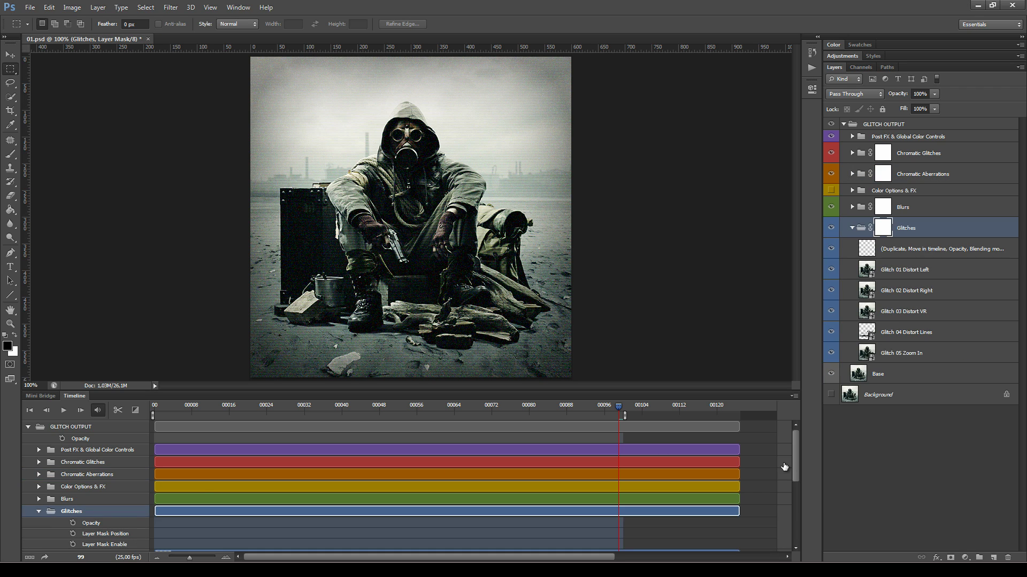
left_click_drag(791, 462, 791, 512)
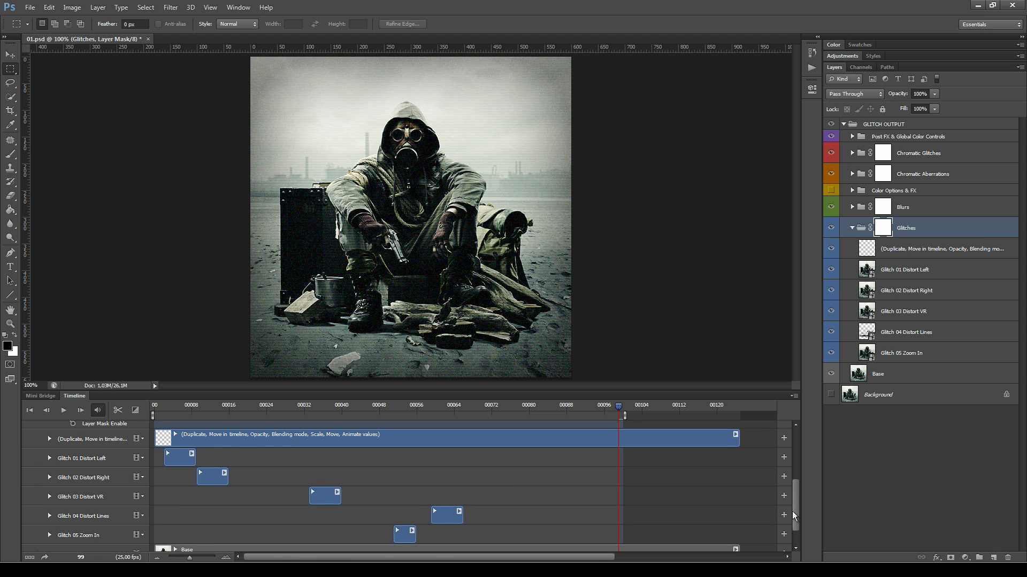
left_click(183, 460)
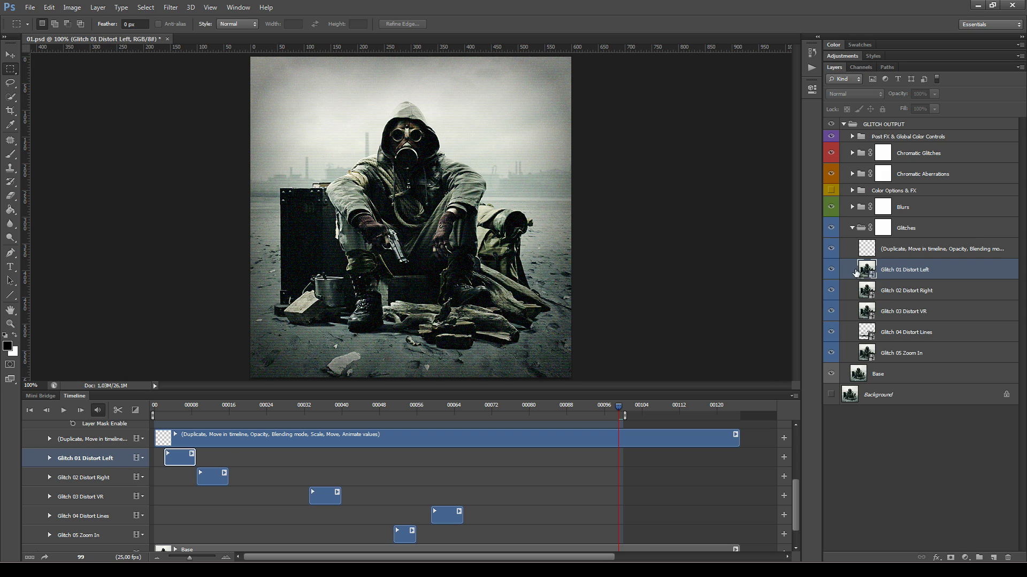
Step: Hide the Blurs, Chromatic Aberrations and Chromatic Glitches groups and return the playhead to frame 0
left_click(830, 208)
left_click(831, 154)
left_click_drag(618, 411, 167, 434)
left_click_drag(194, 435, 141, 458)
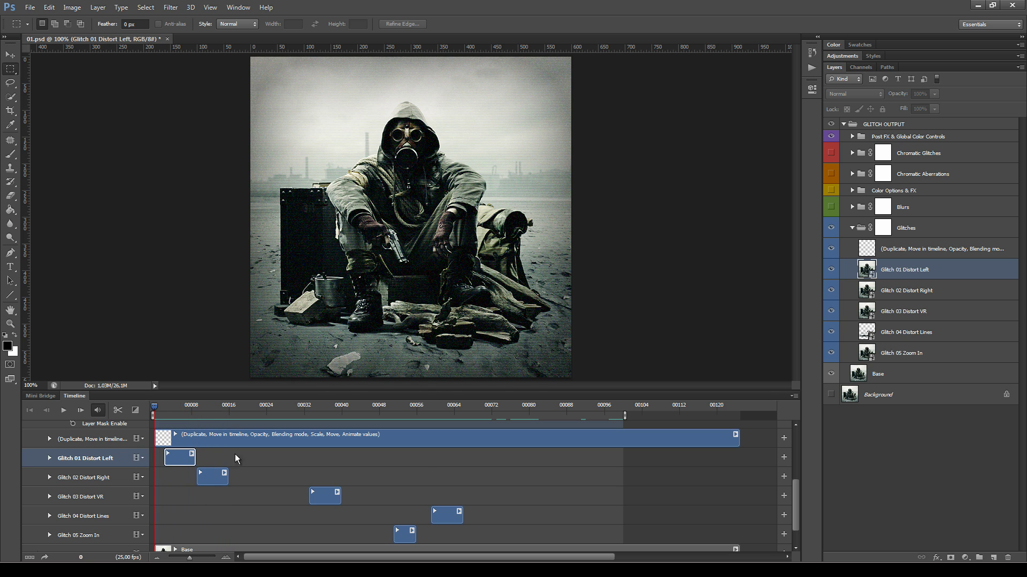
Step: Reposition the timeline clips of Glitch 01 through Glitch 05 to start at about frames 17, 36, 7, 57 and 45 respectively
left_click(208, 481)
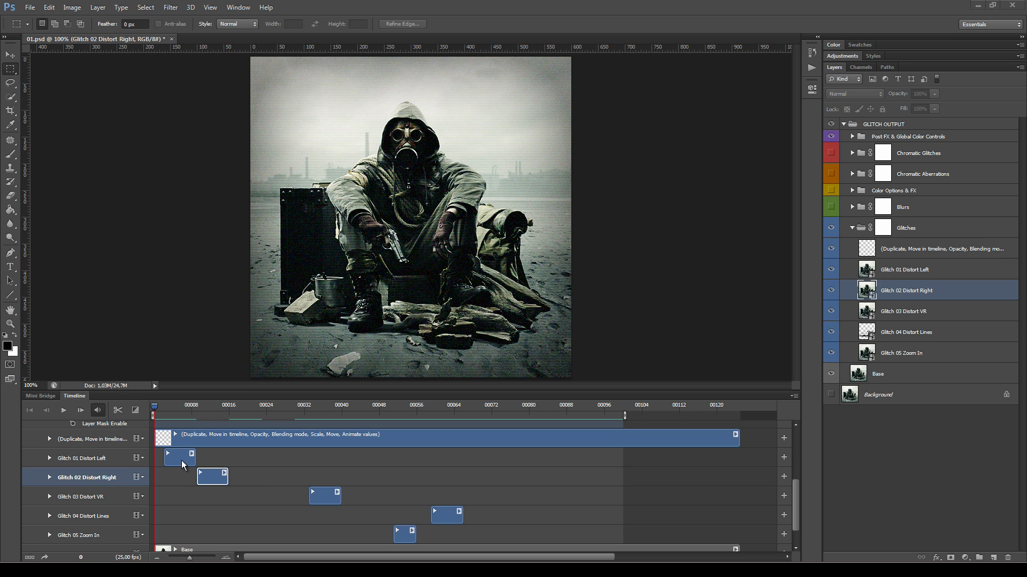
left_click_drag(182, 459, 281, 459)
left_click_drag(201, 476, 207, 497)
left_click(267, 500)
left_click_drag(406, 534, 306, 534)
mouse_move(451, 522)
left_mouse_down()
mouse_move(371, 521)
mouse_move(442, 522)
left_mouse_up()
left_click_drag(310, 536, 381, 534)
left_click_drag(243, 476, 337, 477)
left_click_drag(278, 458, 249, 458)
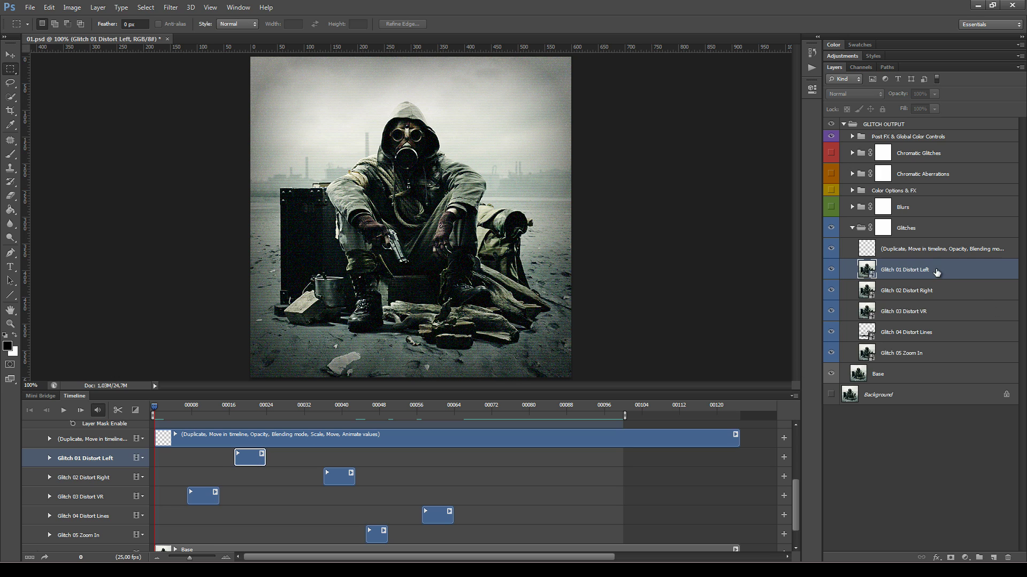
Step: Duplicate the Glitch 01 Distort Left layer and move the duplicate's clip to start at about frame 24
left_click_drag(938, 269, 992, 558)
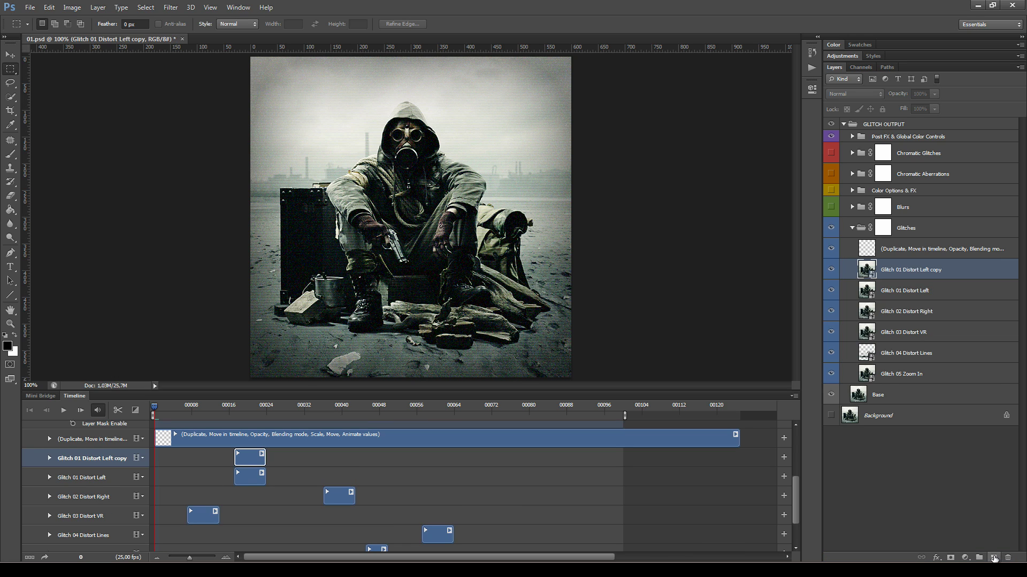
left_click_drag(251, 461, 285, 461)
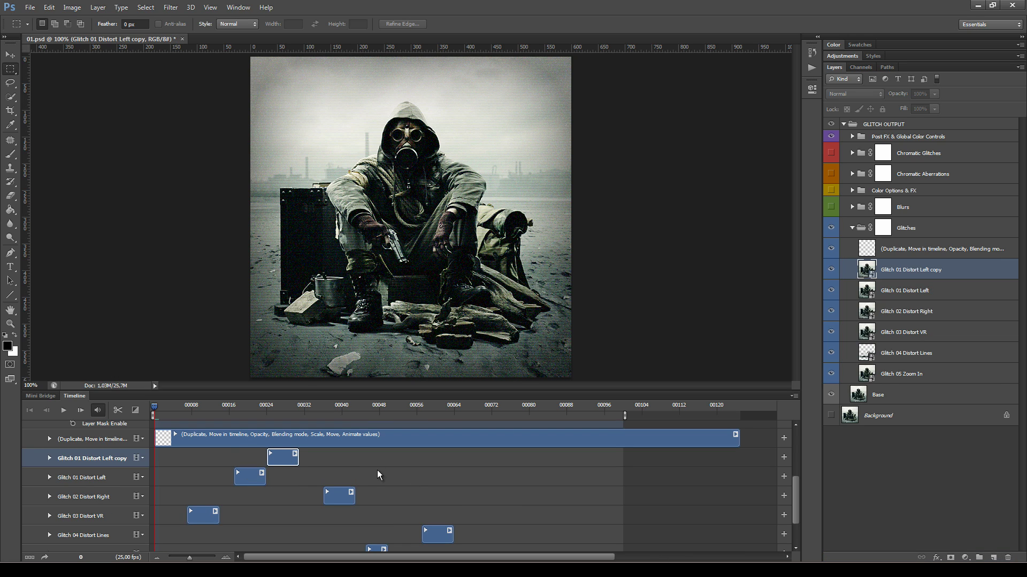
Step: Preview the rearranged glitches, return the playhead to frame 0 and select the Glitch 03 Distort VR clip
left_click_drag(158, 415, 198, 418)
key("space")
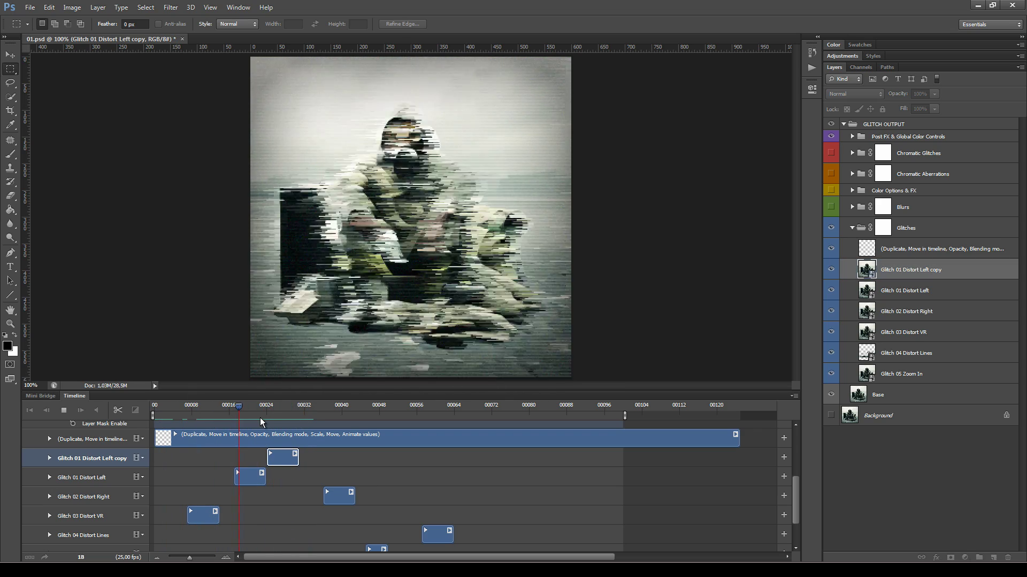
key("space")
key("Home")
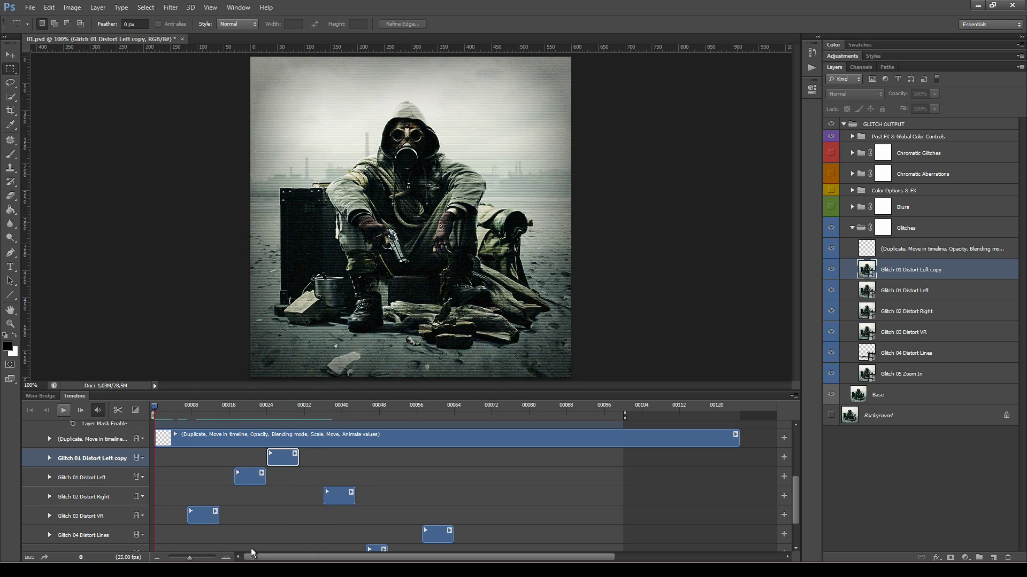
left_click(196, 513)
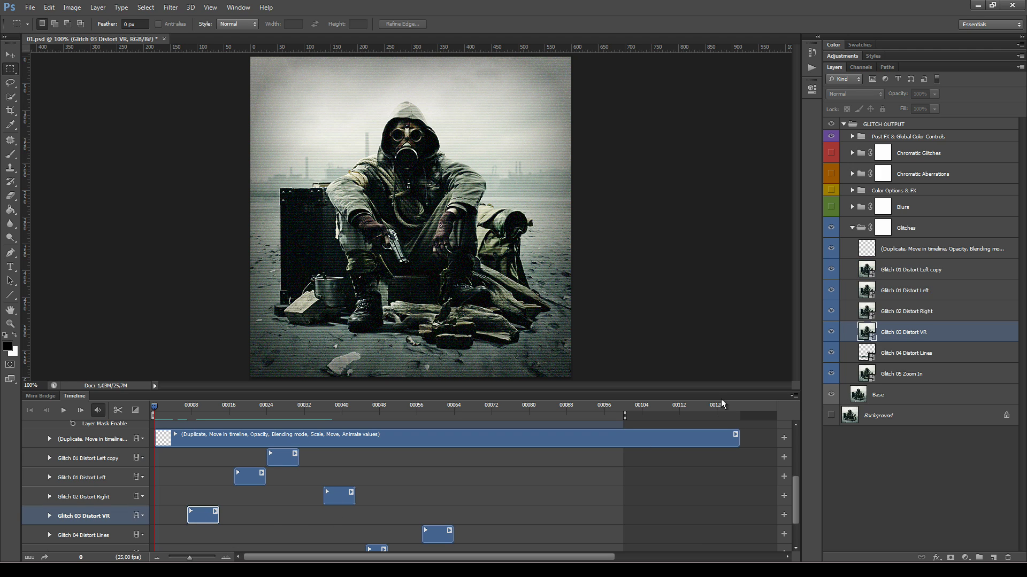
Step: Duplicate the Glitch 03 Distort VR layer twice and move the duplicates' clips to start at about frames 14 and 71
scroll(441, 489, "down", 2)
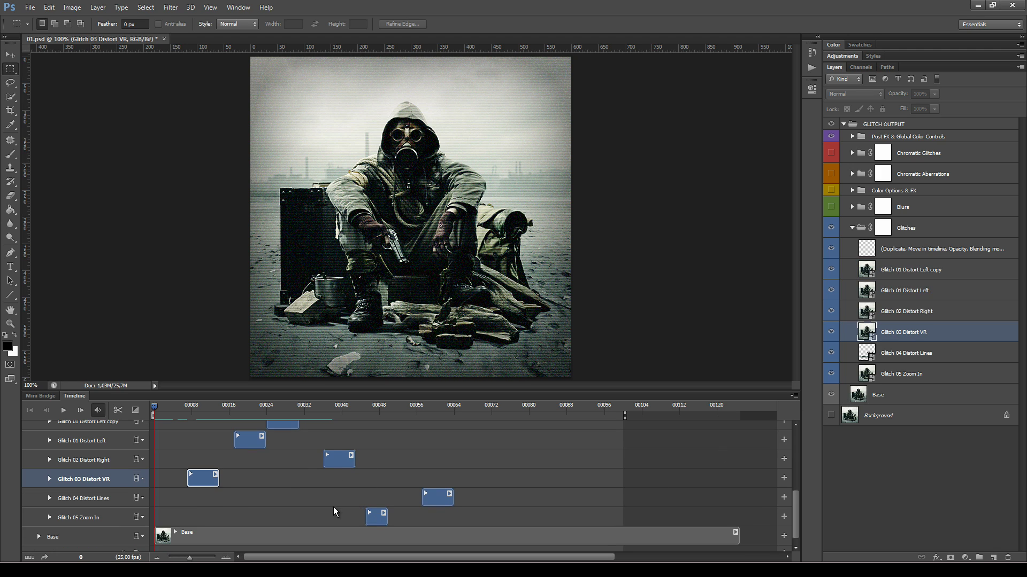
key("ctrl+j")
left_click_drag(206, 481, 239, 482)
key("ctrl+j")
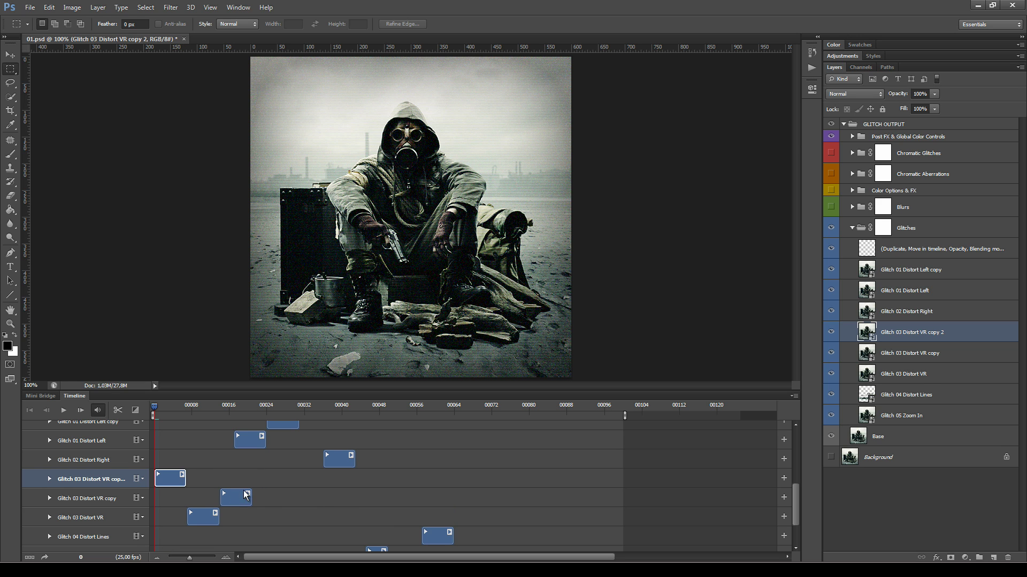
left_click_drag(172, 481, 506, 483)
Step: Play the animation with the duplicated glitch clips and return the playhead to frame 0
key("space")
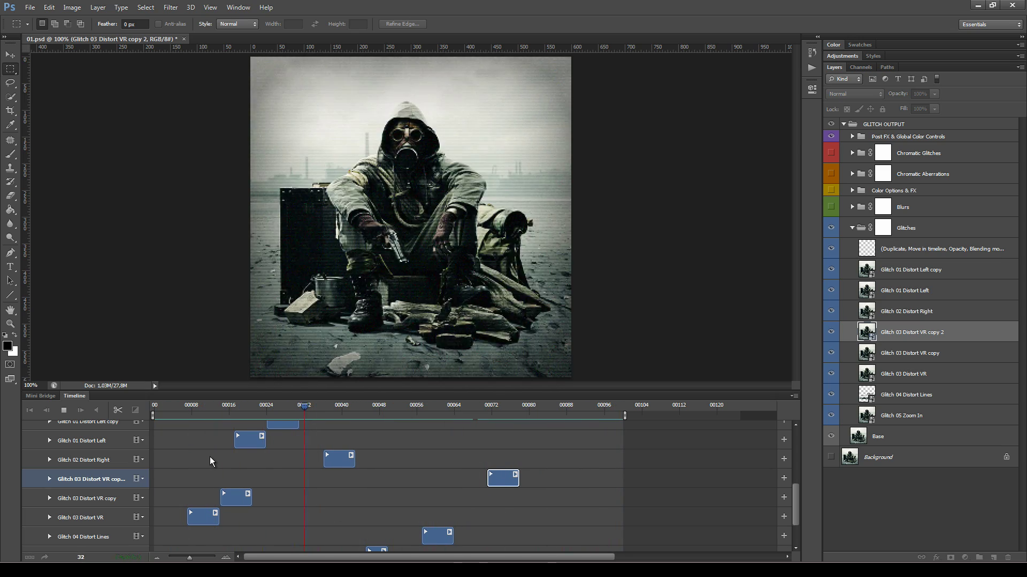
key("space")
left_click_drag(472, 407, 152, 416)
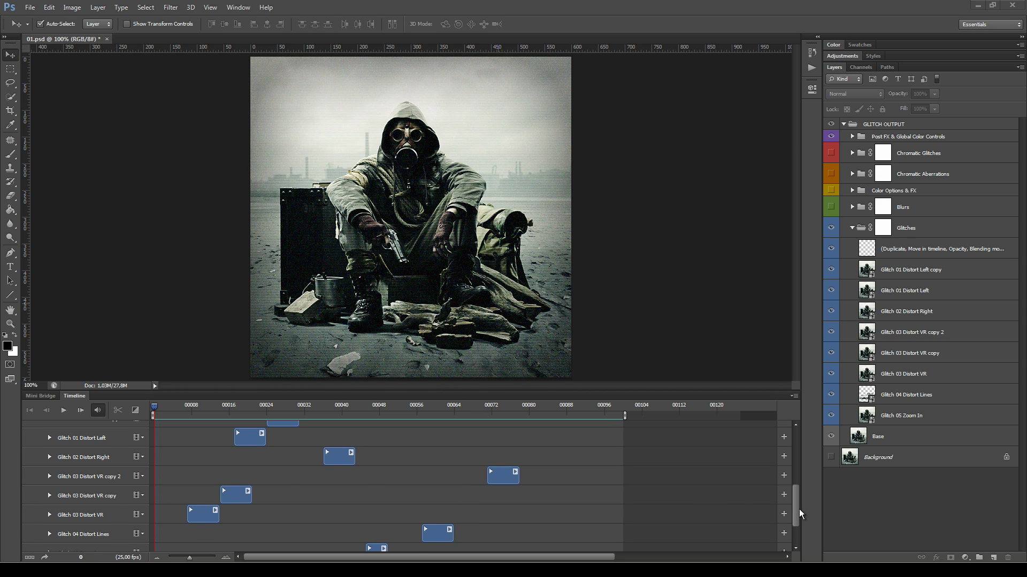
Step: Select the Glitch 01 Distort Left layer and scrub through its clip, ending at frame 20
left_click_drag(794, 508, 798, 487)
left_click(94, 500)
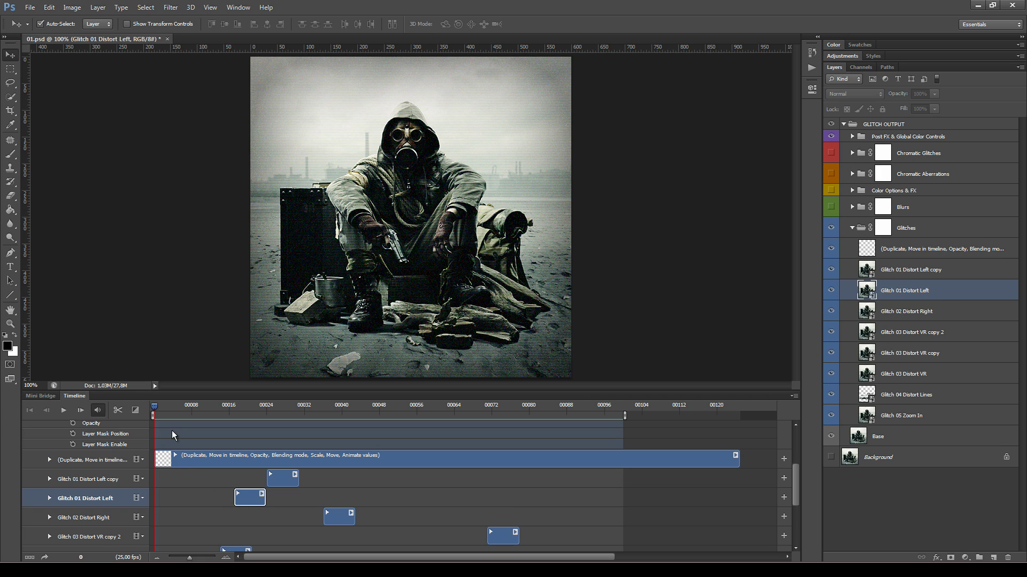
left_click_drag(154, 410, 239, 427)
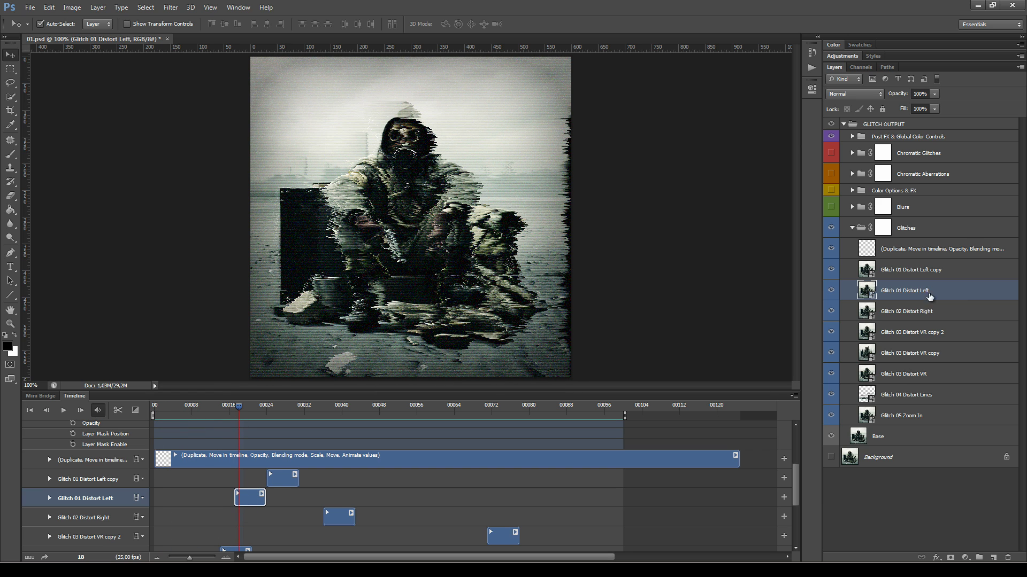
left_click_drag(239, 411, 220, 411)
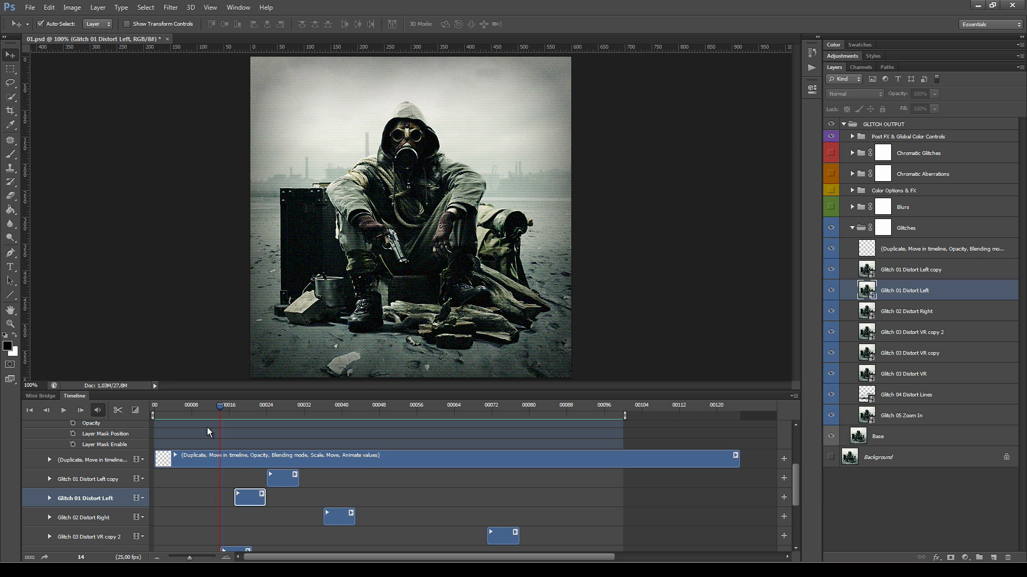
left_click_drag(222, 409, 249, 418)
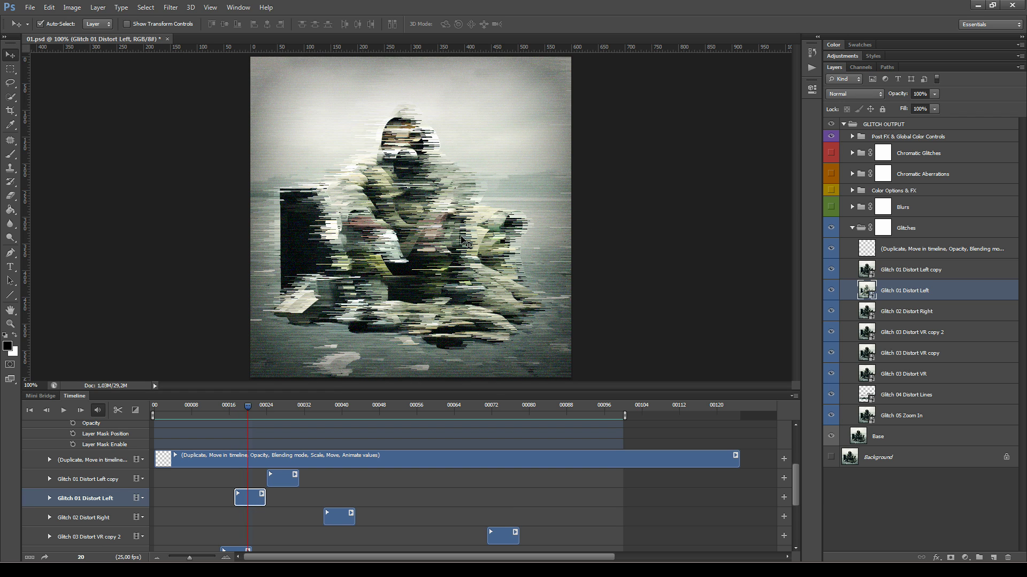
Step: Free Transform Glitch 01 Distort Left to 116.33% in width and height and shift it slightly off-centre, to Y 312 px
key("ctrl+t")
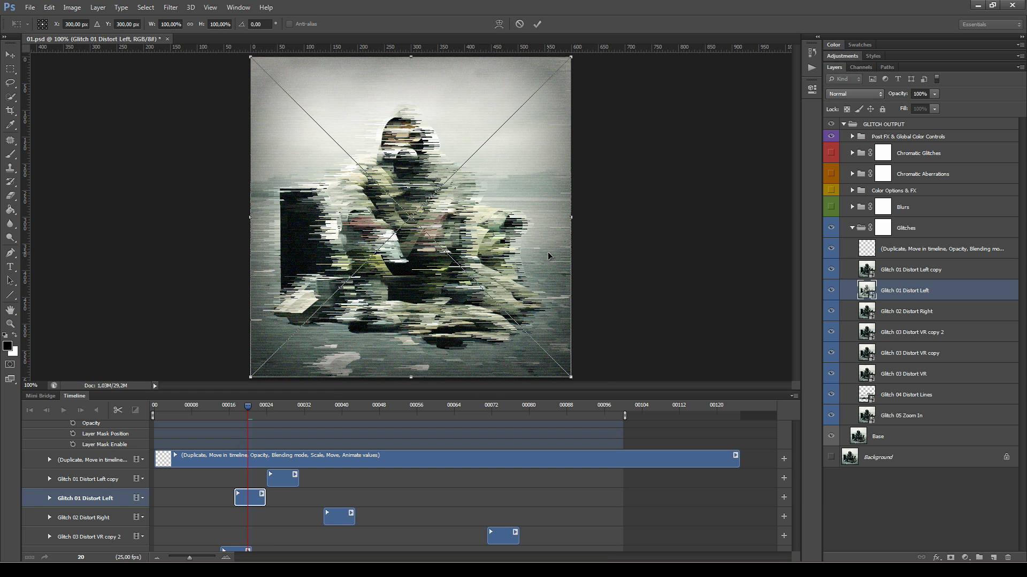
scroll(545, 276, "down", 1)
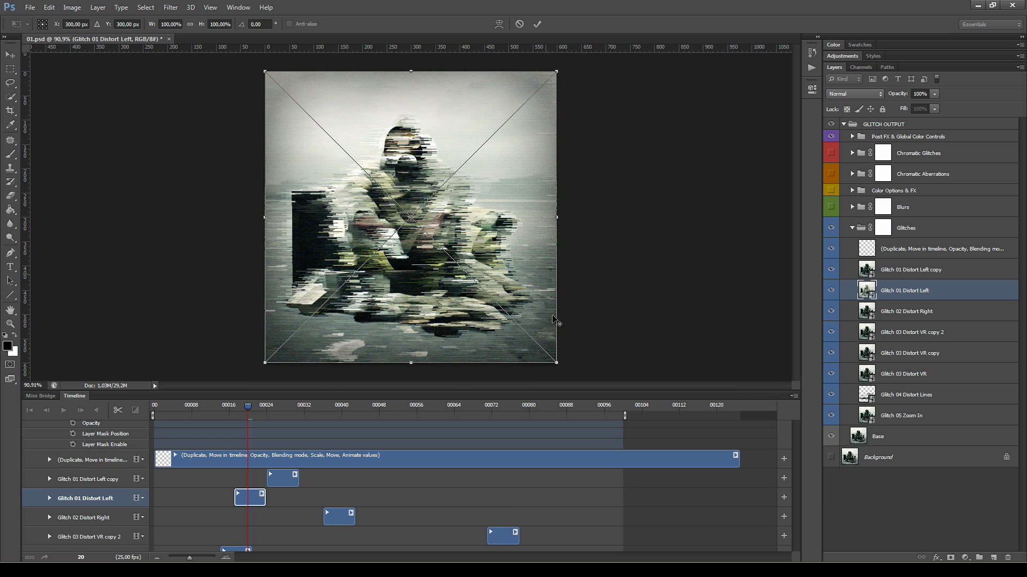
left_click_drag(557, 363, 577, 385)
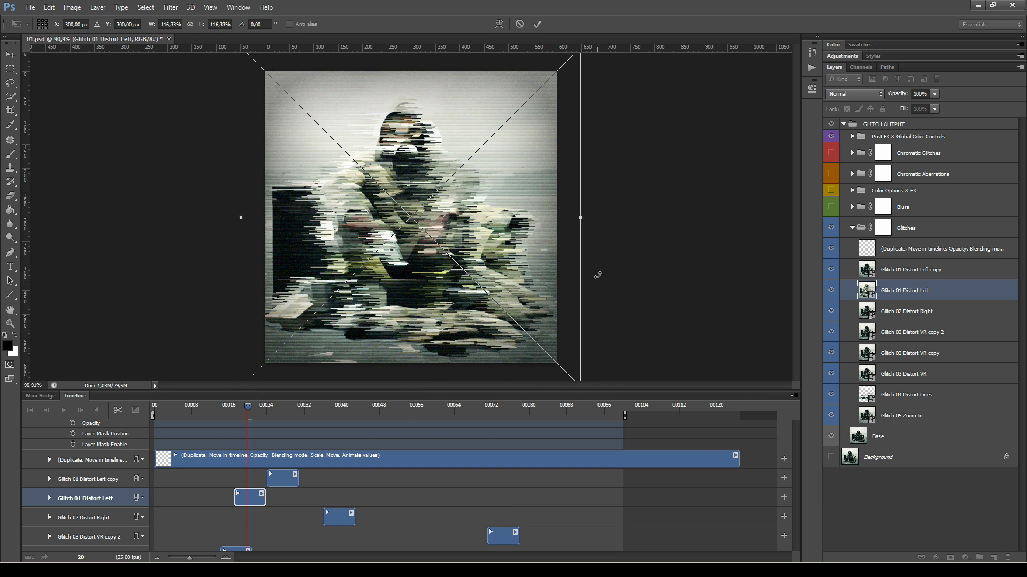
mouse_move(424, 238)
left_mouse_down()
mouse_move(400, 249)
mouse_move(428, 239)
mouse_move(417, 244)
left_mouse_up()
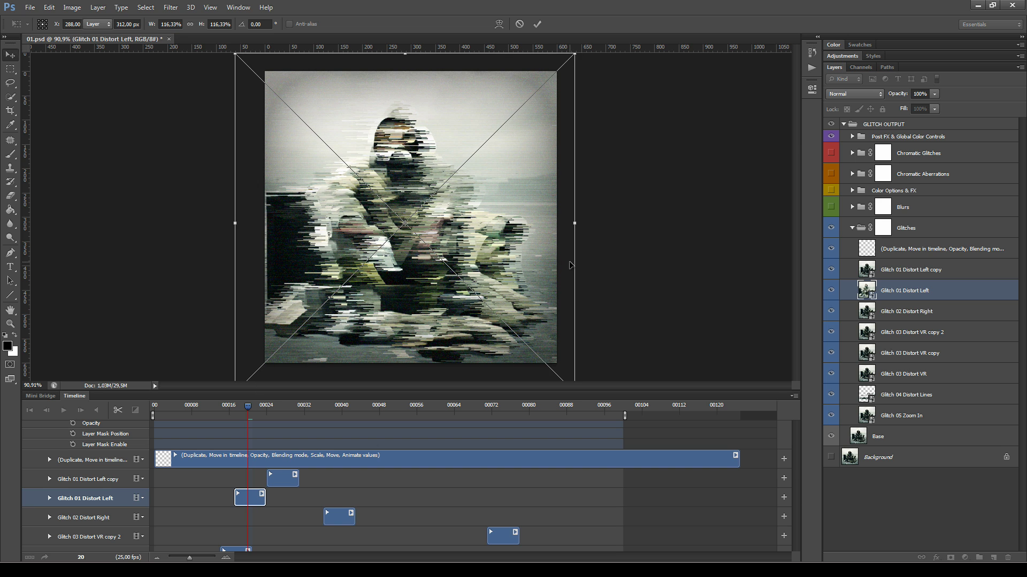
key("Return")
Step: Preview the scaled Glitch 01 Distort Left clip from about frame 14 and return the playhead to frame 0
left_click_drag(248, 407, 221, 409)
key("space")
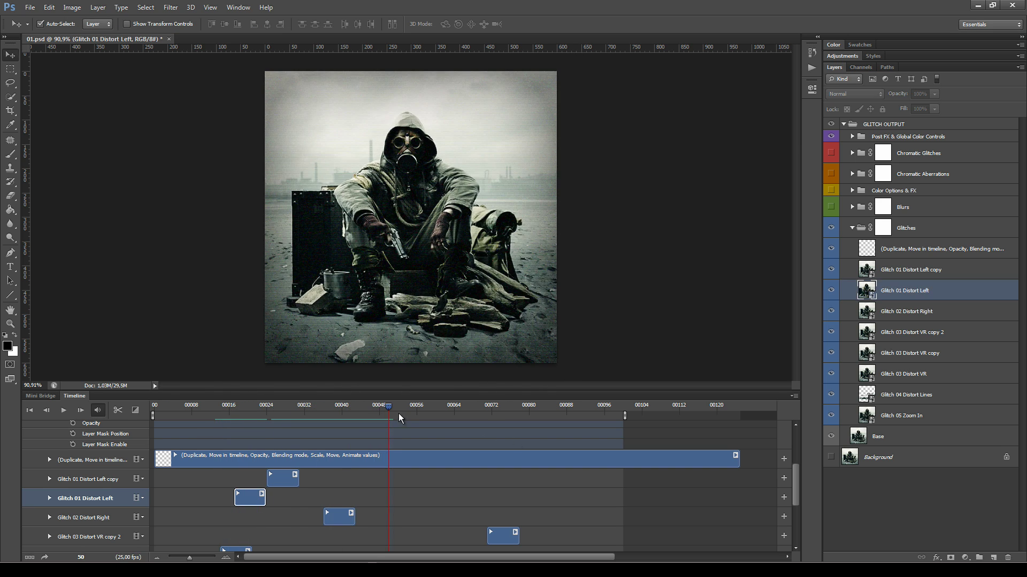
key("Home")
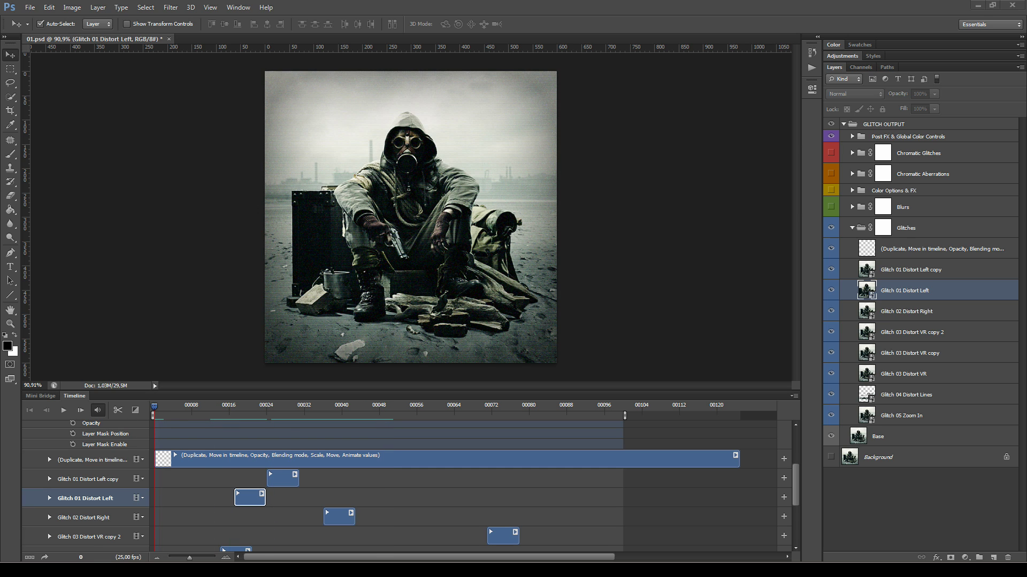
Step: Delete the Glitch 01 Distort Left copy, Glitch 03 Distort VR copy 2 and Glitch 03 Distort VR copy layers
left_click(954, 271)
left_click(941, 332, "ctrl")
left_click(956, 354, "ctrl")
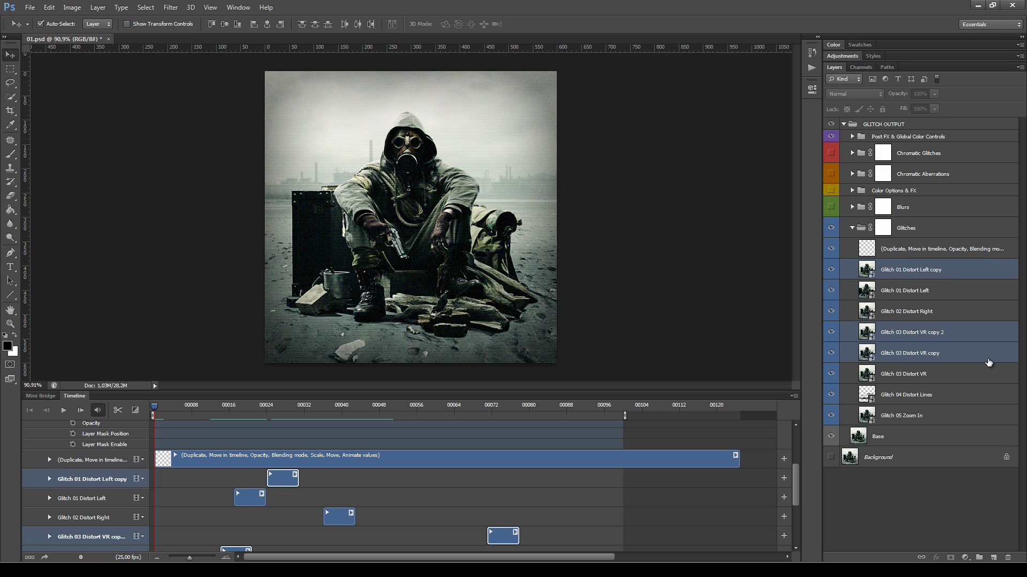
left_click_drag(986, 359, 1009, 558)
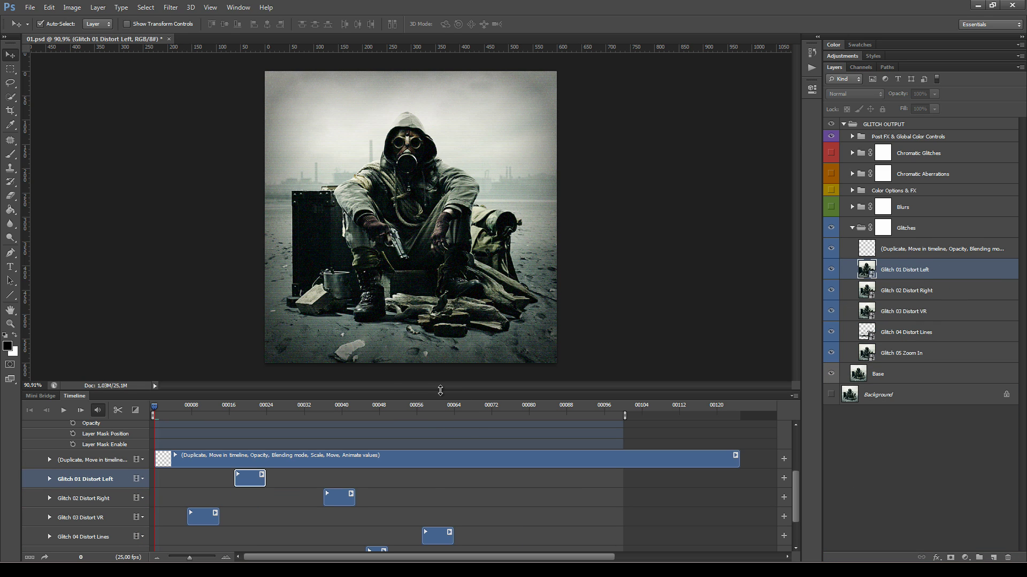
Step: Move the Glitch 01 Distort Left clip to start at about frame 36, aligned with the Glitch 02 Distort Right clip
key("ctrl+1")
left_click_drag(441, 391, 440, 371)
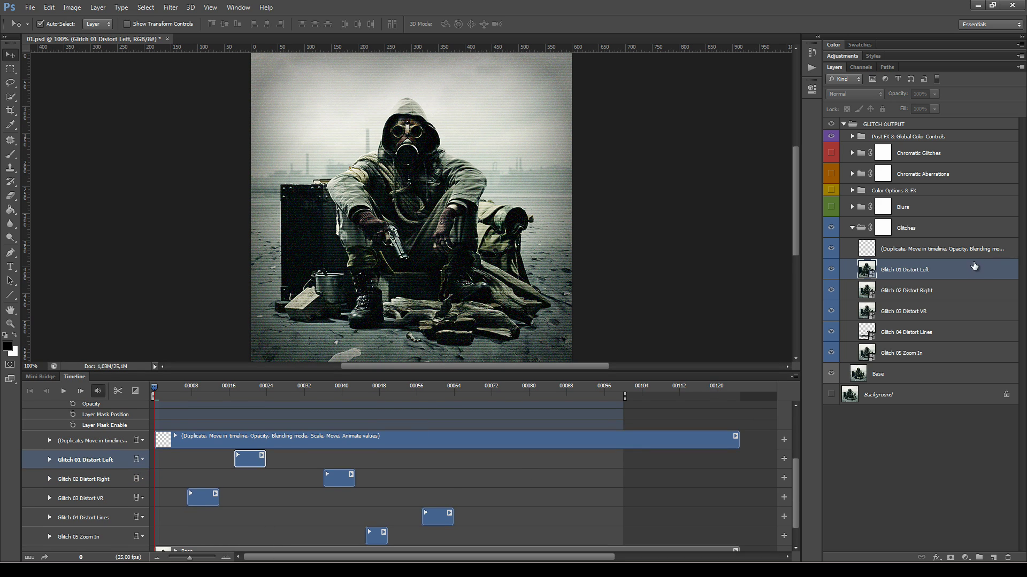
left_click(935, 289)
left_click(940, 273)
left_click_drag(246, 463, 337, 464)
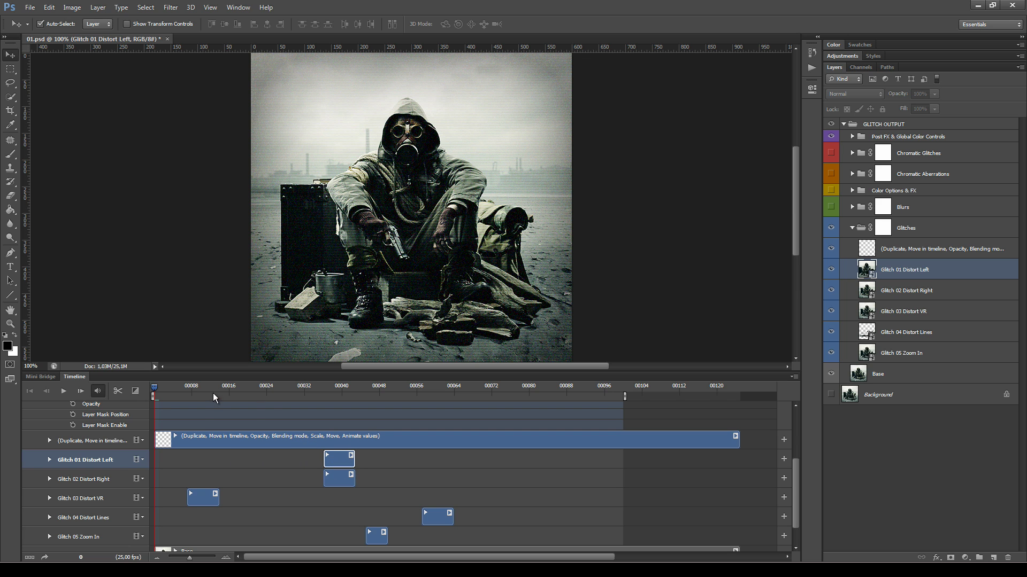
Step: Scrub to frame 38 and toggle Glitch 01 Distort Left's visibility to compare the overlapping glitches
left_click_drag(162, 387, 332, 401)
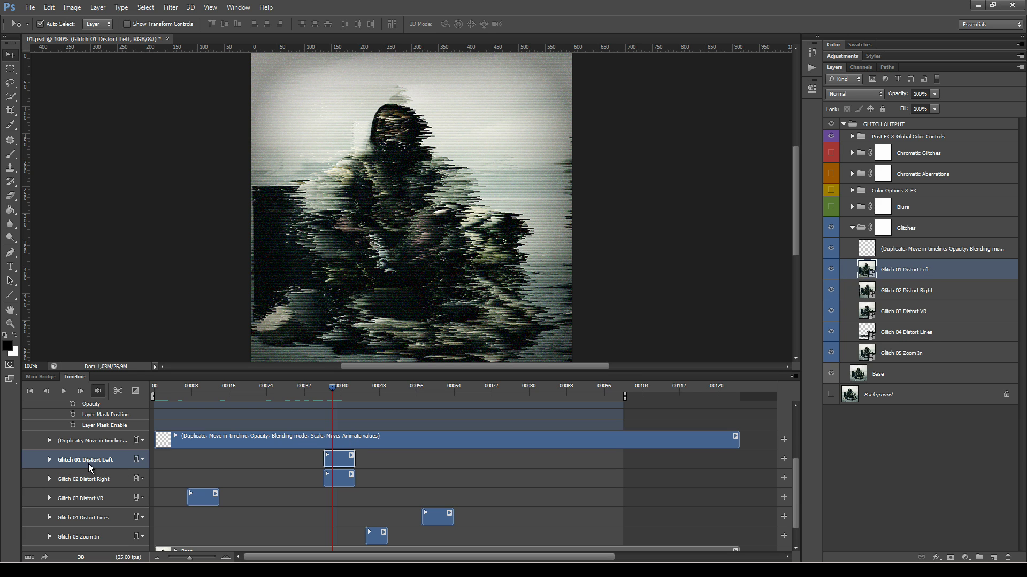
left_click(831, 274)
left_click(831, 274)
left_click(831, 275)
left_click(831, 275)
Step: Try a lower opacity and the Lighten blending mode on Glitch 01 Distort Left, comparing with the layer hidden
left_click(933, 94)
left_click_drag(910, 108, 972, 118)
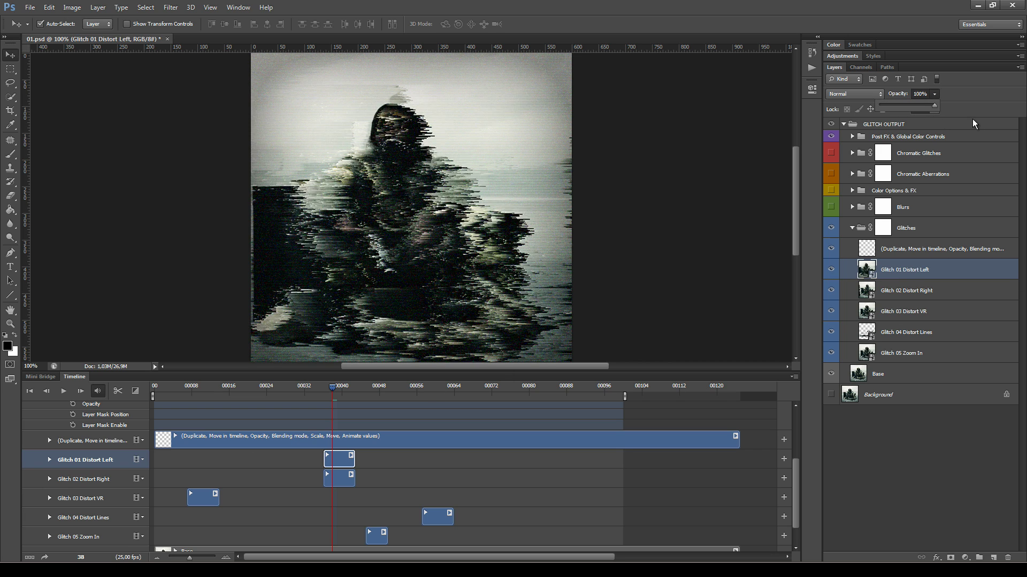
left_click(874, 95)
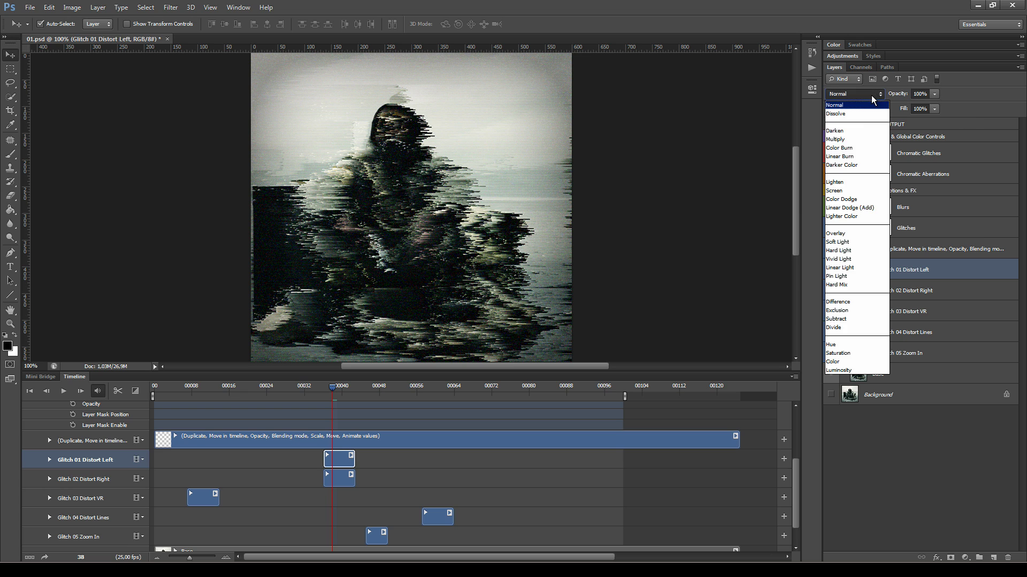
left_click(861, 182)
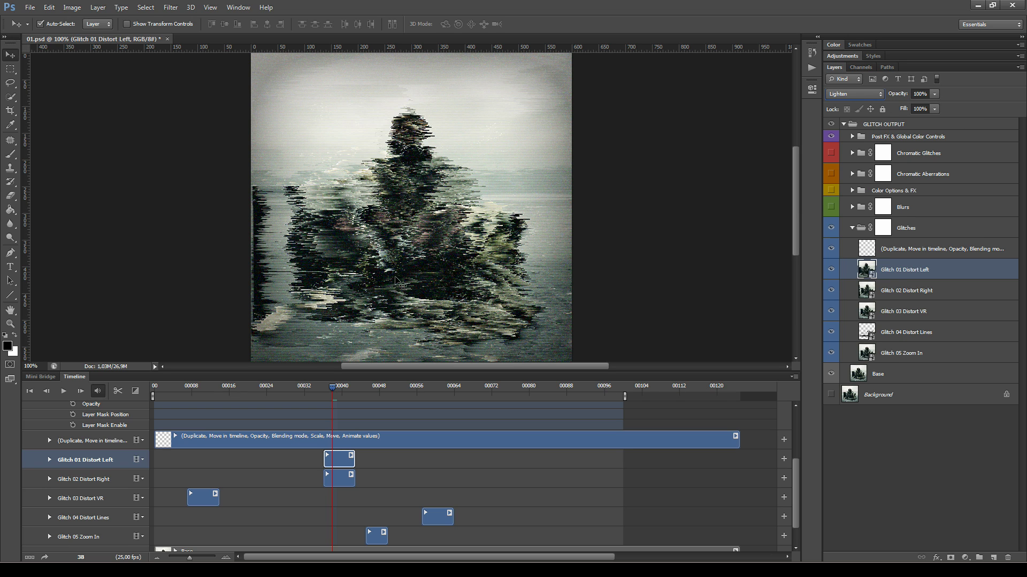
left_click(830, 270)
left_click(830, 271)
Step: Set Glitch 01 Distort Left's blending mode to Screen and preview the overlapping glitches, ending at frame 37
left_click(850, 94)
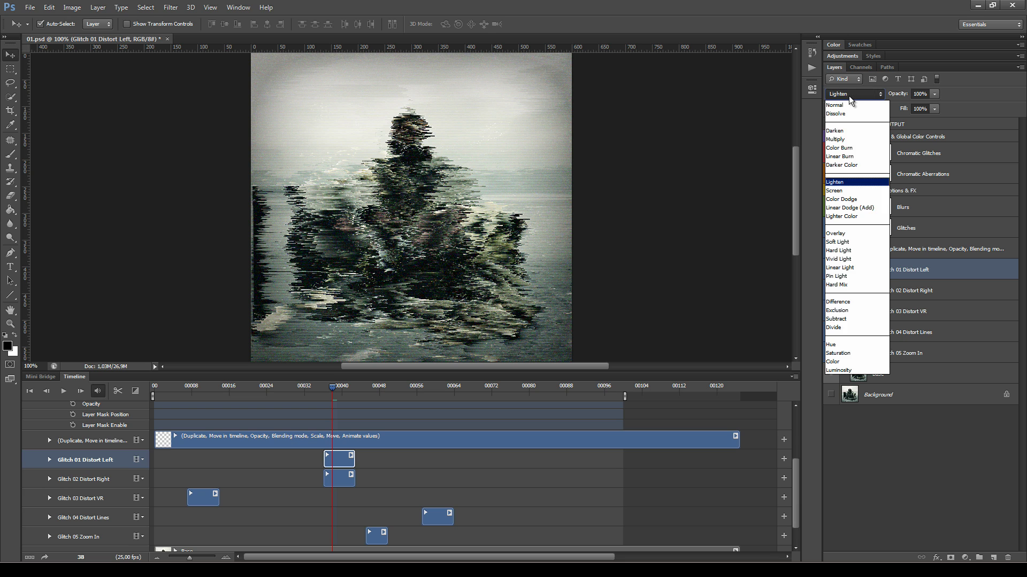
left_click(853, 191)
left_click_drag(339, 386, 319, 386)
key("space")
key("space")
left_click_drag(512, 385, 300, 430)
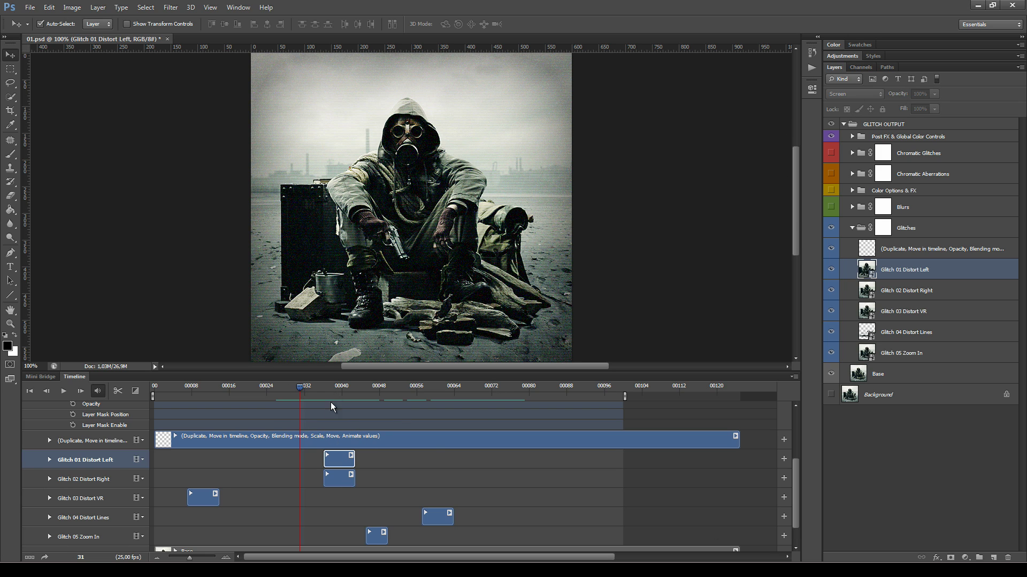
left_click_drag(299, 389, 328, 393)
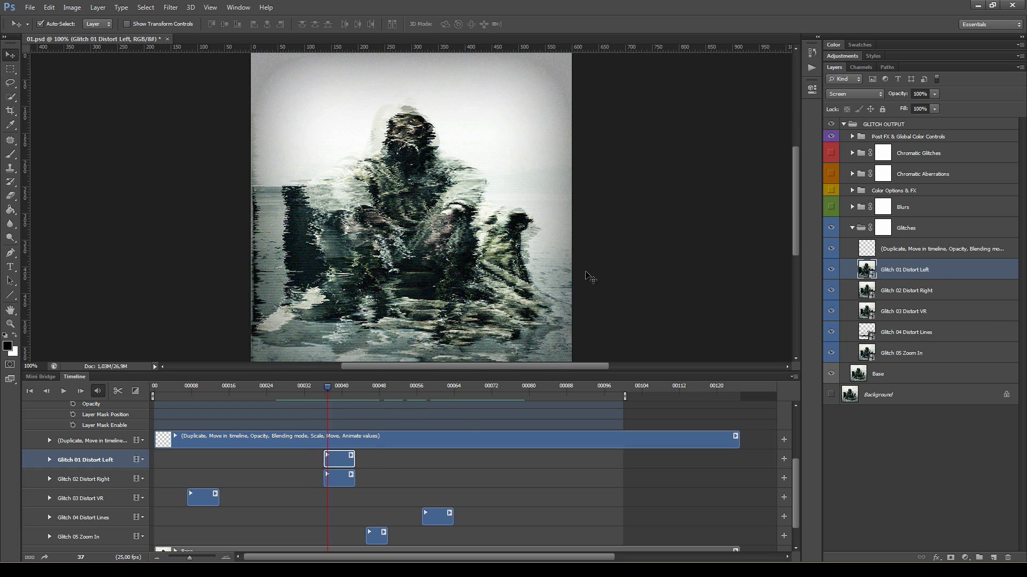
Step: Expand the Glitch 01 Distort Left track's properties and enable Transform keyframes at frame 36
scroll(492, 298, "down", 3)
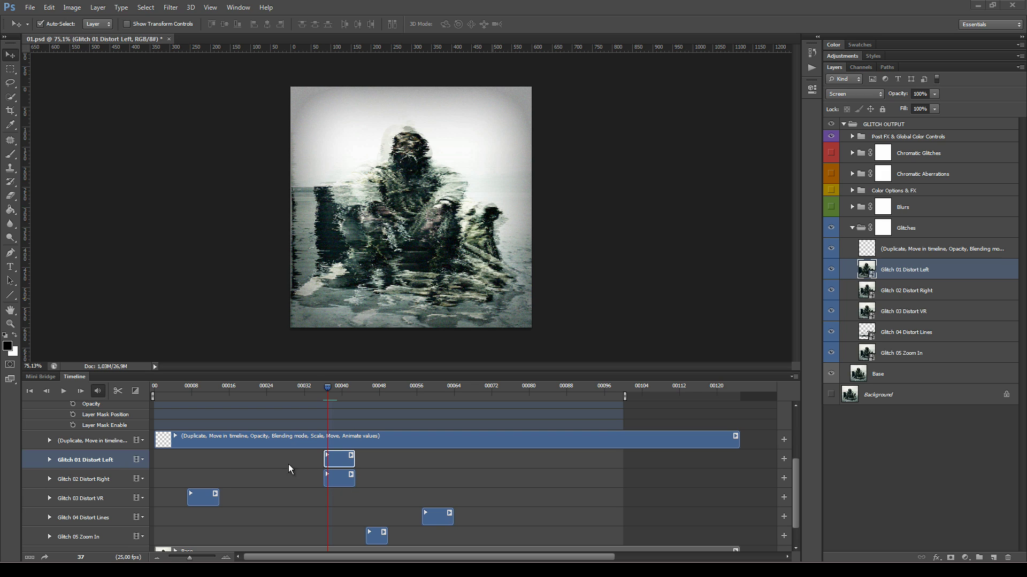
left_click(49, 460)
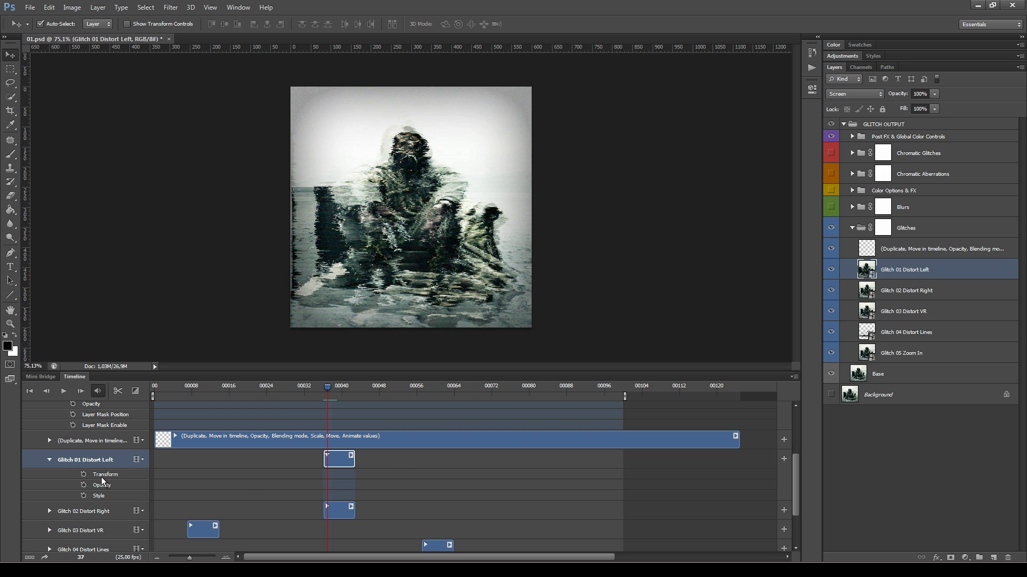
mouse_move(324, 390)
left_mouse_down()
mouse_move(335, 387)
mouse_move(322, 380)
left_mouse_up()
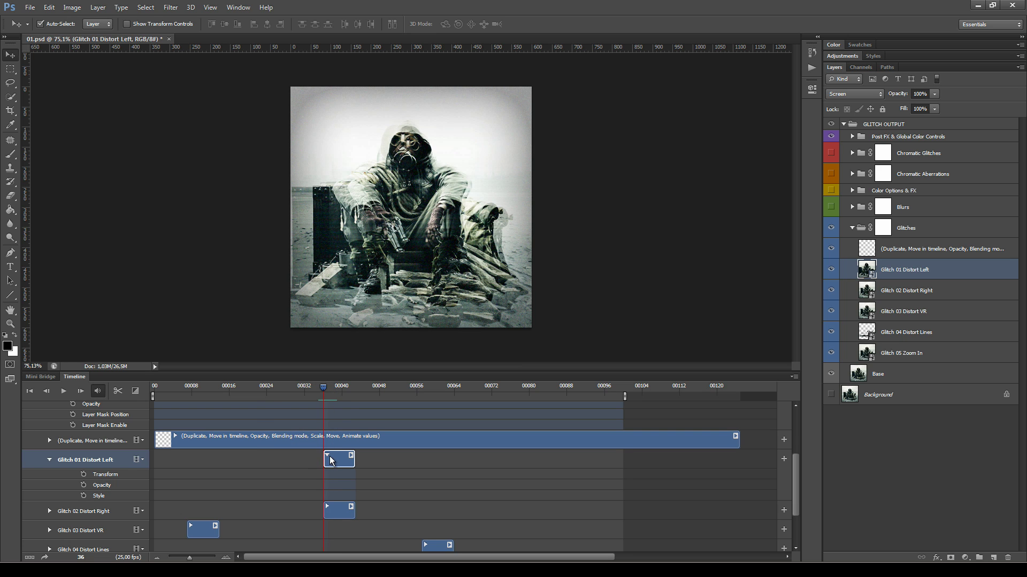
left_click(83, 475)
Step: At frame 42, transform Glitch 01 Distort Left to X 958 px, entirely off the canvas's right edge, as a second Transform keyframe
left_click_drag(323, 387, 351, 389)
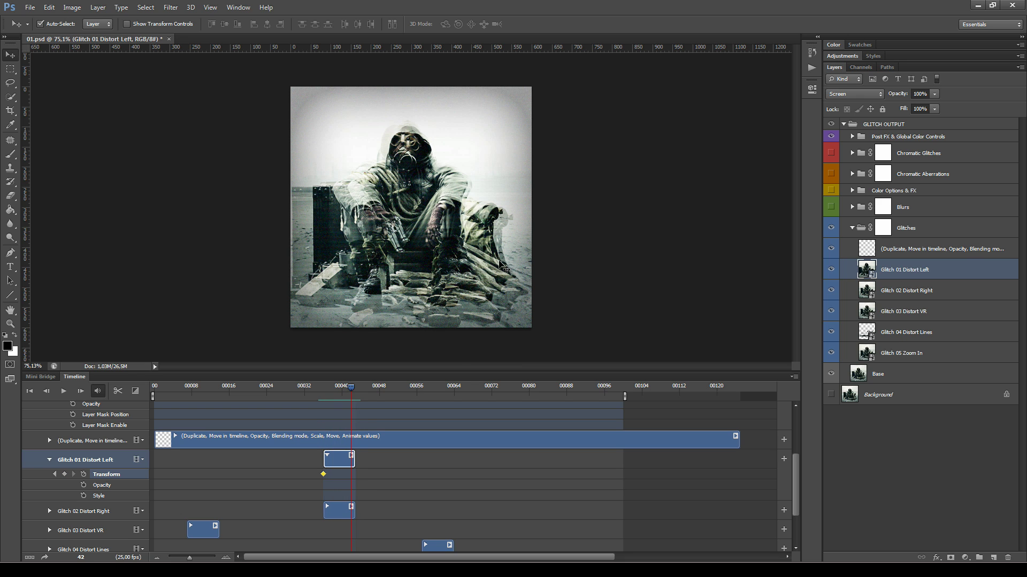
key("ctrl+t")
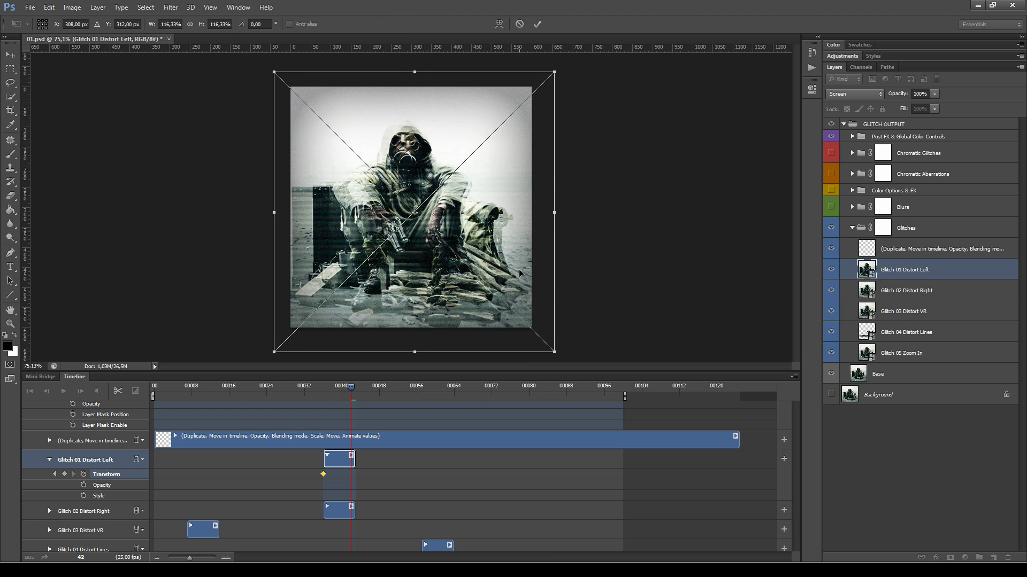
key("shift+Right")
key("shift+Right")
key("shift+Right")
key("shift+Right")
key("shift+Right")
key("shift+Right")
key("shift+Right")
key("shift+Right")
key("shift+Right")
key("shift+Right")
key("shift+Right")
key("shift+Right")
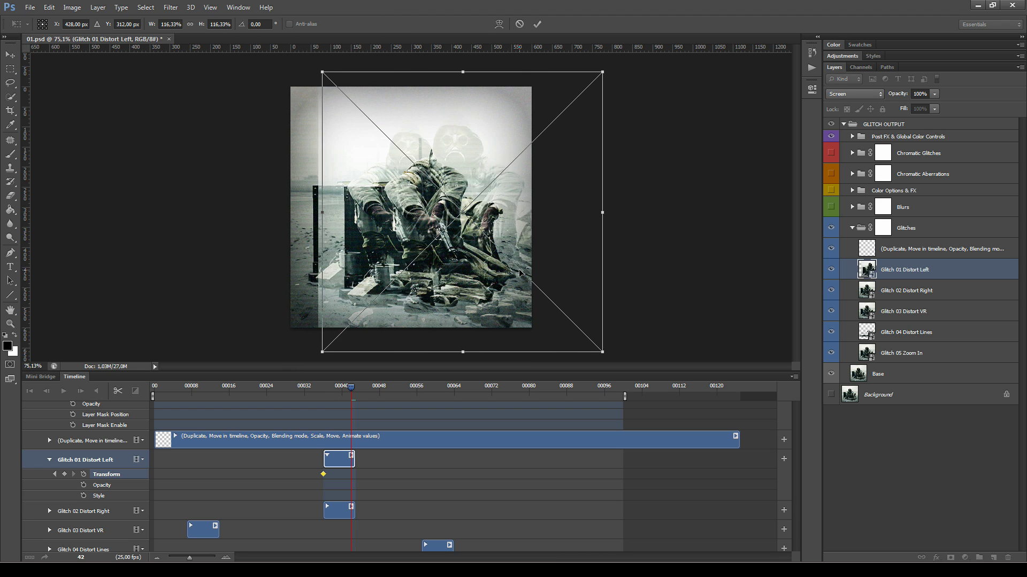
key("shift+Right")
key("shift+Right")
key("shift+Right")
key("shift+Right")
key("shift+Right")
key("shift+Right")
key("shift+Right")
key("shift+Right")
key("shift+Right")
key("shift+Right")
key("shift+Right")
key("shift+Right")
key("shift+Right")
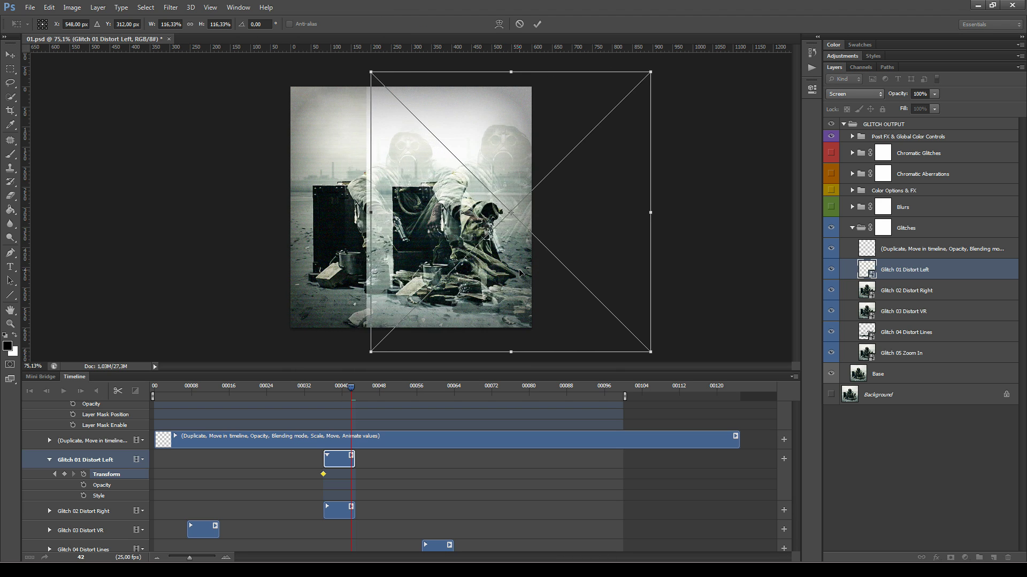
key("shift+Right")
key("shift+Right")
key("shift+Right")
key("shift+Right")
key("shift+Right")
key("shift+Right")
key("shift+Right")
key("shift+Right")
key("shift+Right")
key("shift+Right")
key("shift+Right")
key("shift+Right")
key("shift+Right")
key("shift+Right")
key("shift+Right")
key("shift+Right")
key("shift+Right")
key("shift+Right")
key("shift+Right")
key("shift+Right")
key("shift+Right")
key("shift+Right")
key("shift+Right")
key("shift+Right")
key("shift+Right")
key("shift+Right")
key("shift+Right")
key("shift+Right")
key("shift+Right")
key("shift+Right")
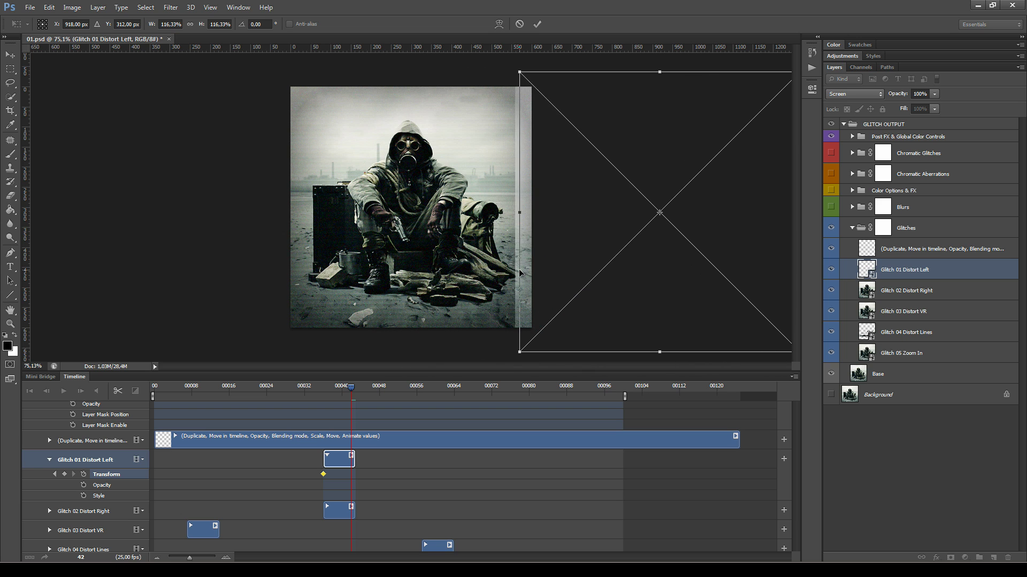
key("shift+Right")
key("shift+Right")
key("shift+Right")
key("shift+Right")
key("shift+Right")
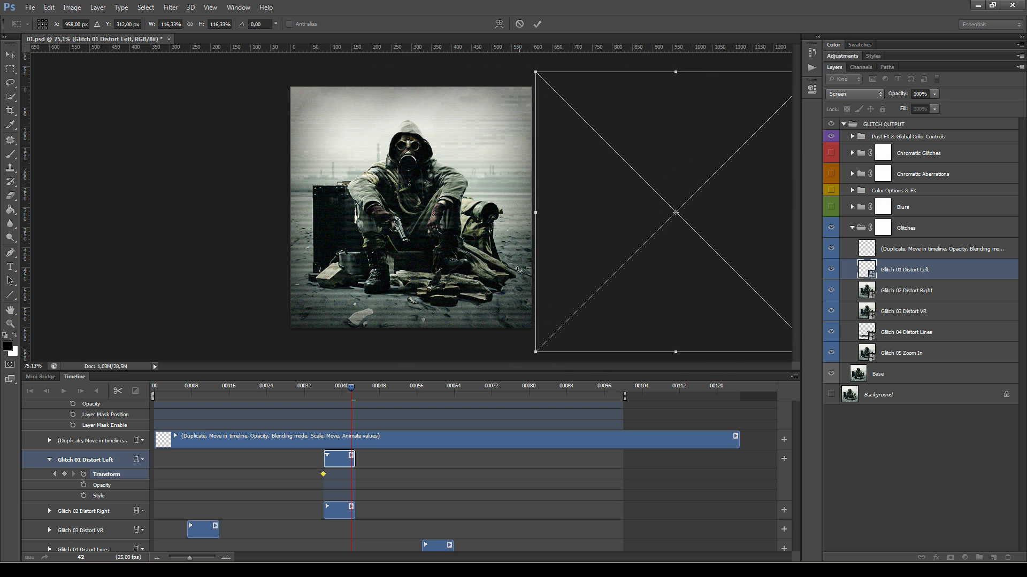
key("Return")
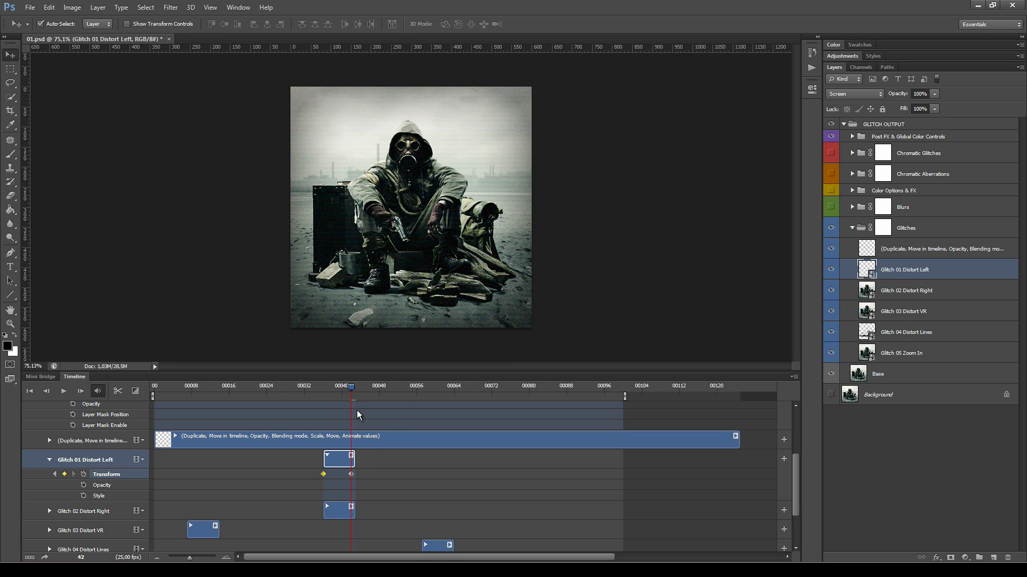
Step: Shift Glitch 01 Distort Left's second Transform keyframe to the end of its clip and return to frame 36
left_click(345, 386)
left_click_drag(343, 389, 342, 389)
left_click_drag(351, 473, 350, 473)
left_click_drag(342, 389, 324, 410)
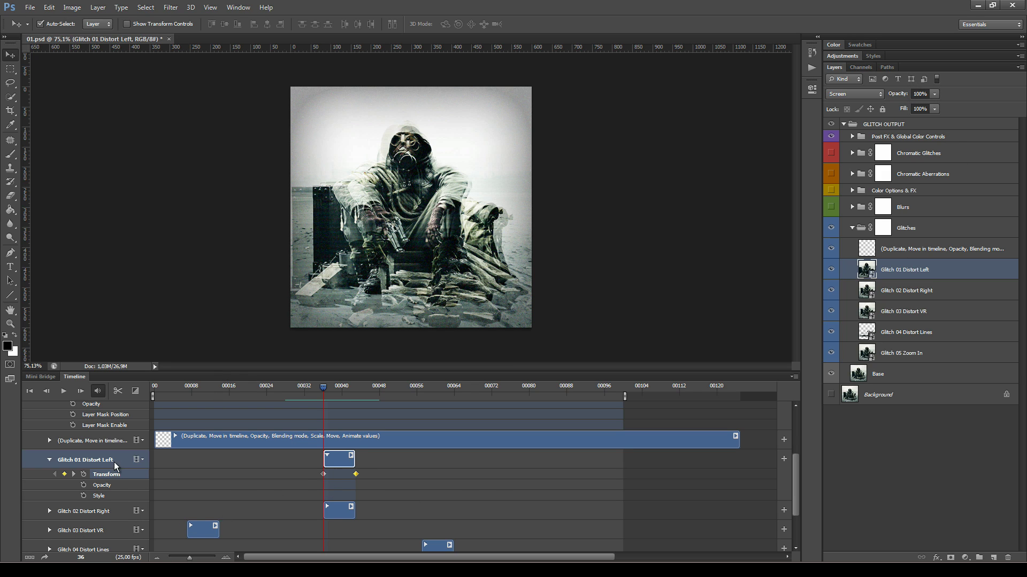
Step: Enable Opacity keyframes for Glitch 01 Distort Left at frame 36 and add a 0% opacity keyframe at frame 42
left_click(83, 486)
left_click_drag(326, 395, 351, 387)
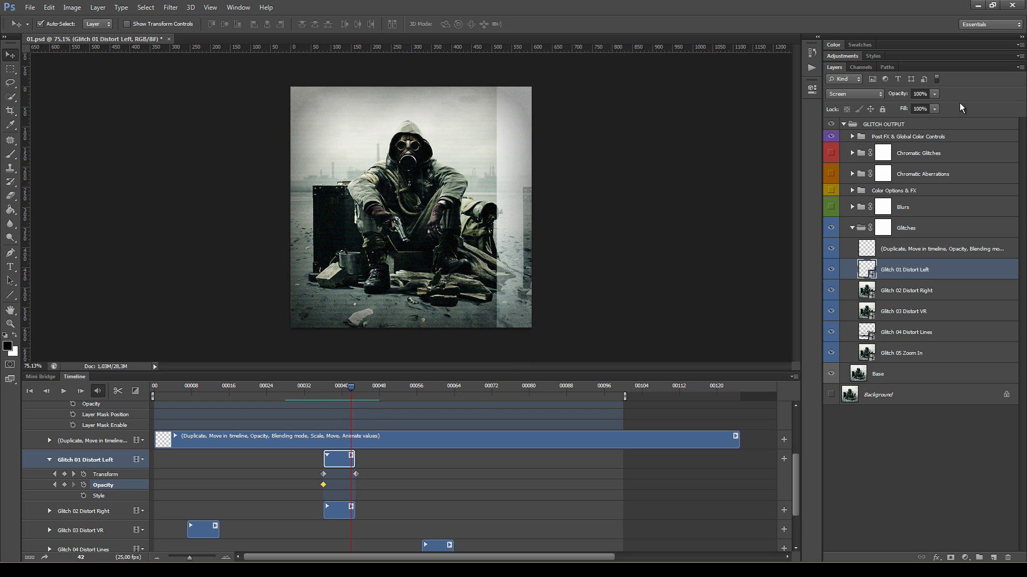
left_click(935, 94)
left_click_drag(934, 108, 880, 108)
left_click(352, 484)
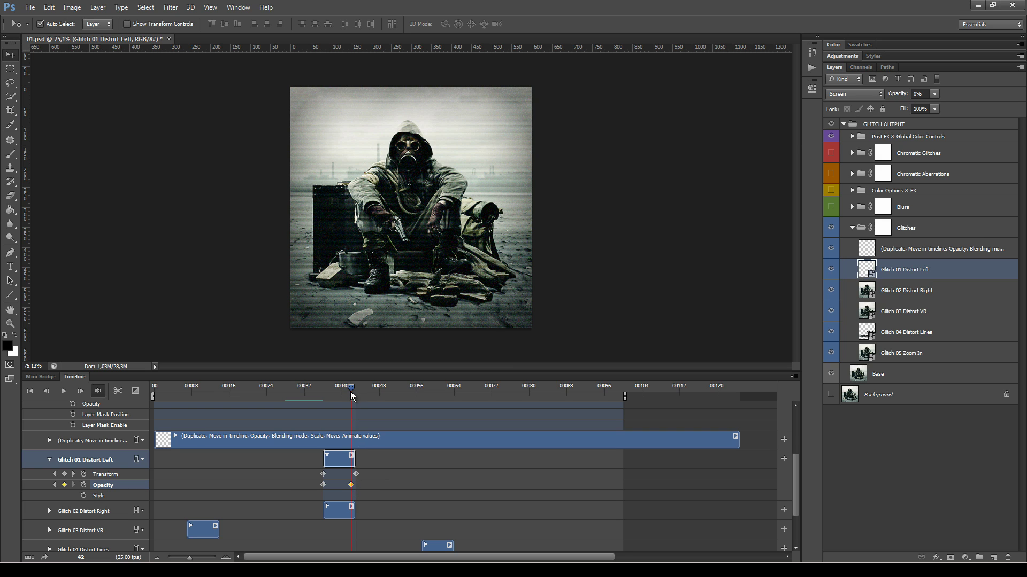
Step: Shift Glitch 01 Distort Left's 0% opacity keyframe to the end of its clip and preview the fade-out
left_click_drag(351, 392, 346, 393)
left_click_drag(352, 485, 355, 485)
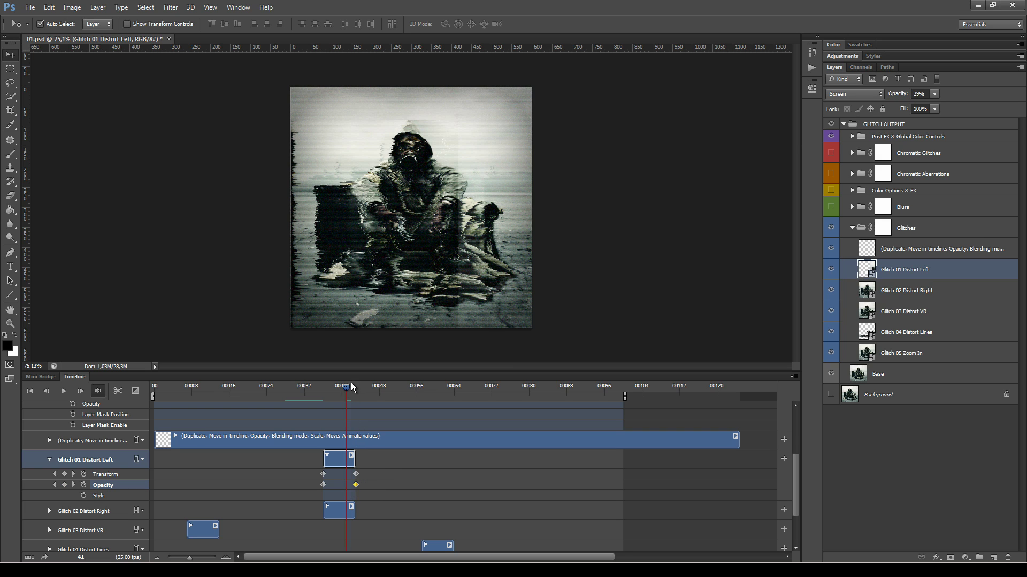
left_click_drag(345, 387, 403, 416)
key("space")
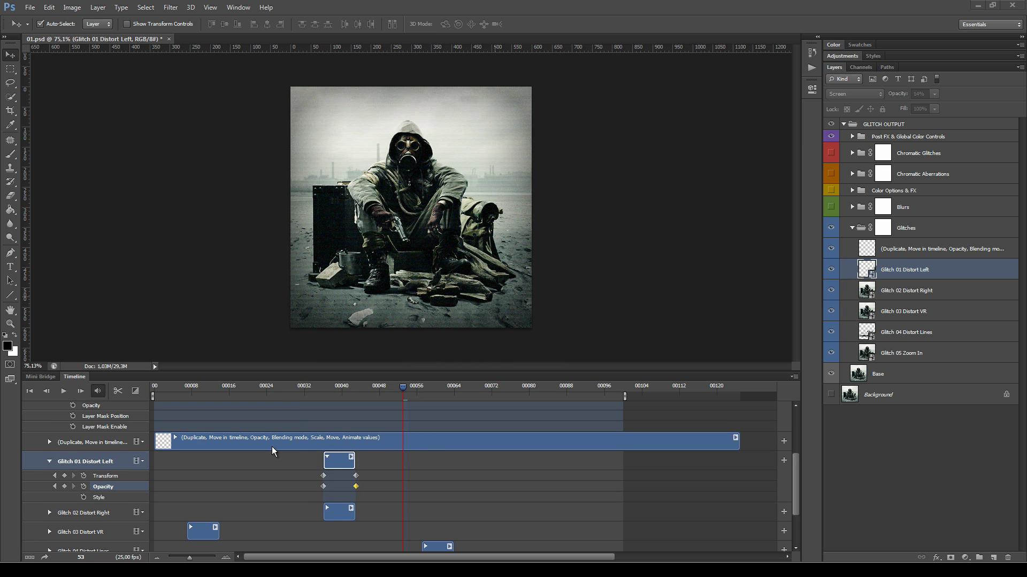
Step: Collapse the Glitch 01 Distort Left track's properties and hide the Glitch 05 Zoom In layer
left_click(49, 461)
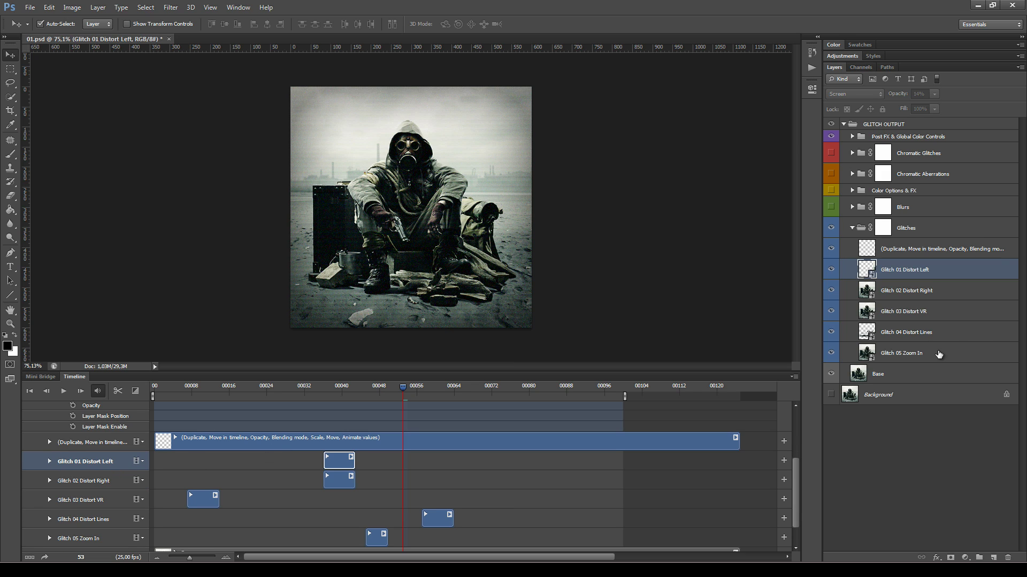
left_click(940, 354)
left_click(830, 353)
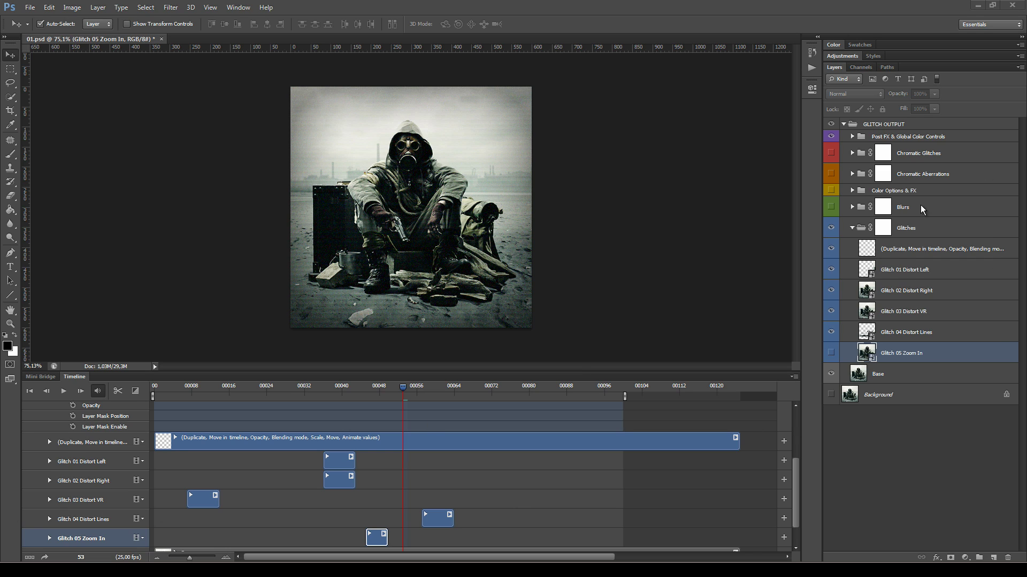
Step: Hide the Glitches group and collapse it in both the layer stack and the timeline
left_click(849, 228)
left_click(852, 227)
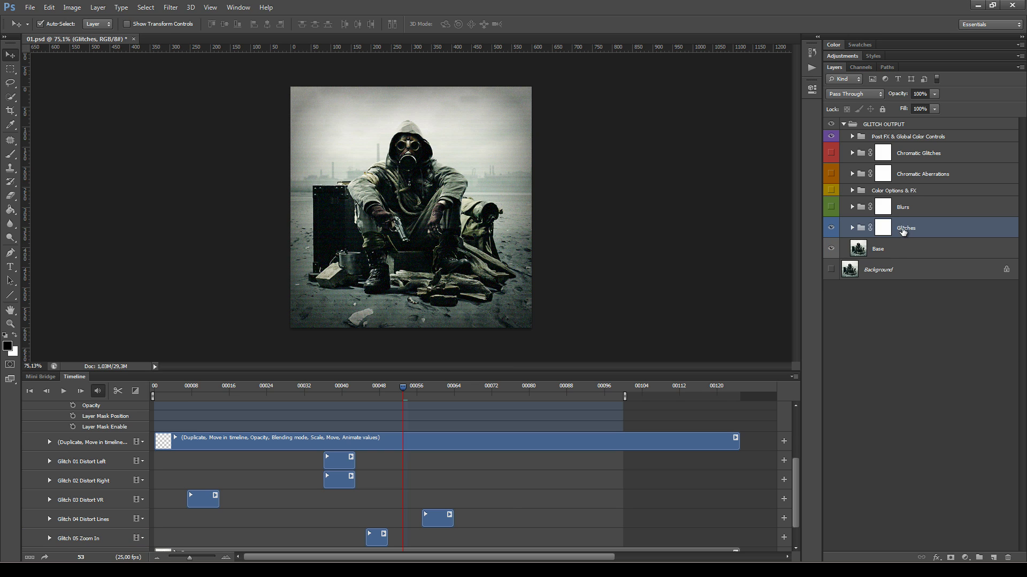
left_click(831, 228)
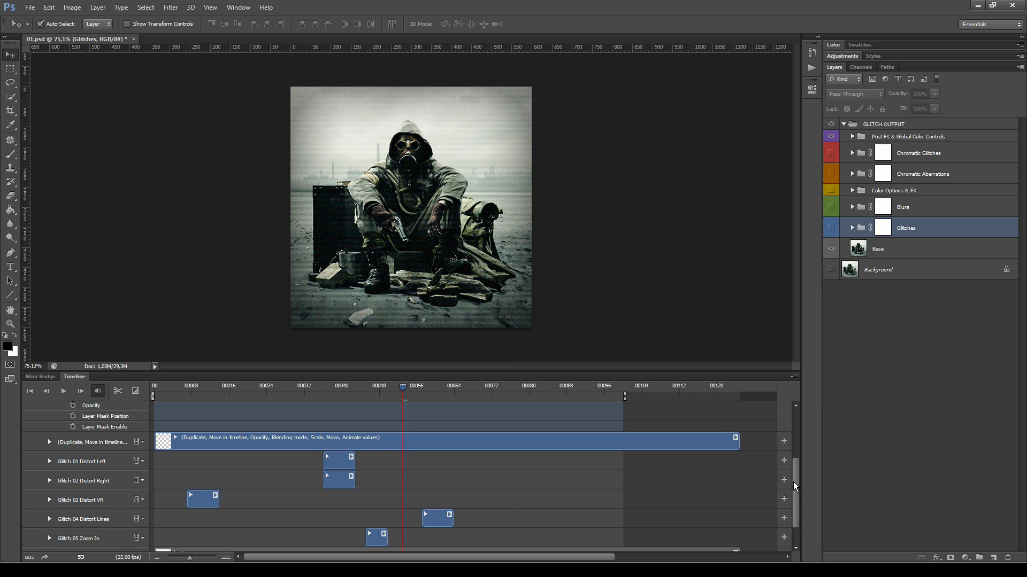
left_click_drag(793, 489, 747, 472)
left_click(39, 448)
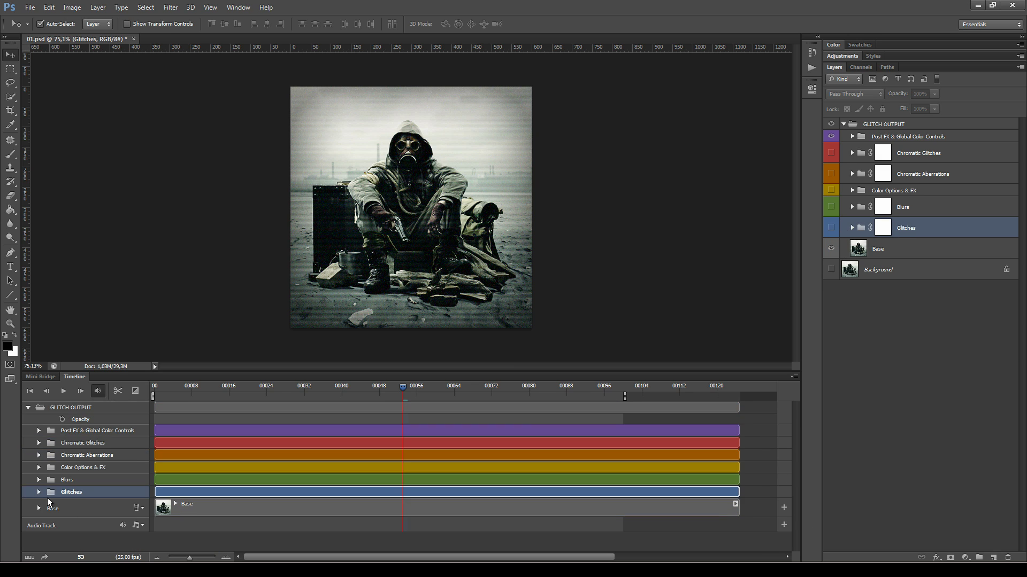
Step: Show the Blurs group and expand it in both the timeline and the layer stack
left_click(62, 479)
left_click(39, 480)
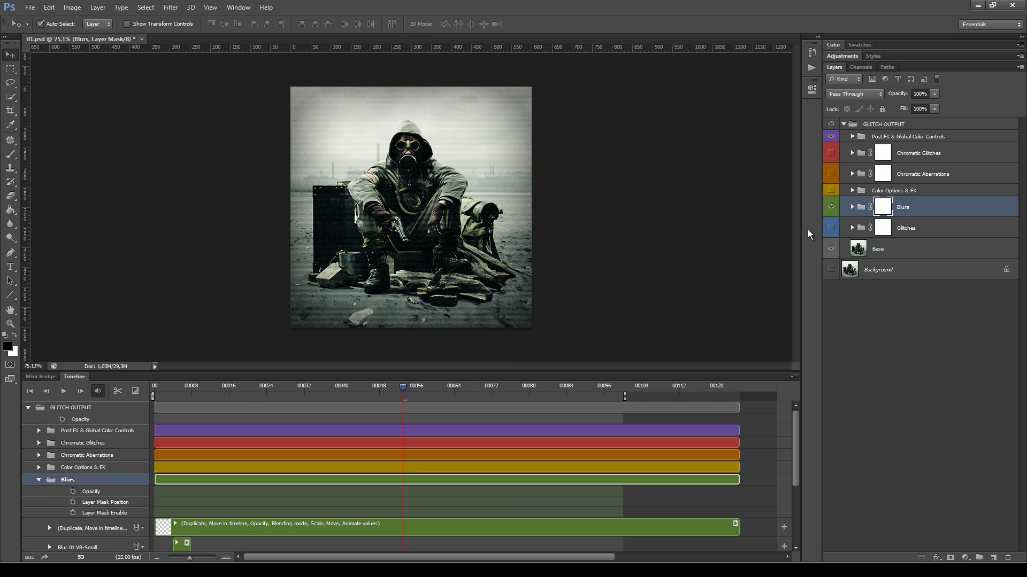
left_click(851, 207)
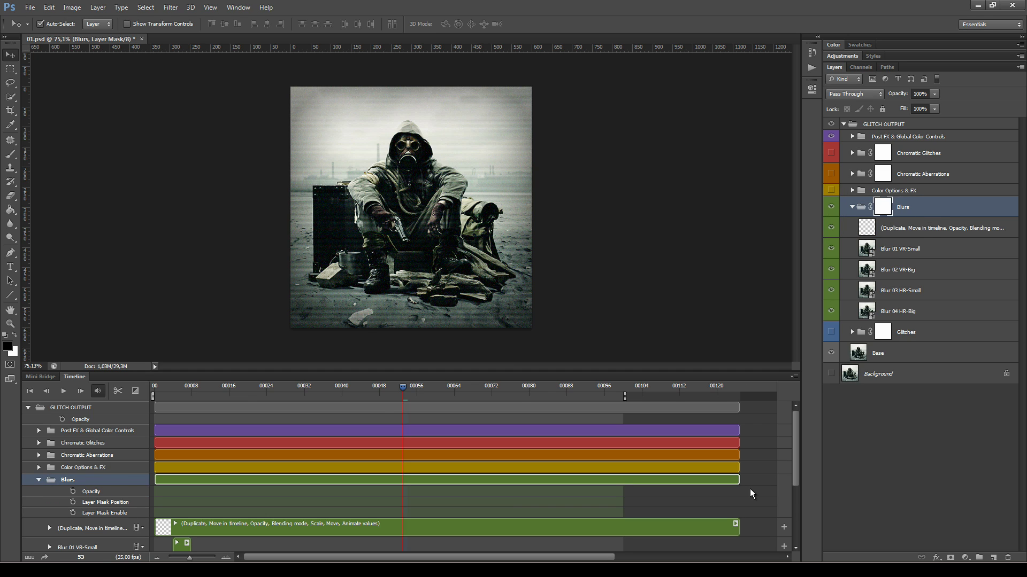
left_click_drag(796, 459, 801, 506)
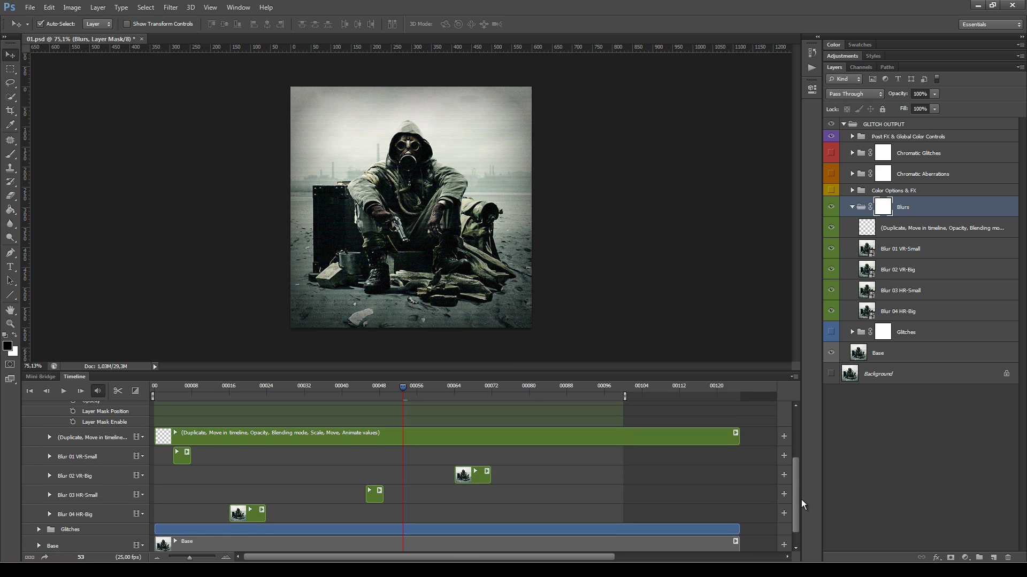
Step: Play the animation to view the blurs, ending at frame 6 with Blur 01 VR-Small selected
left_click(63, 392)
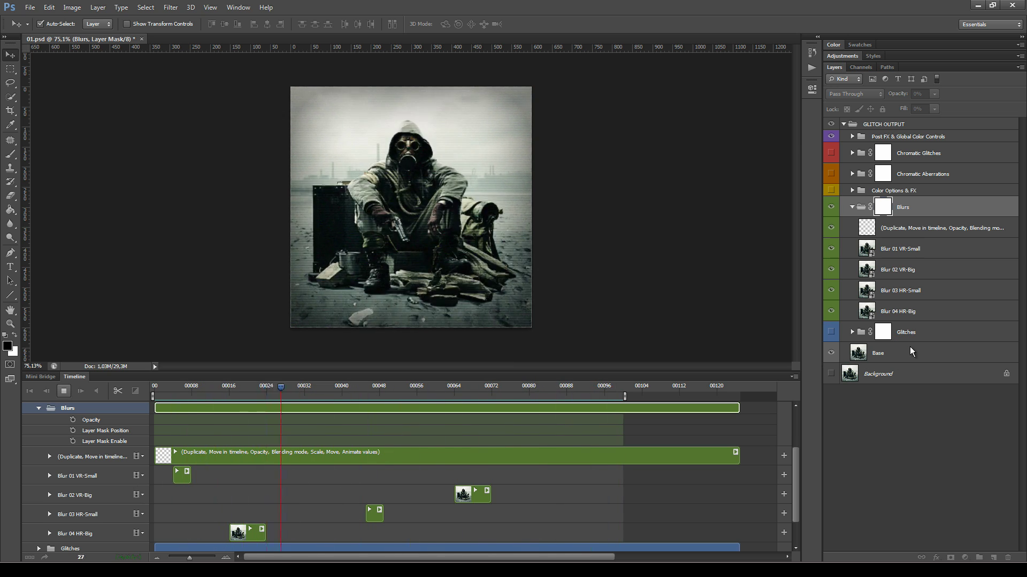
left_click_drag(431, 395, 184, 416)
left_click(921, 249)
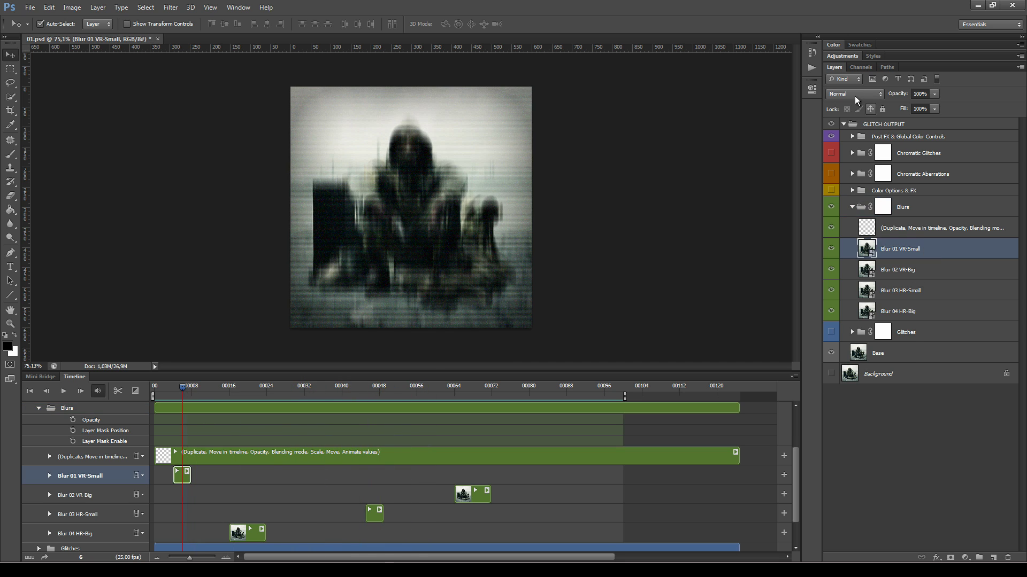
Step: Expand the Glitches group in the timeline and compare its clips with the Blur 01 VR-Small clip
scroll(192, 484, "down", 2)
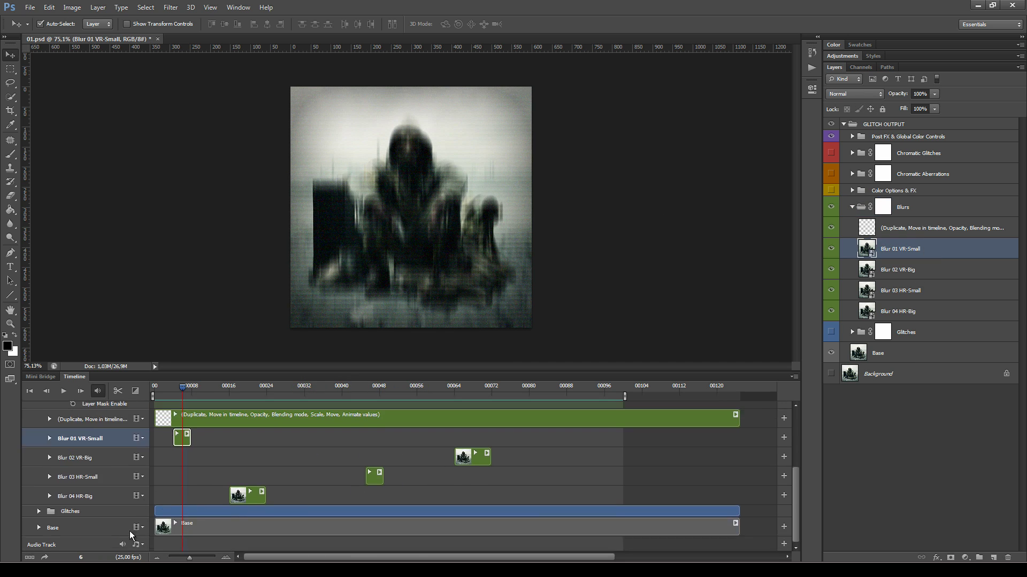
left_click(38, 511)
scroll(267, 497, "down", 3)
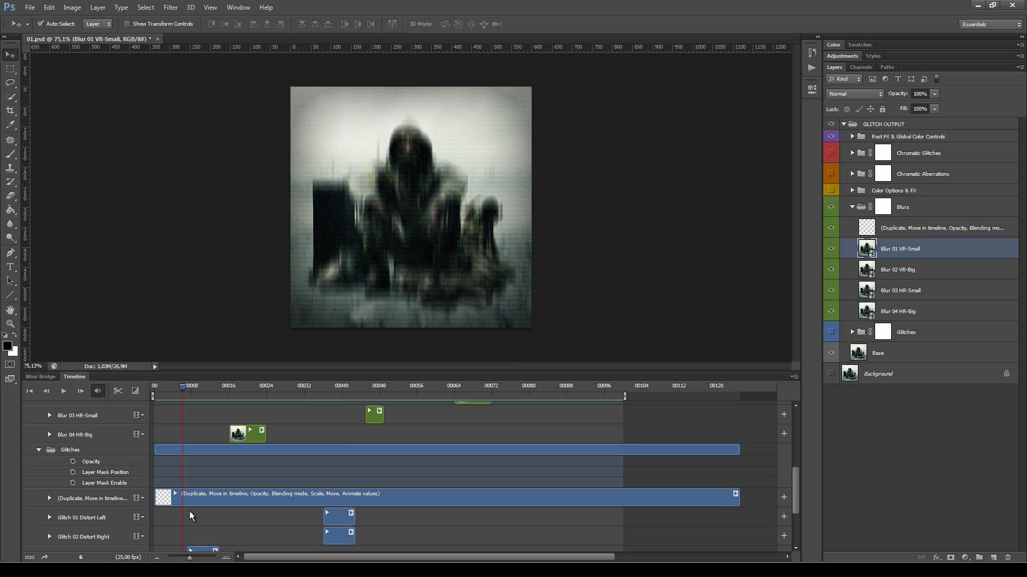
scroll(220, 511, "up", 1)
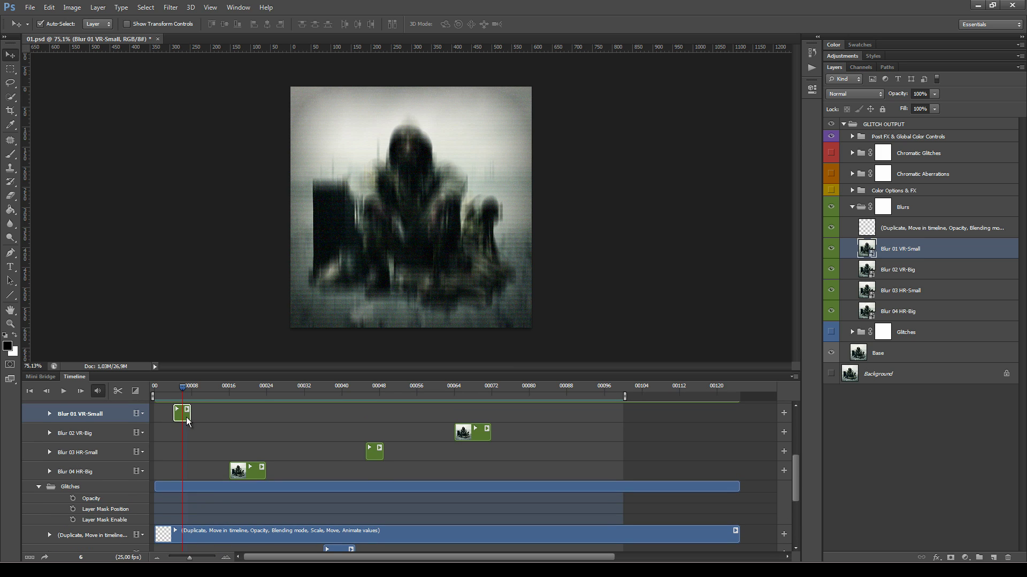
scroll(178, 463, "up", 1)
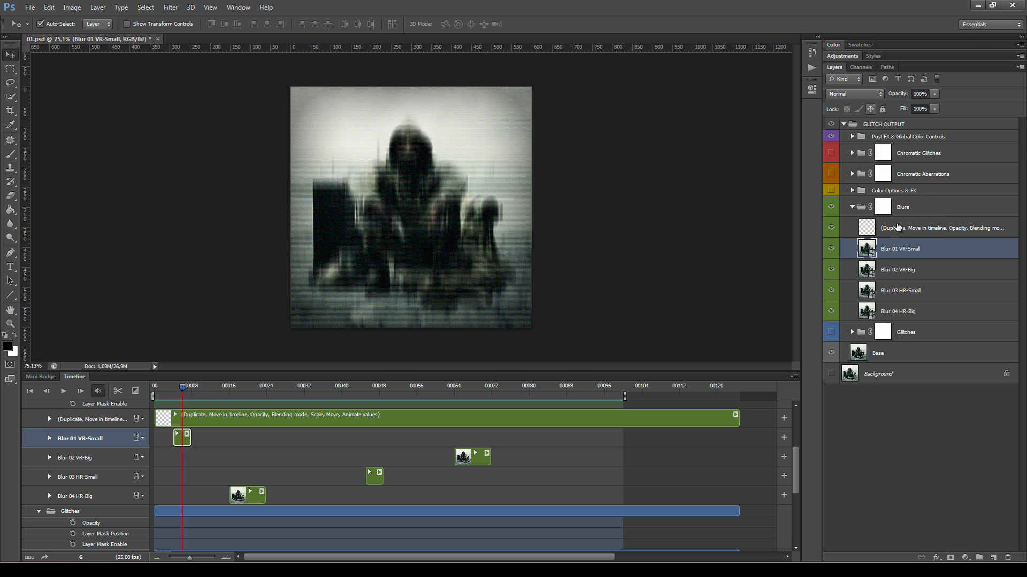
Step: Try the Lighten blending mode on Blur 01 VR-Small and return it to Normal
left_click(850, 94)
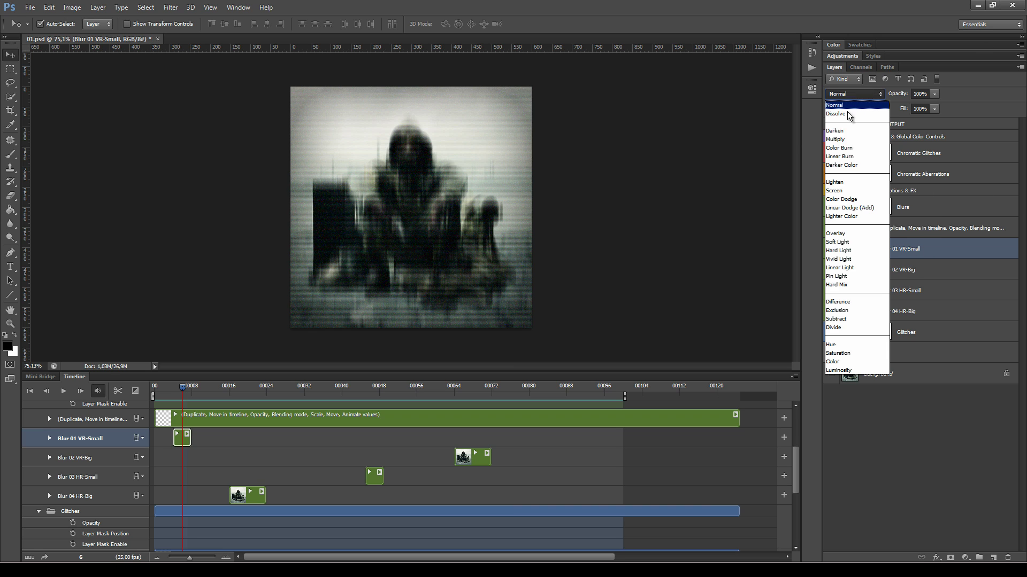
left_click(853, 181)
left_click(858, 94)
left_click(857, 103)
Step: Move the Glitch 03 Distort VR clip earlier in the timeline so it spans frame 6 and overlaps Blur 01 VR-Small
scroll(268, 460, "down", 3)
scroll(257, 516, "down", 5)
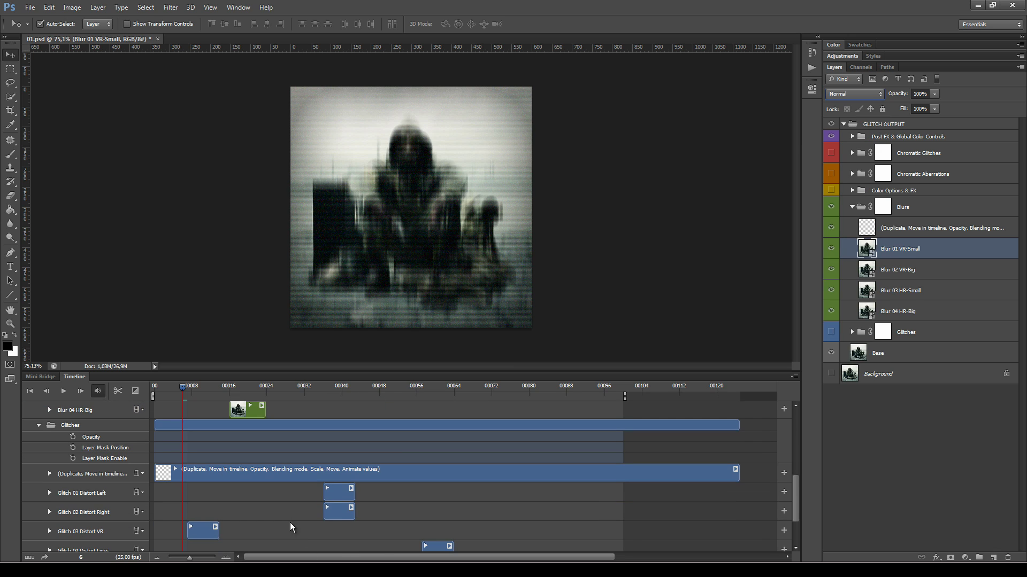
scroll(278, 513, "up", 2)
left_click(197, 530)
mouse_move(196, 530)
left_mouse_down()
mouse_move(176, 530)
mouse_move(187, 530)
left_mouse_up()
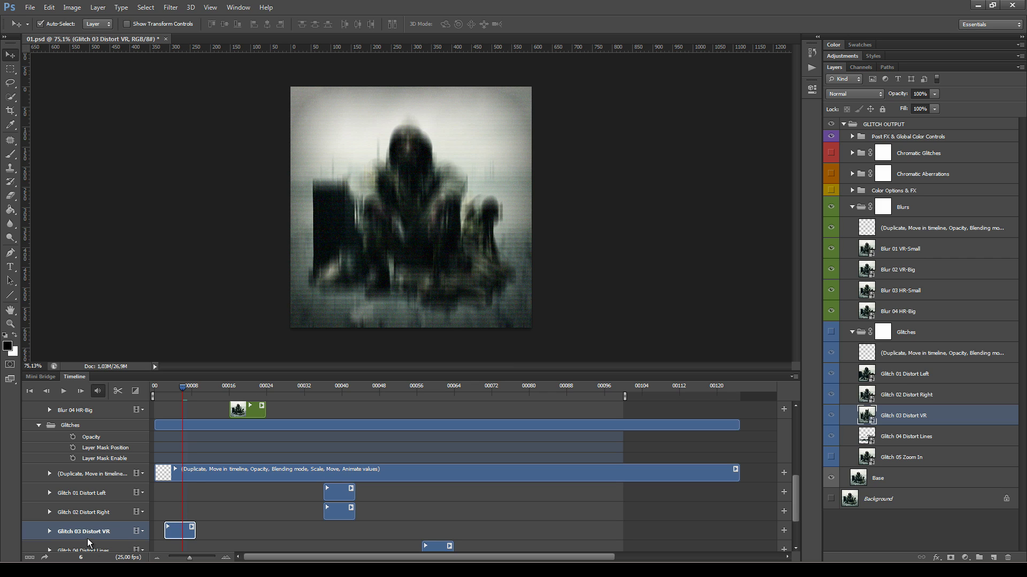
Step: Show the Glitches group, compare with Blur 01 VR-Small hidden, and set that blur's blending mode to Lighten
scroll(223, 511, "up", 5)
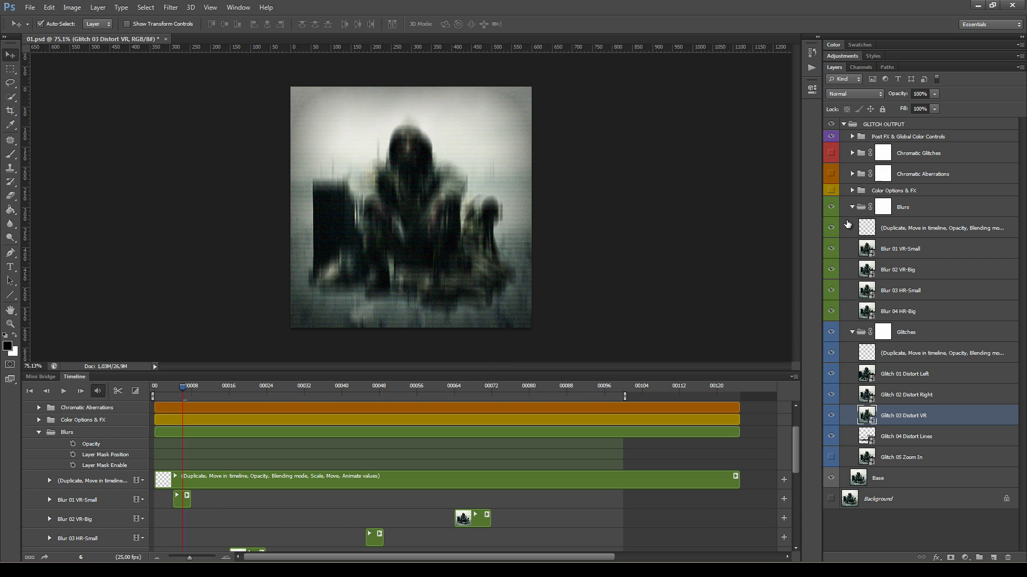
left_click(830, 249)
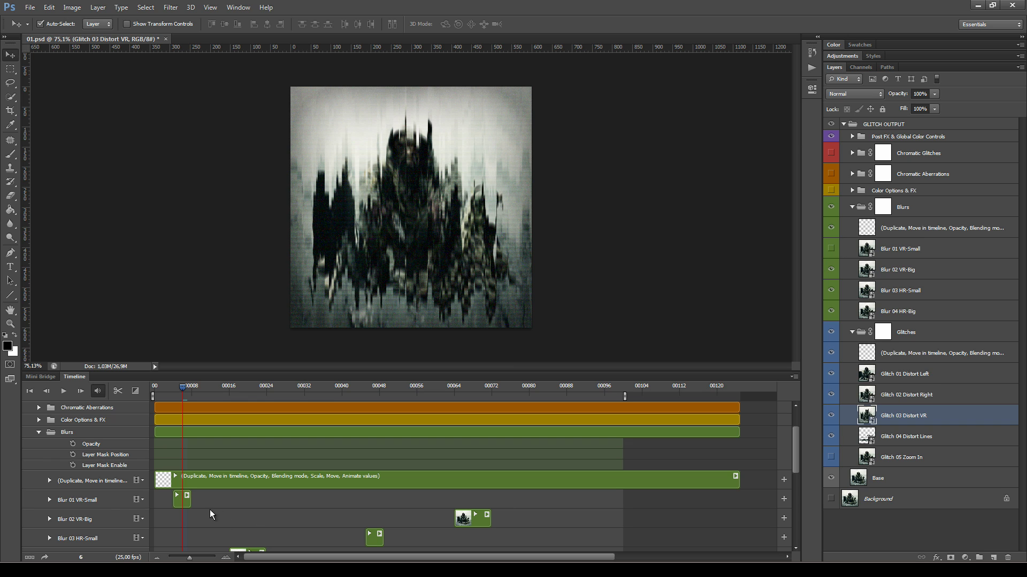
left_click(110, 499)
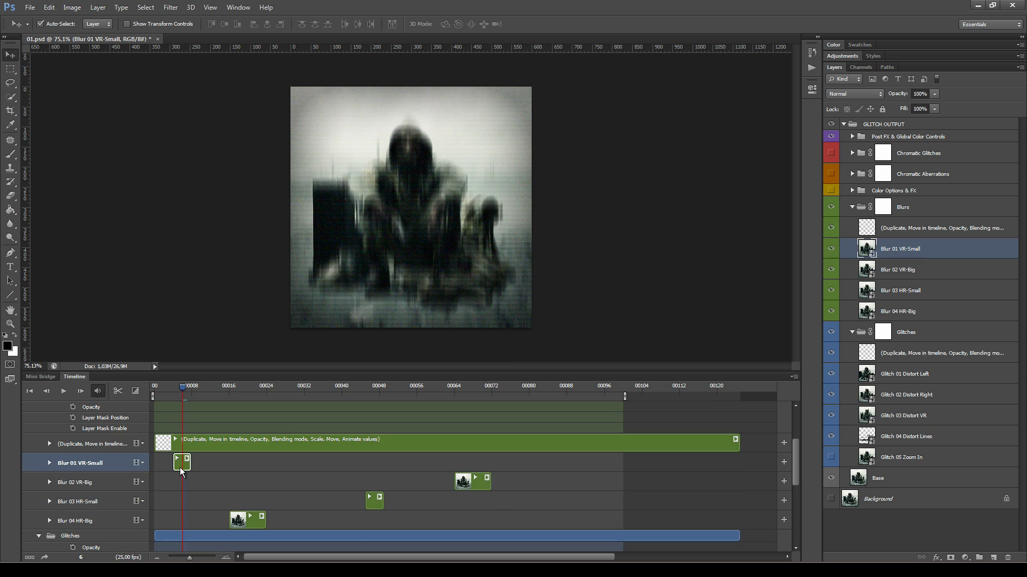
left_click(853, 94)
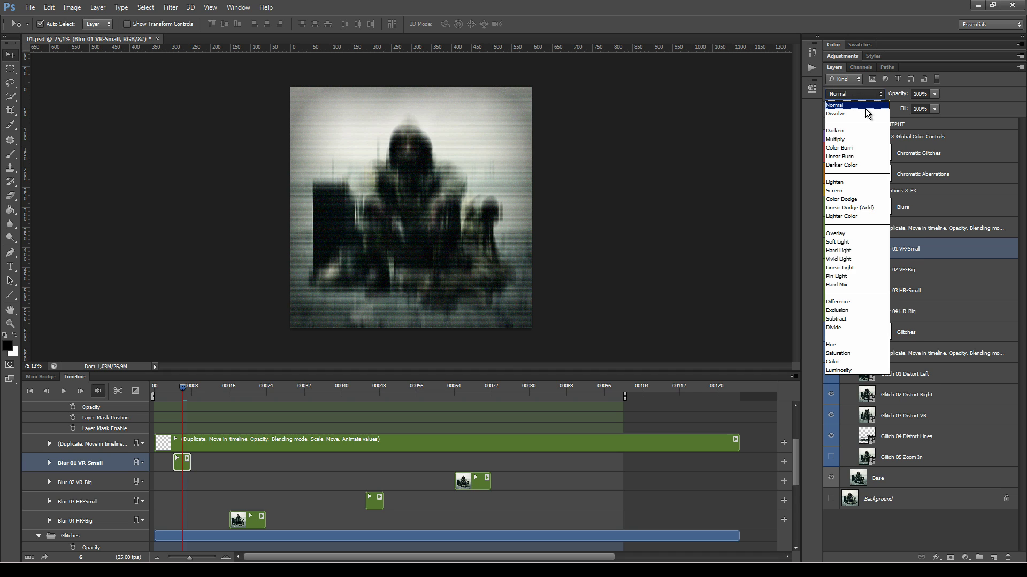
left_click(853, 182)
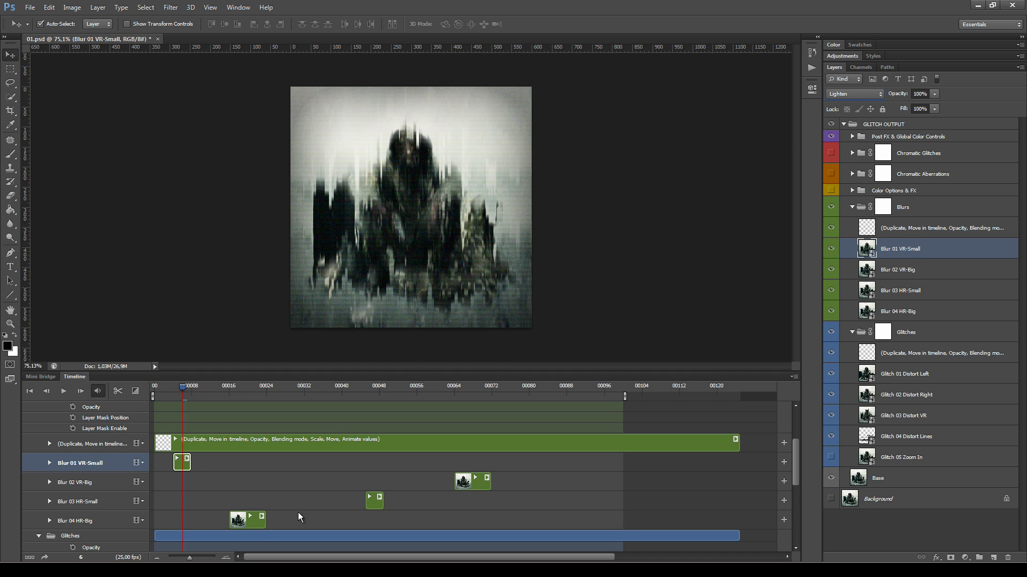
Step: Try the Lighten blending mode on the whole Blurs group and return it to Pass Through
left_click(941, 208)
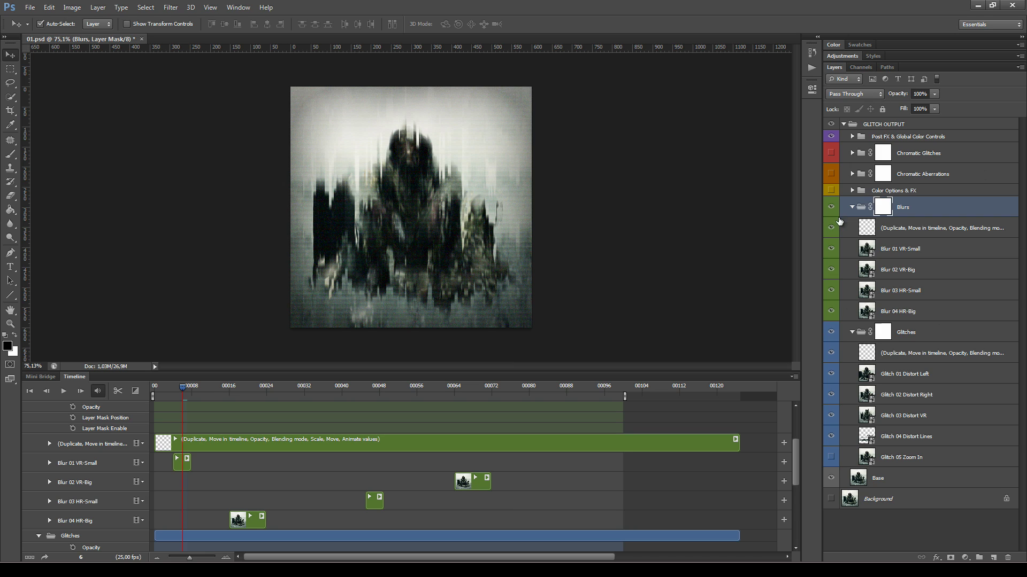
left_click(866, 95)
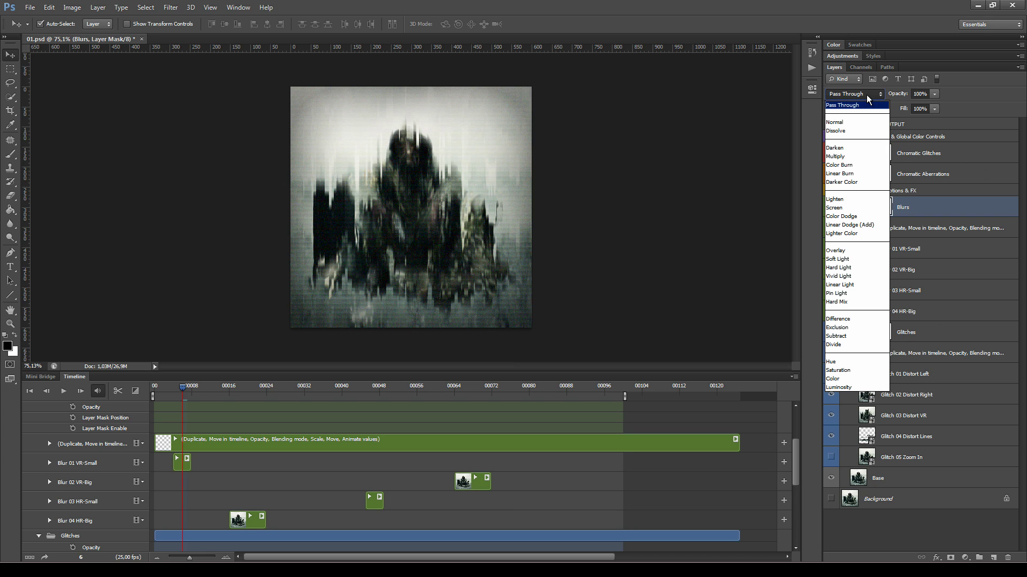
left_click(852, 199)
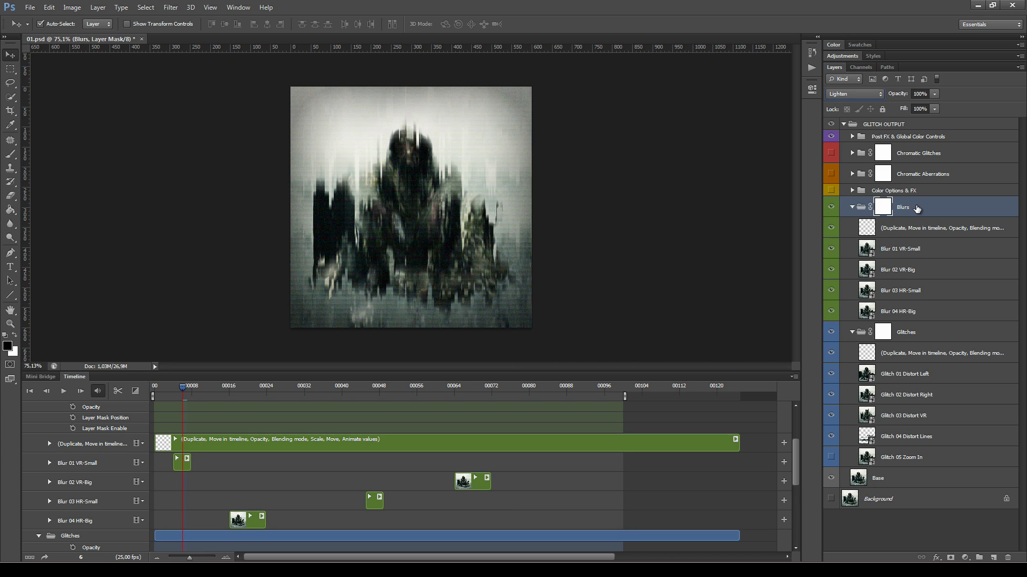
left_click(849, 96)
left_click(849, 106)
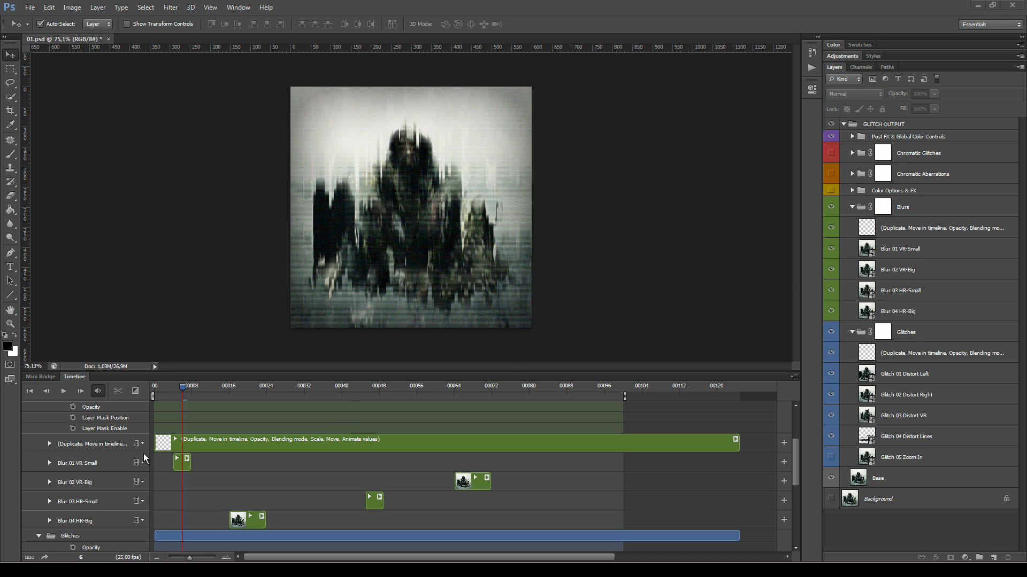
Step: Collapse the Blurs and Glitches groups in the layer stack
left_click(269, 445)
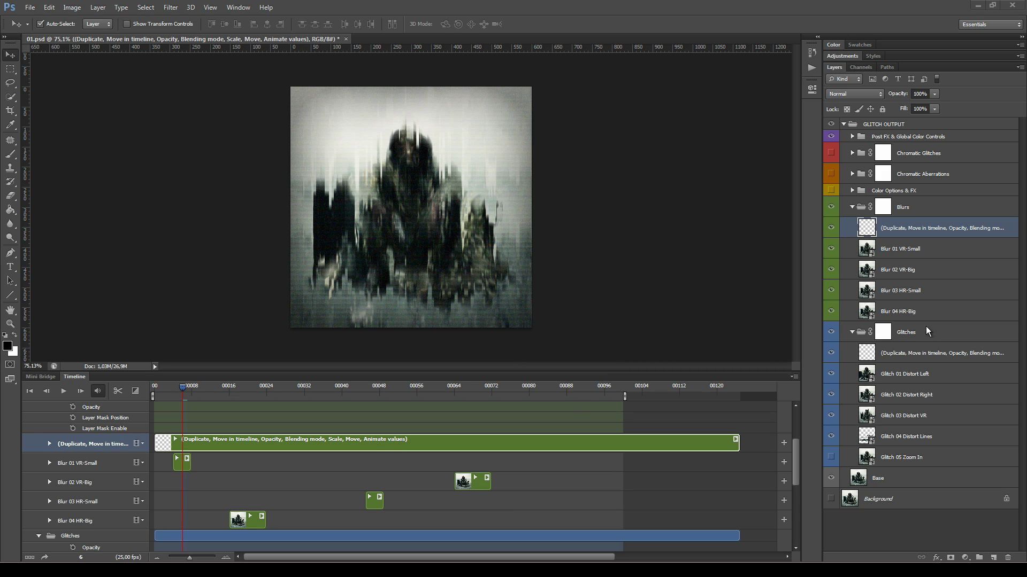
left_click(852, 208)
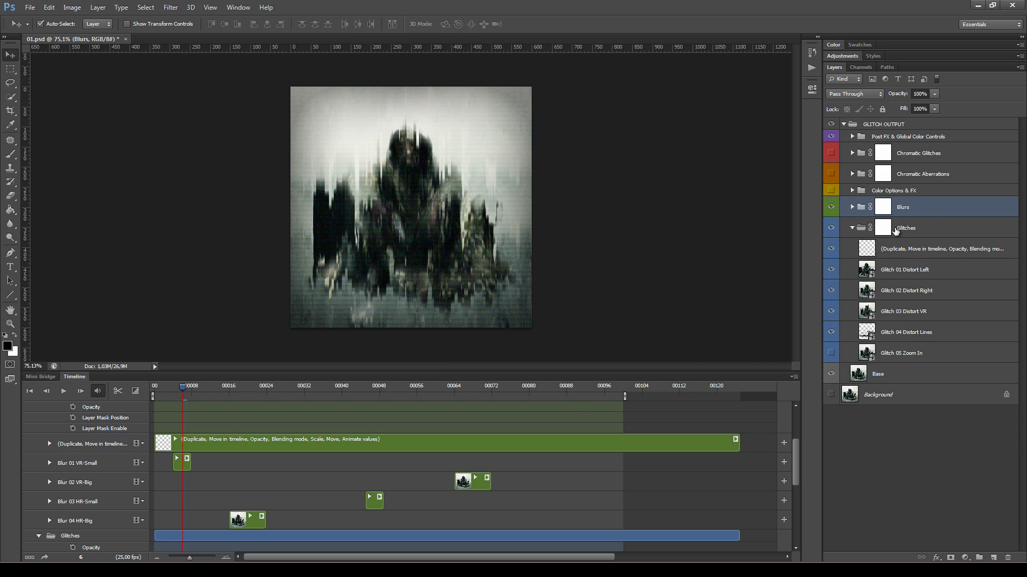
left_click(930, 231)
left_click(852, 229)
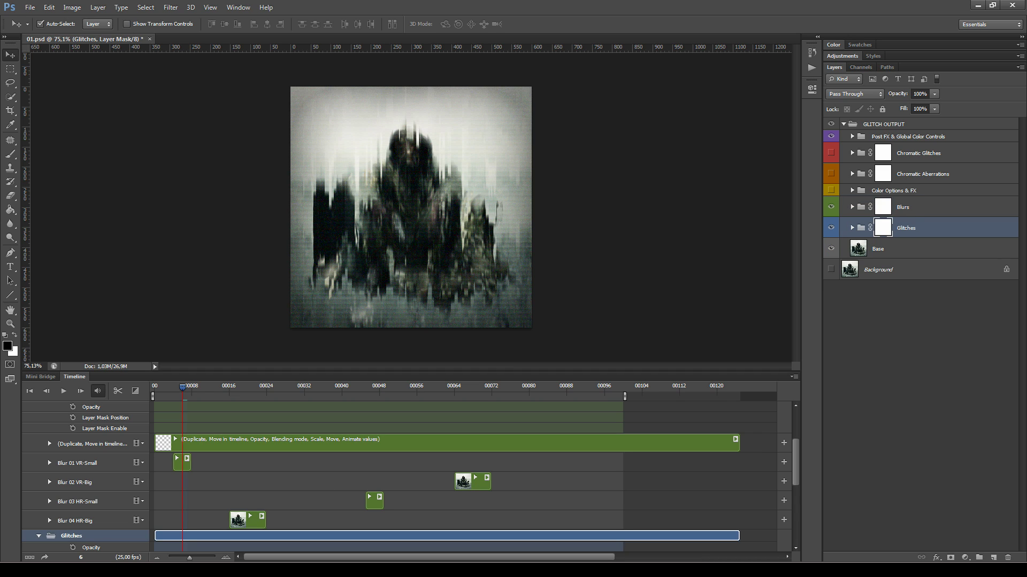
left_click_drag(797, 463, 796, 435)
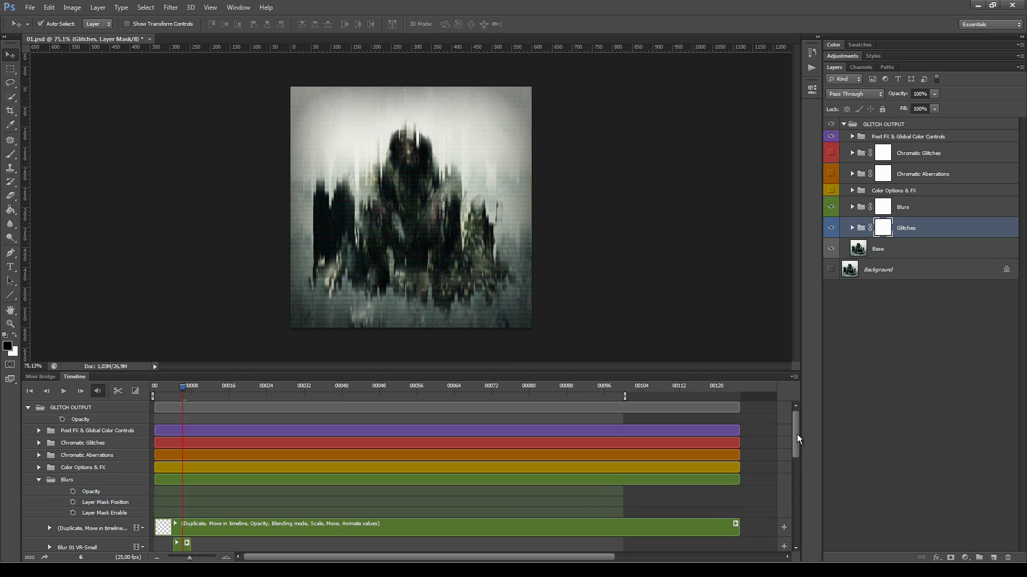
Step: Collapse the Blurs and Glitches groups in the timeline and return the playhead to frame 0
left_click(39, 479)
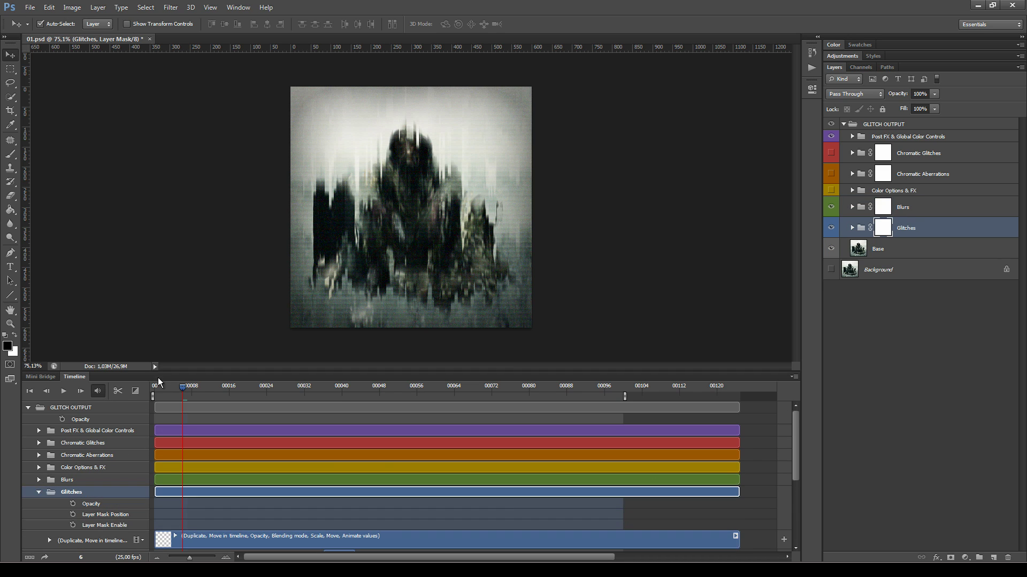
left_click_drag(169, 391, 155, 390)
left_click(39, 492)
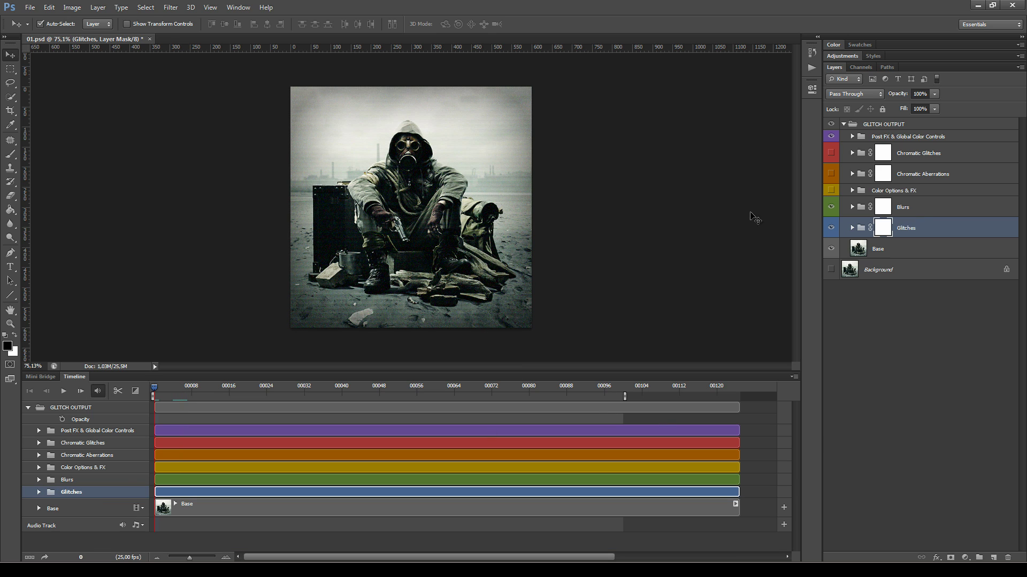
Step: Turn on the visibility of the Color Options & FX group and expand it in the layer stack
left_click(888, 190)
left_click(837, 191)
left_click(852, 190)
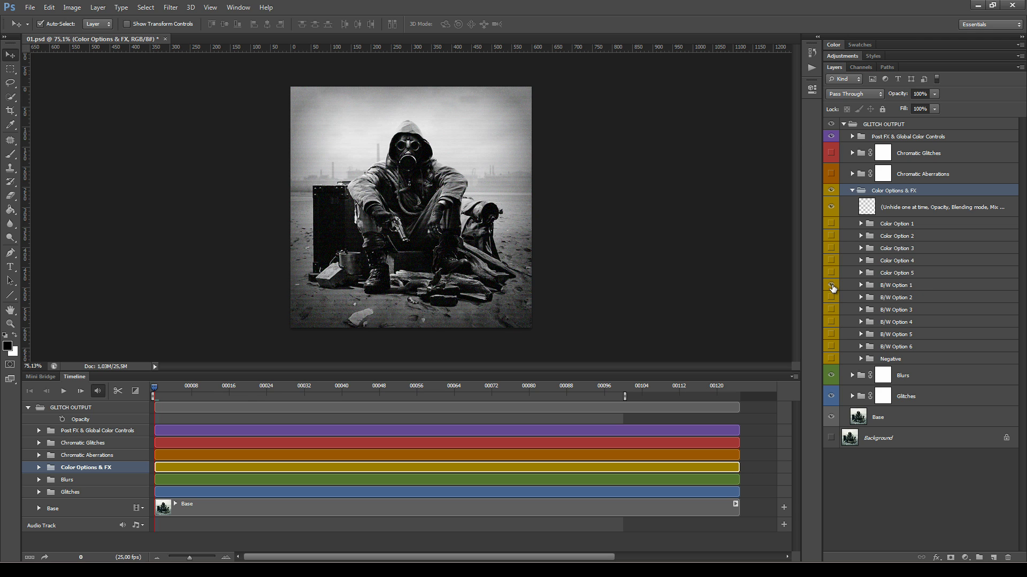
Step: Preview Color Options 1, 2 and 3 one at a time, and show Color Option 4
left_click(831, 224)
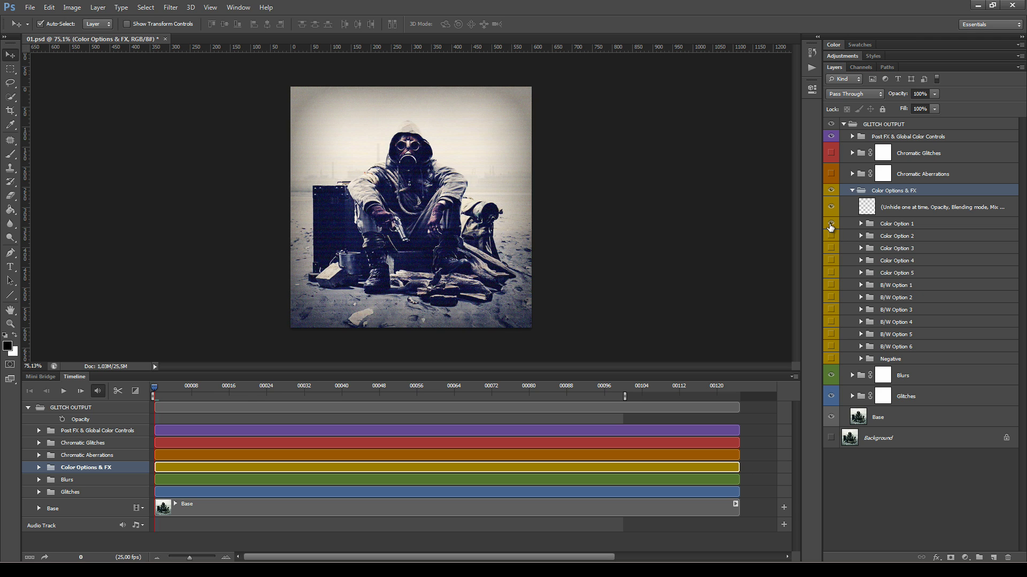
left_click(831, 224)
left_click(831, 236)
left_click(830, 236)
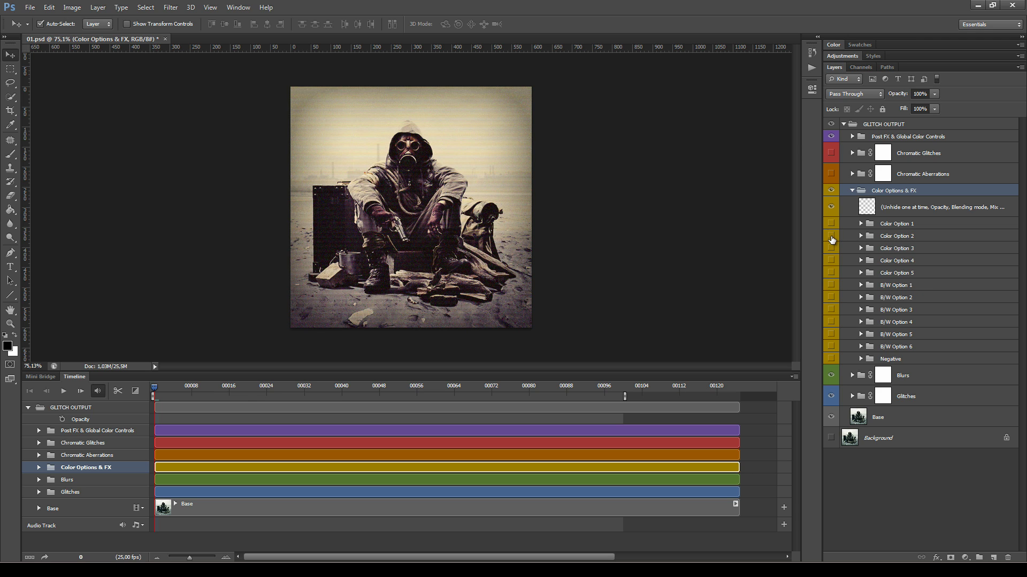
left_click(831, 248)
left_click(831, 248)
left_click(831, 261)
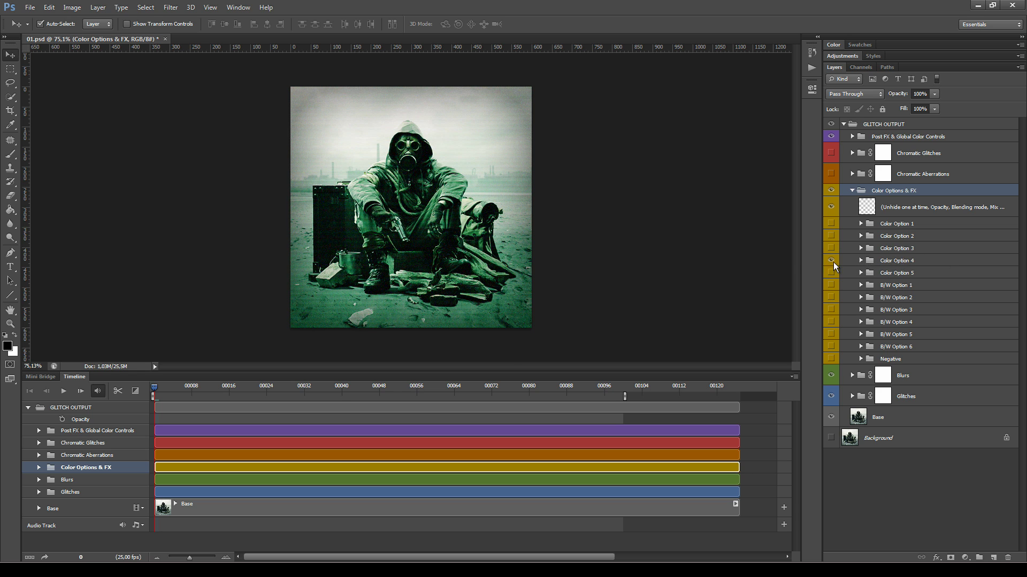
Step: Inspect the adjustment layers inside Color Option 4, then try varying the group's opacity and leave it at 100%
left_click(860, 261)
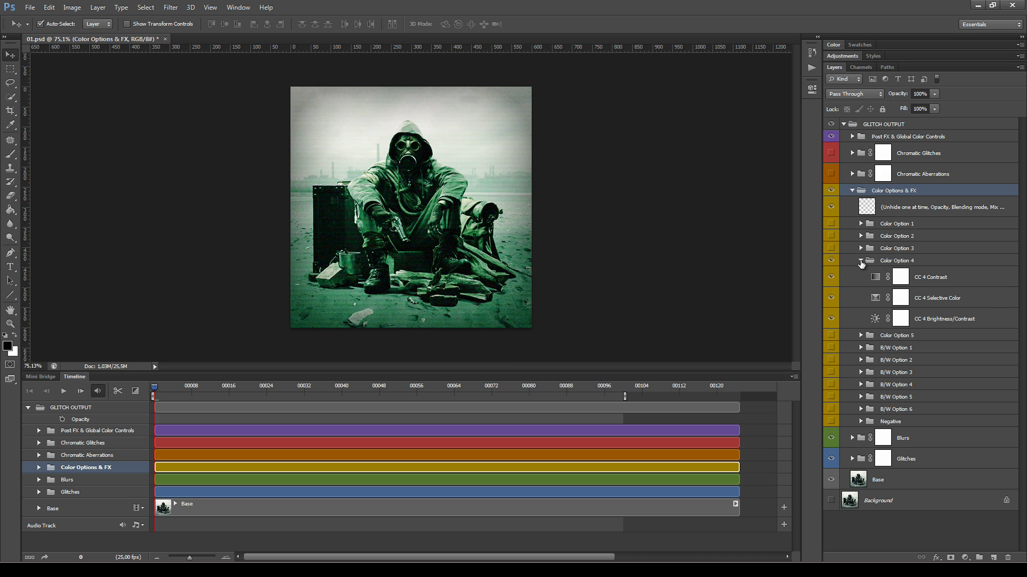
left_click(860, 261)
left_click(907, 262)
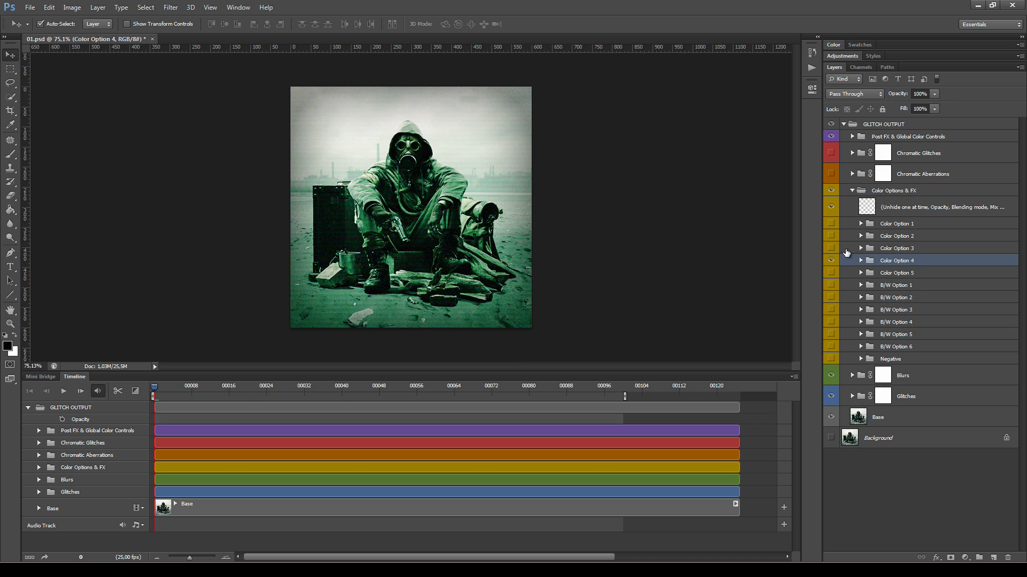
left_click(934, 109)
left_click_drag(911, 110, 965, 107)
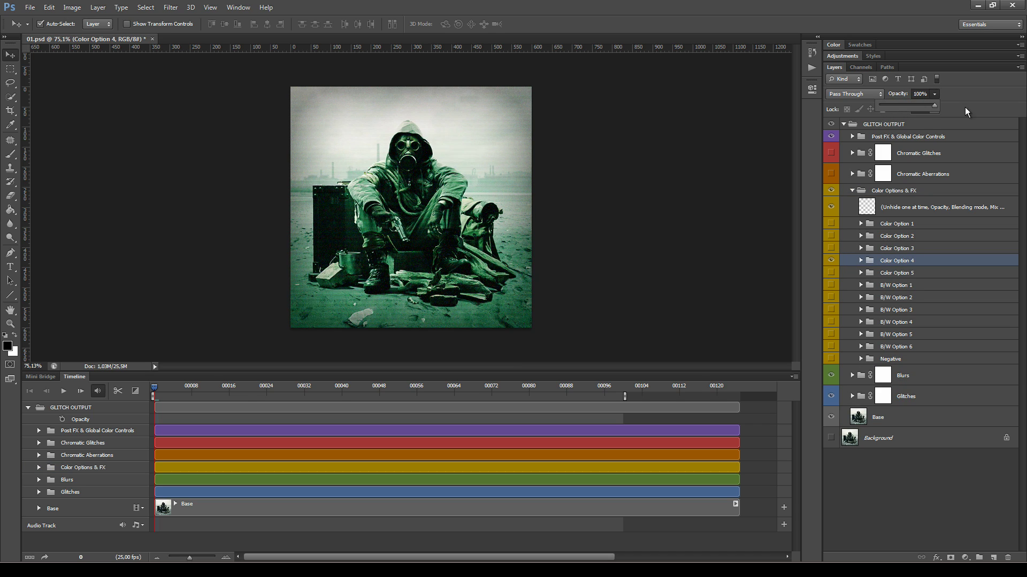
left_click(10, 569)
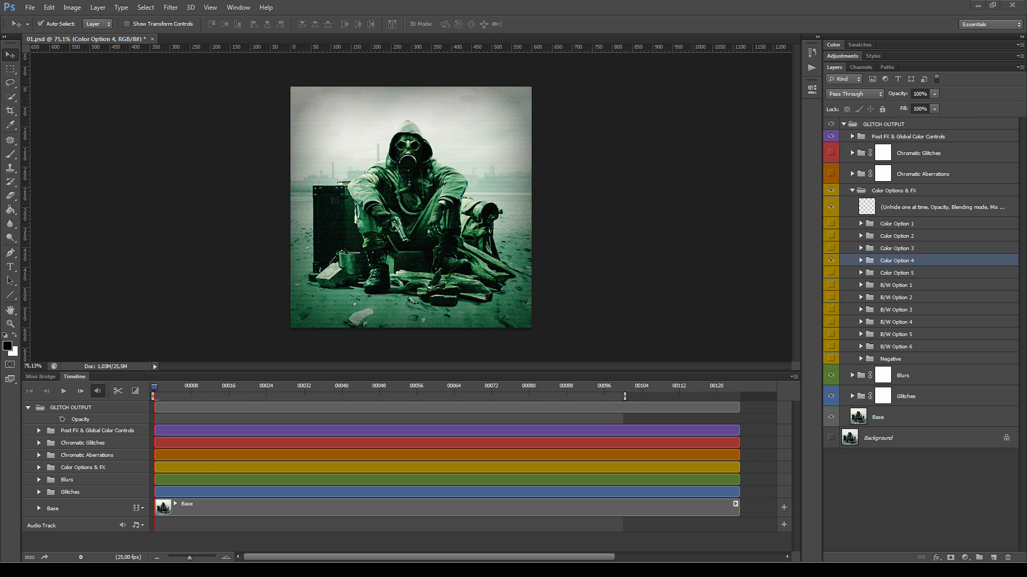
Step: Show the Negative group instead of Color Option 4 and expand its tracks in the timeline
left_click(831, 261)
left_click(831, 359)
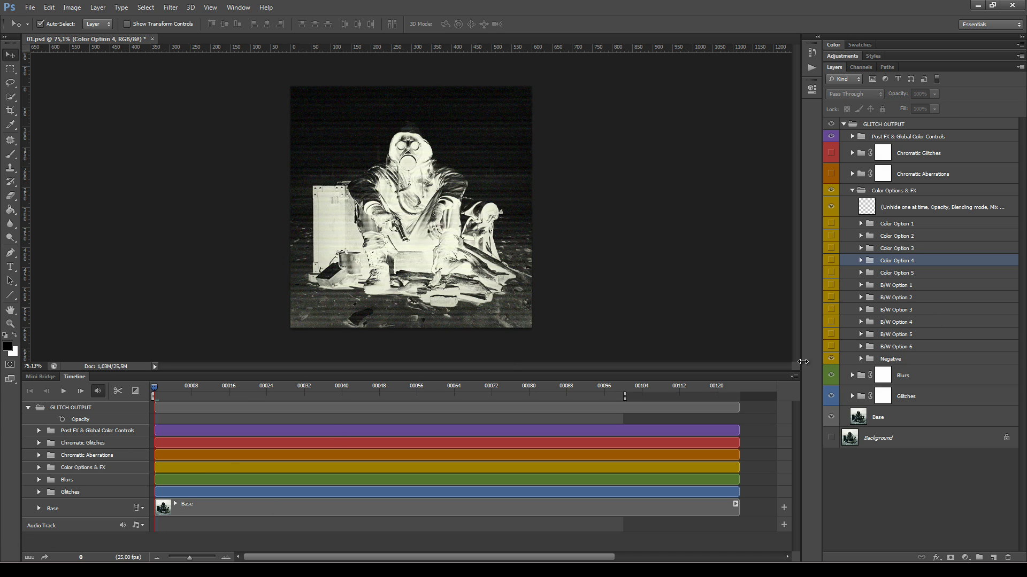
left_click(890, 359)
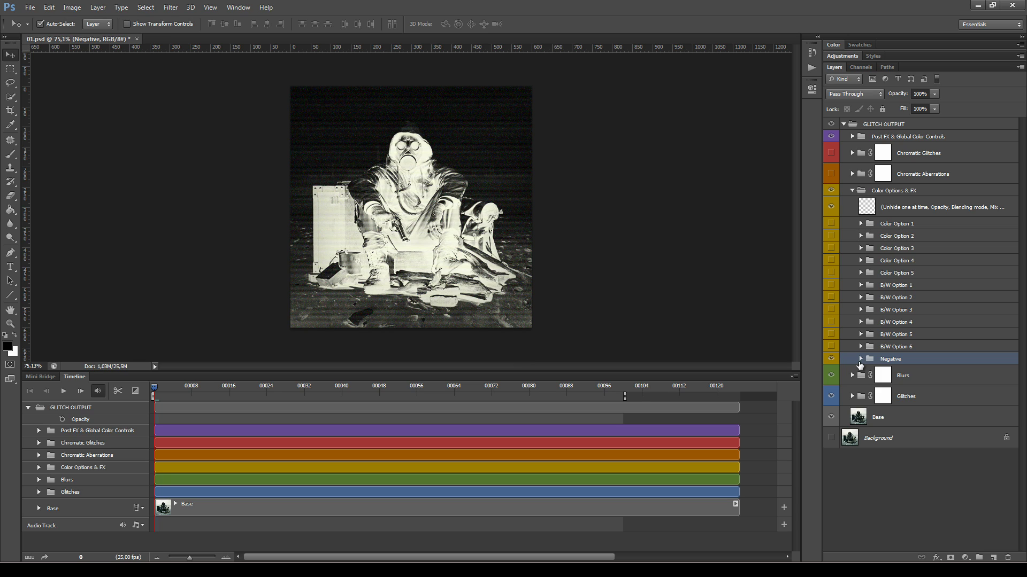
left_click(38, 467)
scroll(300, 463, "down", 3)
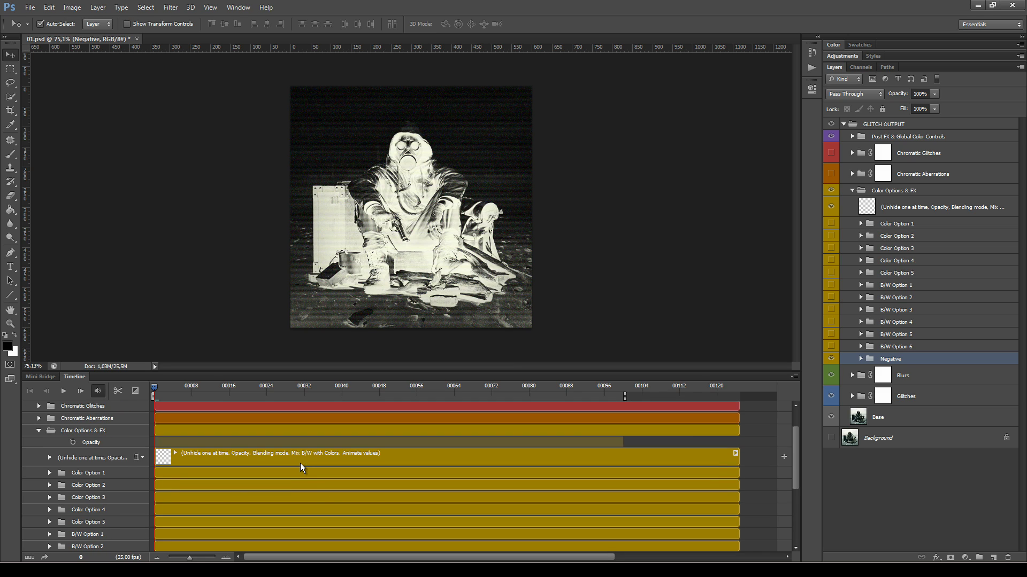
scroll(300, 463, "down", 5)
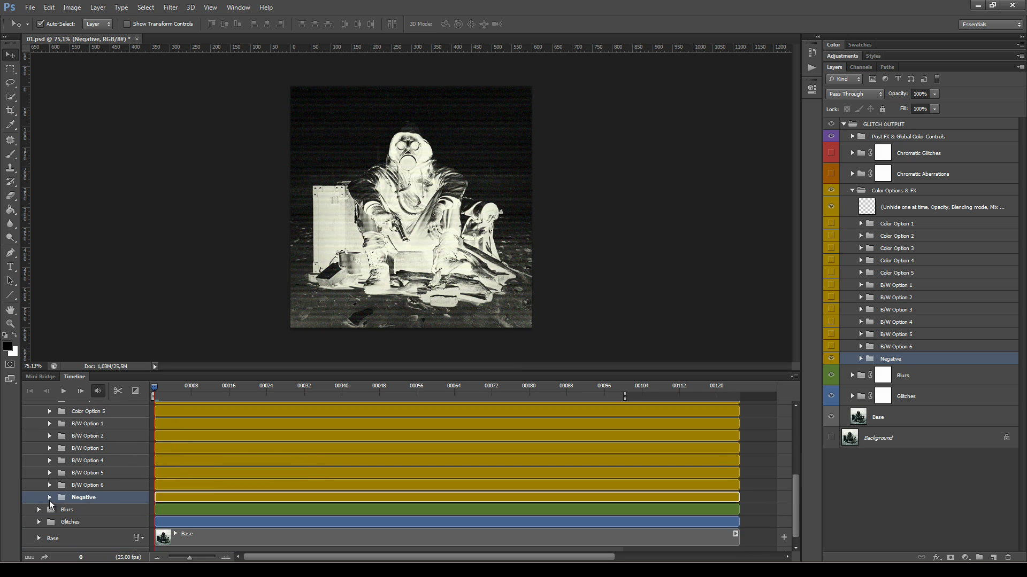
left_click(50, 497)
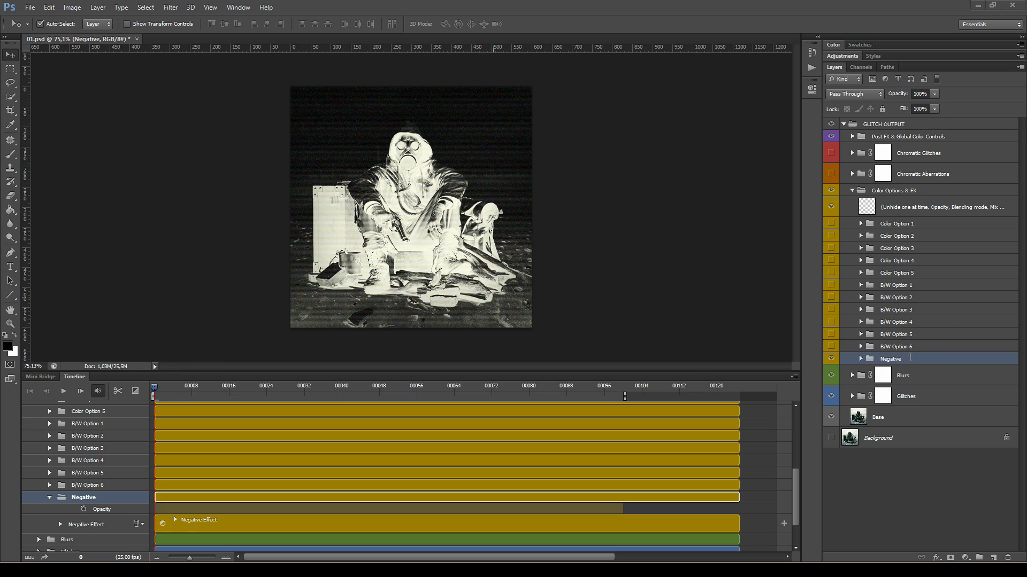
Step: Set the Negative group's opacity to 0% and start its opacity animation with a keyframe at frame 16
left_click(934, 94)
left_click_drag(936, 105, 740, 137)
left_click_drag(160, 387, 229, 396)
left_click(84, 510)
mouse_move(229, 390)
left_mouse_down()
mouse_move(142, 397)
mouse_move(228, 403)
left_mouse_up()
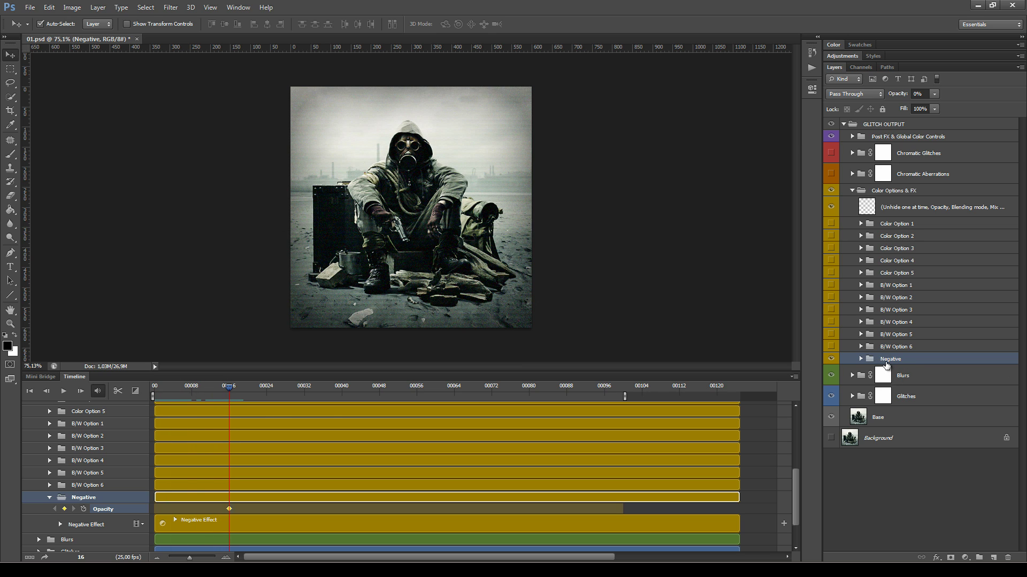
Step: Keyframe the Negative group's opacity at 100% on frame 17
left_click(81, 391)
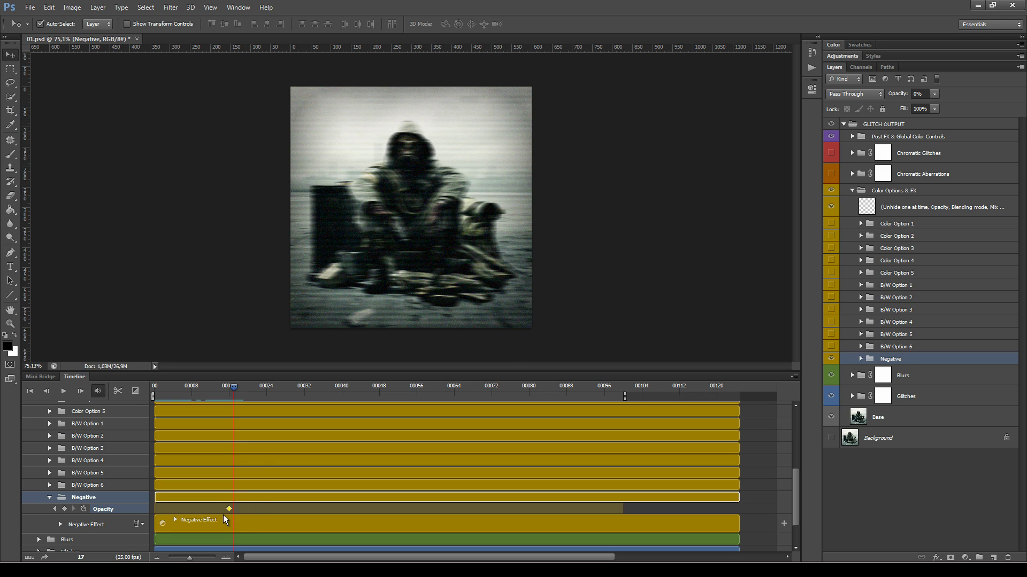
left_click(935, 94)
left_click_drag(935, 106, 989, 105)
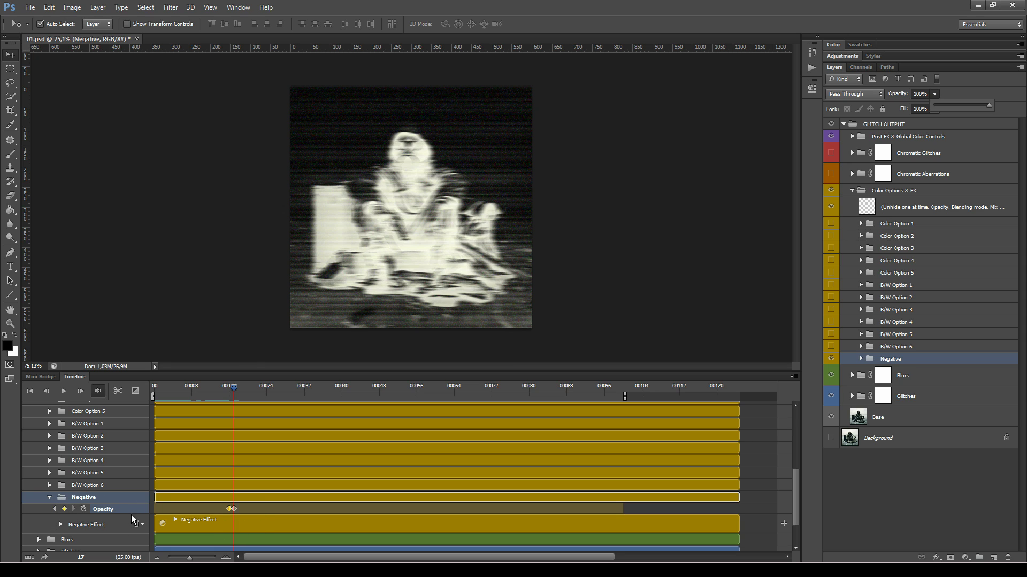
Step: Keyframe the Negative group's opacity at 100% on frame 19 and at 0% on frame 20
left_click(81, 391)
left_click(81, 391)
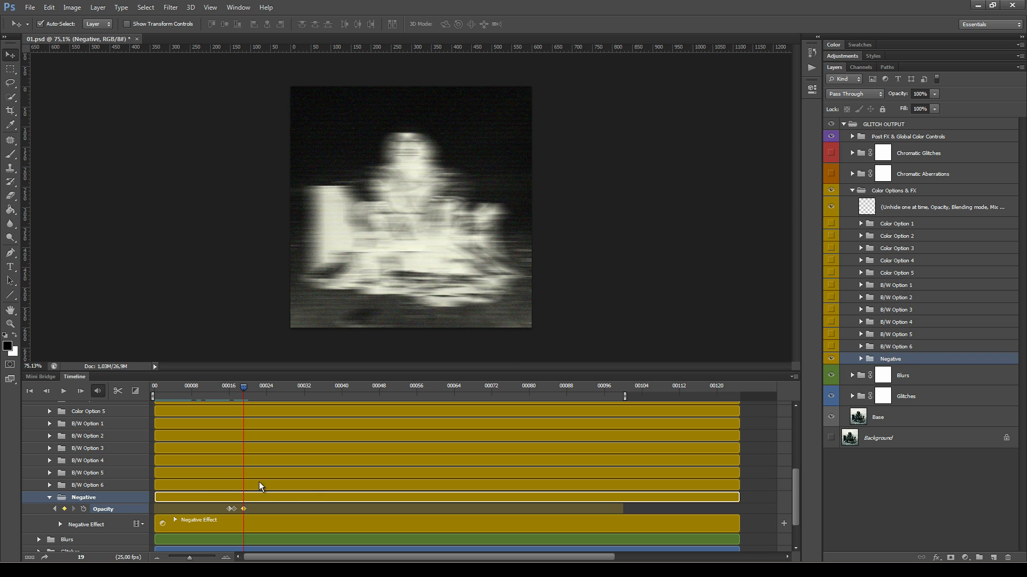
left_click_drag(242, 388, 235, 392)
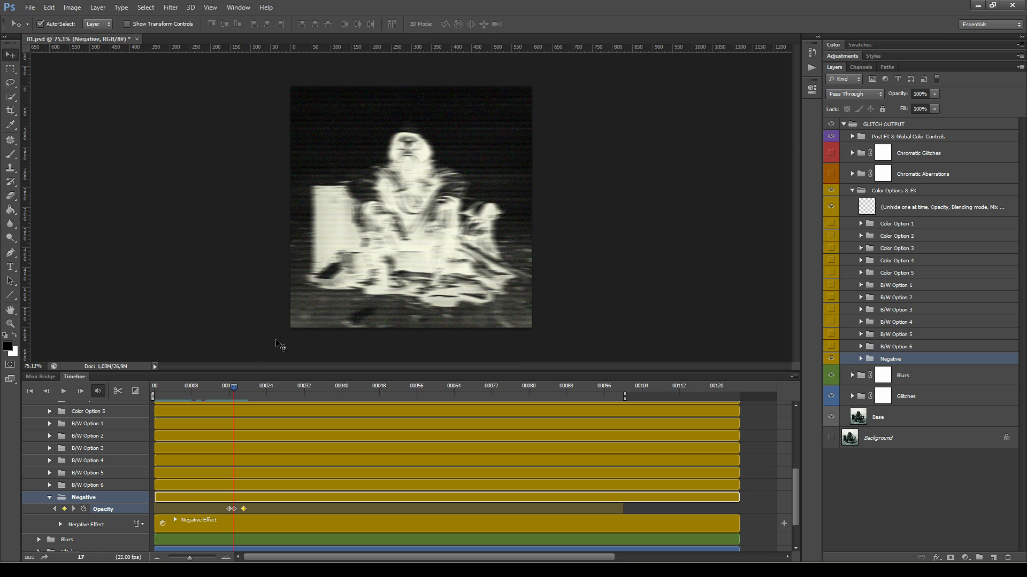
left_click_drag(233, 388, 241, 392)
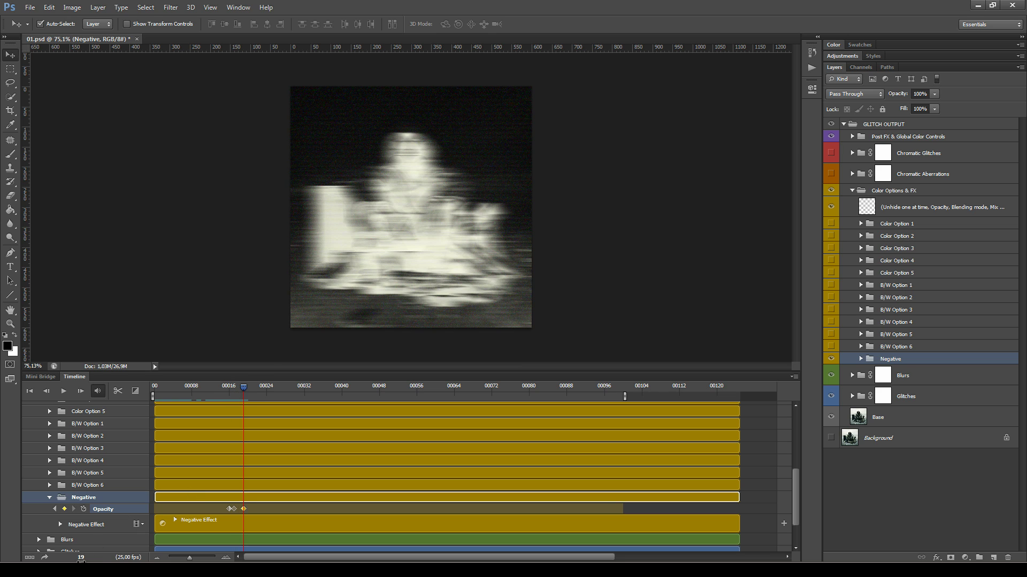
left_click(80, 395)
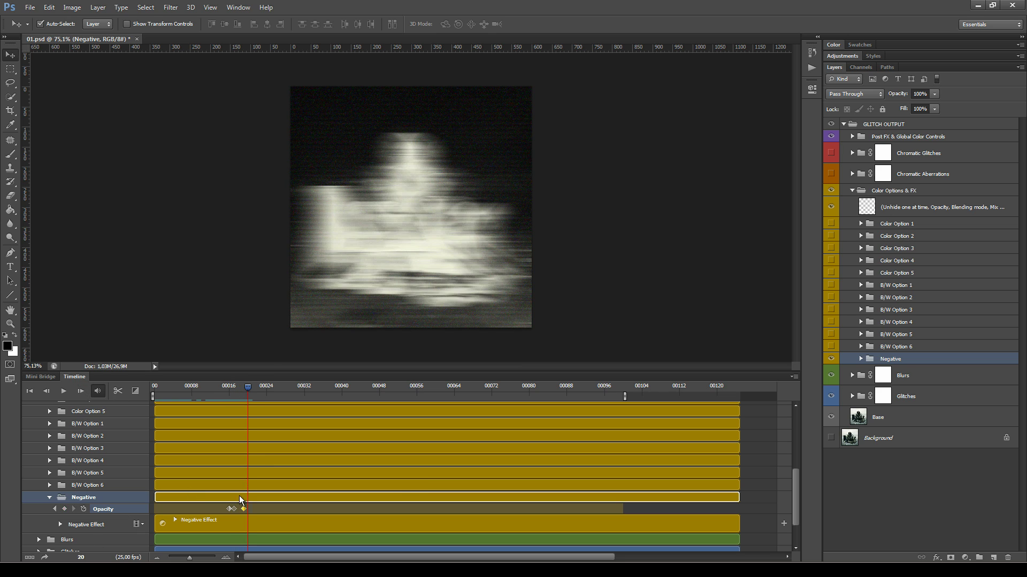
left_click(934, 94)
Step: Play the animation from the start to check the negative flash, and park the playhead at frame 13
key("space")
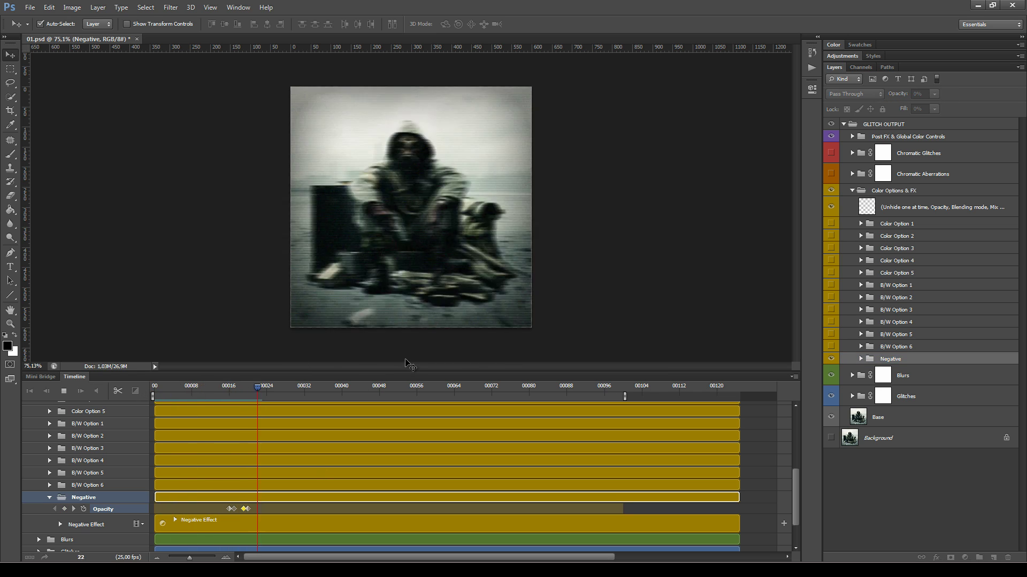
key("space")
left_click_drag(346, 388, 30, 426)
key("space")
left_click_drag(239, 408, 217, 409)
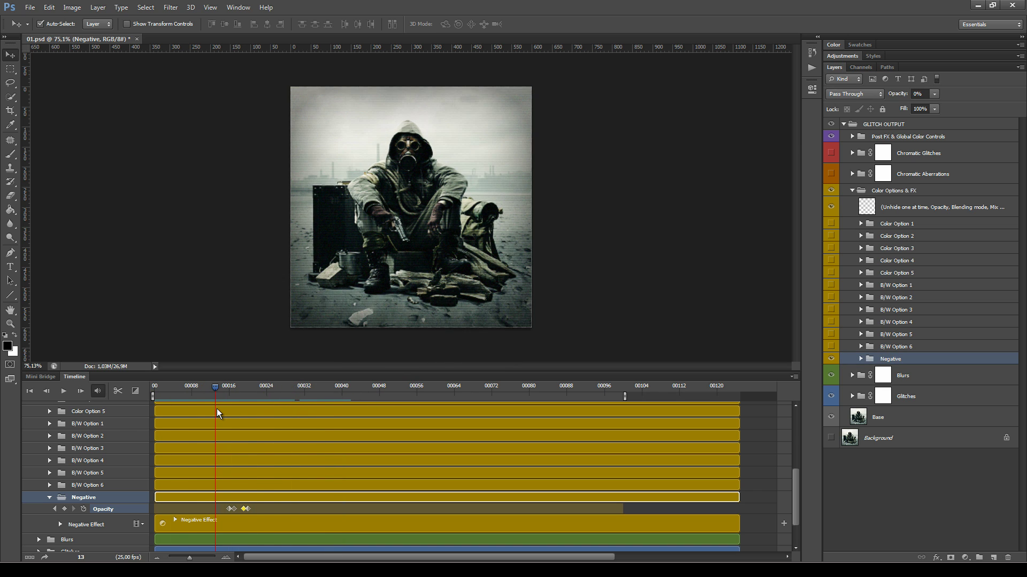
Step: Copy the four opacity keyframes of the Negative group and paste them at frame 35
left_click_drag(255, 506, 222, 512)
right_click(248, 509)
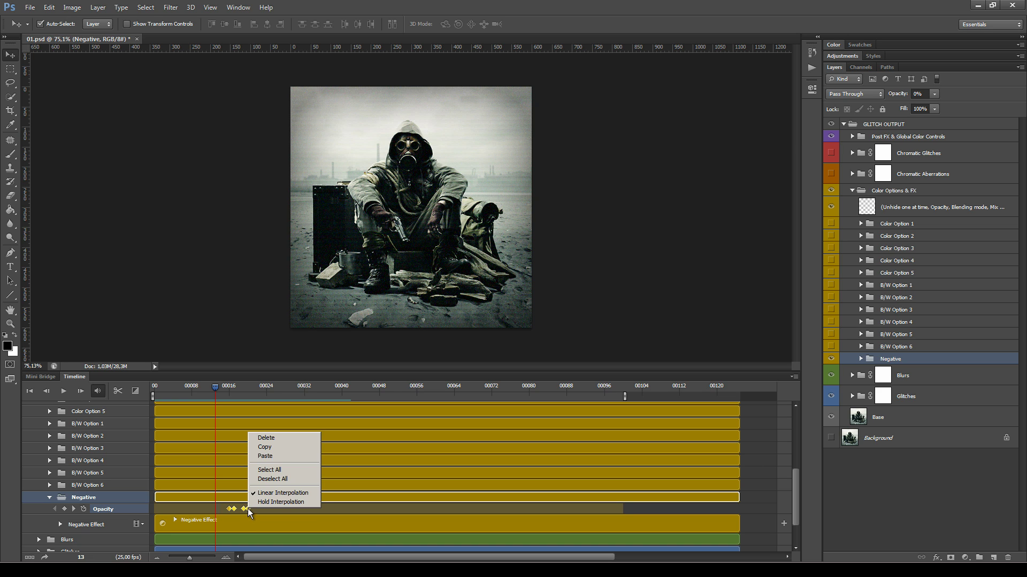
left_click(301, 451)
left_click_drag(217, 391, 319, 392)
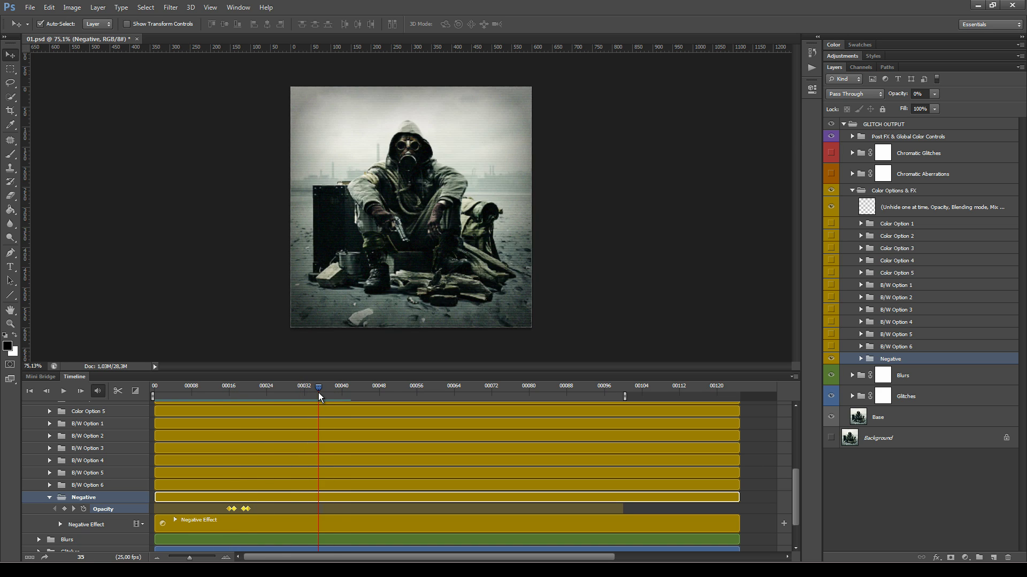
right_click(247, 509)
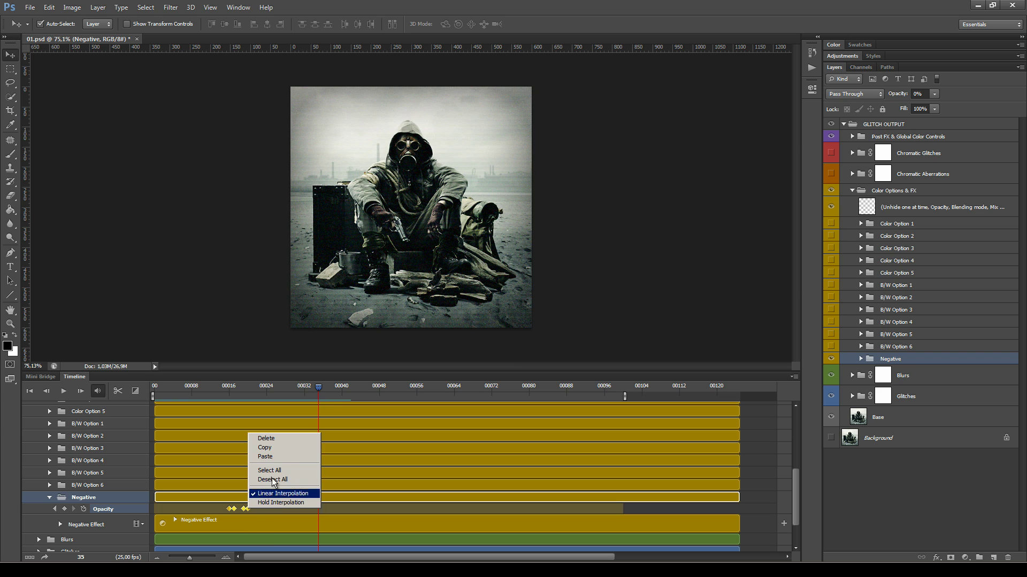
left_click(276, 457)
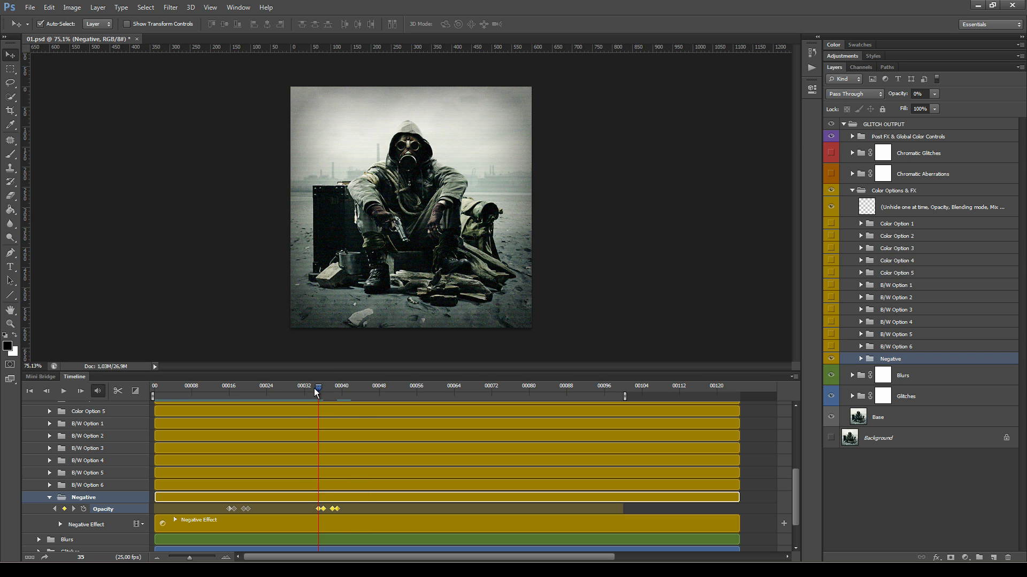
Step: Paste the Negative opacity keyframes again at frames 54 and 81, and play back the animation
left_click_drag(319, 388, 406, 398)
right_click(339, 509)
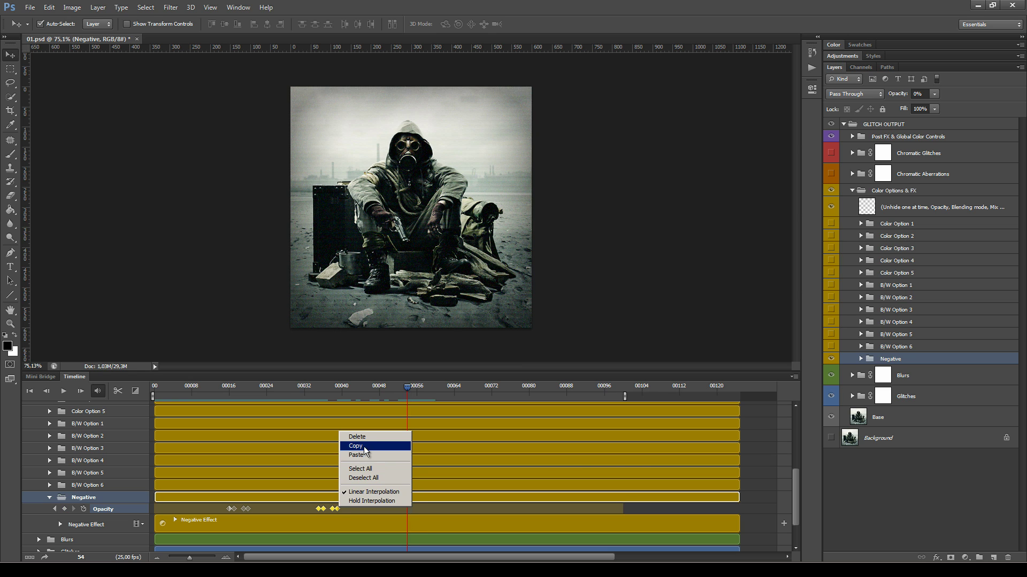
left_click(367, 454)
left_click_drag(406, 387, 533, 388)
right_click(428, 508)
left_click(454, 455)
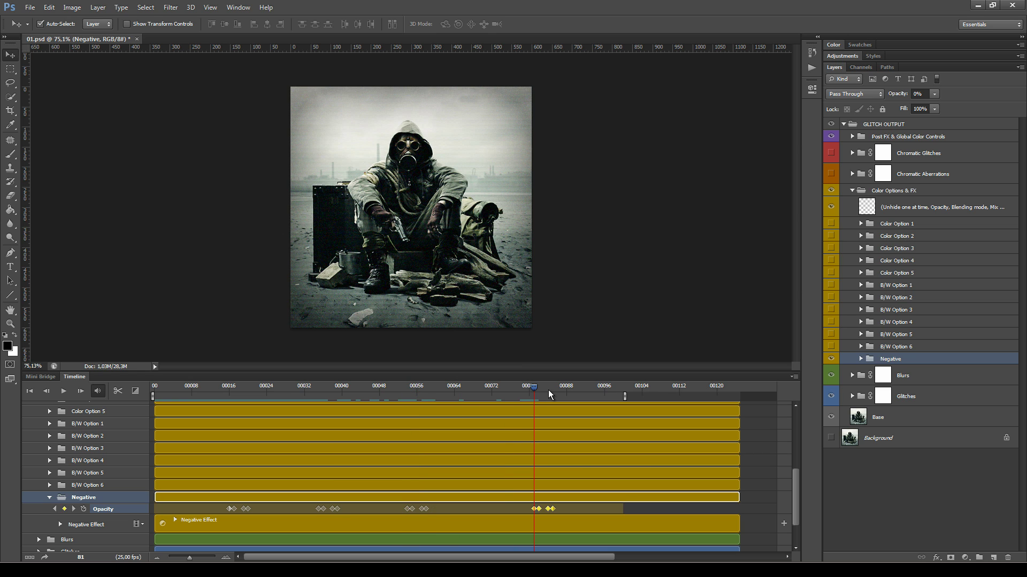
key("space")
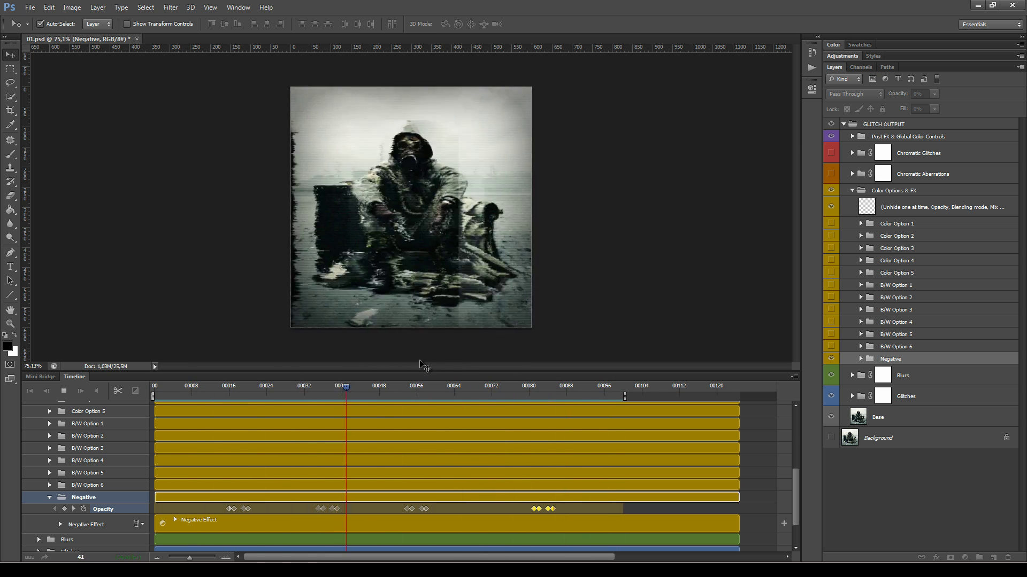
key("space")
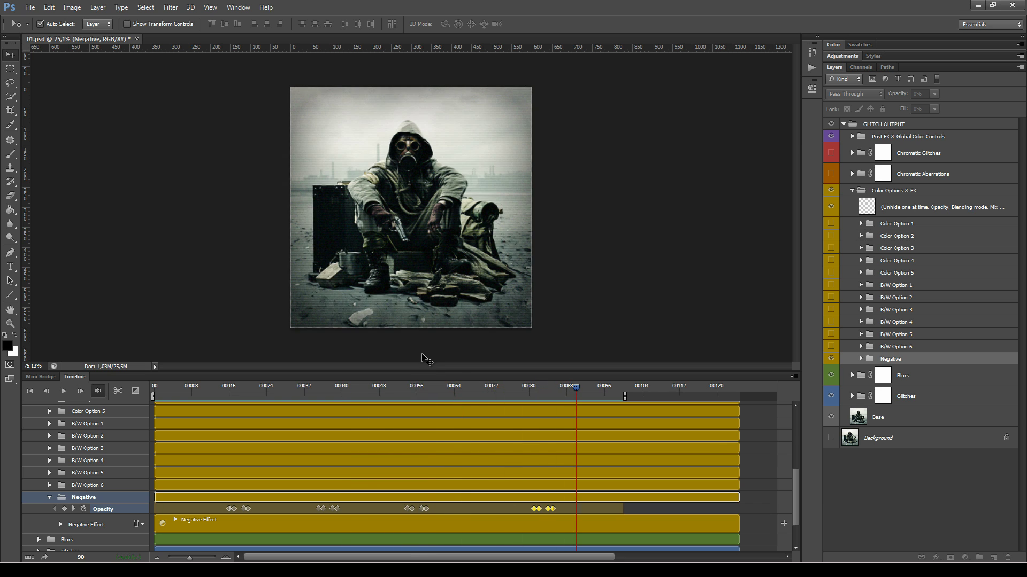
Step: Collapse Color Options & FX in both the timeline and the layer stack, and return the playhead to frame 0
scroll(178, 479, "up", 3)
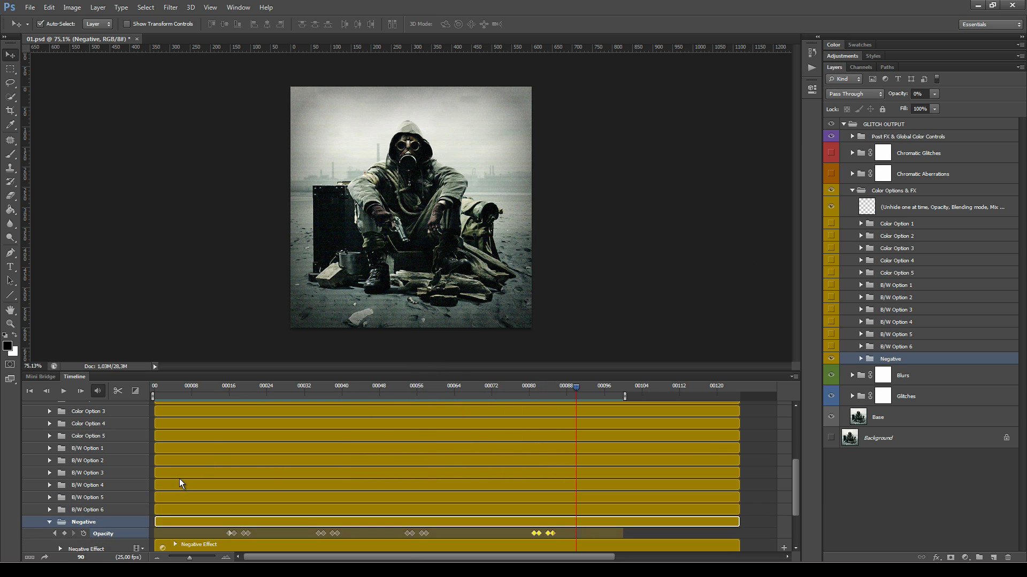
left_click(38, 418)
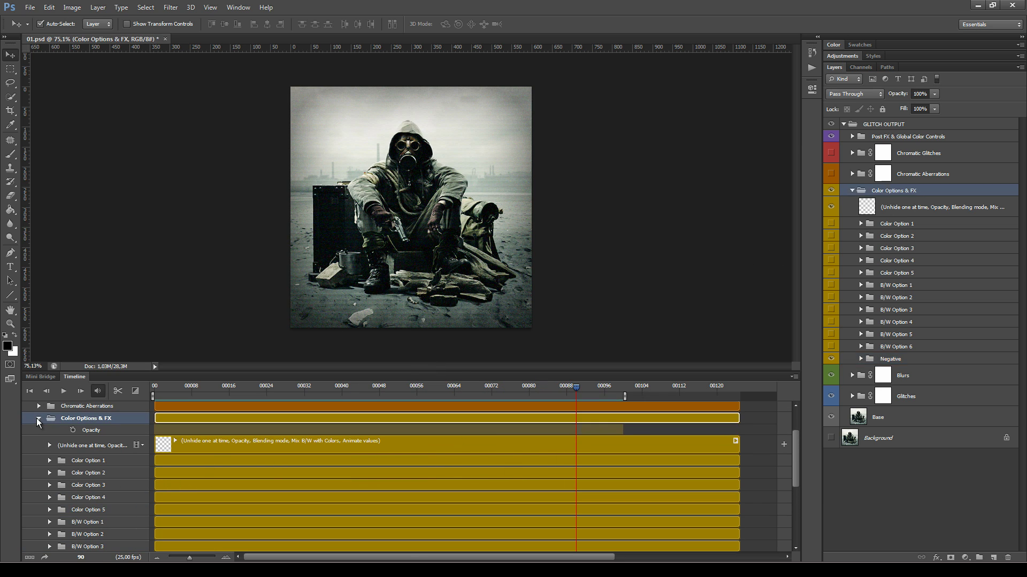
left_click(851, 192)
left_click_drag(572, 388, 152, 389)
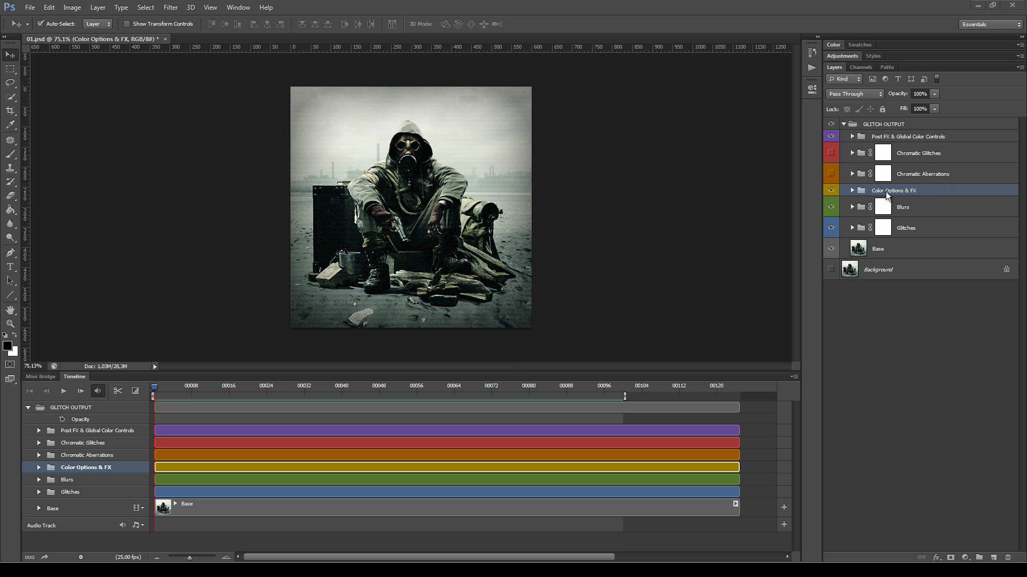
Step: Hide the Color Options & FX, Glitches and Blurs groups
left_click(831, 190)
left_click(830, 228)
left_click(830, 207)
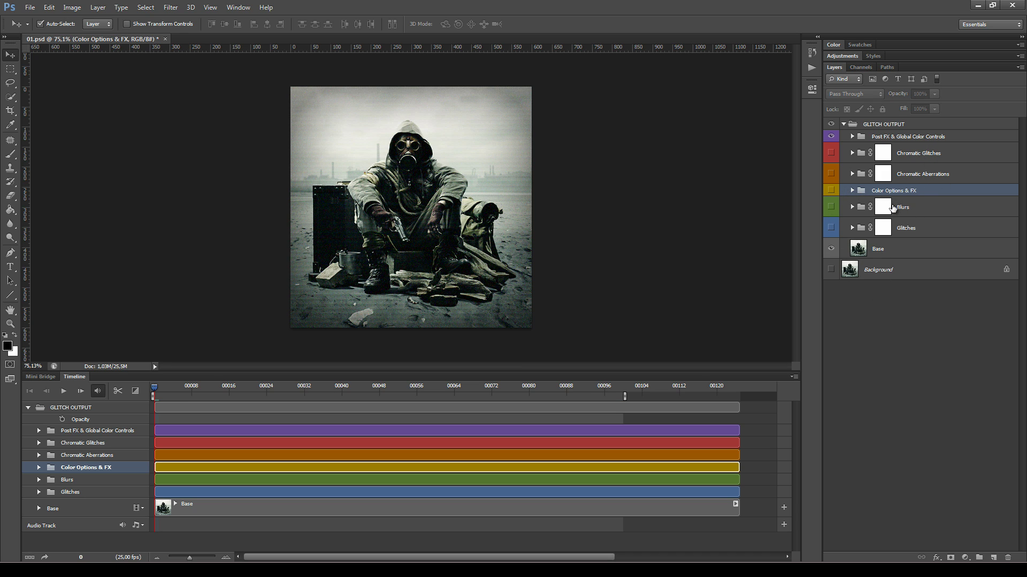
Step: Show the Chromatic Aberrations group and expand it in both the layer stack and the timeline
left_click(933, 175)
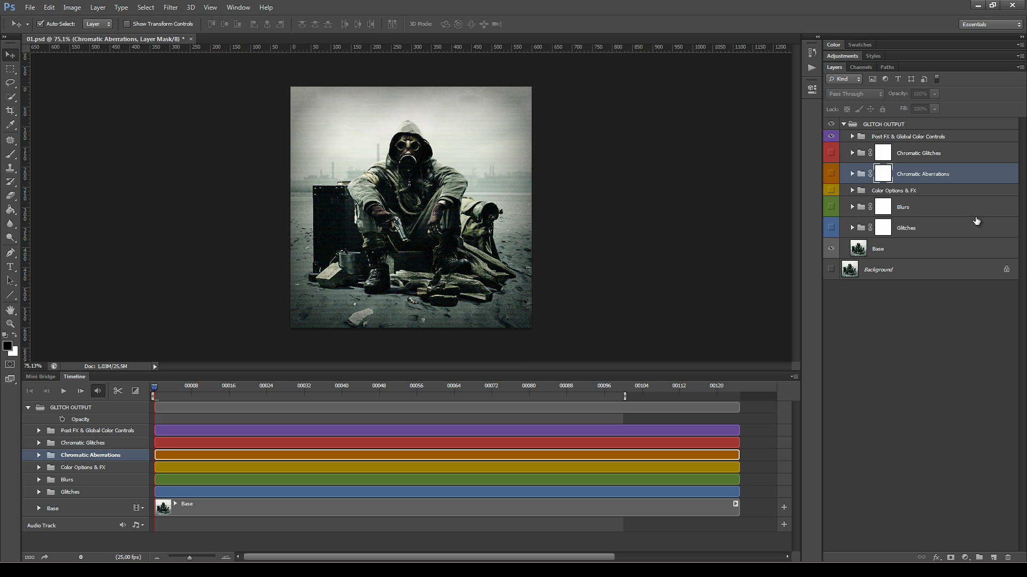
left_click(830, 174)
left_click(852, 173)
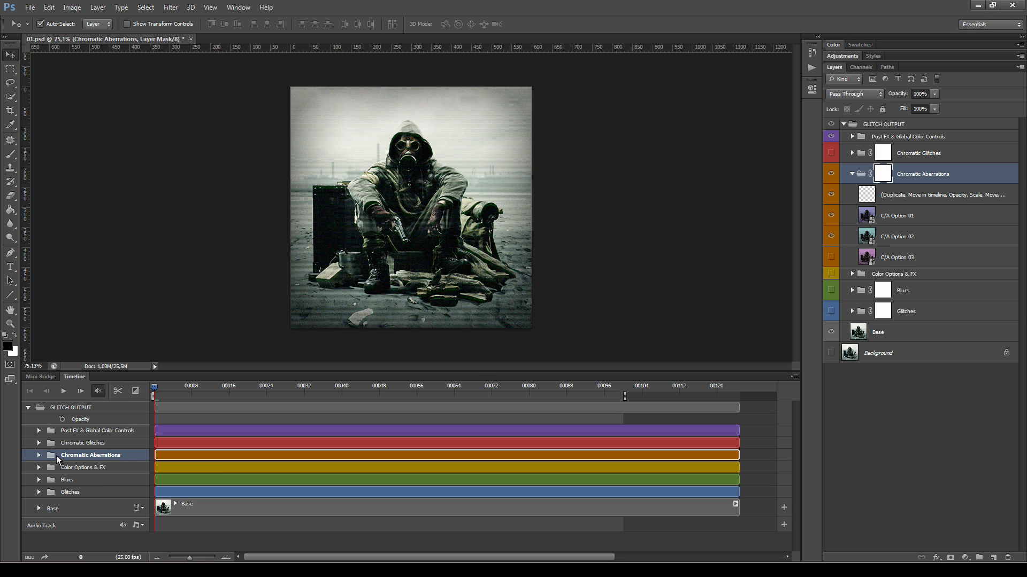
left_click(39, 455)
scroll(461, 430, "down", 1)
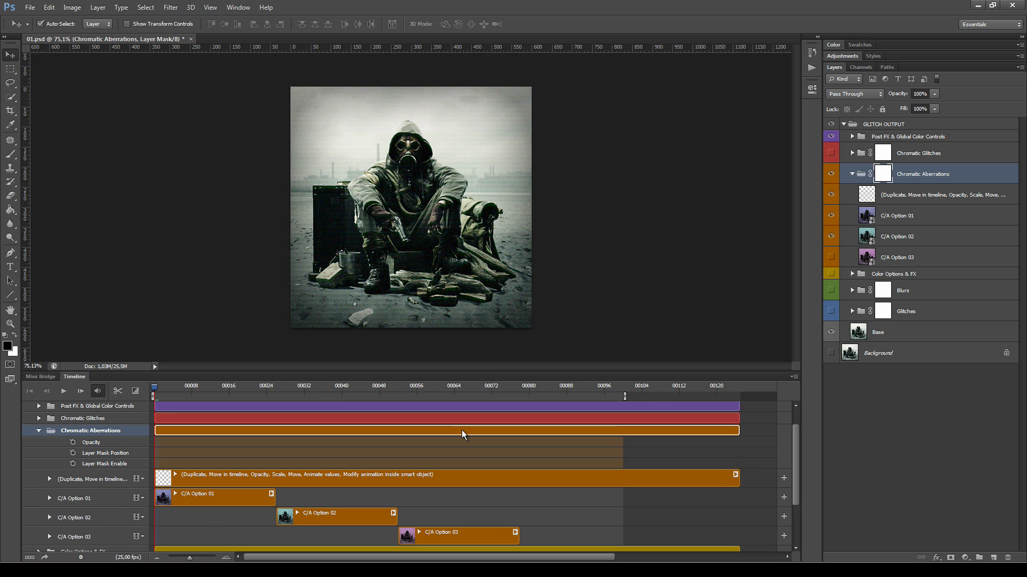
scroll(462, 431, "down", 1)
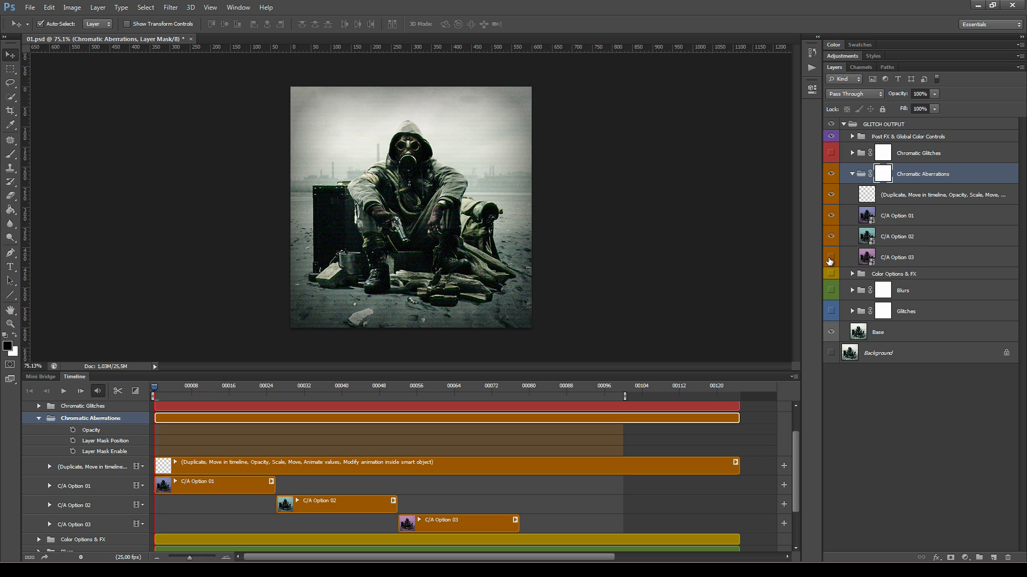
Step: Set the opacity of C/A Option 01 to 68%, previewing the effect at frame 9 at 100% zoom
left_click(830, 259)
left_click_drag(157, 390, 198, 407)
key("ctrl+plus")
left_click(223, 487)
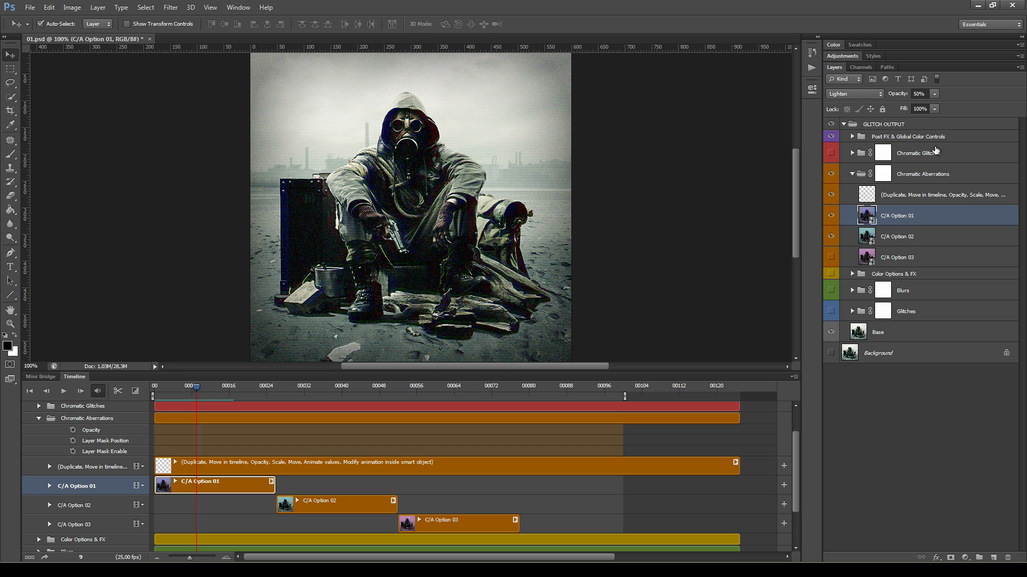
left_click(935, 94)
mouse_move(935, 106)
left_mouse_down()
mouse_move(961, 115)
mouse_move(944, 114)
left_mouse_up()
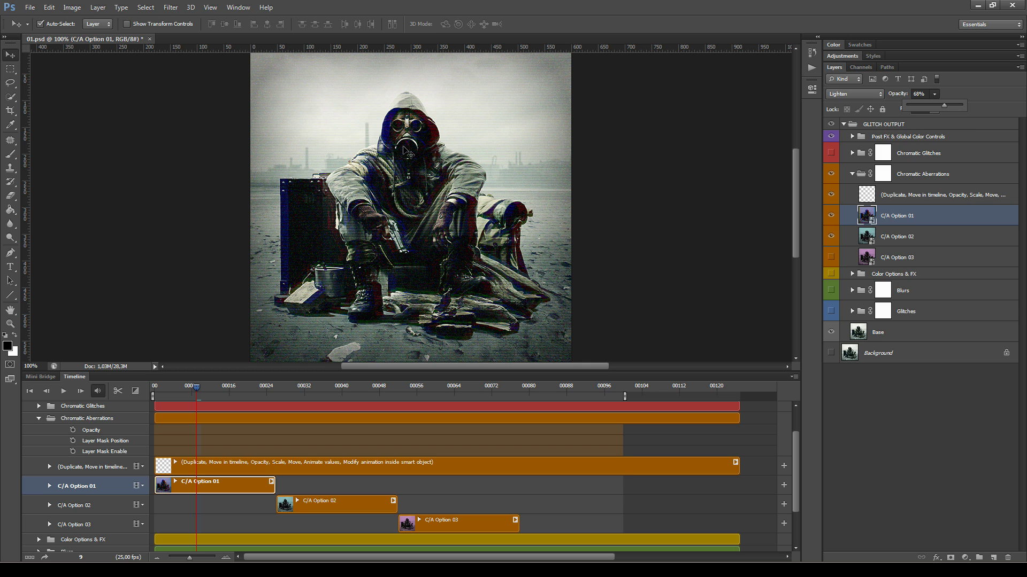
Step: Move the playhead to frame 35 and set the opacity of C/A Option 02 to 100%
left_click_drag(196, 384, 319, 391)
left_click(347, 504)
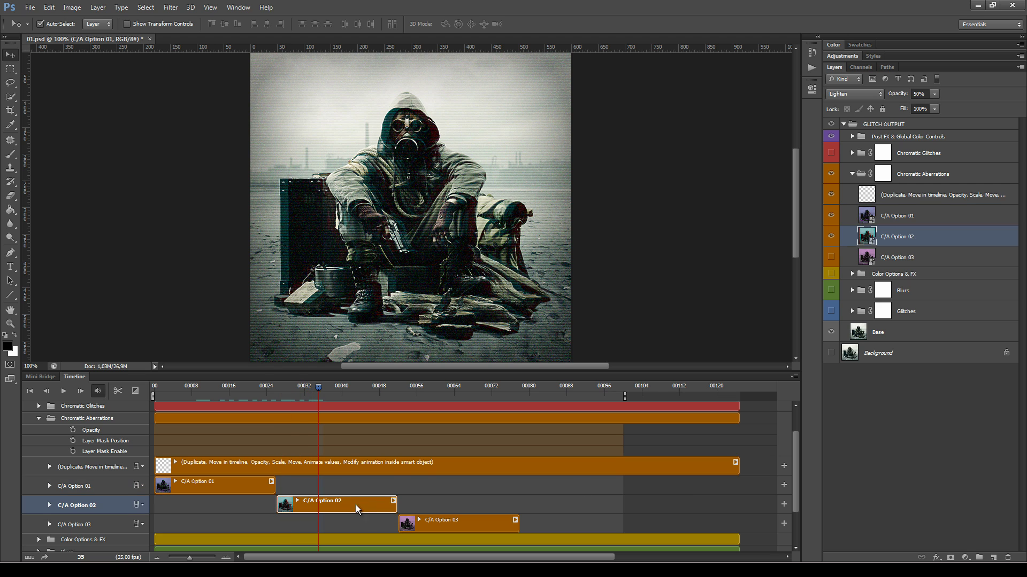
left_click(934, 94)
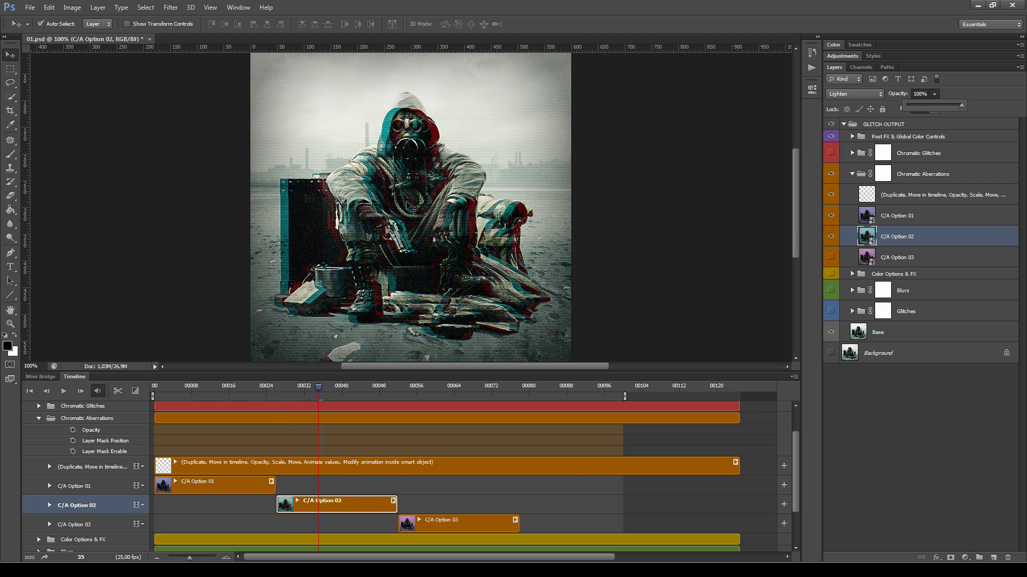
Step: Show C/A Option 03 at frame 63 and set its opacity to 51%
left_click_drag(317, 389, 450, 402)
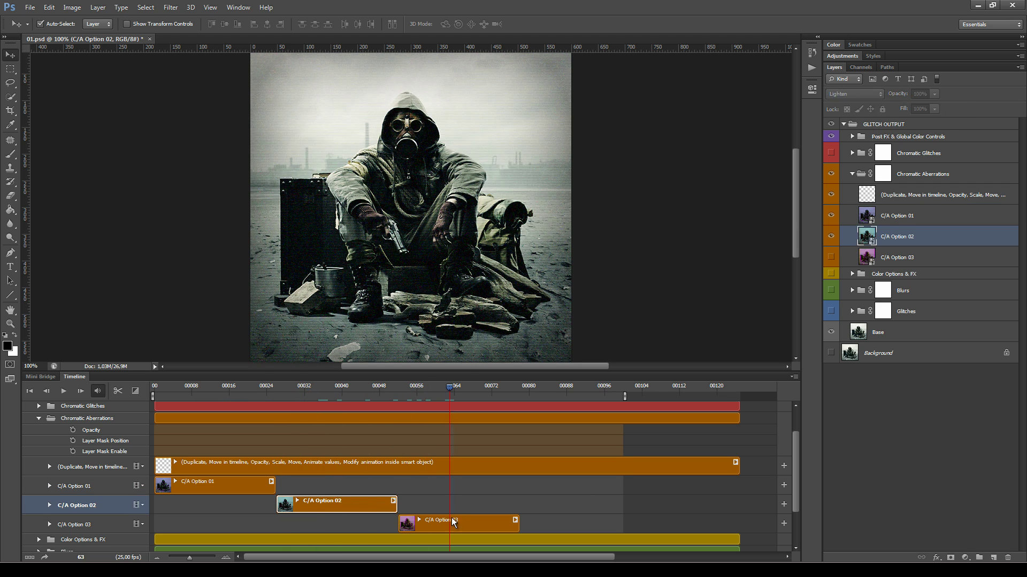
left_click(458, 525)
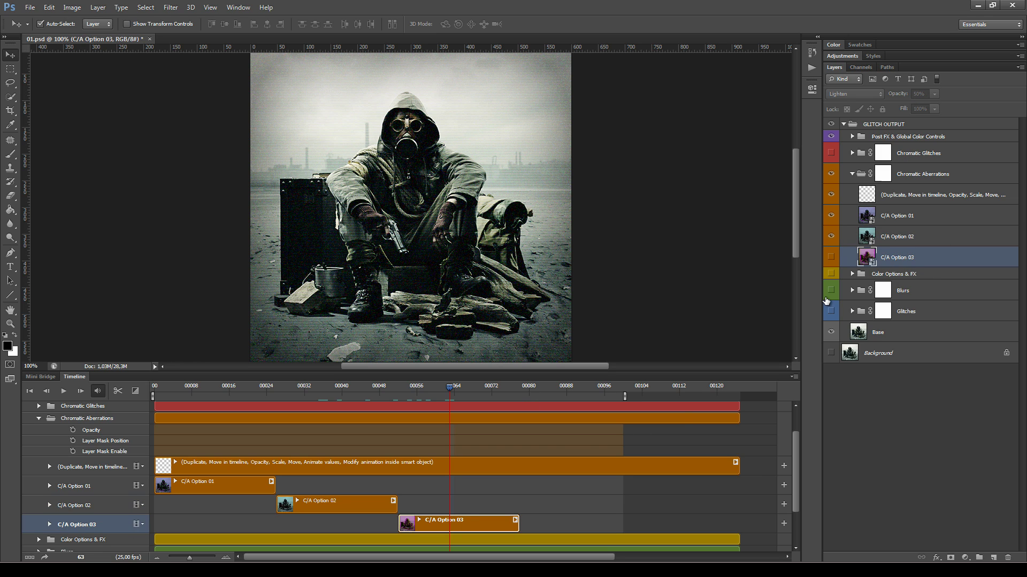
left_click(830, 257)
left_click(934, 94)
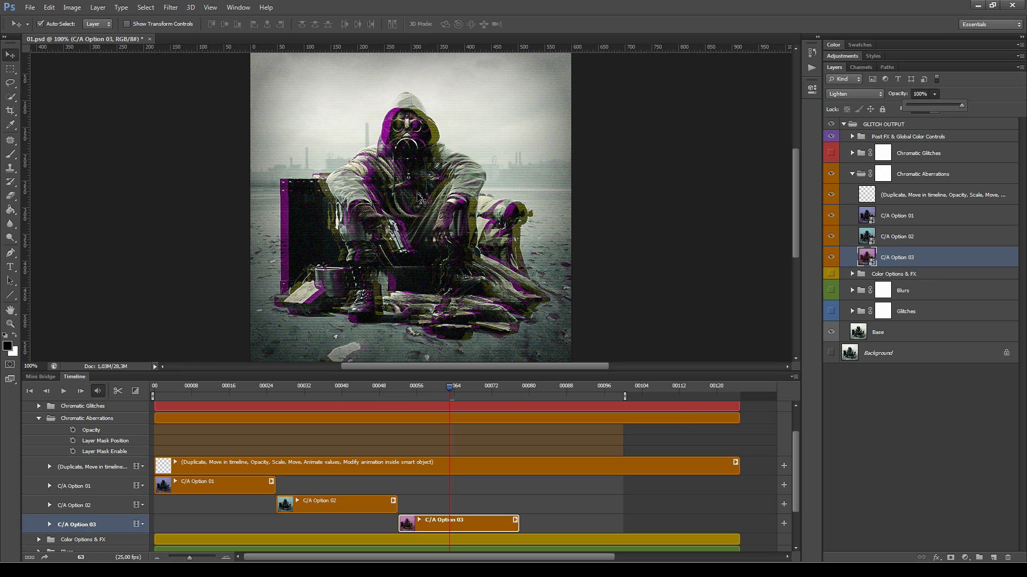
left_click_drag(961, 105, 909, 107)
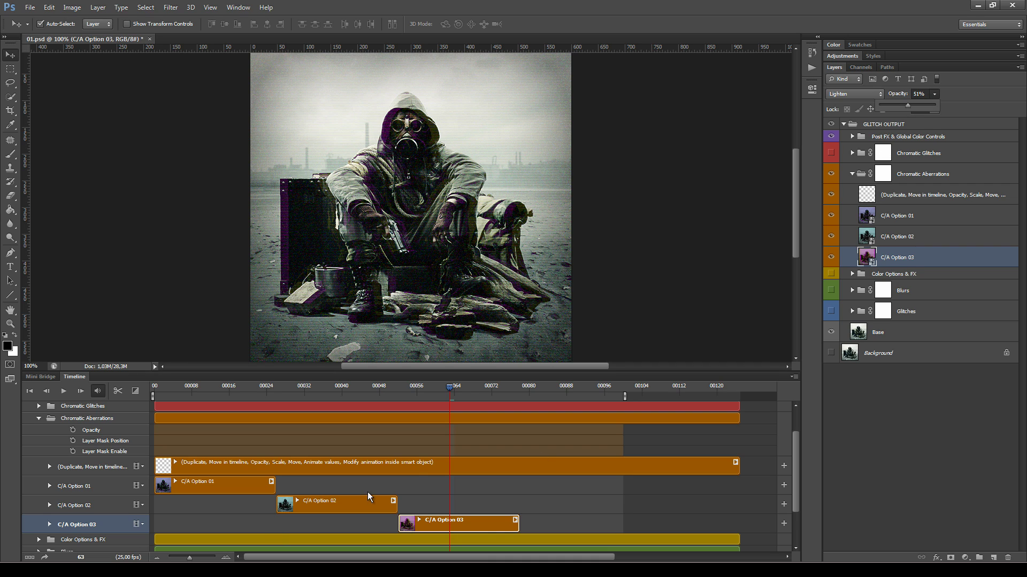
Step: Return the playhead to frame 0 and open the contents of the C/A Option 01 smart object
left_click(852, 174)
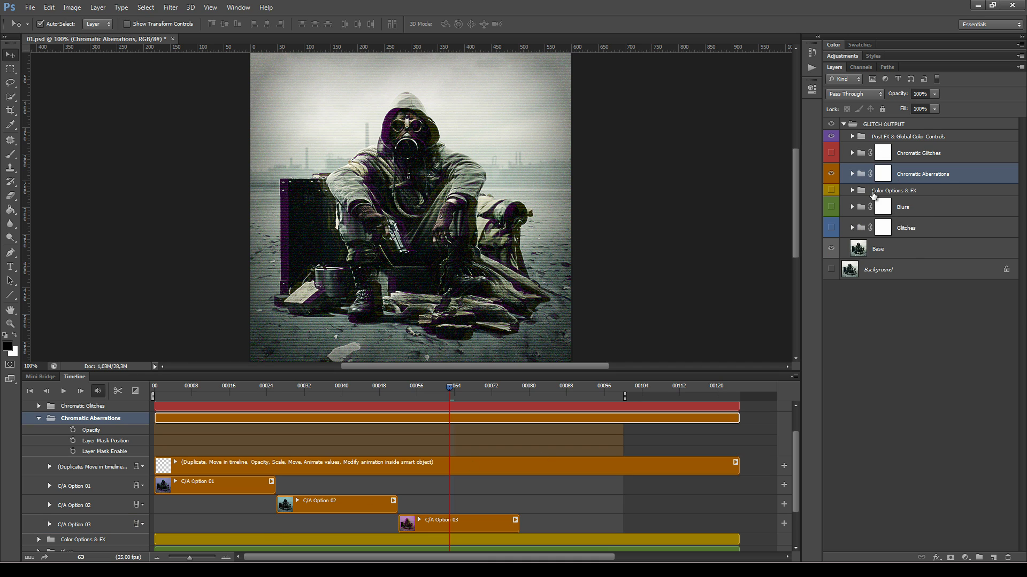
left_click(852, 174)
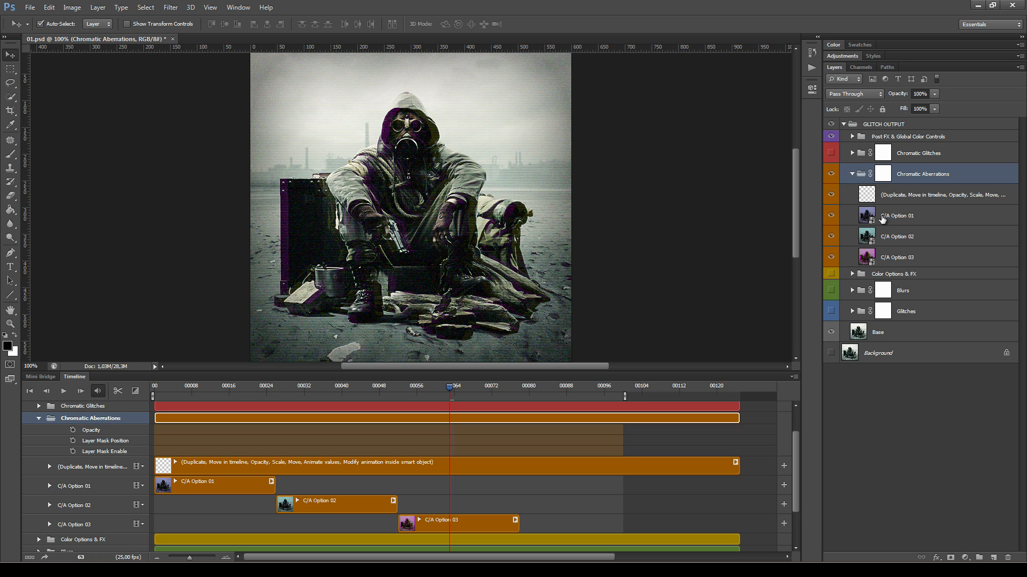
left_click(182, 488)
left_click_drag(448, 387, 139, 393)
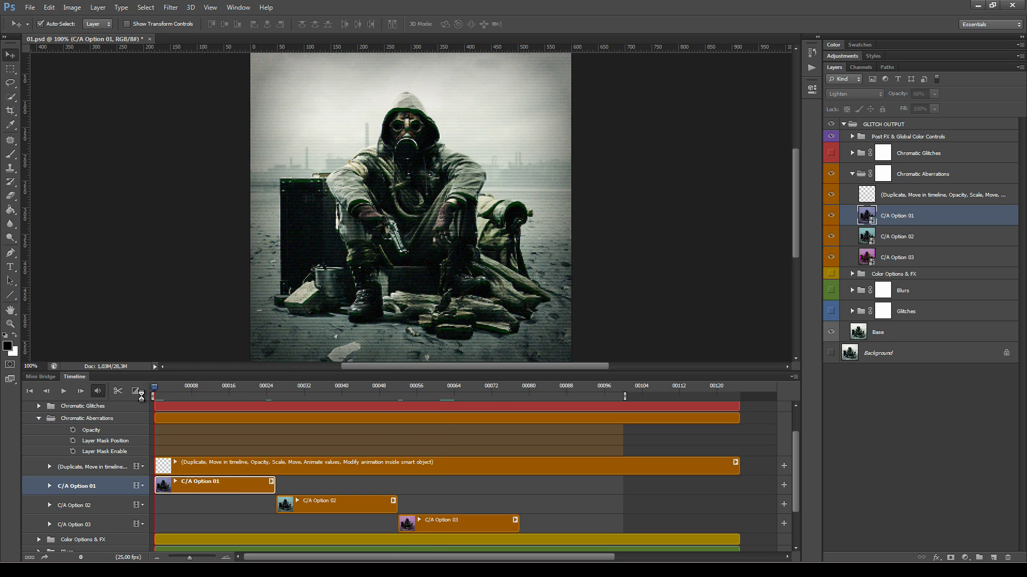
double_click(865, 214)
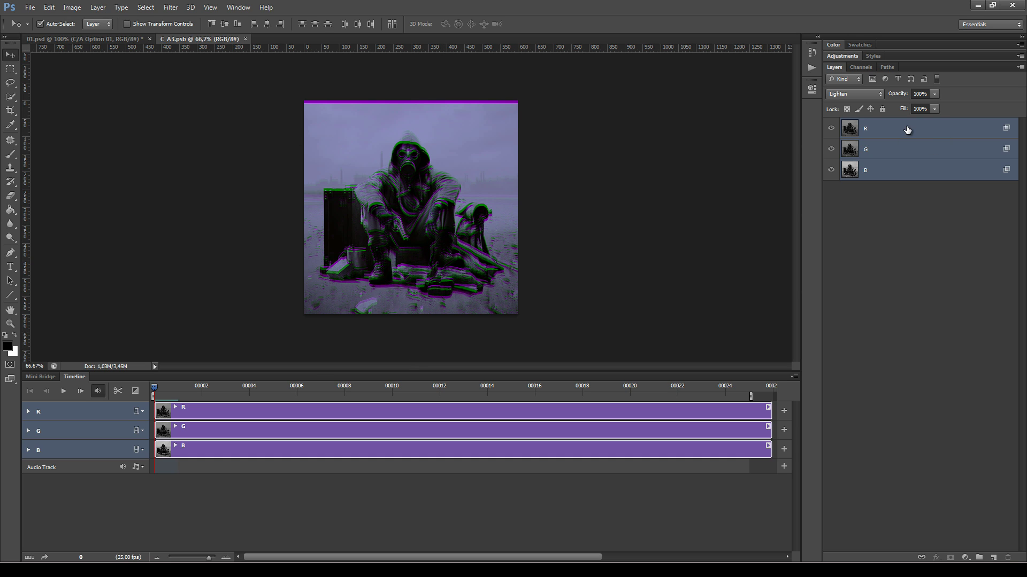
Step: Play the smart object's R, G and B channel animation and return the playhead to frame 0
left_click(905, 131)
left_click(904, 152)
left_click(903, 164)
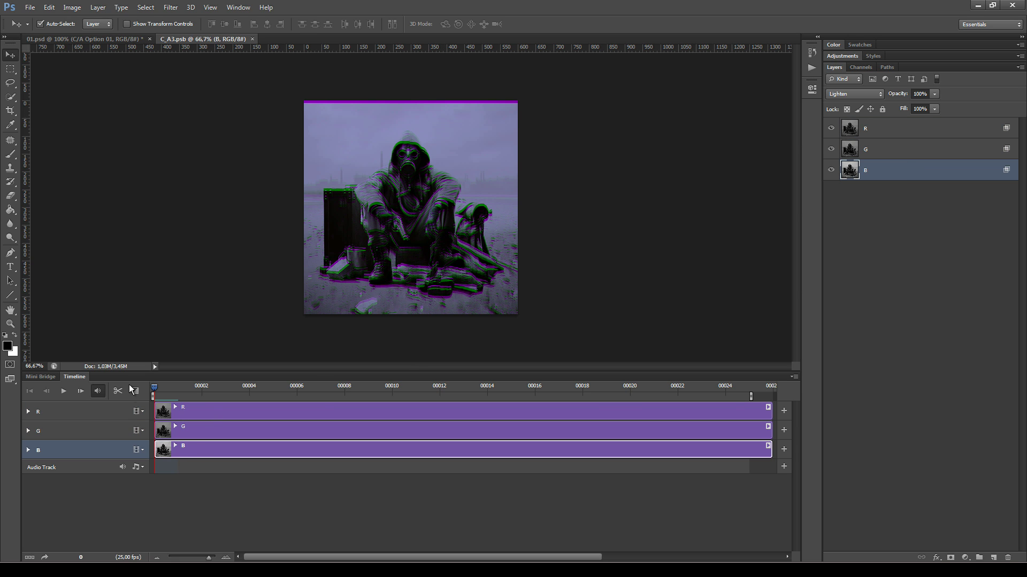
key("space")
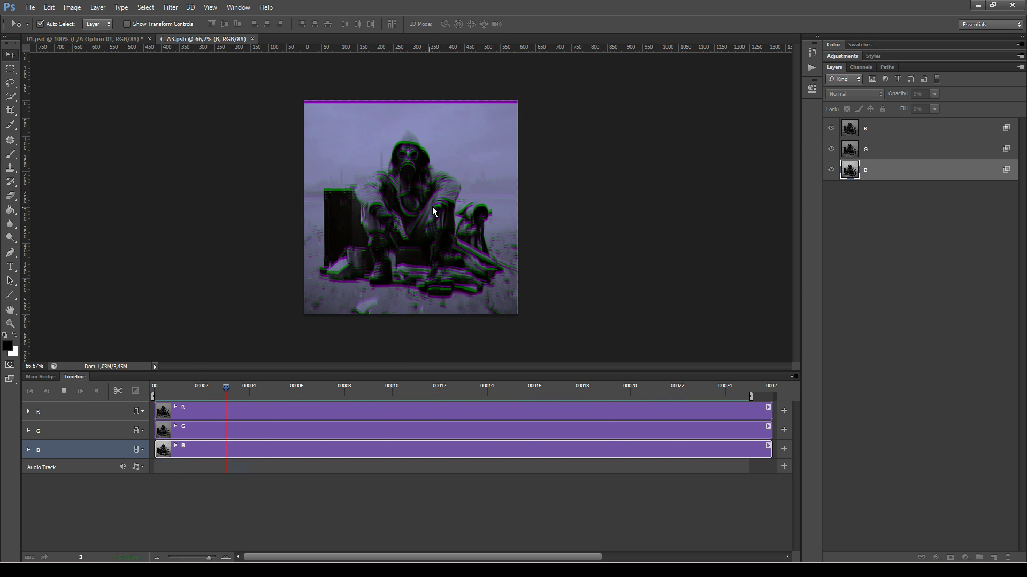
key("space")
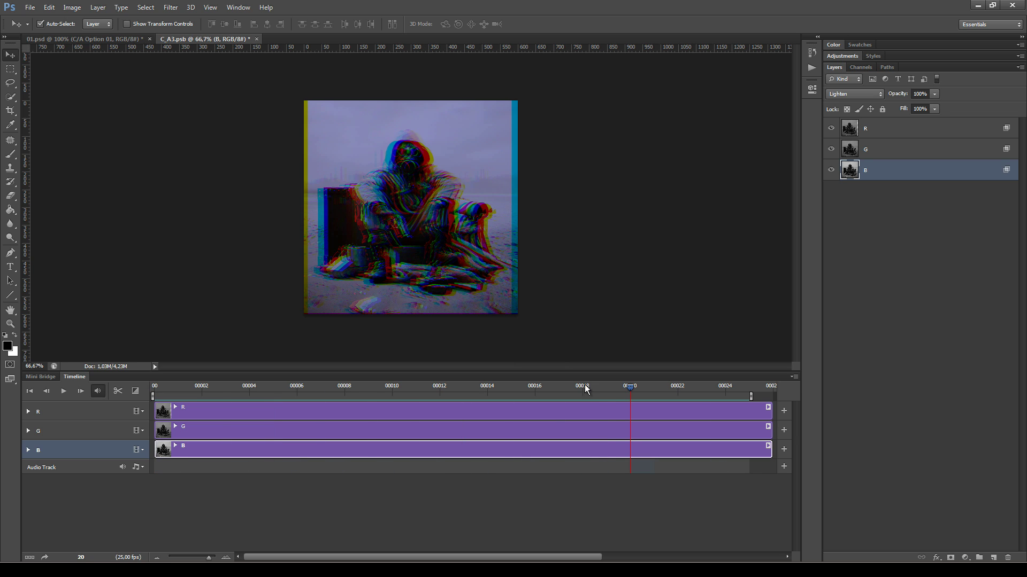
left_click_drag(629, 385, 152, 395)
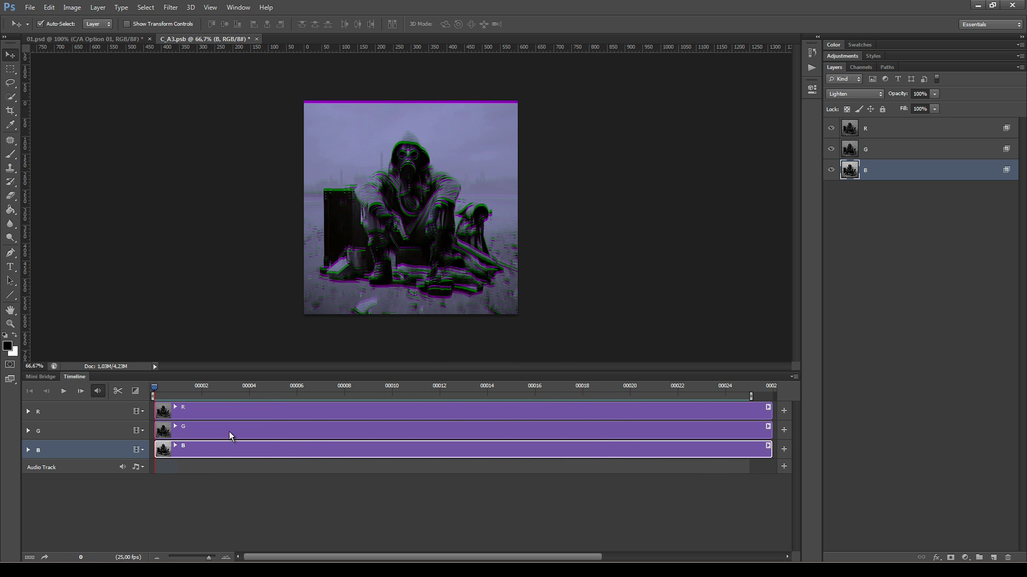
Step: Expand the R, G and B tracks in the timeline to examine their Position keyframes
left_click(176, 408)
left_click(176, 459)
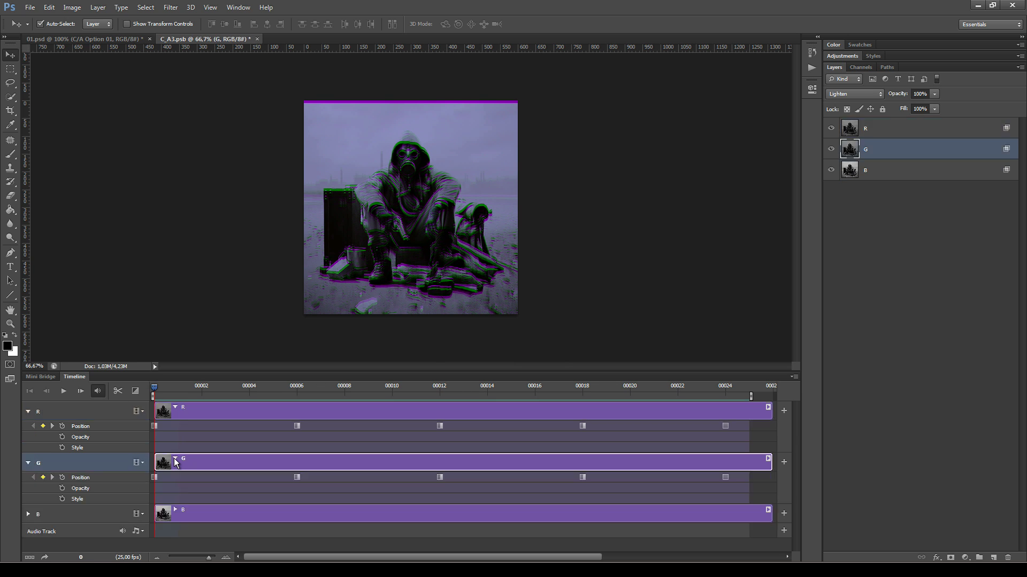
left_click(176, 511)
scroll(319, 479, "down", 1)
scroll(319, 479, "up", 1)
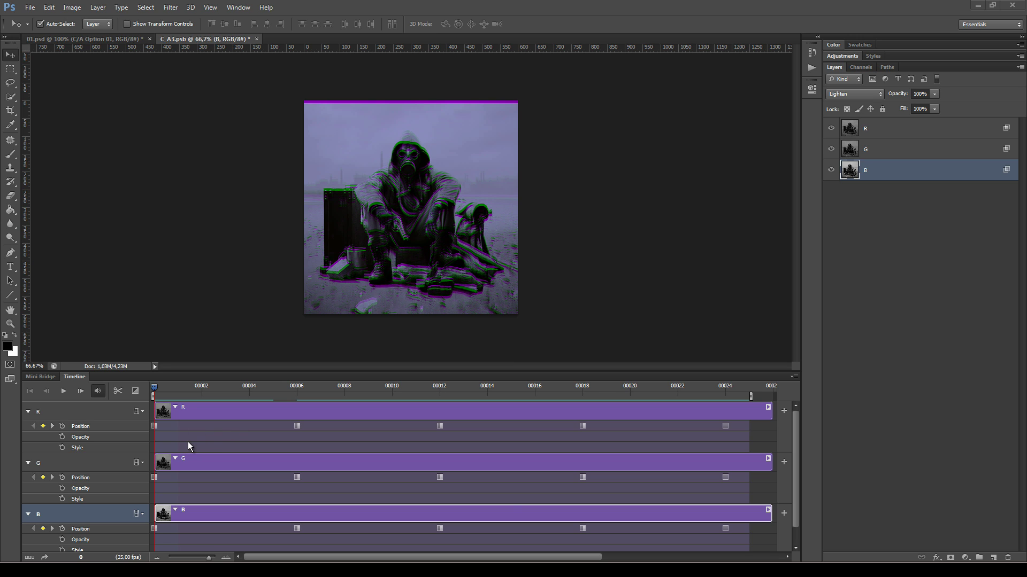
Step: Switch all R Position keyframes to linear interpolation and back to hold, and close C_A3.psb without saving
left_click(723, 425)
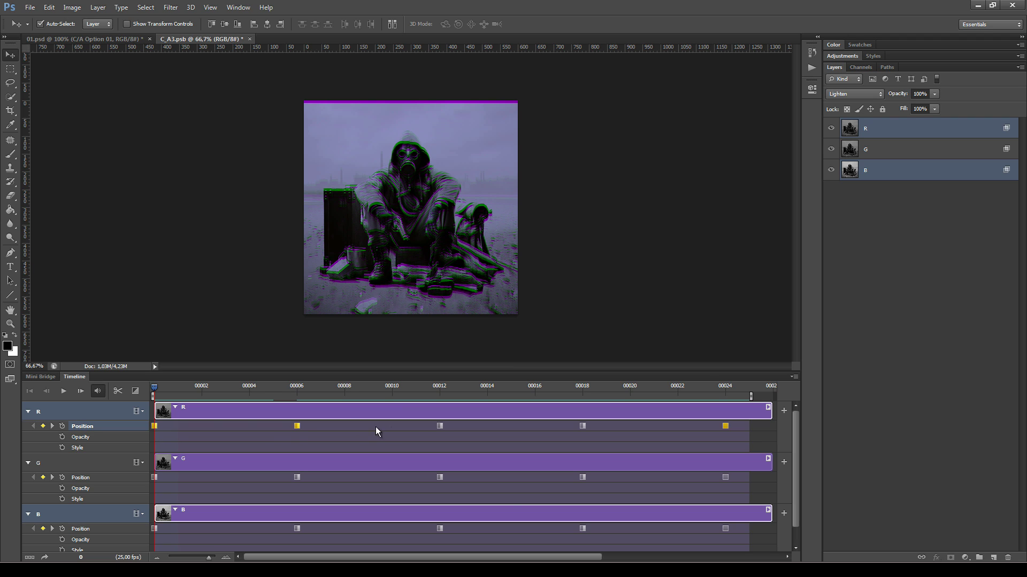
right_click(582, 426)
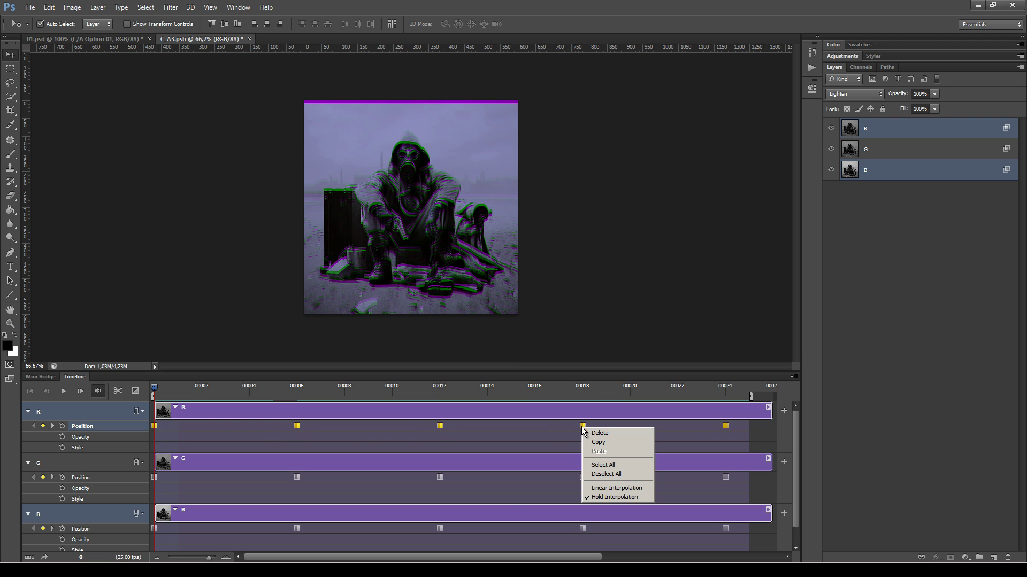
left_click(635, 490)
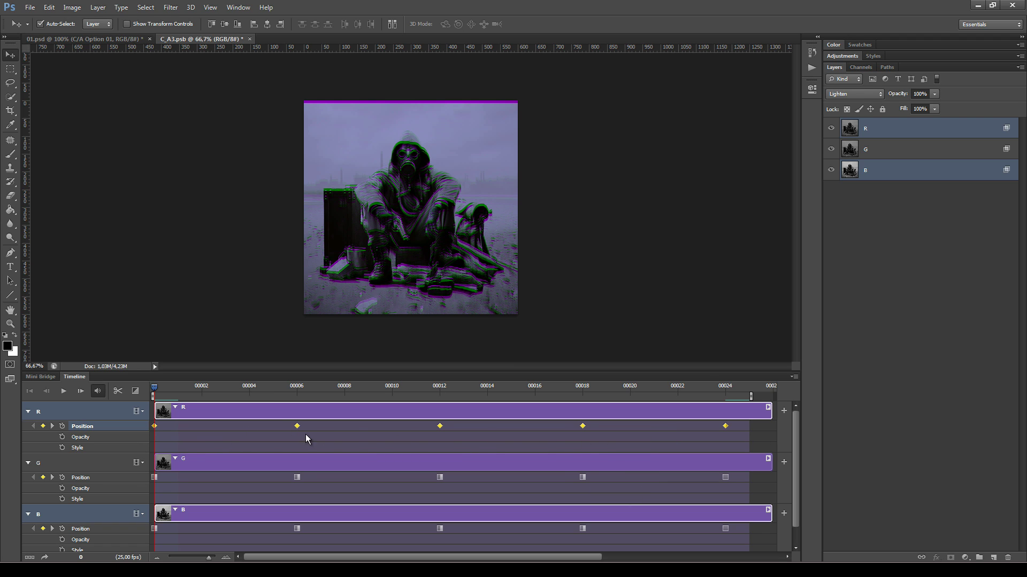
right_click(581, 425)
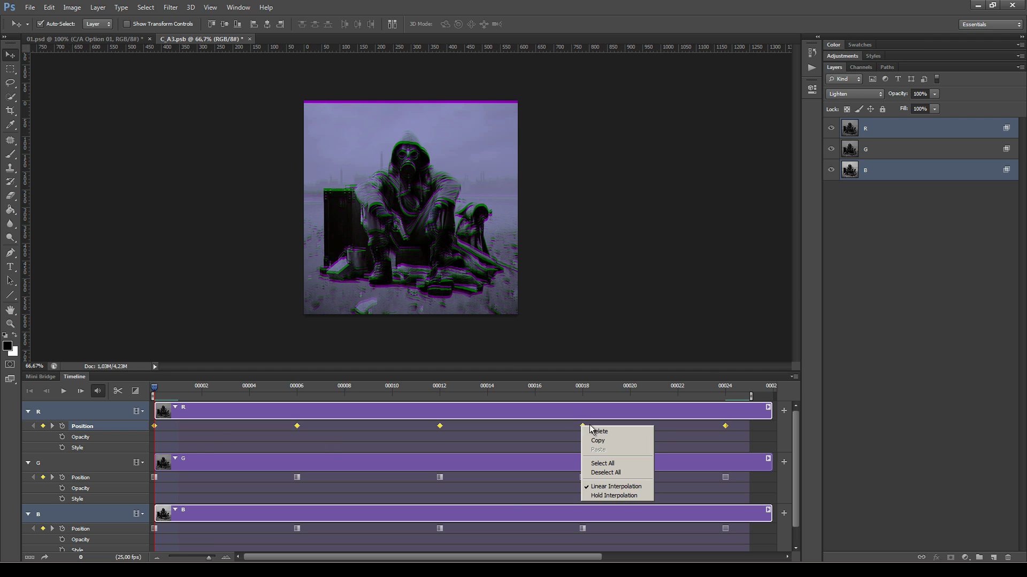
left_click(603, 496)
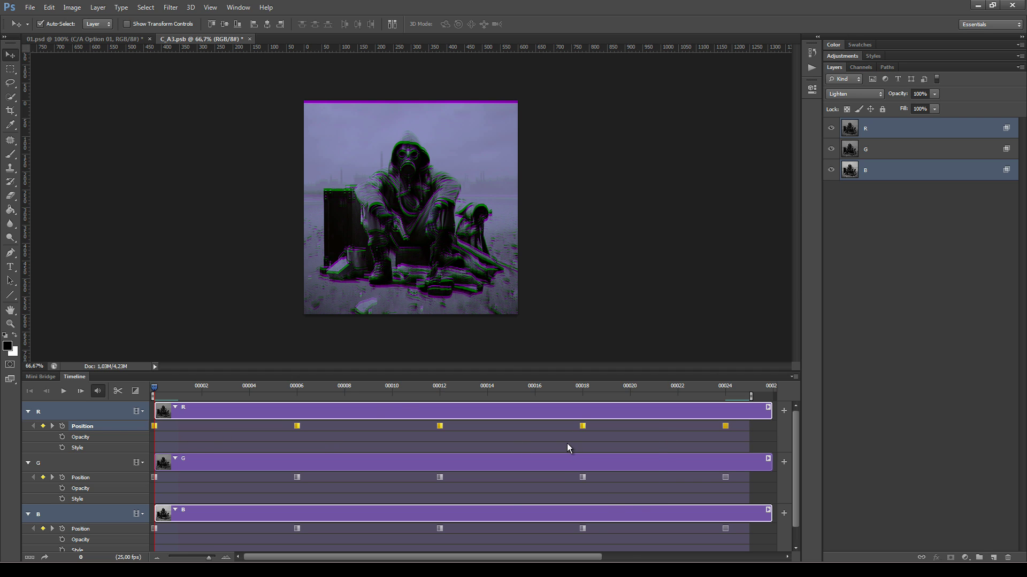
key("ctrl+w")
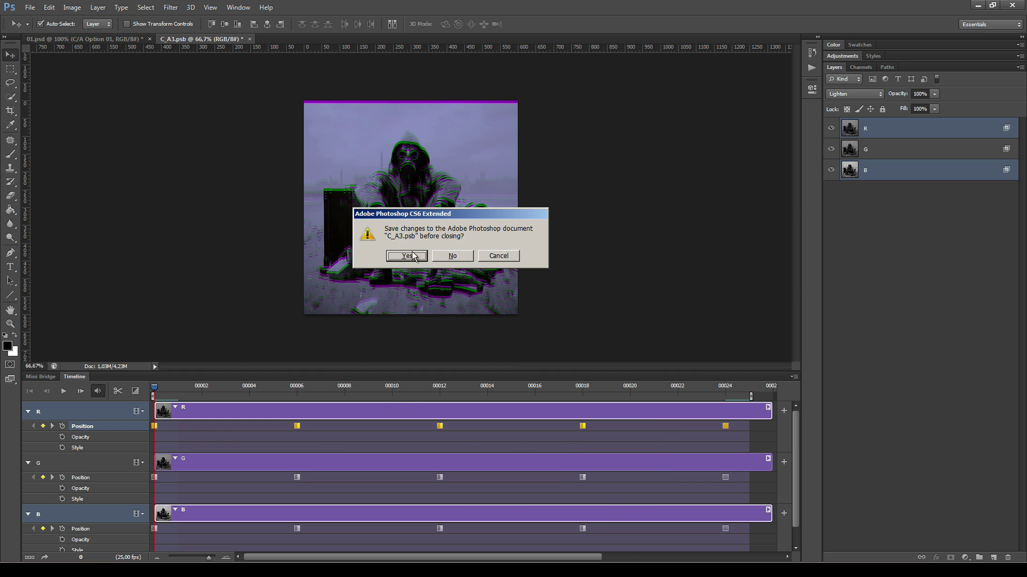
left_click(455, 257)
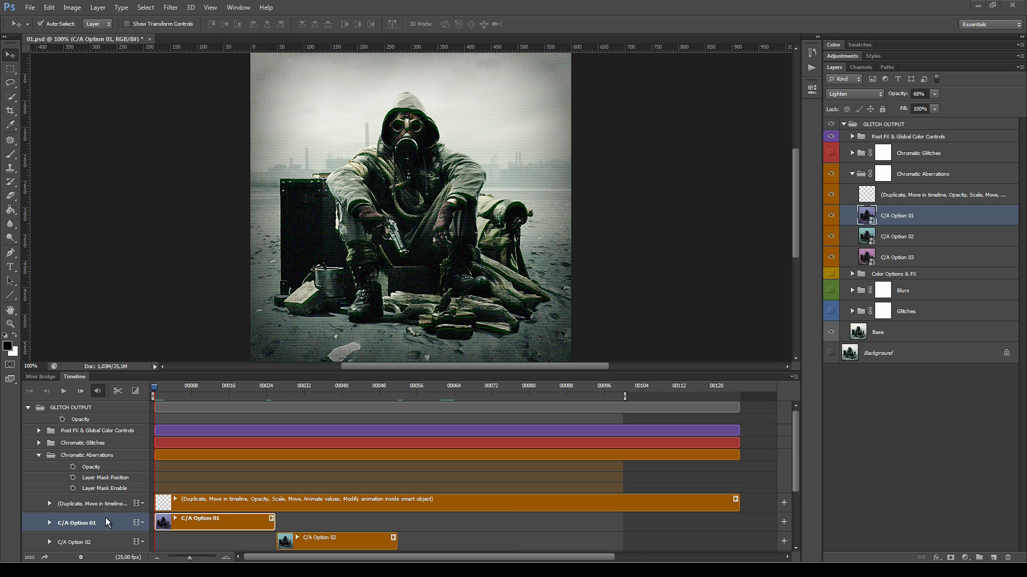
Step: Select C/A Option 01 in the timeline and hide the C/A Option 02 and C/A Option 03 layers
left_click(208, 502)
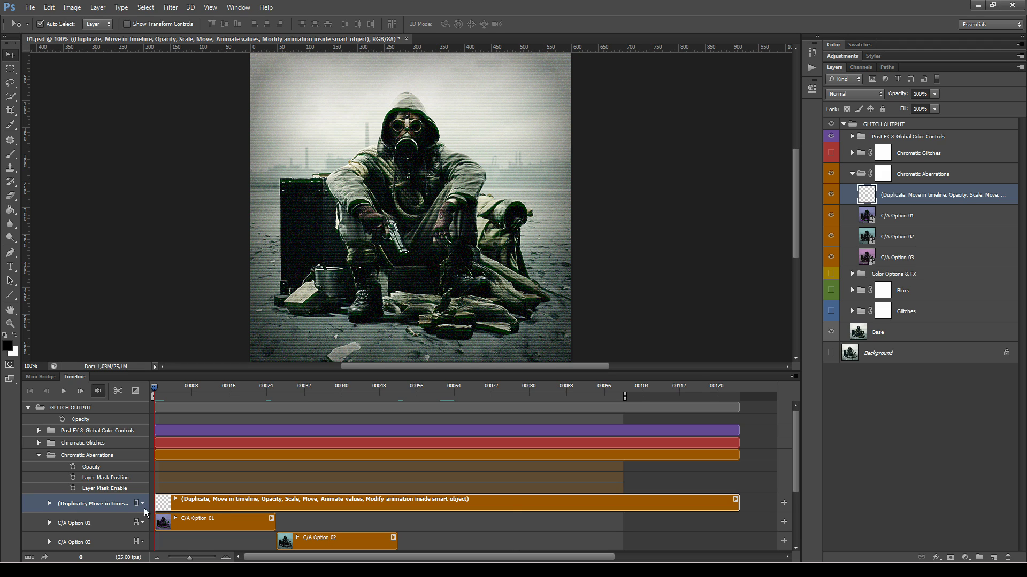
left_click_drag(795, 474, 797, 489)
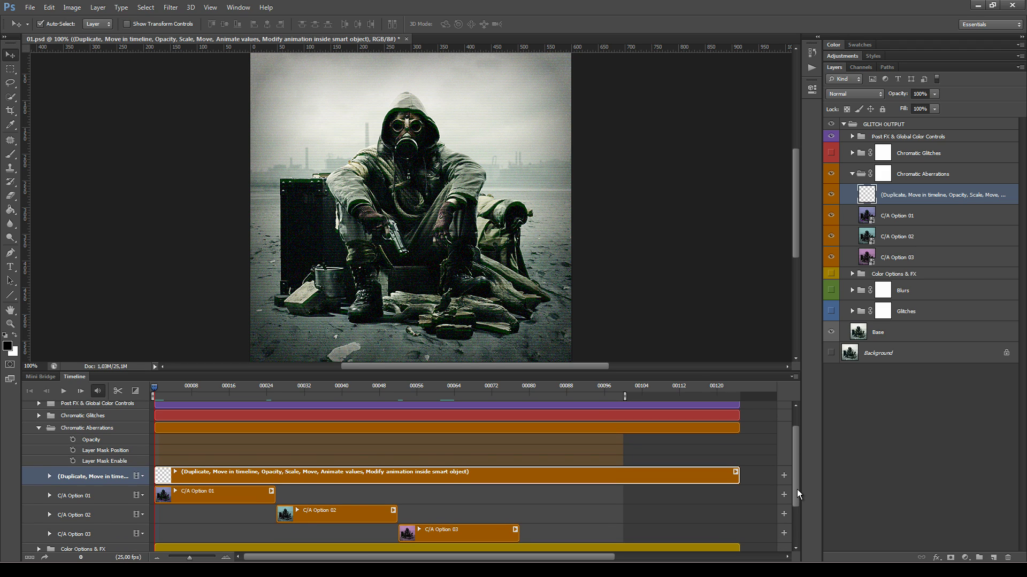
left_click(193, 500)
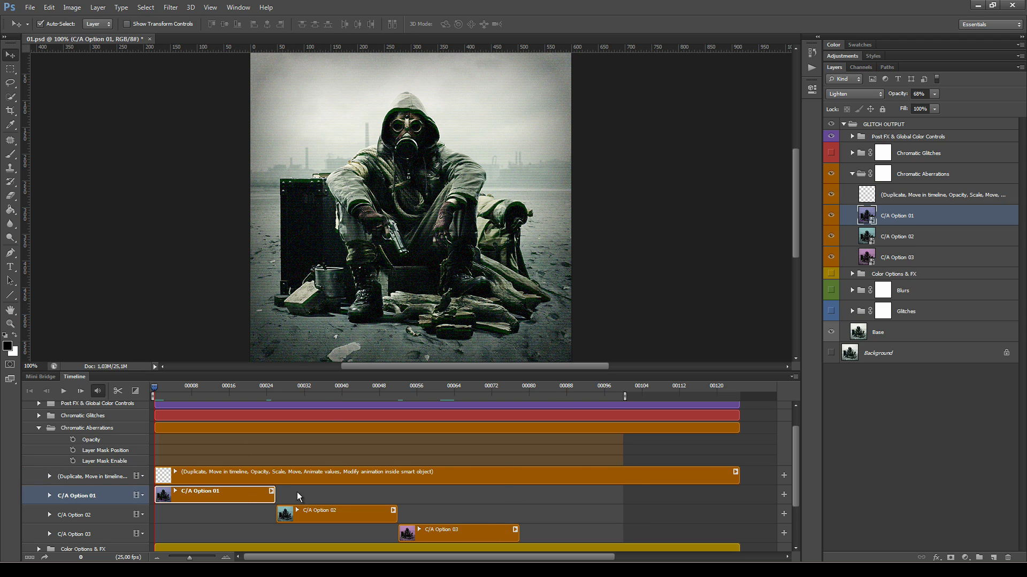
left_click_drag(831, 236, 831, 263)
Step: Duplicate C/A Option 01 three times and arrange the copies end to end after the original clip in the timeline
key("ctrl+j")
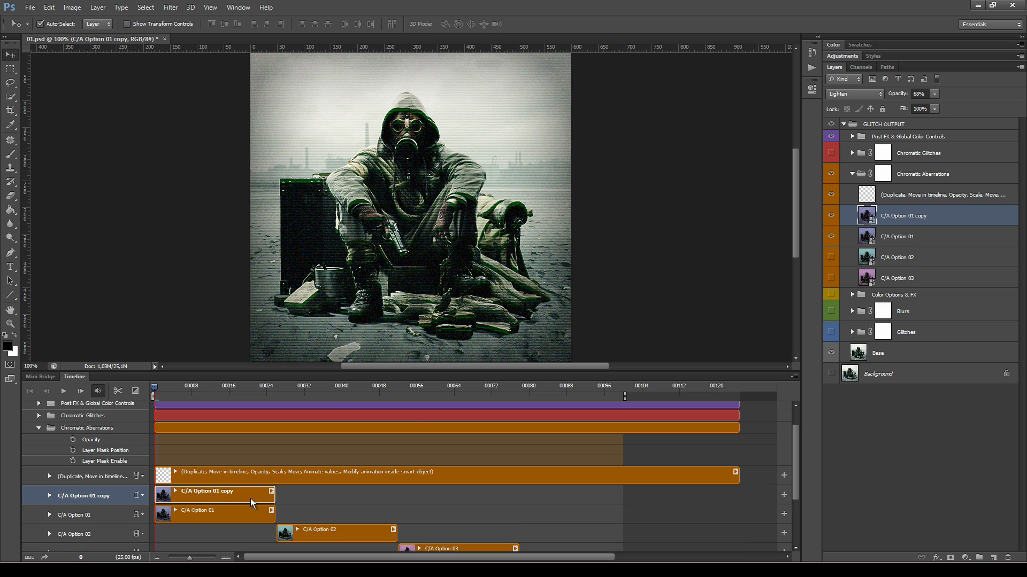
left_click_drag(251, 499, 516, 497)
key("ctrl+j")
key("ctrl+j")
left_click_drag(243, 496, 608, 495)
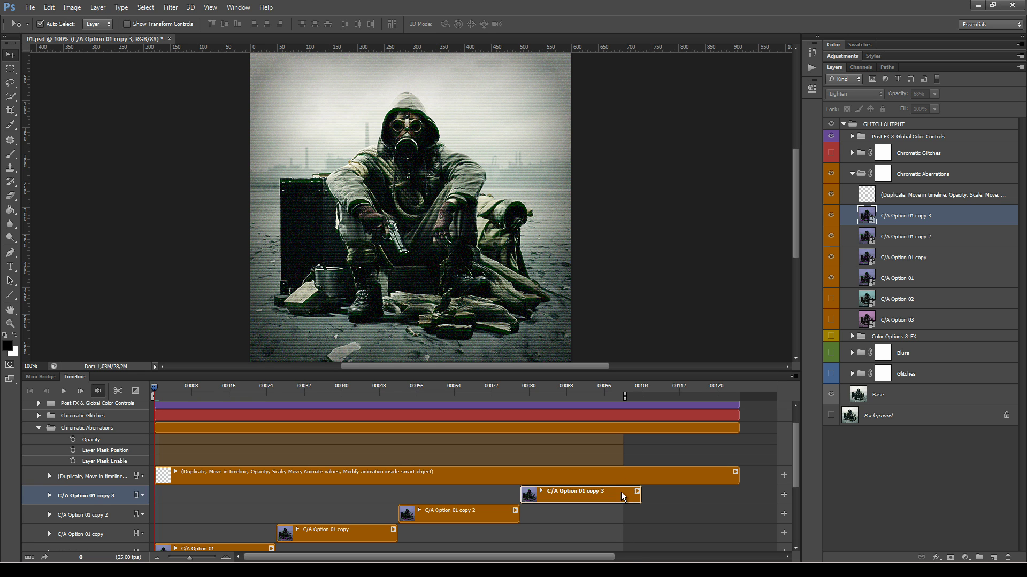
Step: Play back the duplicated C/A Option 01 clips and delete the three copies, keeping the original layer
key("space")
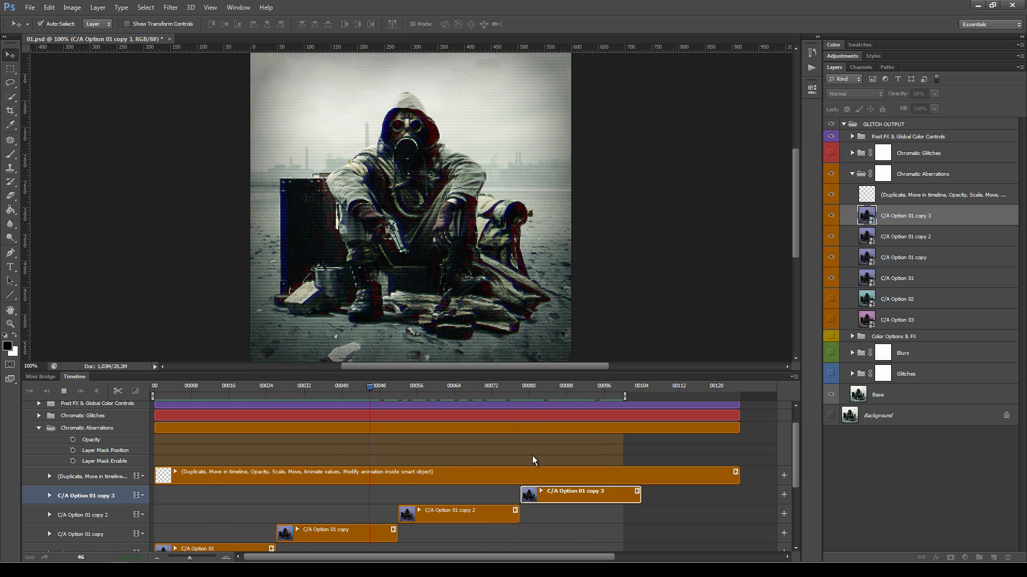
key("space")
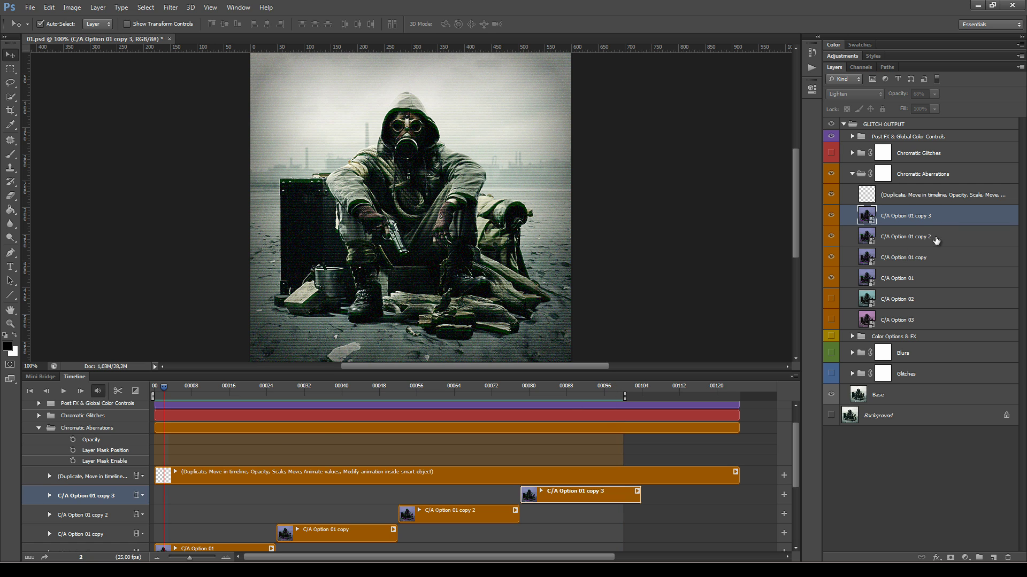
left_click(930, 261, "shift")
left_click_drag(969, 249, 1013, 552)
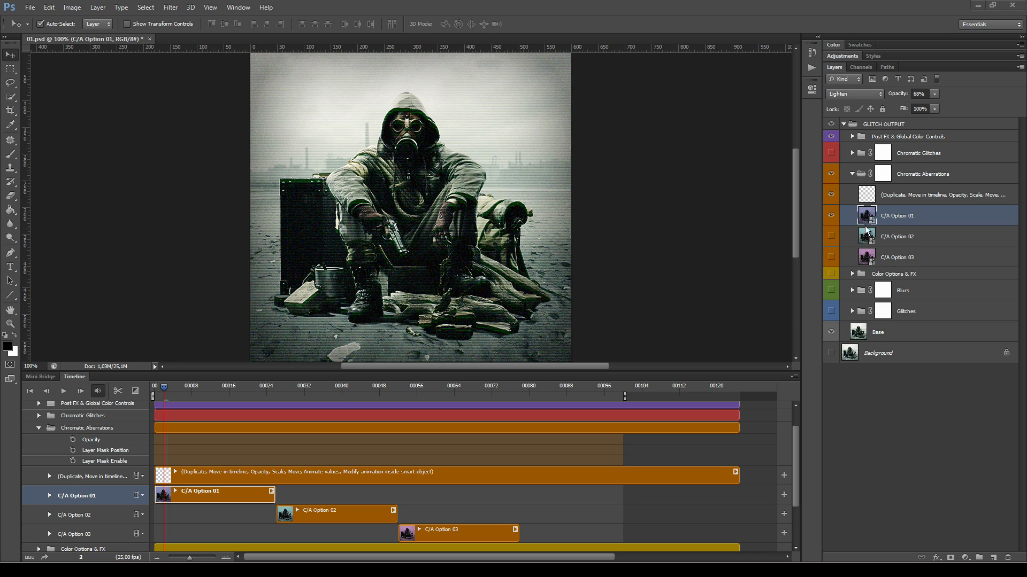
Step: Make the Color Options & FX group and its B/W Option 1 subgroup visible and play back the animation
left_click(923, 175)
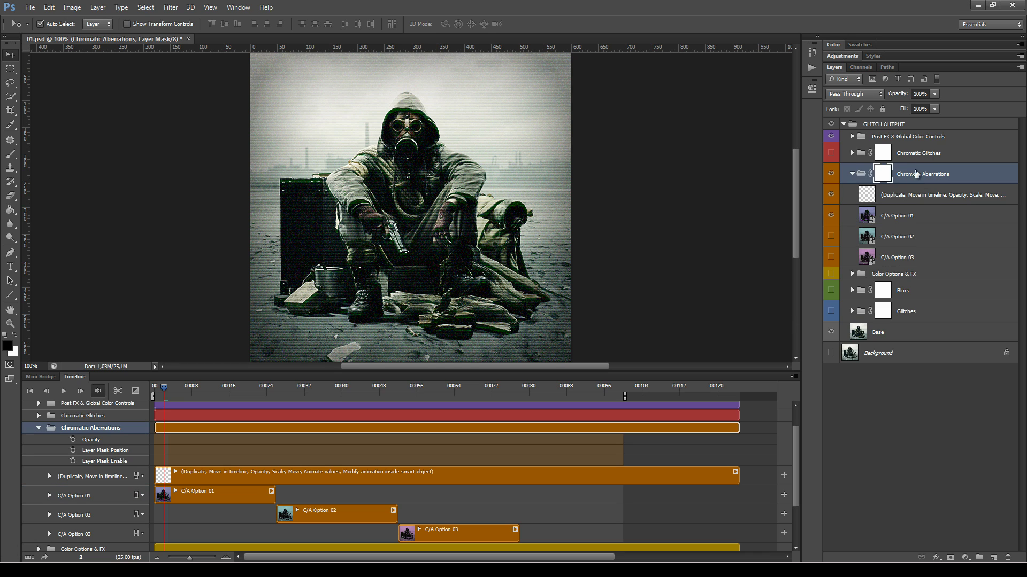
left_click(931, 155)
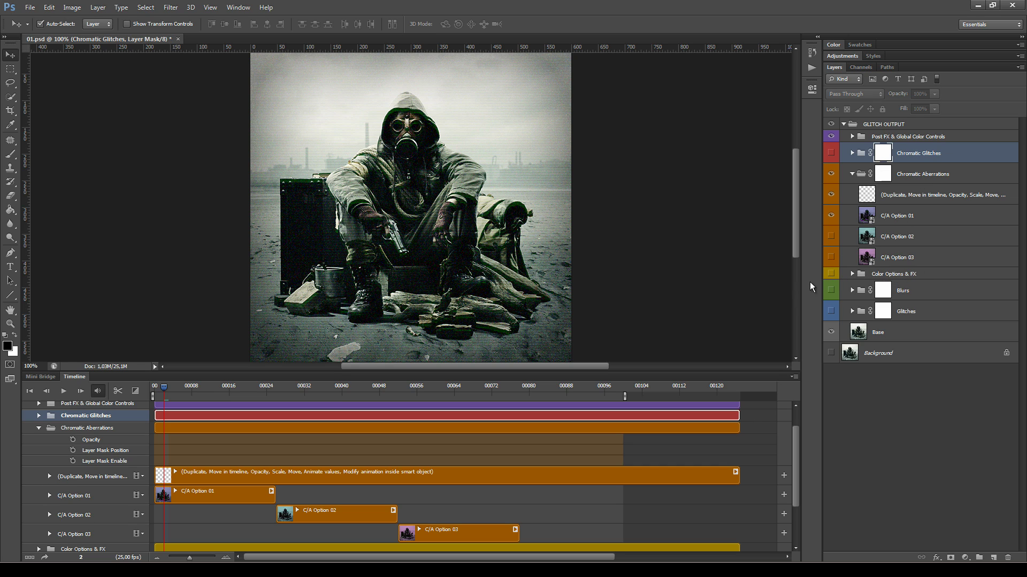
left_click(852, 275)
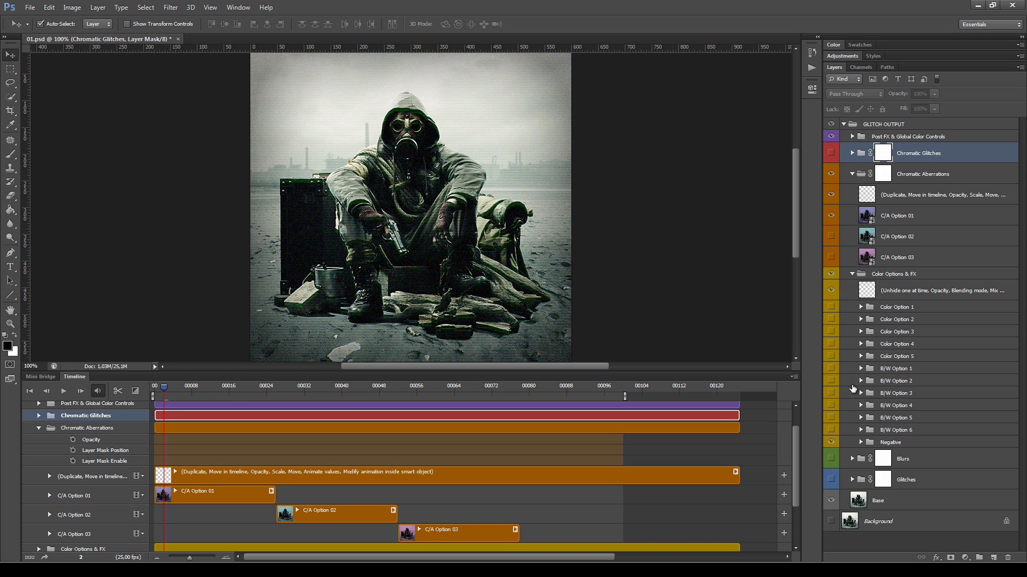
left_click(831, 442)
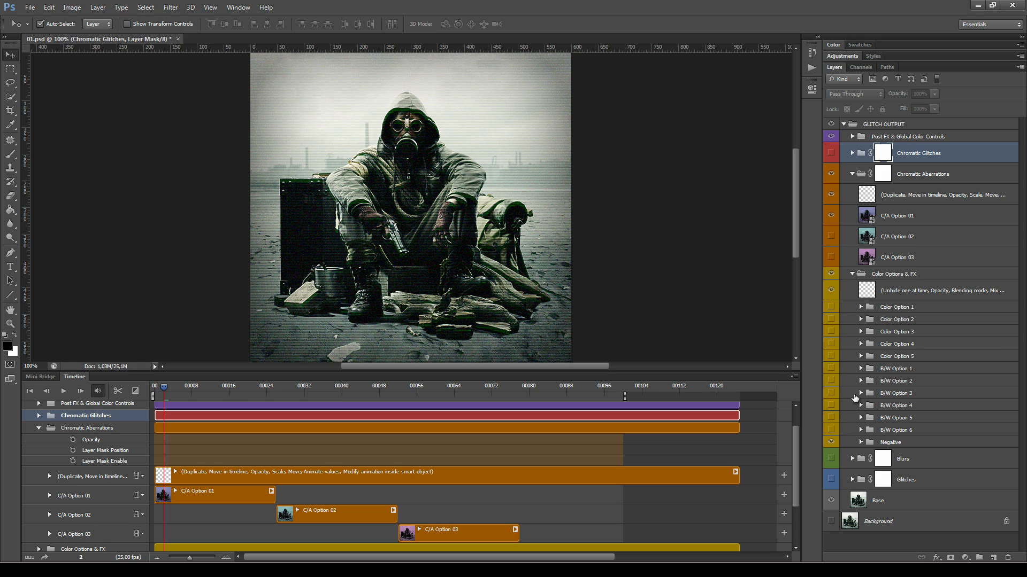
left_click(831, 369)
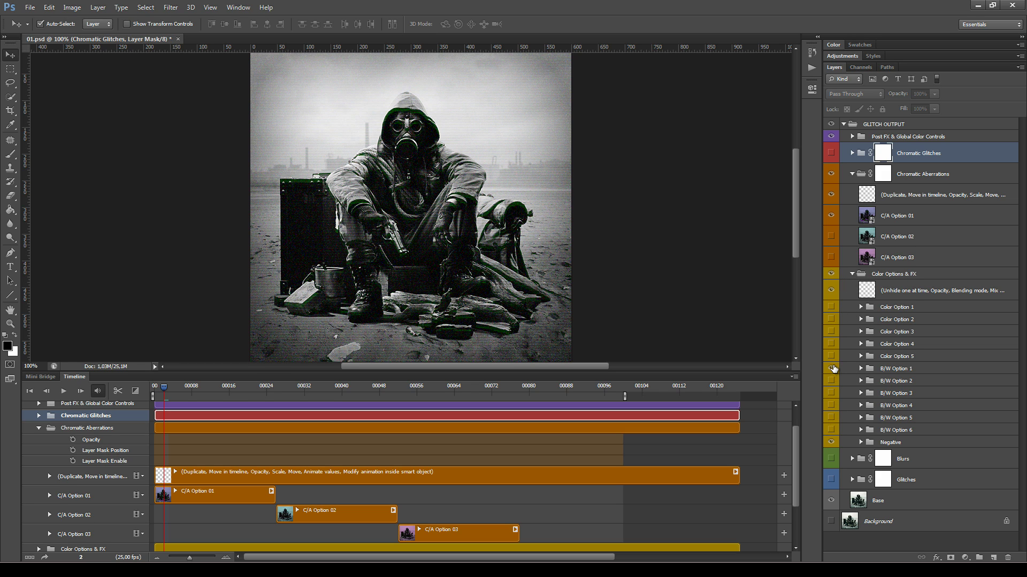
left_click(853, 274)
key("space")
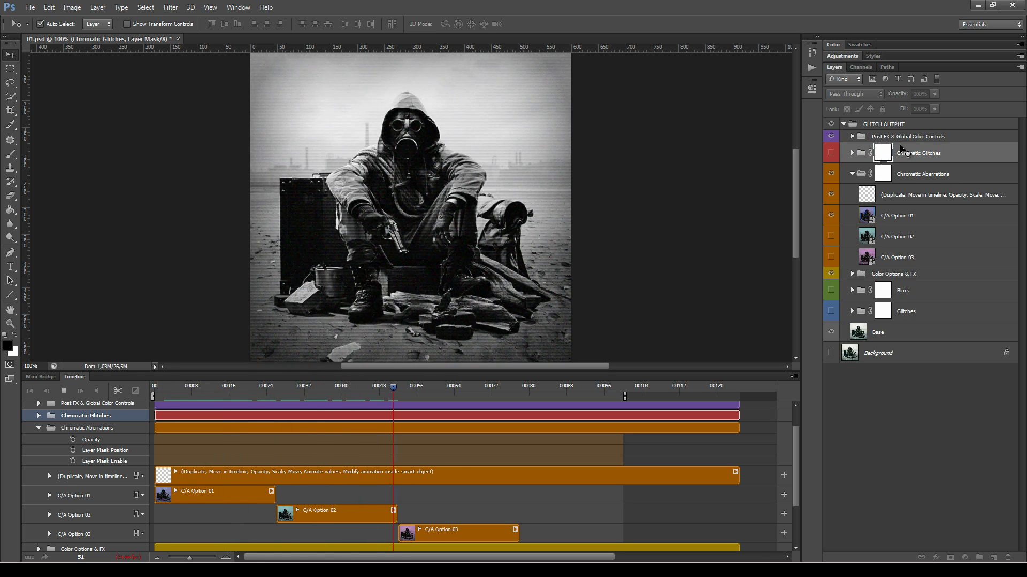
key("space")
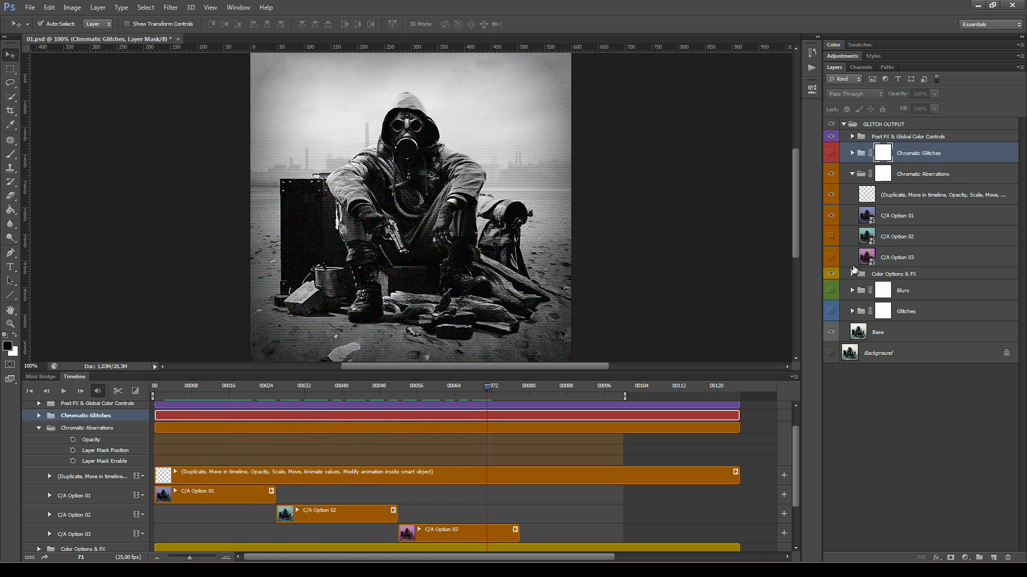
Step: Check the Color Options & FX group's contents, collapse it again and replay the black-and-white animation from an earlier frame
left_click(852, 274)
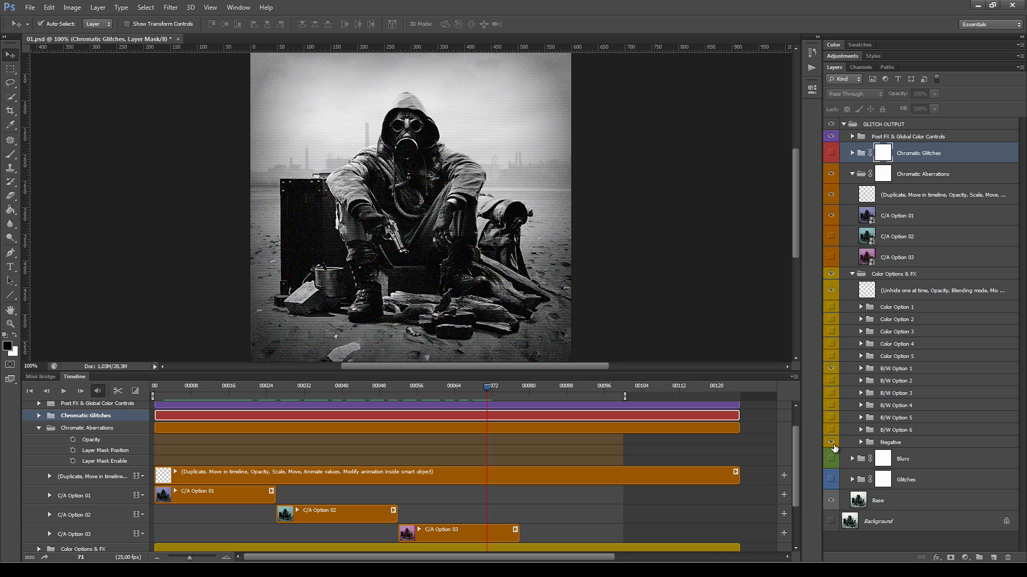
left_click(862, 275)
left_click(852, 274)
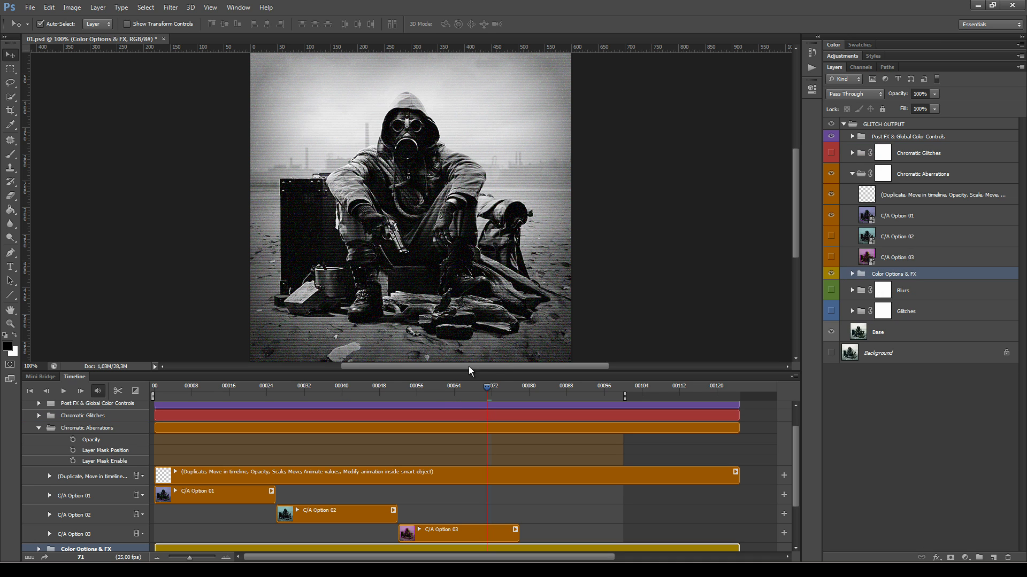
left_click_drag(483, 390, 264, 390)
key("space")
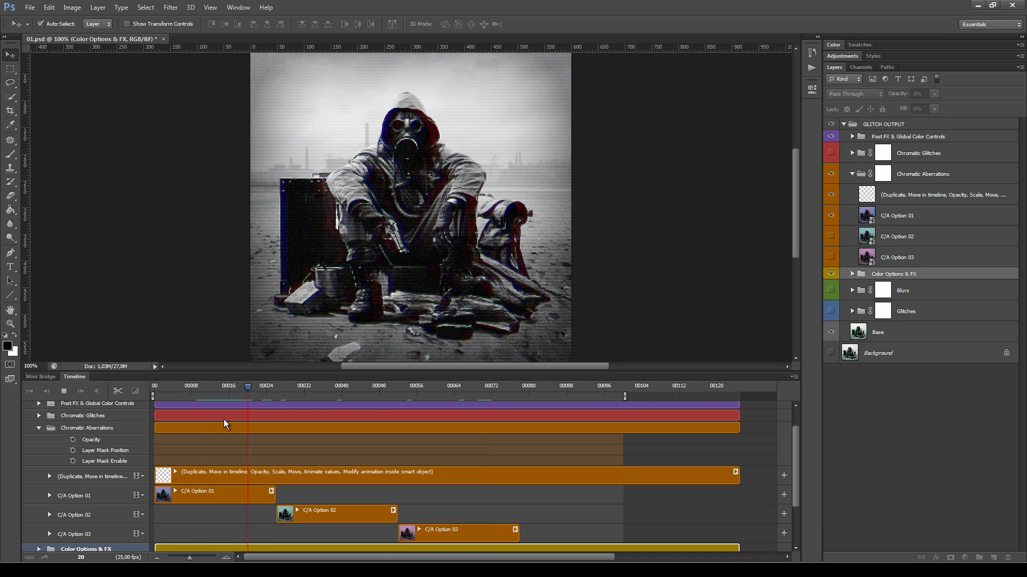
key("space")
Step: Show the C/A Option 02 and C/A Option 03 layers and play the animation from the start of the timeline
left_click_drag(830, 238, 830, 259)
left_click_drag(502, 389, 154, 393)
key("space")
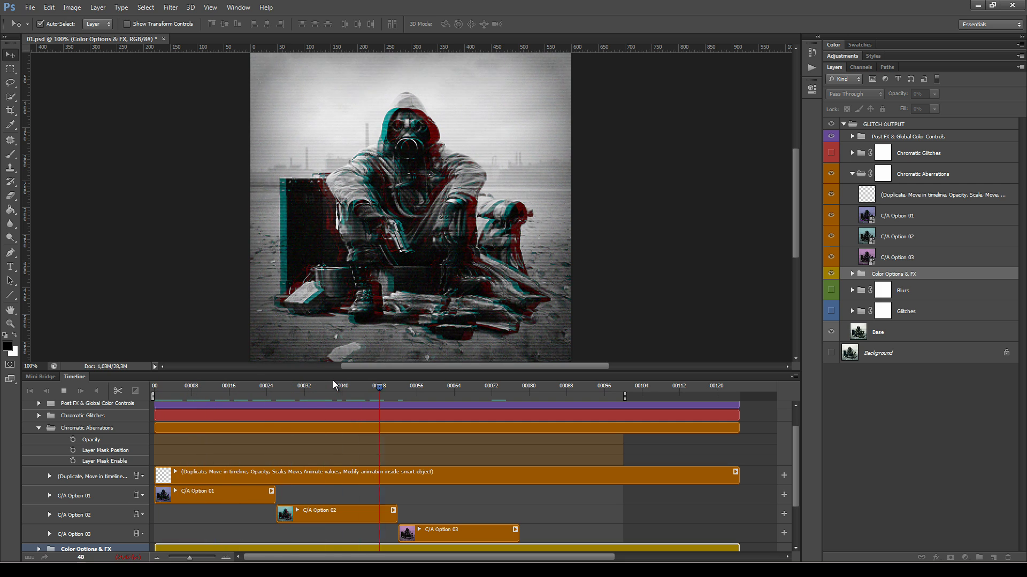
key("space")
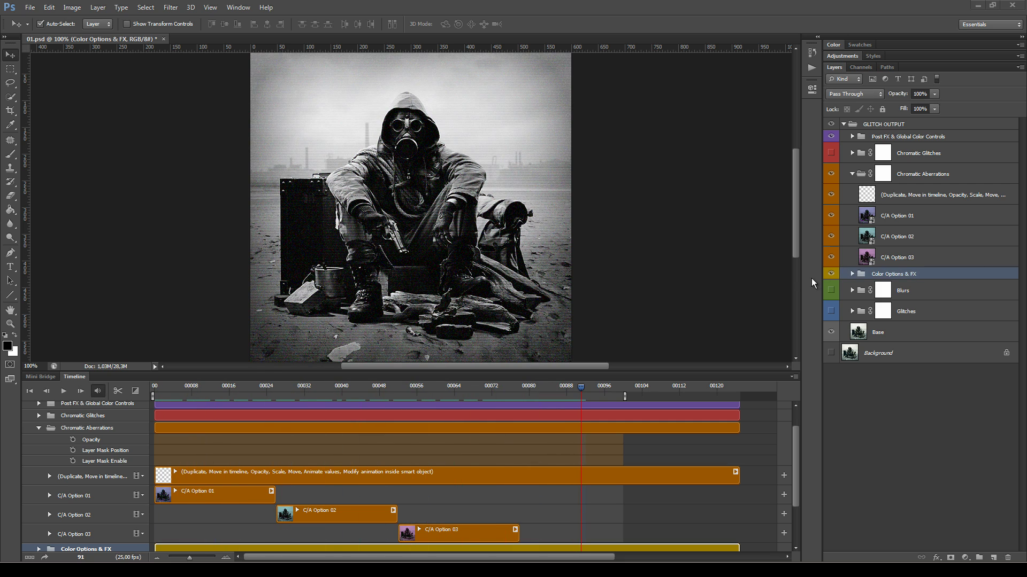
Step: Collapse the Chromatic Aberrations group and hide both it and the Color Options & FX group
left_click(852, 174)
left_click(831, 189)
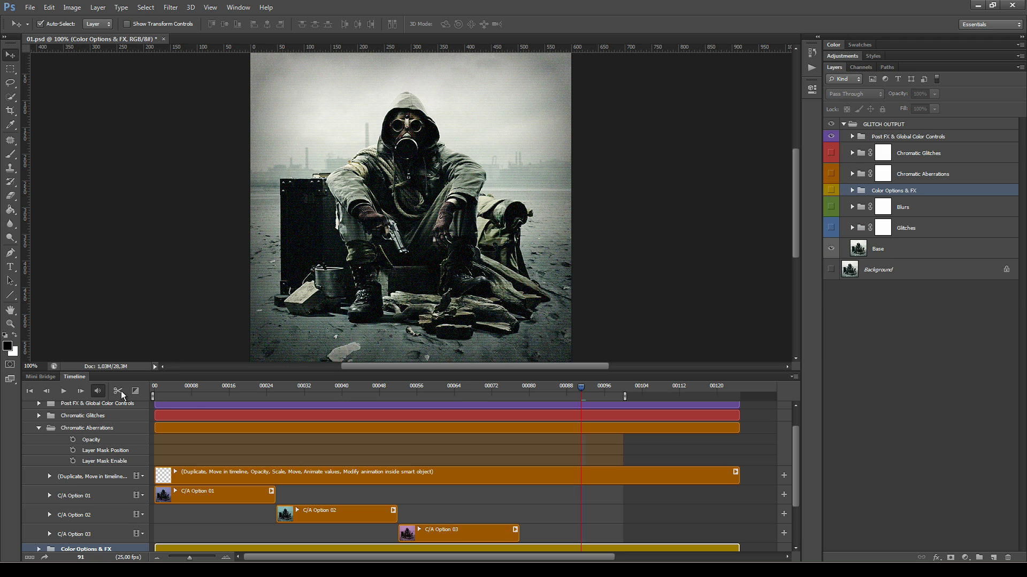
left_click(39, 428)
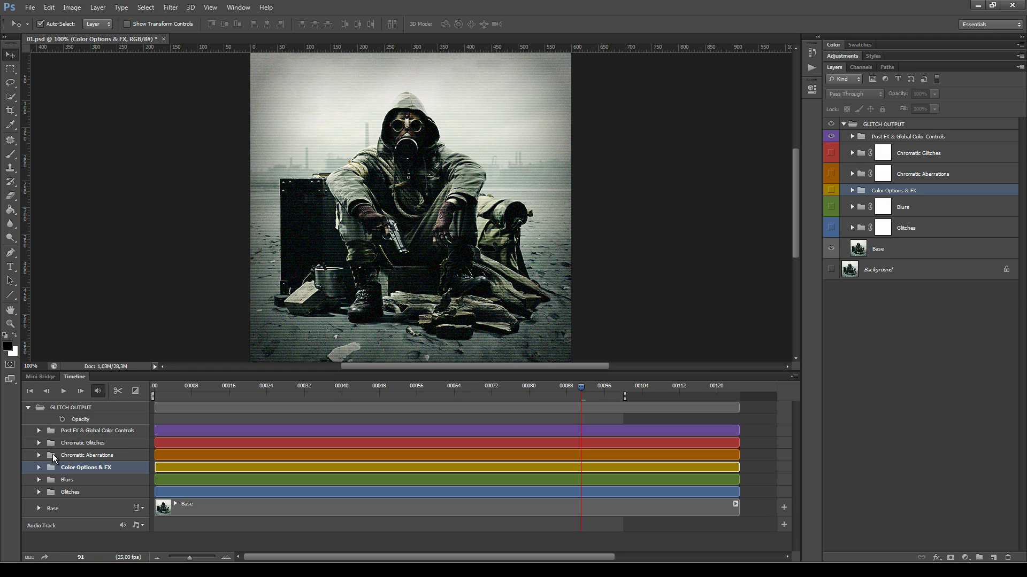
Step: Show the Chromatic Glitches group and expand it in both the layer stack and the timeline
left_click(929, 158)
left_click(830, 153)
left_click(852, 153)
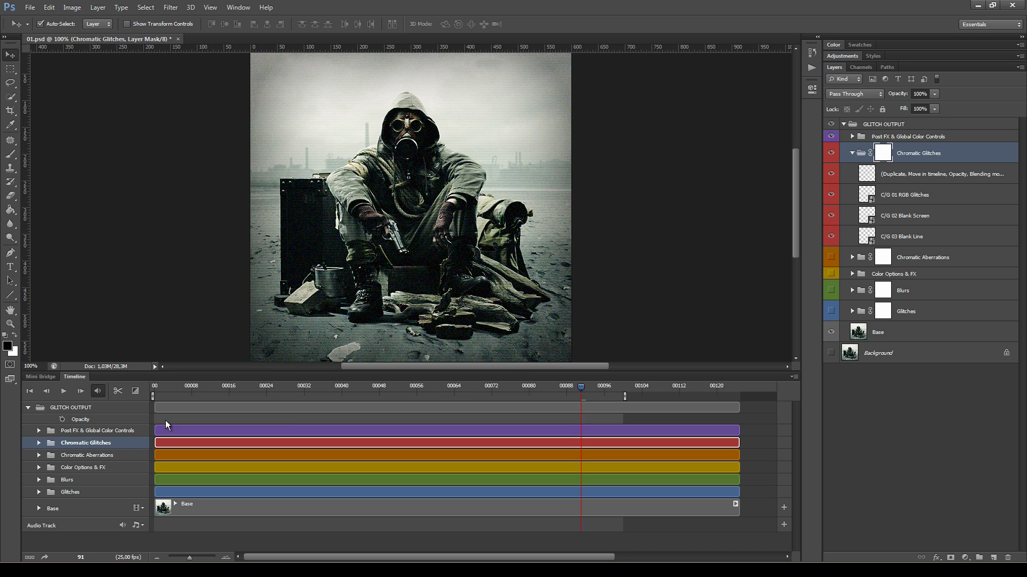
left_click(38, 444)
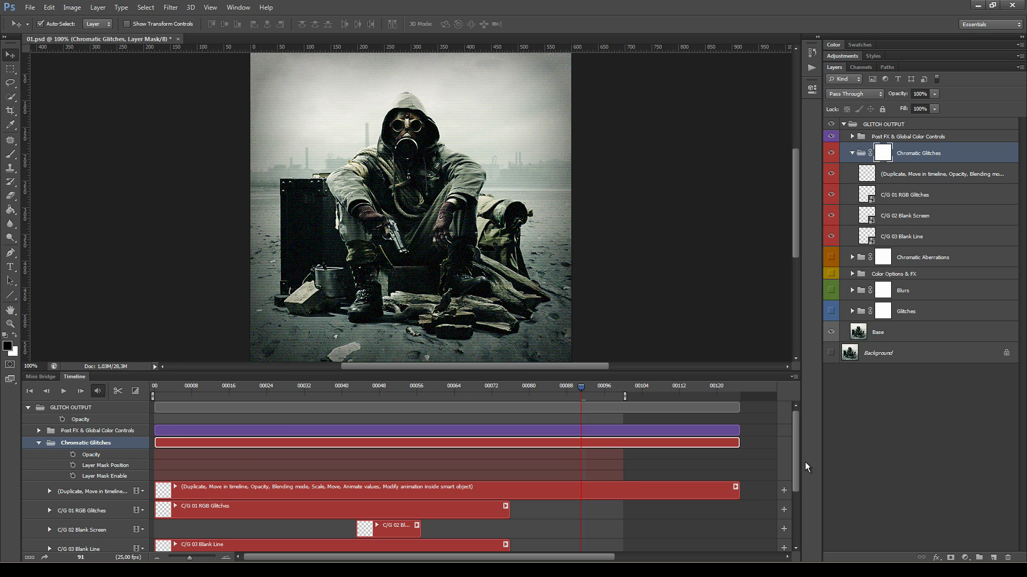
left_click_drag(794, 467, 800, 486)
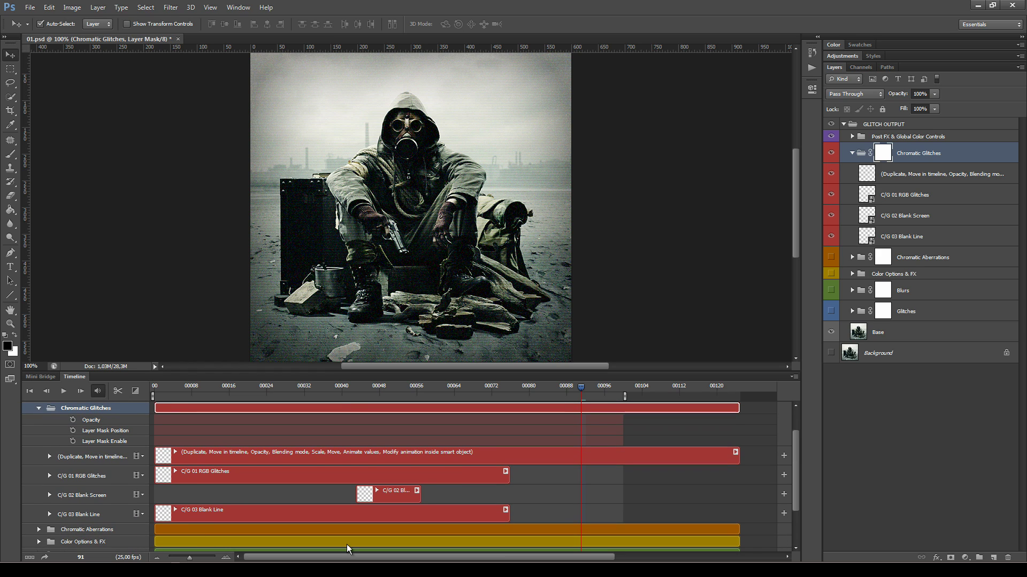
Step: Examine the clips of the three C/G layers on the timeline, scrubbing to frame 50 within C/G 02 Blank Screen
left_click(945, 198)
left_click(946, 216)
left_click(949, 235)
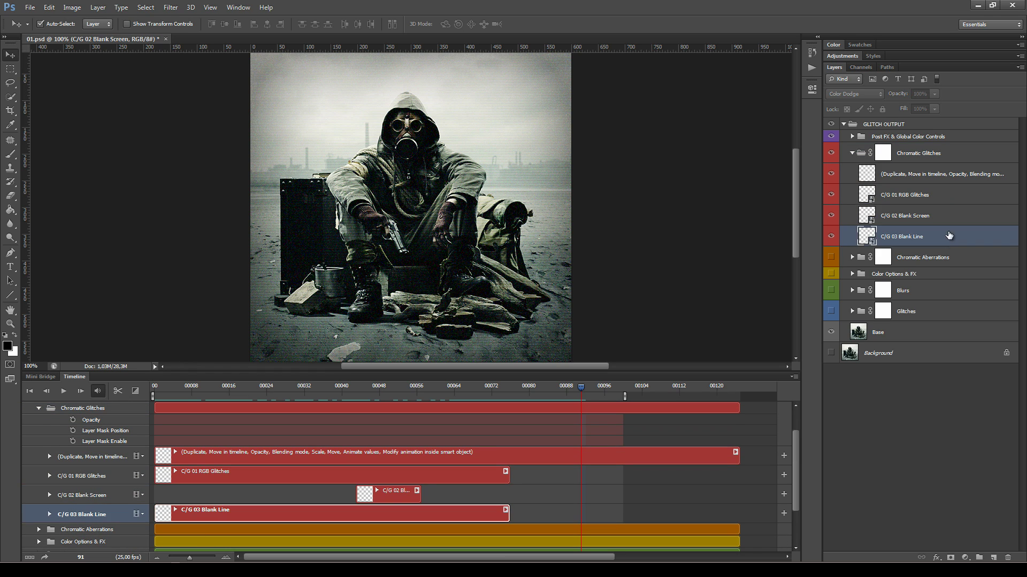
left_click(947, 202)
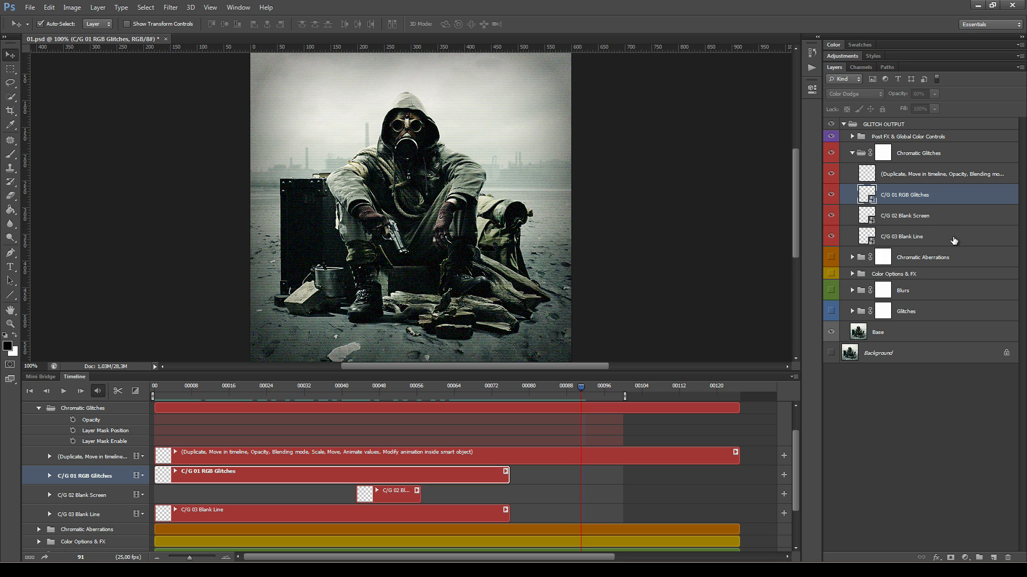
left_click(954, 239, "ctrl")
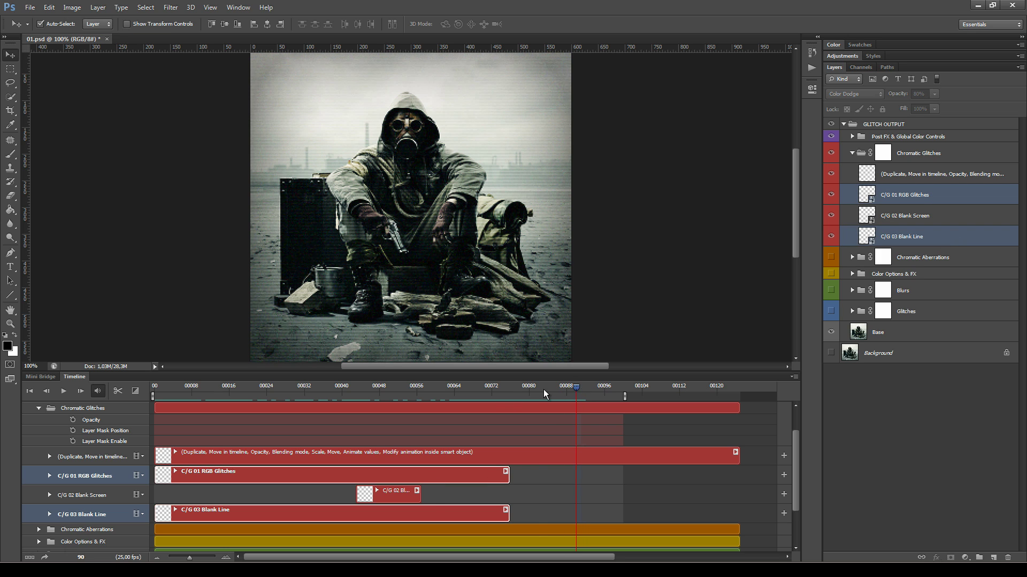
left_click(510, 392)
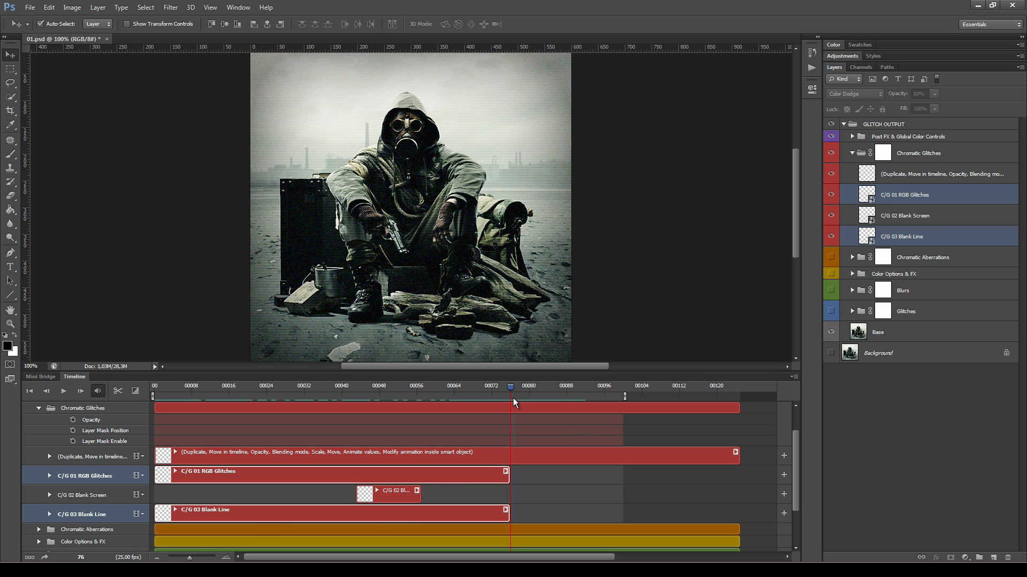
left_click(959, 219)
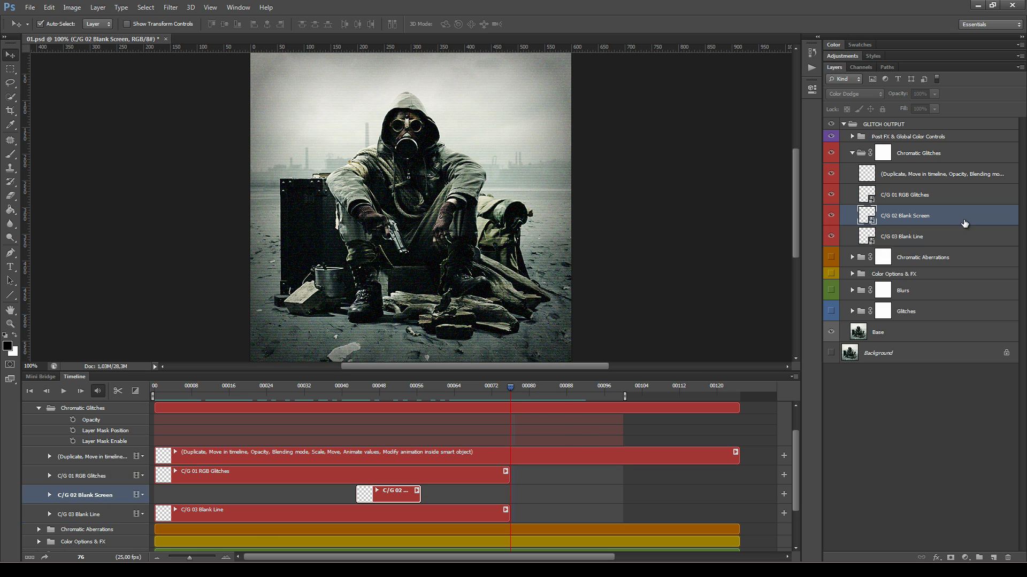
left_click_drag(511, 391, 388, 412)
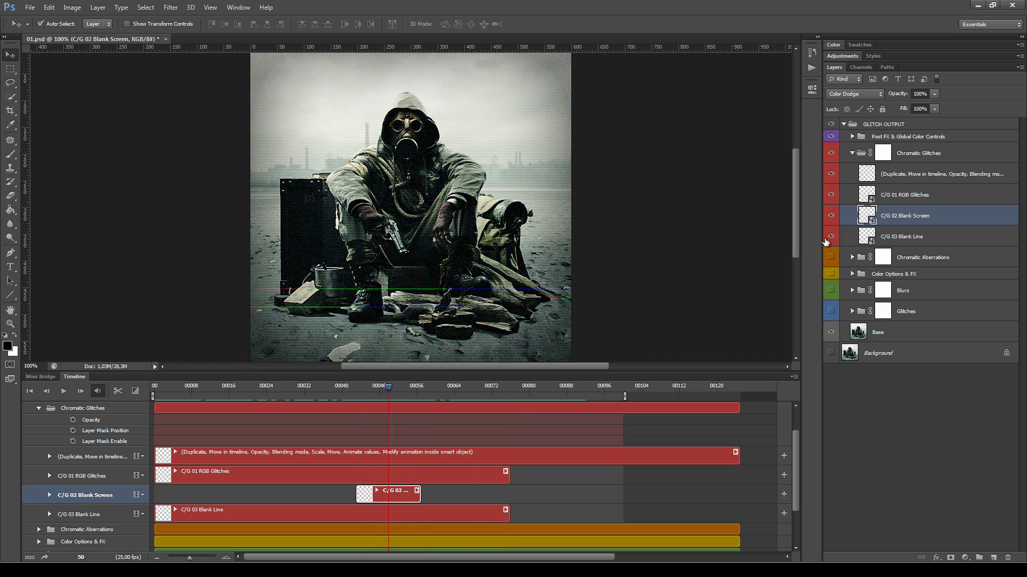
Step: Isolate C/G 03 Blank Line by hiding C/G 01 RGB Glitches and C/G 02 Blank Screen, and return to frame 0
left_click(854, 237)
left_click(831, 195)
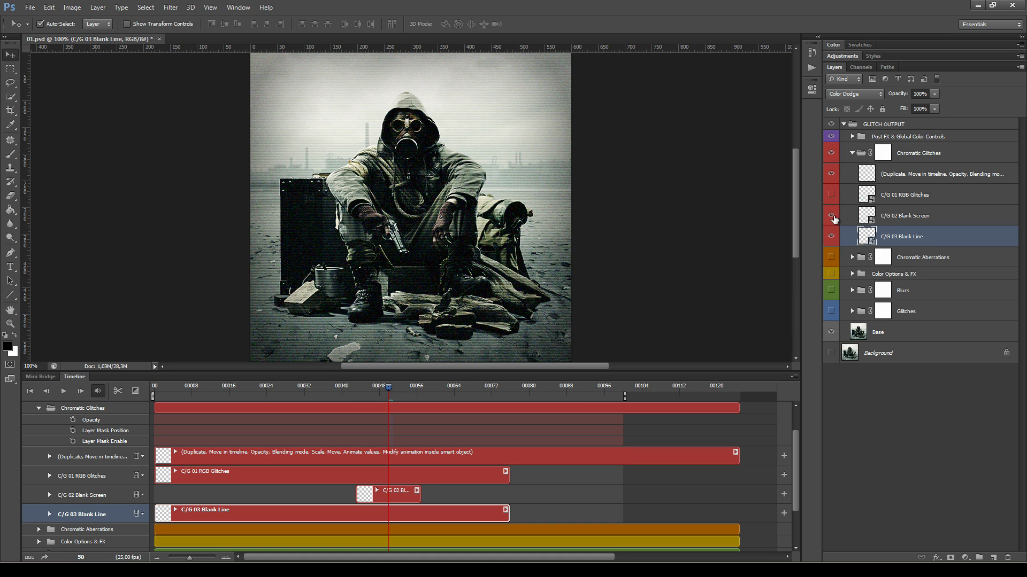
left_click_drag(389, 384, 154, 385)
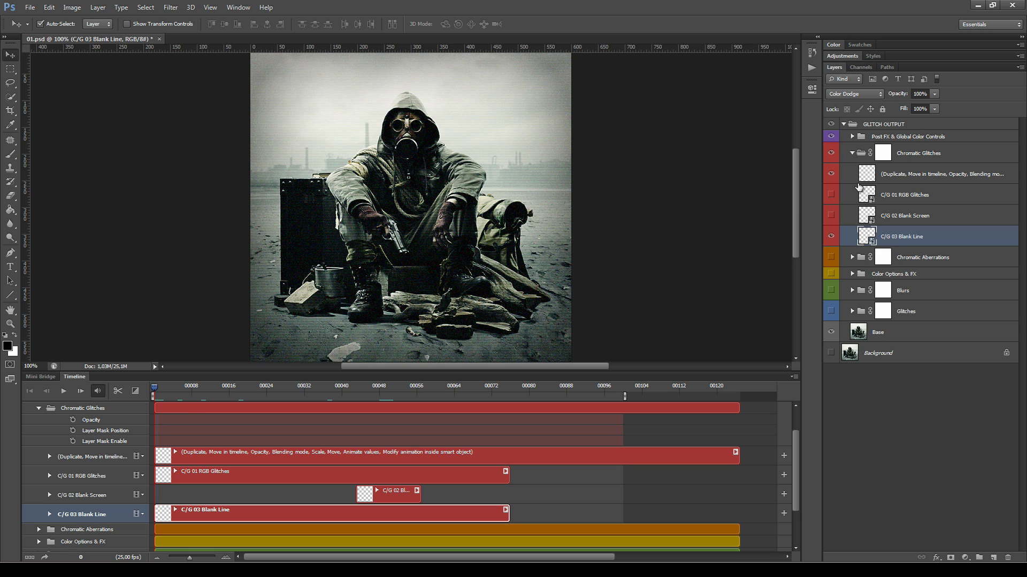
Step: Review the blend mode options of C/G 03 Blank Line, keeping Color Dodge, and preview its animation from the start
left_click(855, 94)
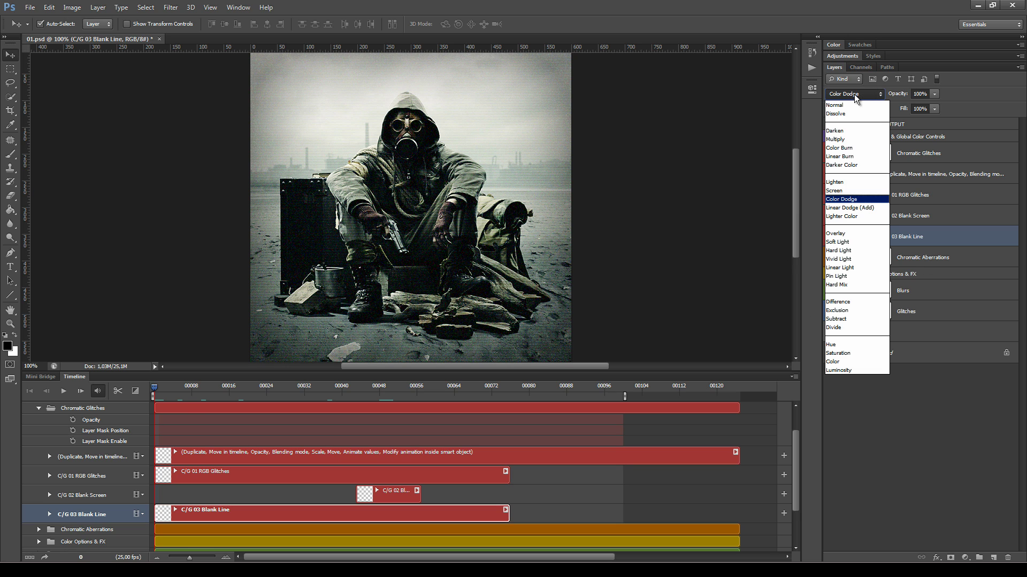
left_click(857, 199)
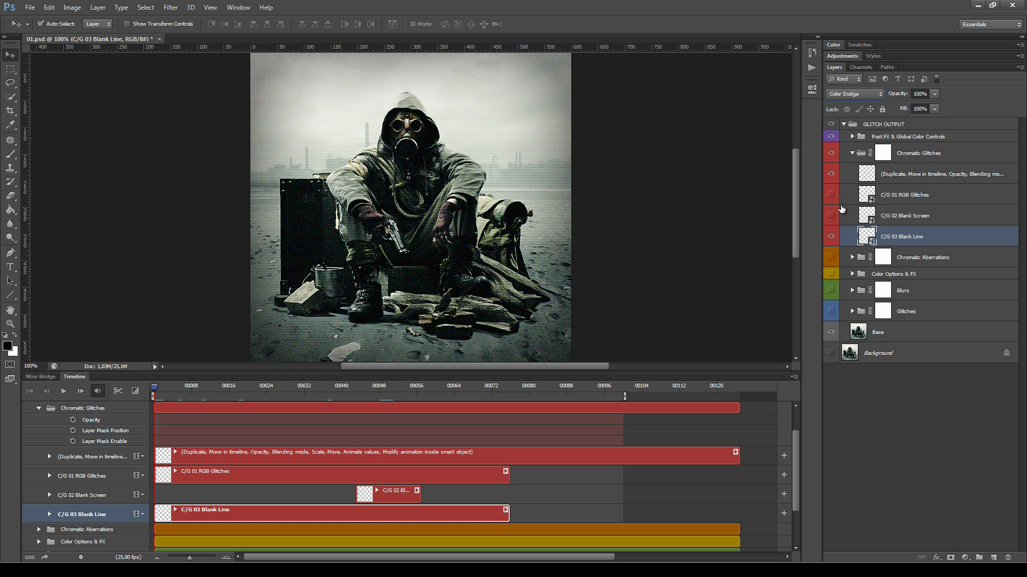
left_click(857, 94)
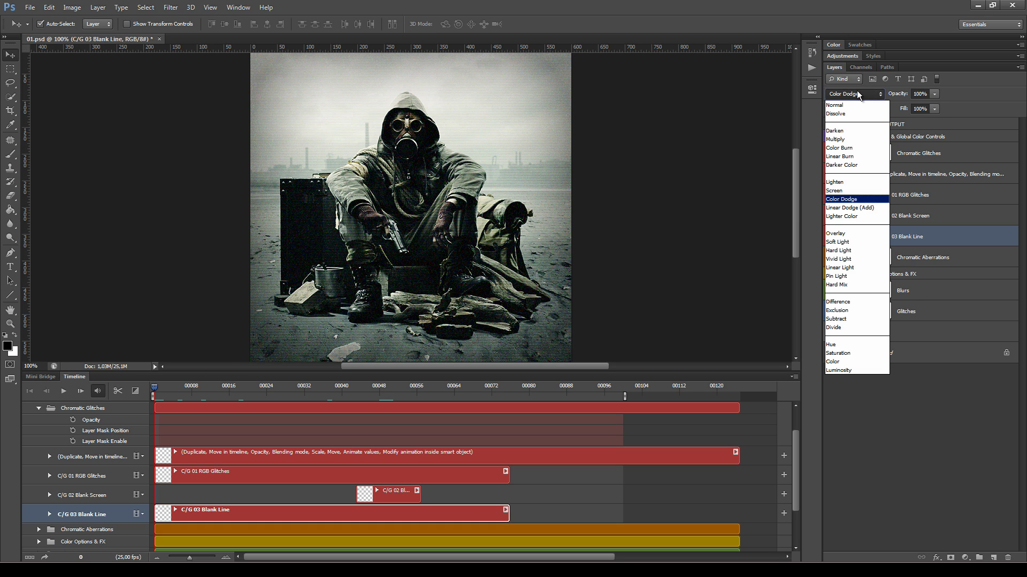
left_click(858, 94)
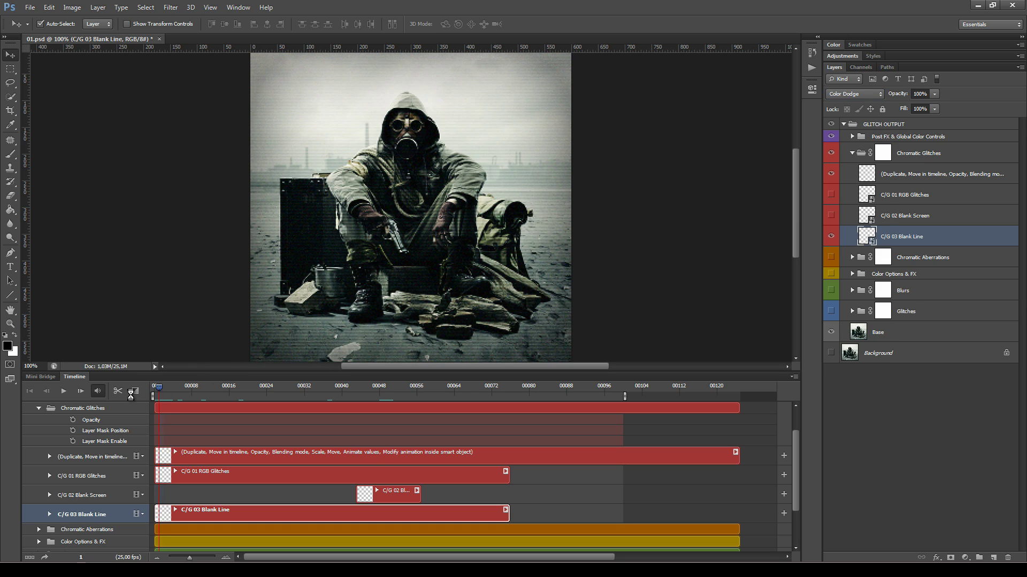
key("space")
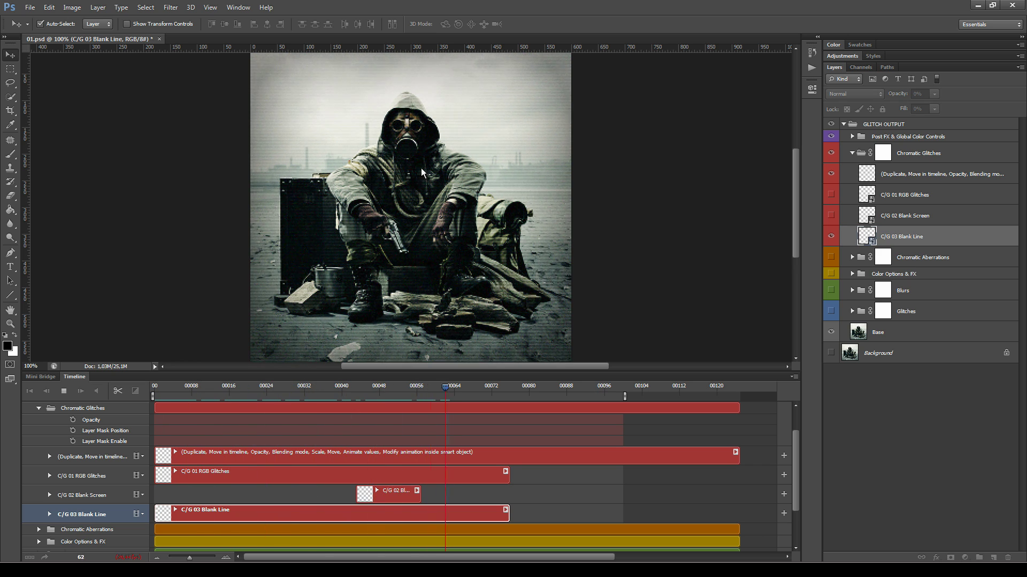
key("space")
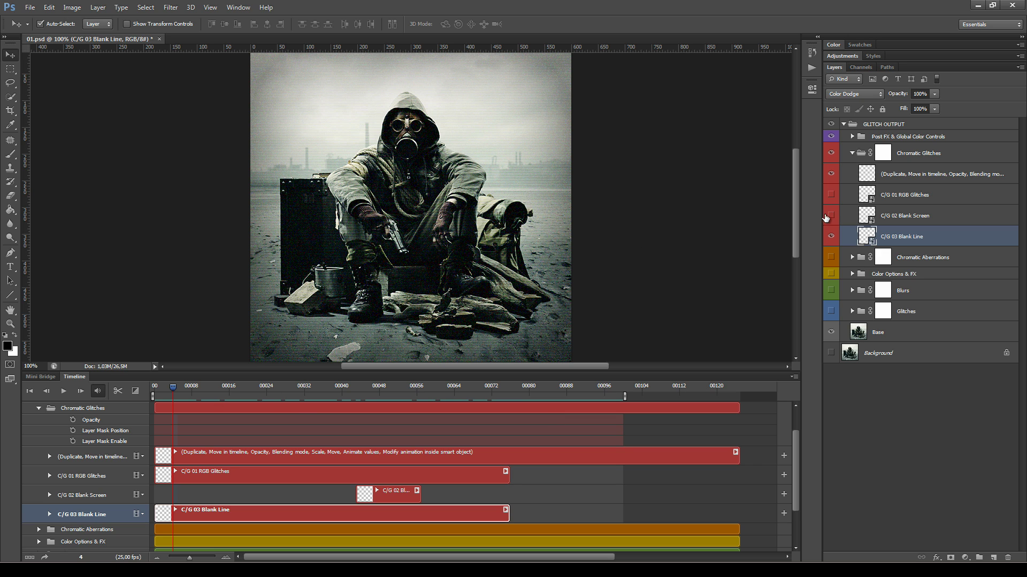
left_click_drag(172, 389, 154, 393)
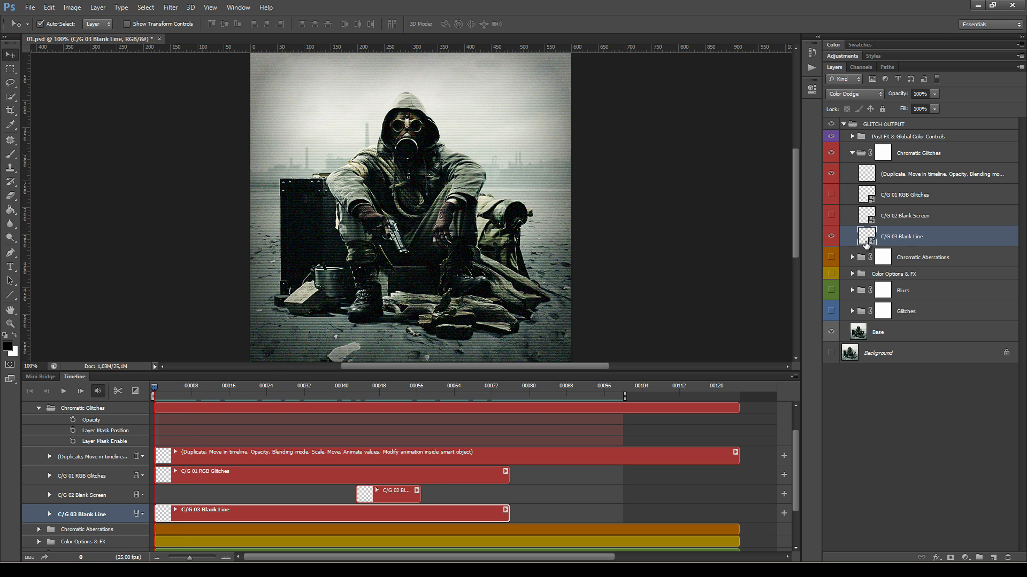
Step: Inspect the Position and Opacity keyframes inside the C/G 03 Blank Line smart object, and close it without saving
double_click(865, 235)
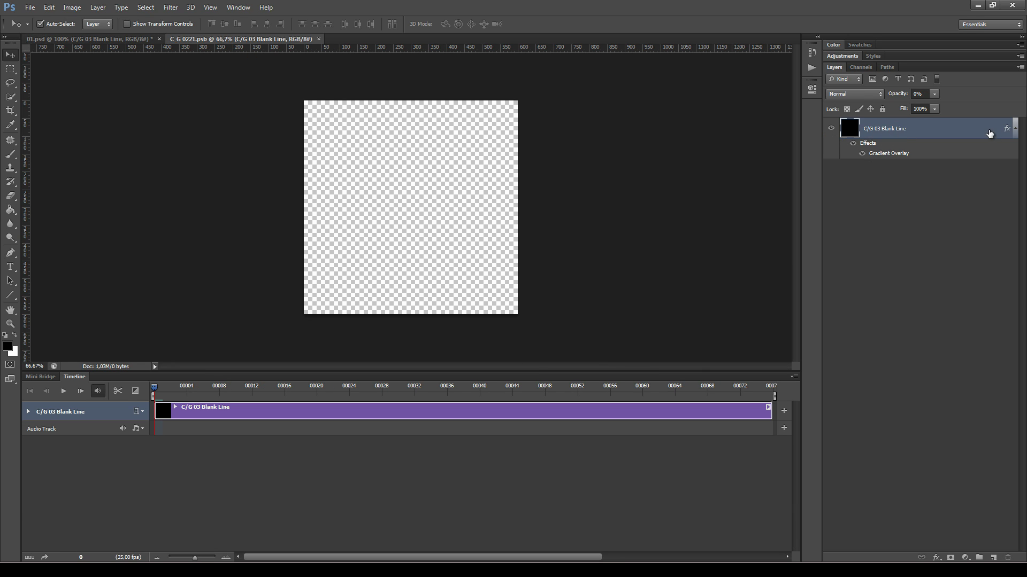
left_click(1016, 134)
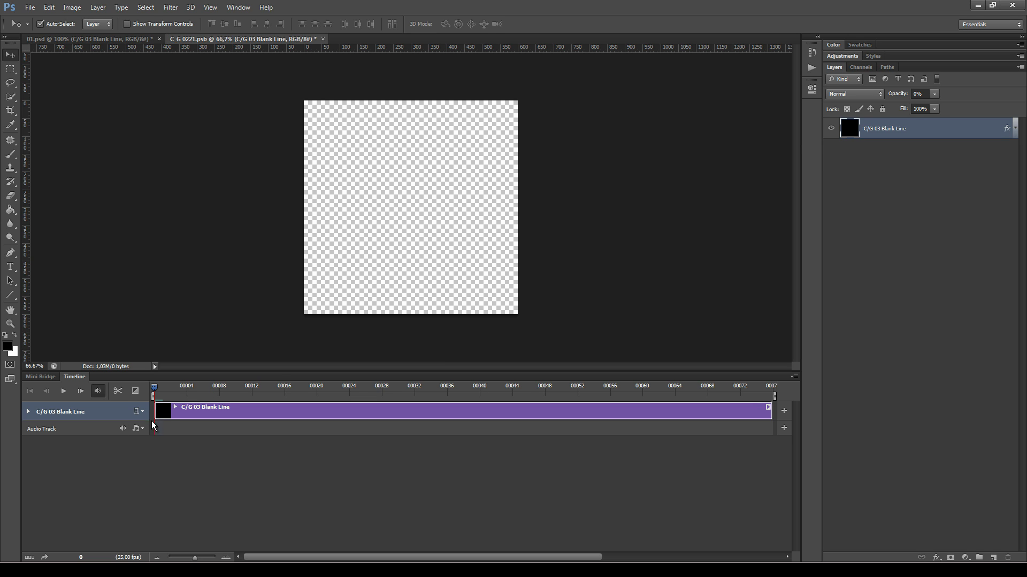
left_click(176, 408)
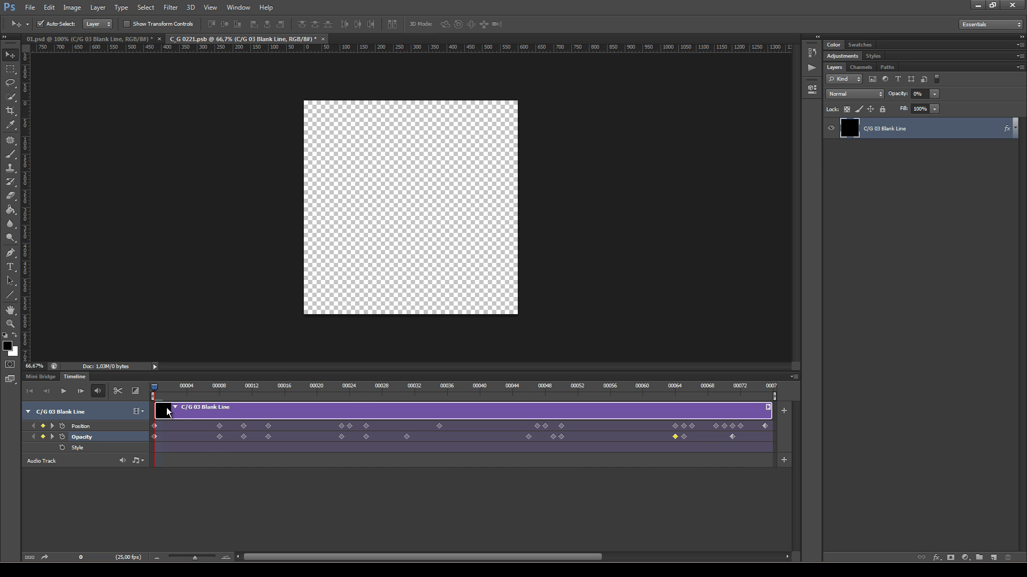
key("space")
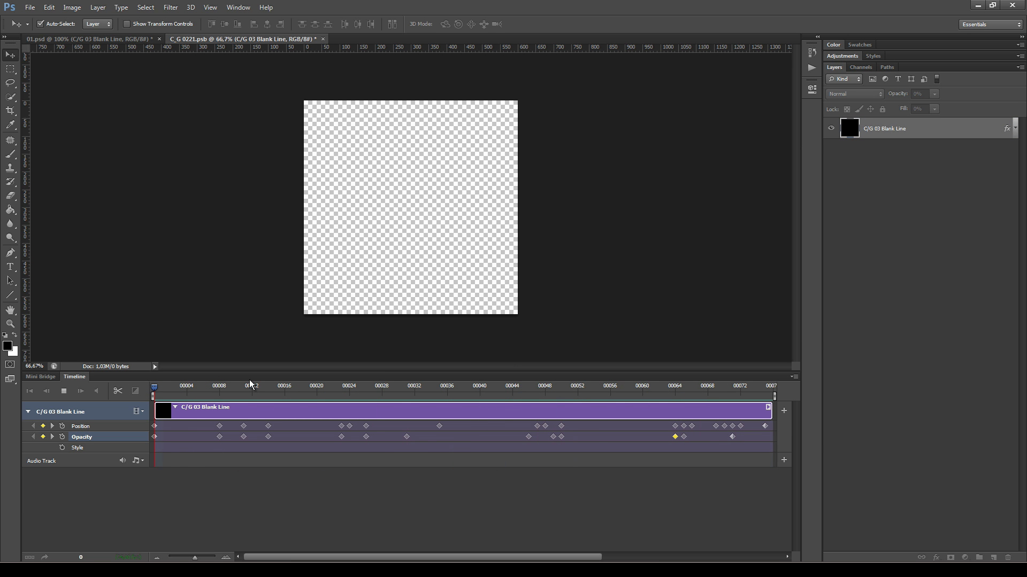
key("space")
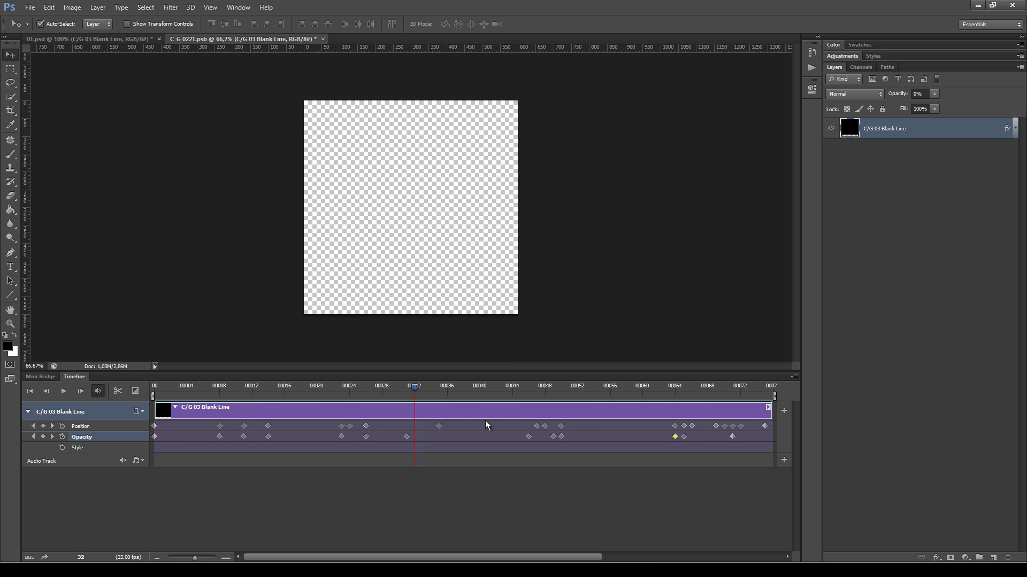
left_click(323, 39)
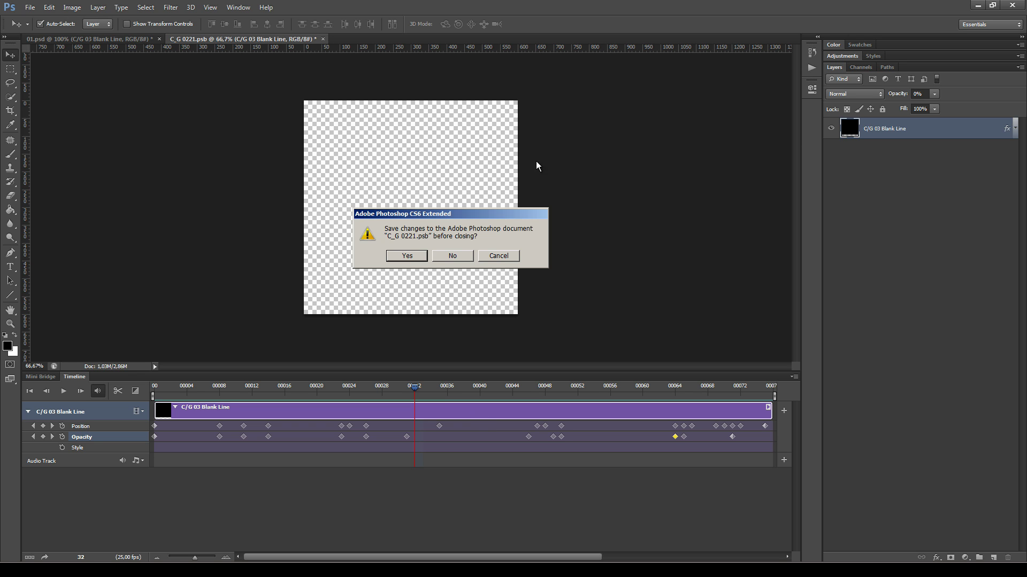
left_click(451, 252)
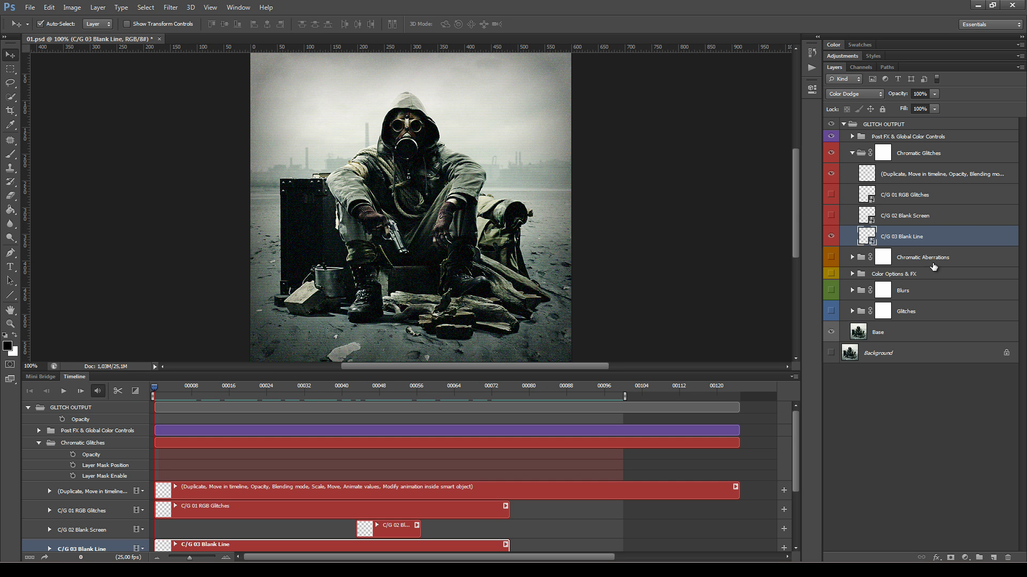
Step: Show C/G 02 Blank Screen and set its blend mode to Screen while viewing frame 54
left_click(954, 223)
left_click(831, 215)
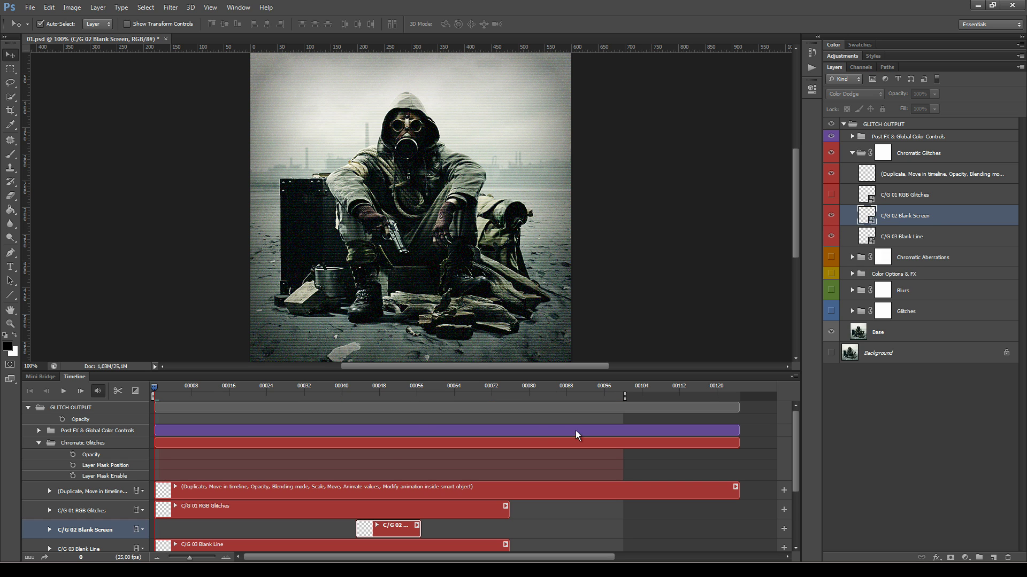
left_click_drag(165, 389, 406, 410)
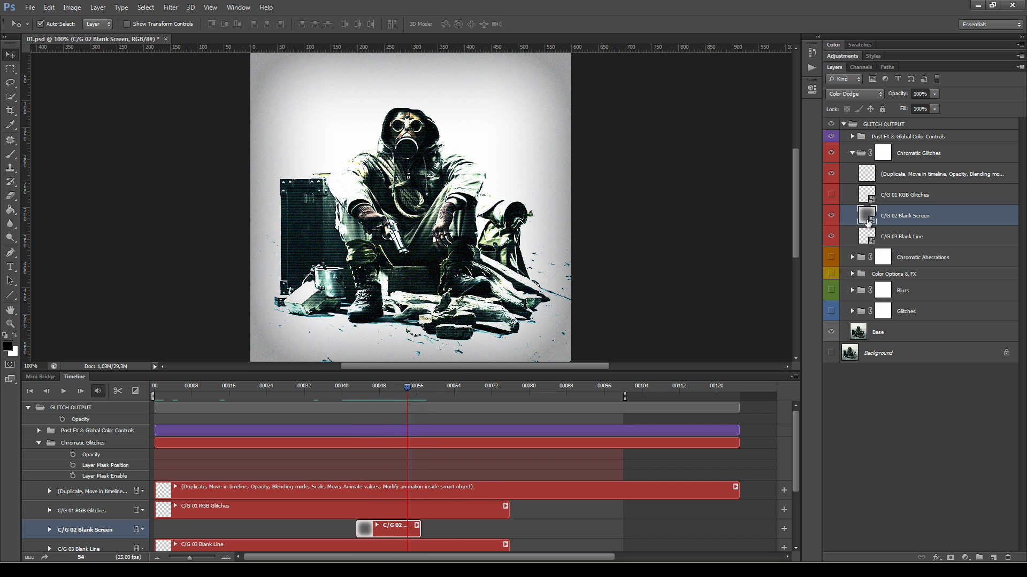
left_click(852, 96)
left_click(853, 184)
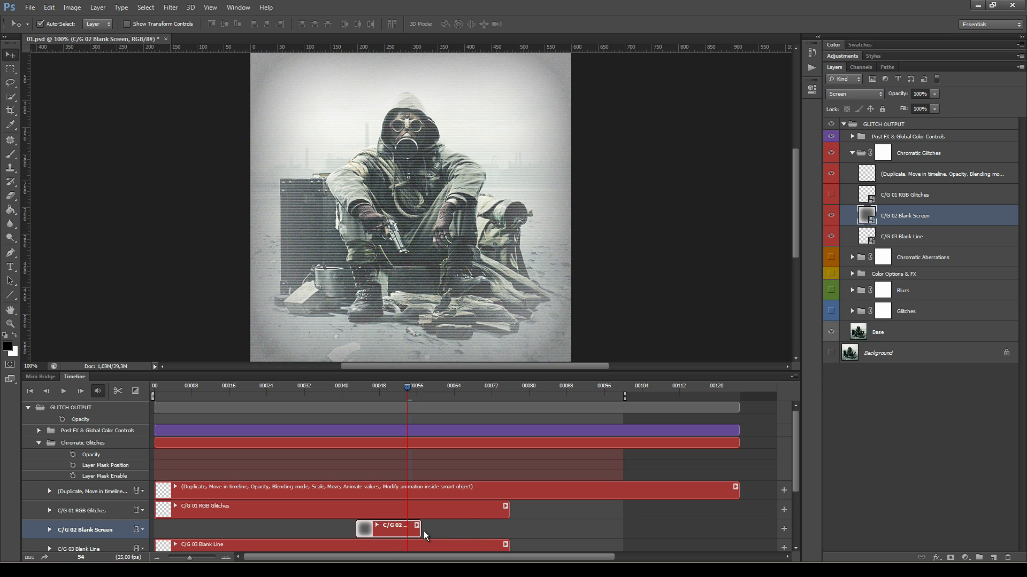
Step: Duplicate C/G 02 Blank Screen twice with the copies spaced later along the timeline, and preview the animation
key("ctrl+j")
left_click_drag(441, 526, 559, 527)
key("ctrl+j")
scroll(539, 509, "down", 3)
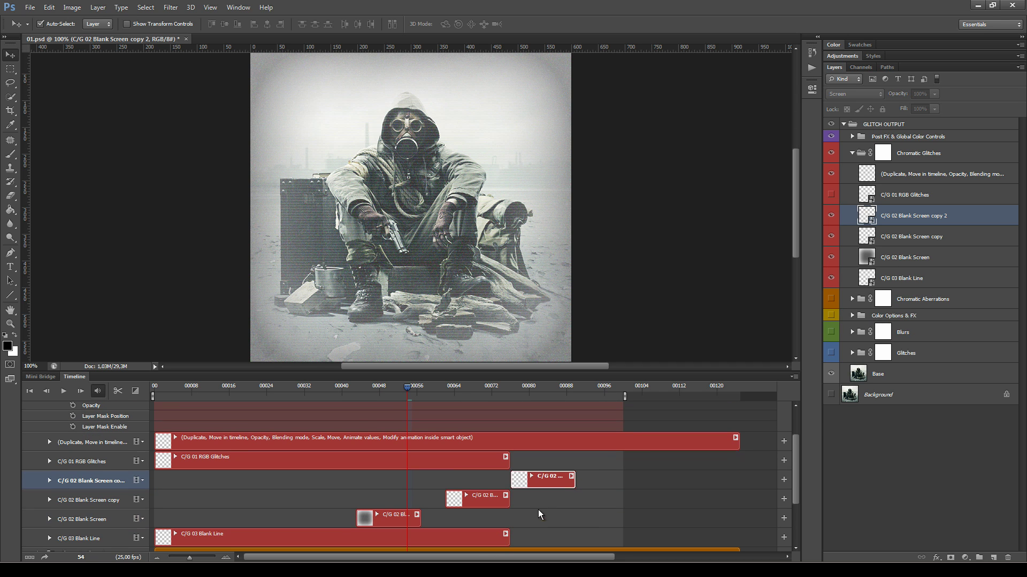
key("space")
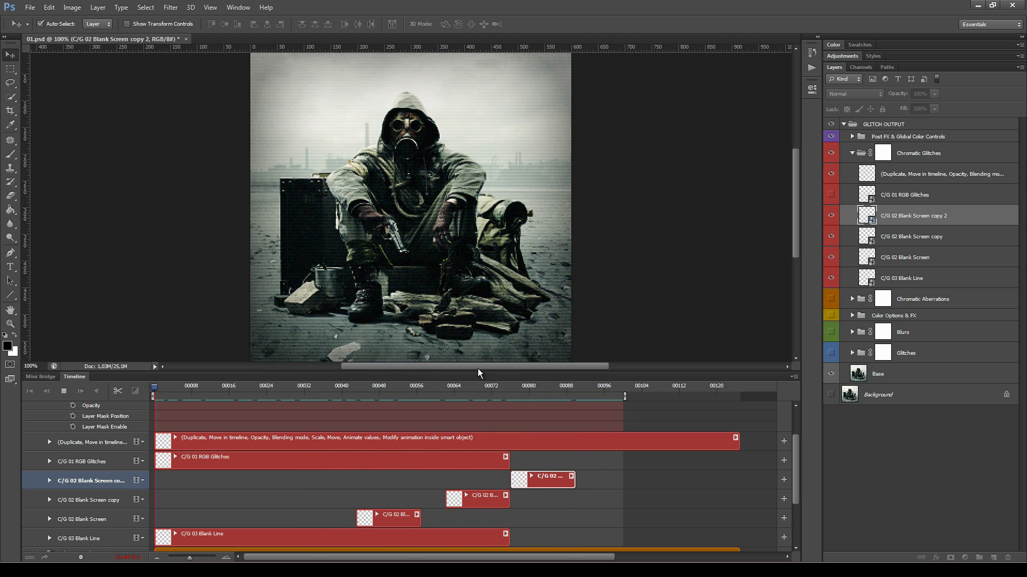
key("space")
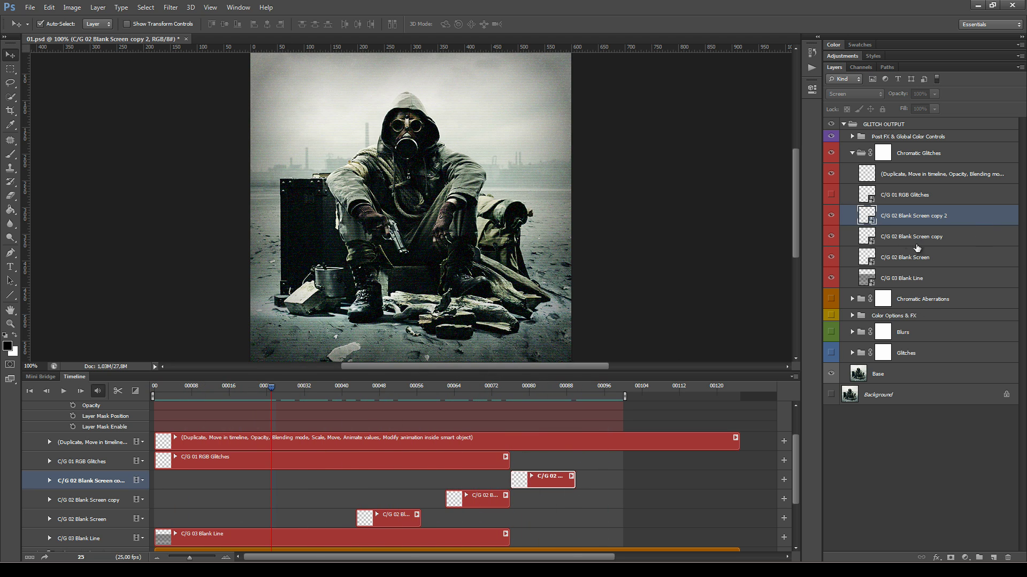
Step: Delete both copies of the C/G 02 Blank Screen layer
left_click(970, 239, "shift")
left_click_drag(959, 241, 1008, 558)
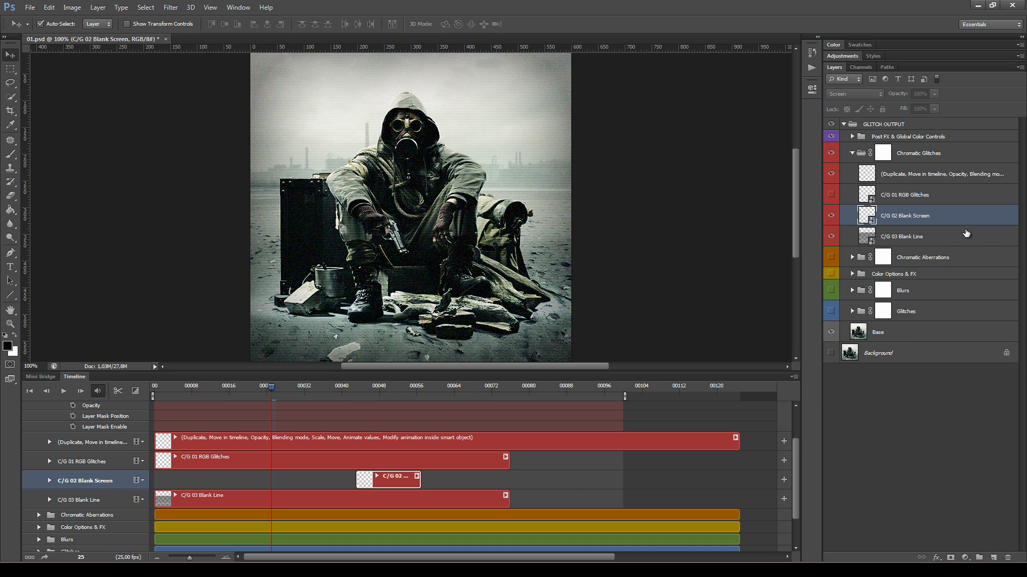
Step: Show the C/G 01 RGB Glitches layer, preview the animation, and return the playhead to frame 0
left_click(951, 199)
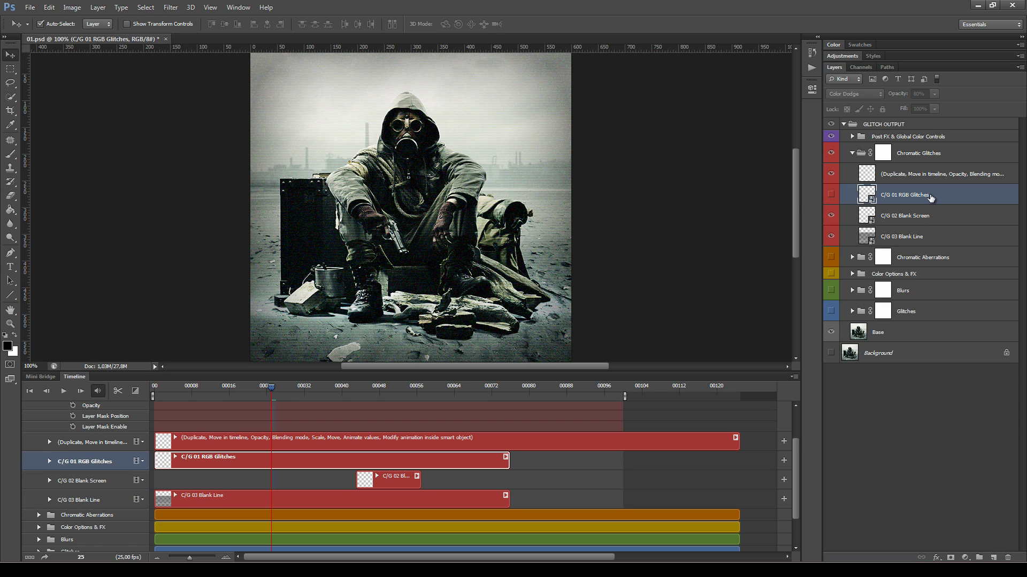
left_click(830, 195)
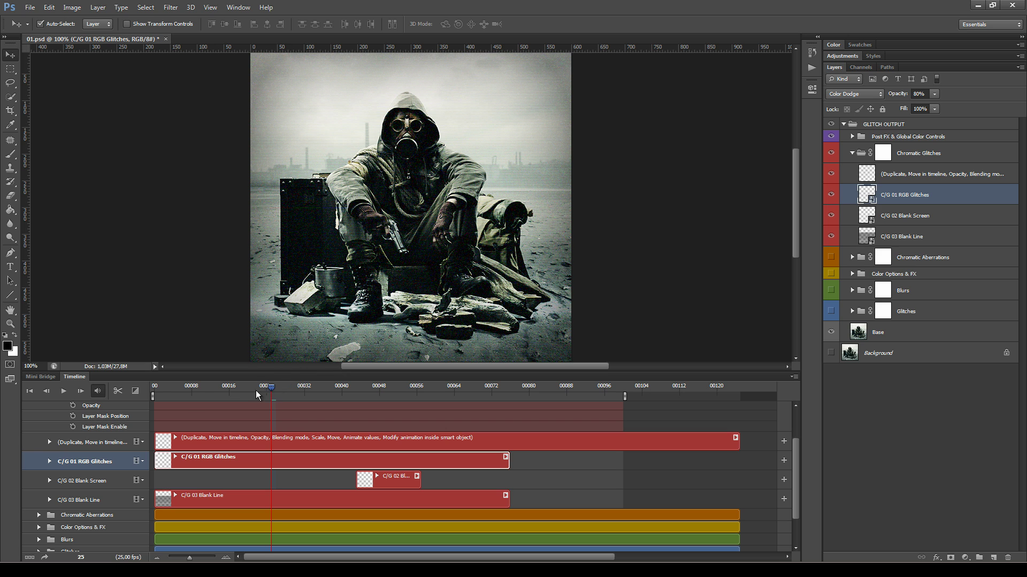
key("space")
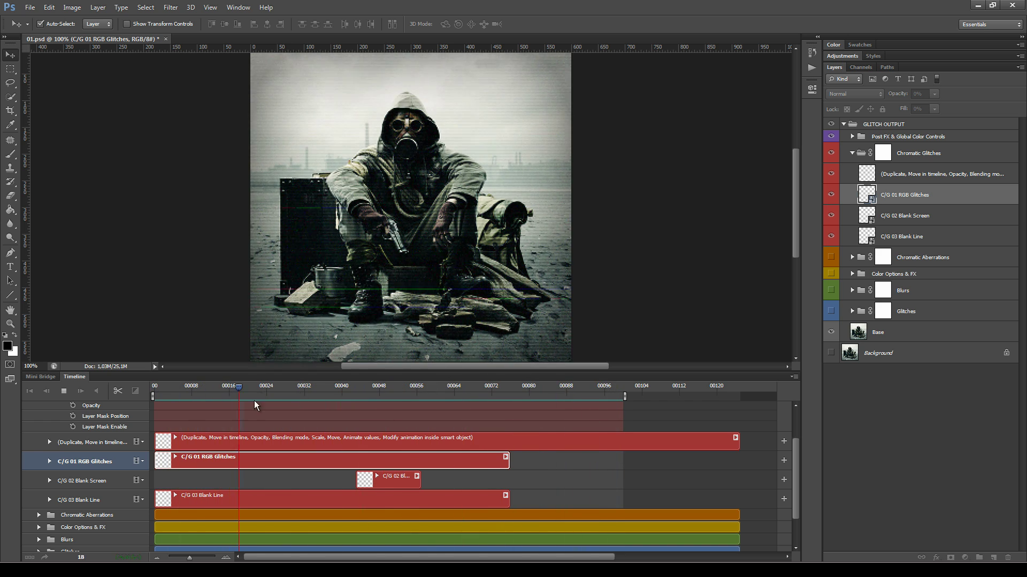
left_click_drag(417, 388, 96, 398)
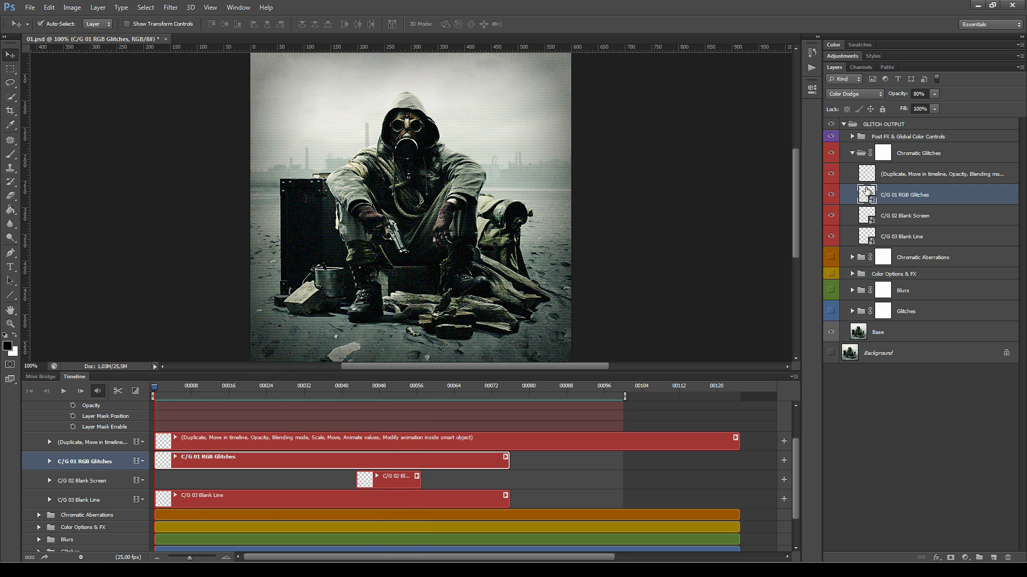
Step: Open the C/G 01 RGB Glitches smart object, reveal the keyframes of RGB Line copy 9, and go to frame 0
double_click(865, 192)
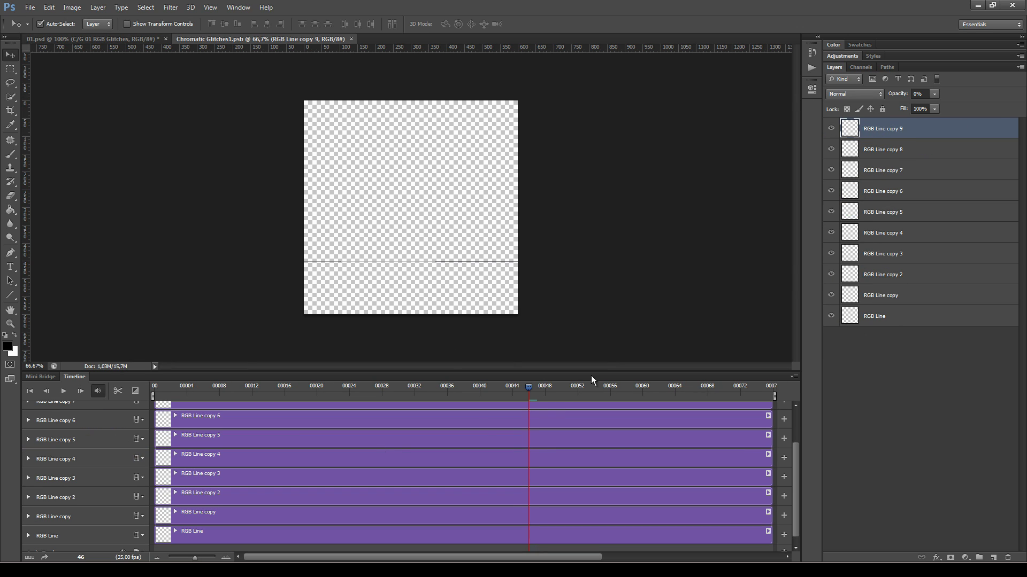
scroll(375, 454, "down", 1)
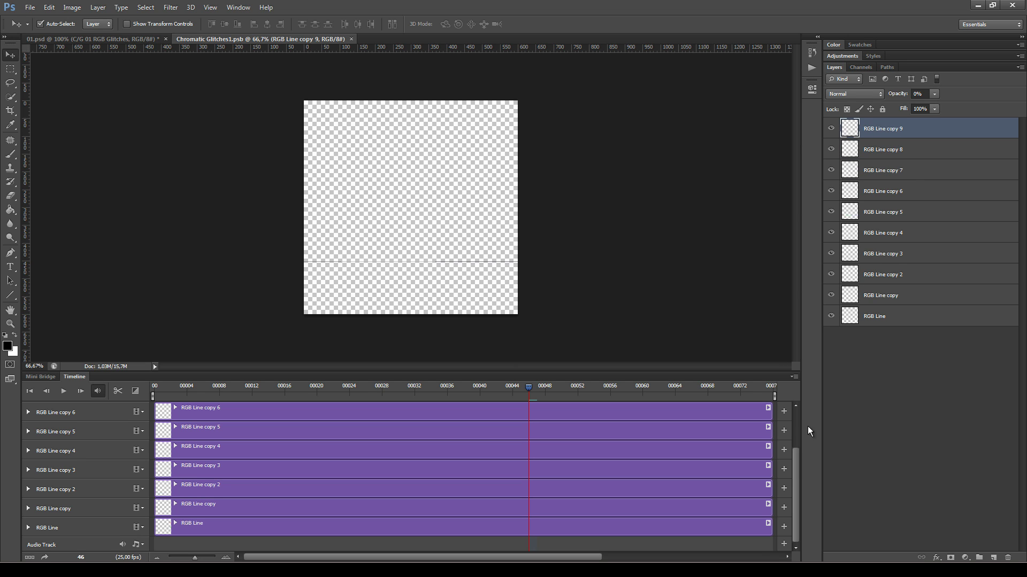
left_click_drag(797, 455, 797, 426)
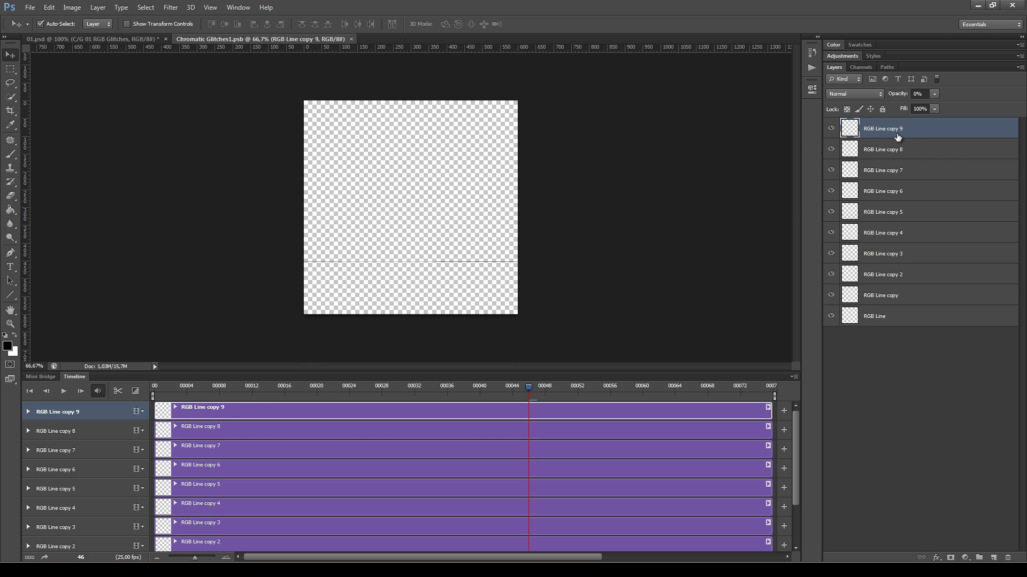
left_click(175, 407)
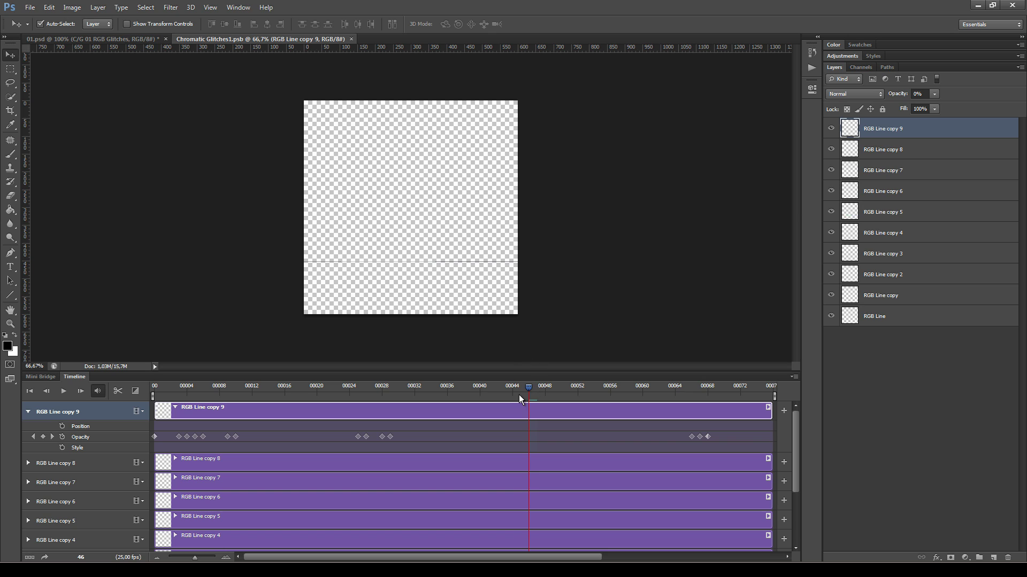
left_click_drag(529, 389, 143, 417)
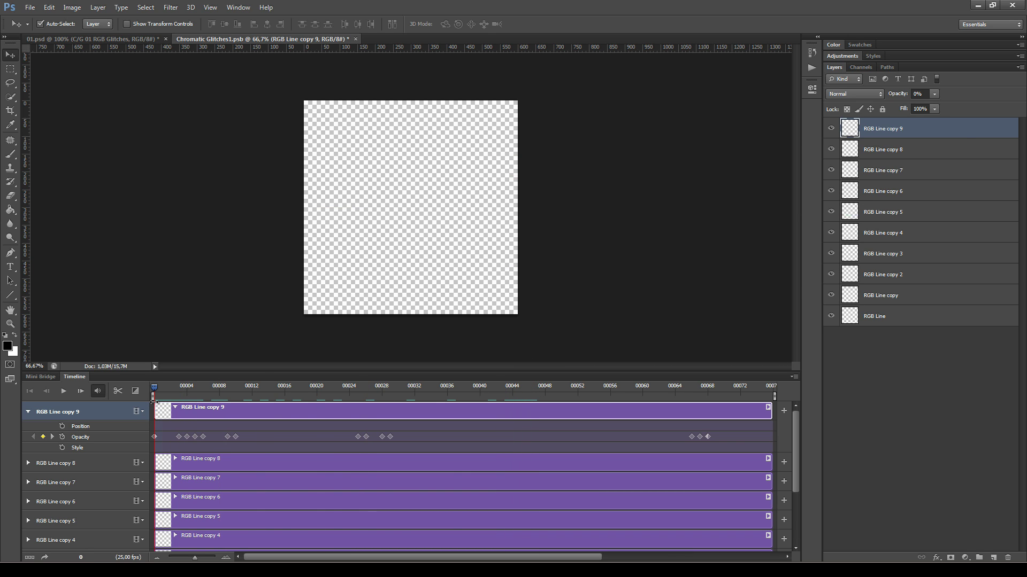
Step: Set the opacity of all ten RGB Line layers to 100% at frame 0
left_click(900, 316, "shift")
left_click(933, 95)
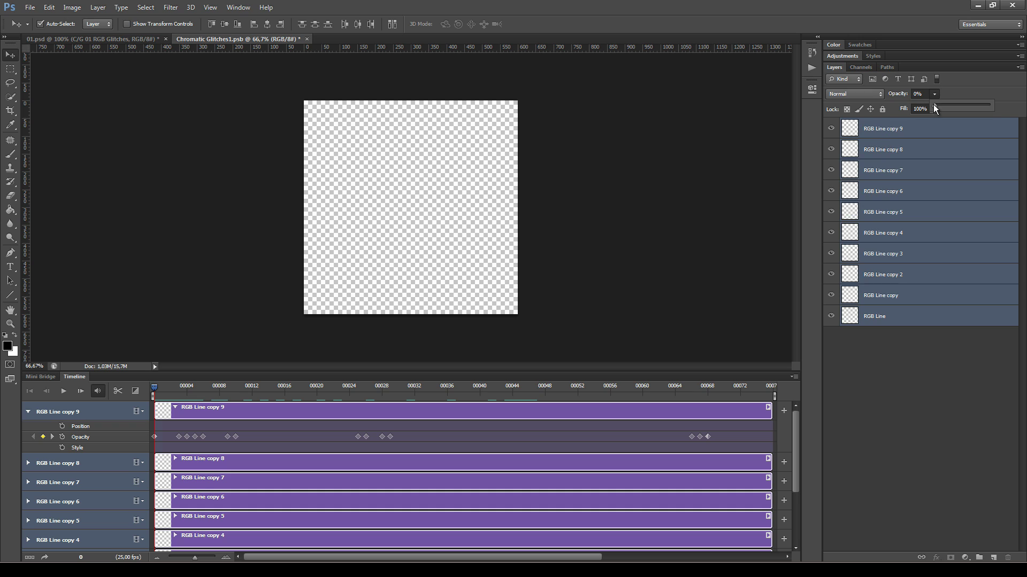
left_click_drag(933, 105, 989, 106)
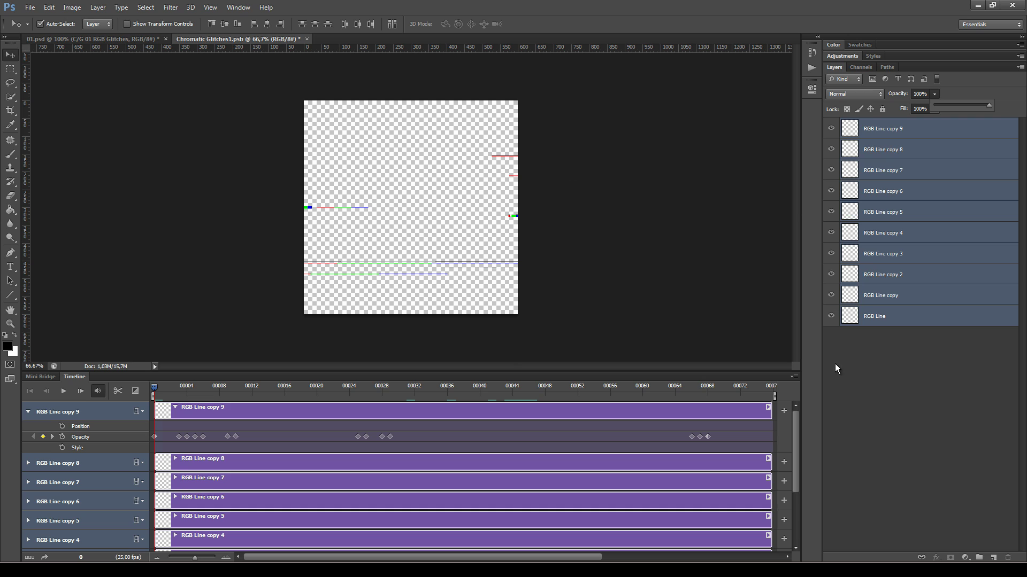
left_click(891, 364)
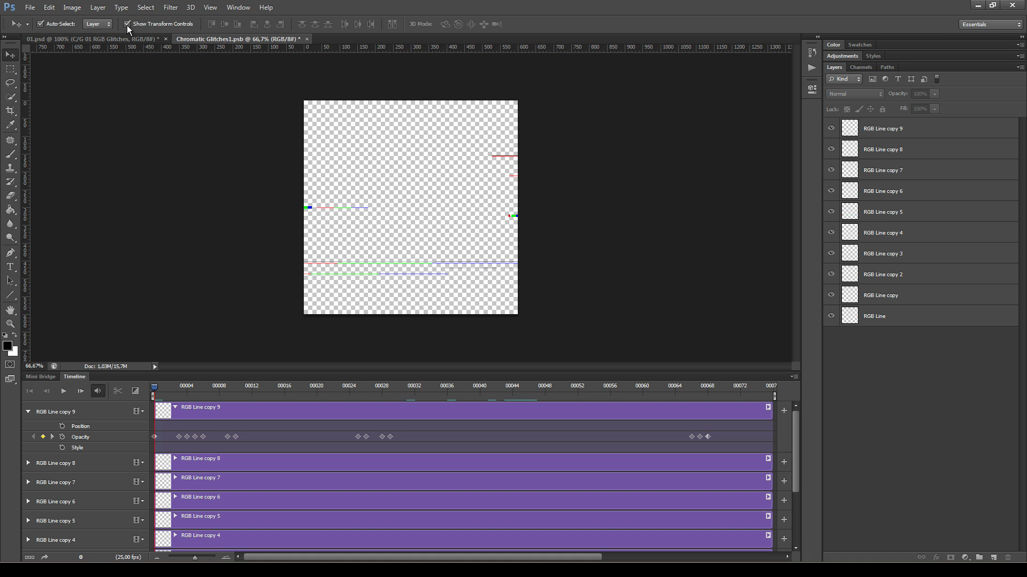
Step: With transform controls shown and the view at 100%, move RGB Line copy 9 right and slightly up, fully onto the canvas
left_click(933, 132)
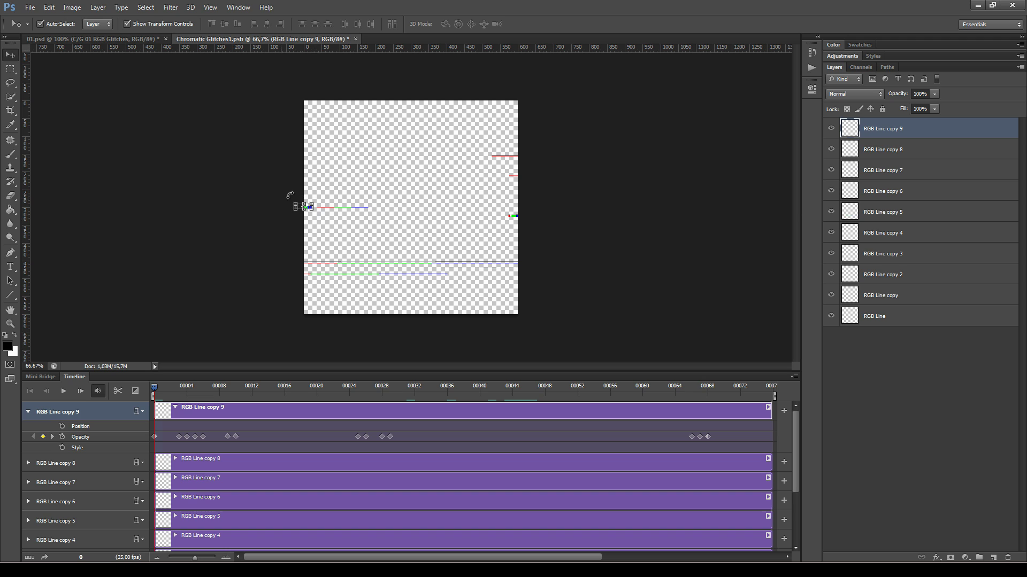
key("ctrl+1")
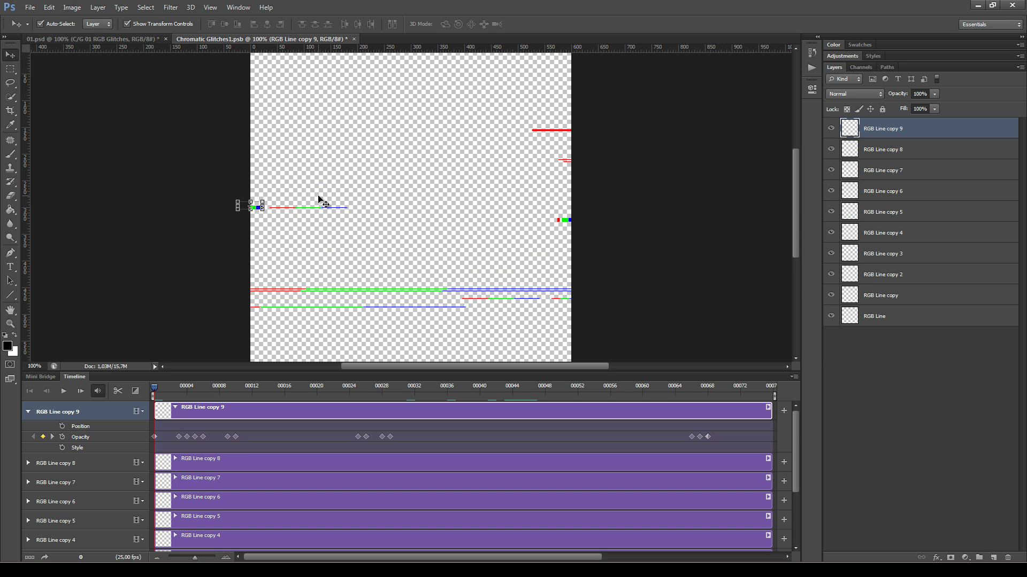
key("shift+Right")
key("shift+Right")
key("shift+Right")
left_click_drag(272, 207, 293, 187)
Step: Move RGB Line copy 8 left by 110 px and down by 20 px
left_click(927, 155)
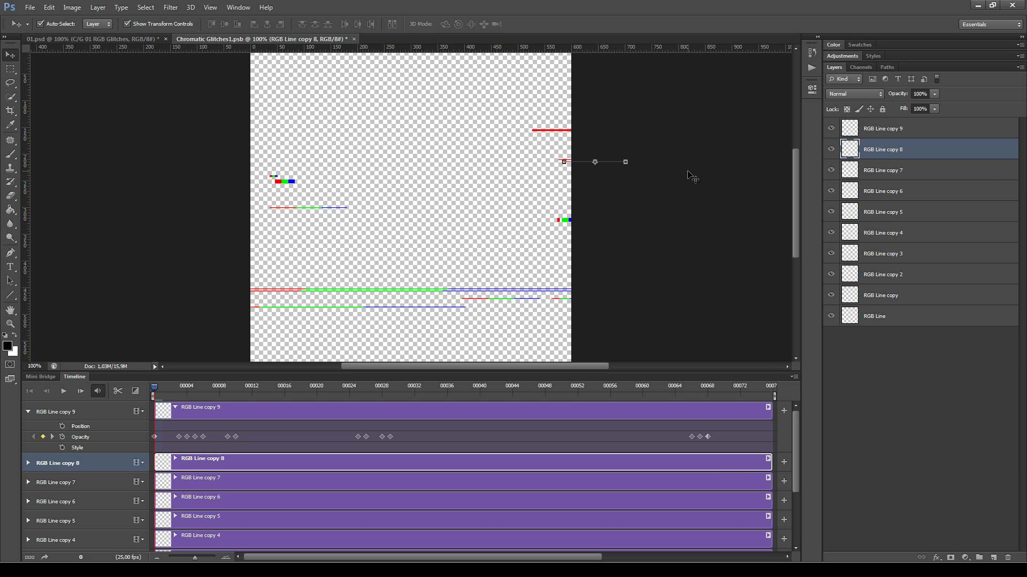
key("shift+Left")
key("shift+Left")
key("shift+Left")
key("shift+Left")
key("shift+Left")
key("shift+Left")
key("shift+Left")
key("shift+Left")
key("shift+Left")
key("shift+Left")
key("shift+Left")
key("shift+Down")
key("shift+Down")
Step: Move RGB Line copy 7 left by 120 px so it lies within the canvas
left_click(917, 175)
key("shift+Left")
key("shift+Left")
key("shift+Left")
key("shift+Left")
key("shift+Left")
key("shift+Left")
key("shift+Left")
key("shift+Left")
key("shift+Left")
key("shift+Left")
key("shift+Left")
key("shift+Left")
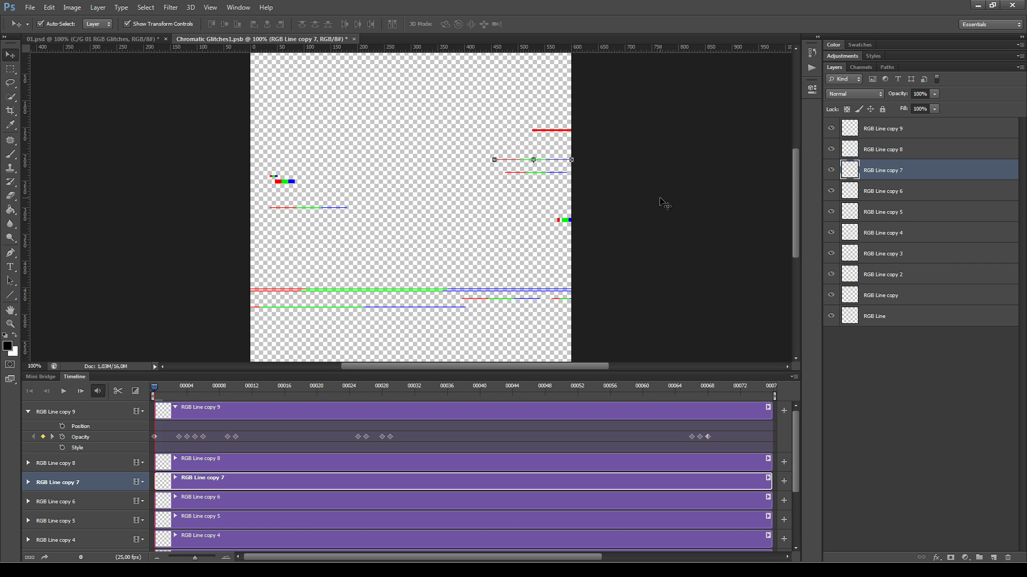
Step: Move RGB Line copy 6 up by 30 px and left by 40 px
left_click(938, 194)
key("shift+Up")
key("shift+Up")
key("shift+Up")
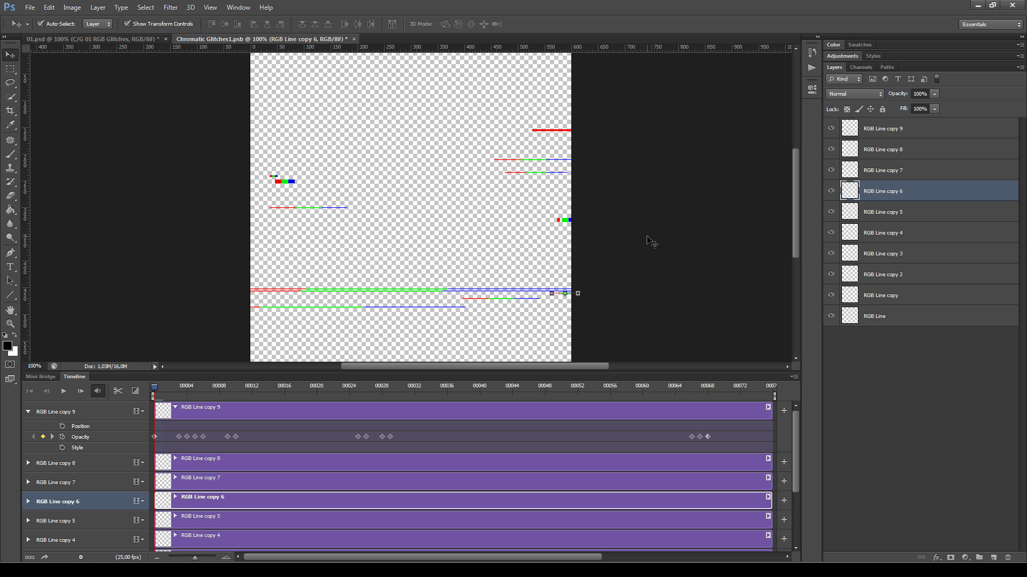
key("shift+Left")
key("shift+Left")
key("shift+Left")
key("shift+Left")
Step: Move RGB Line copy 5 up by 30 px and RGB Line copy 4 up by 20 px
left_click(977, 216)
key("shift+Up")
key("shift+Up")
key("shift+Up")
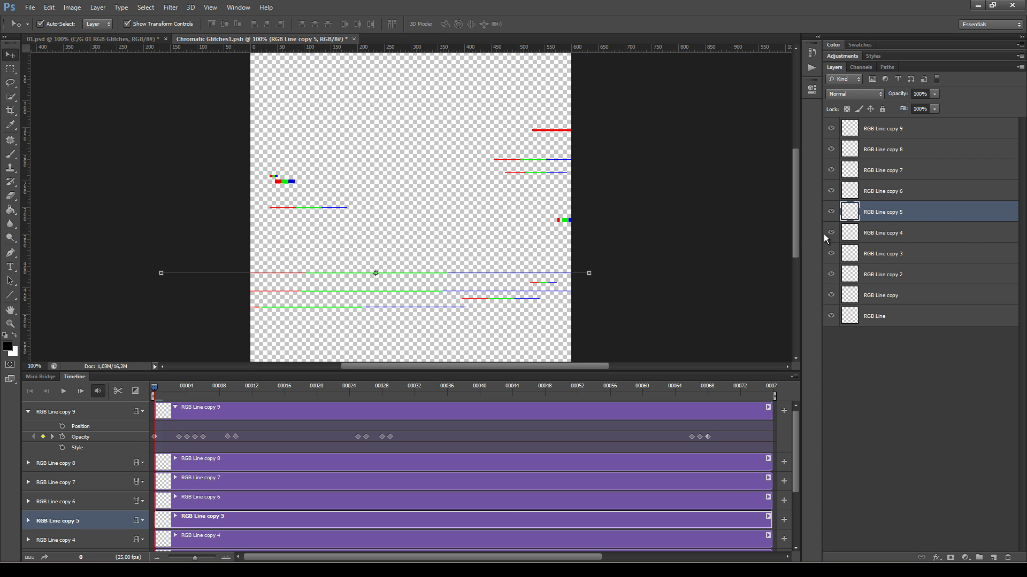
left_click(957, 234)
key("shift+Up")
key("shift+Up")
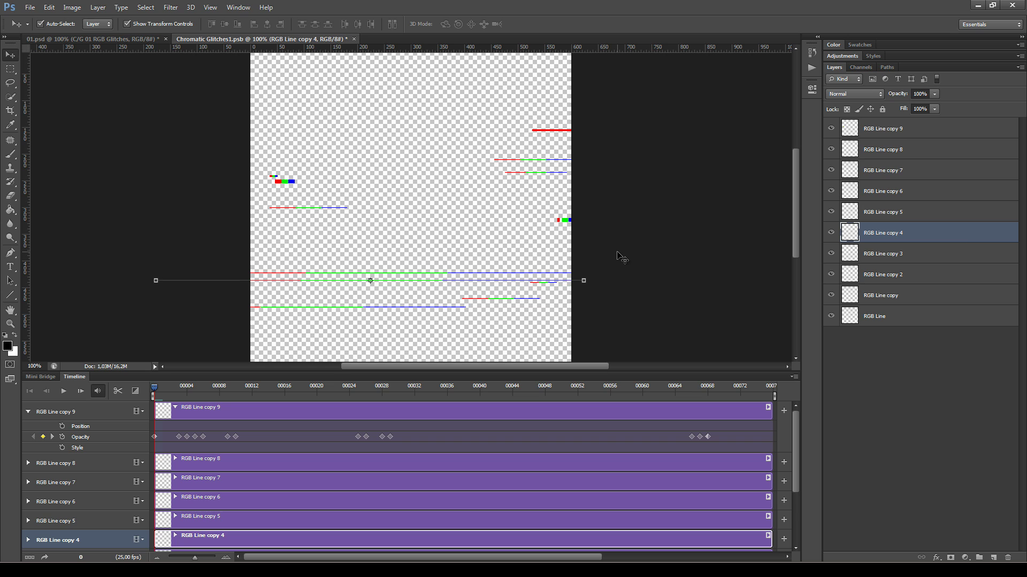
Step: Move RGB Line copy 3 up by 60 px
left_click(965, 253)
key("shift+Up")
key("shift+Up")
key("shift+Up")
key("shift+Up")
key("shift+Up")
key("shift+Up")
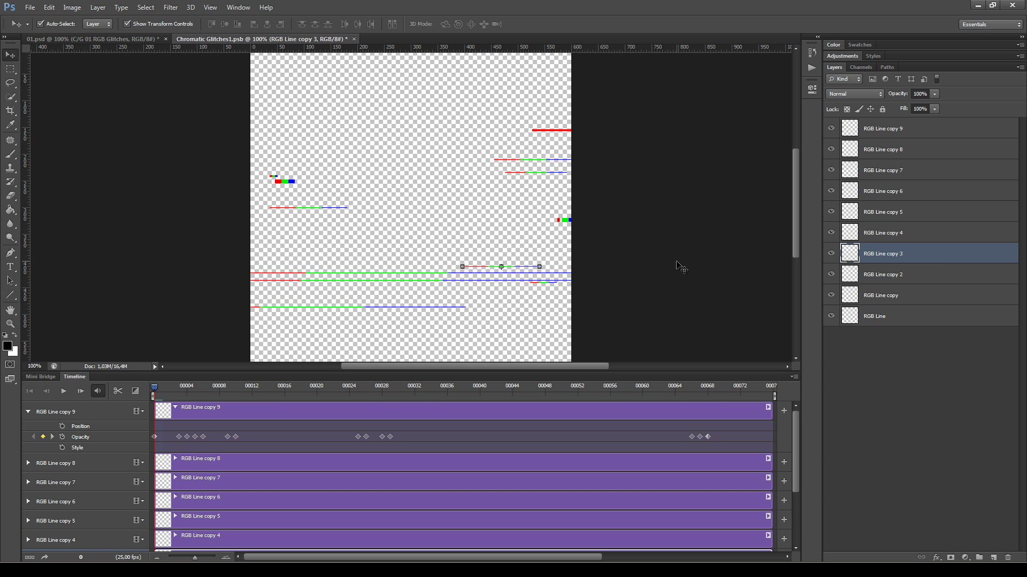
Step: Move RGB Line copy 2 right by 150 px
left_click(935, 280)
key("shift+Right")
key("shift+Right")
key("shift+Right")
key("shift+Right")
key("shift+Right")
key("shift+Right")
key("shift+Right")
key("shift+Right")
key("shift+Right")
key("shift+Right")
key("shift+Right")
key("shift+Right")
key("shift+Right")
key("shift+Right")
key("shift+Right")
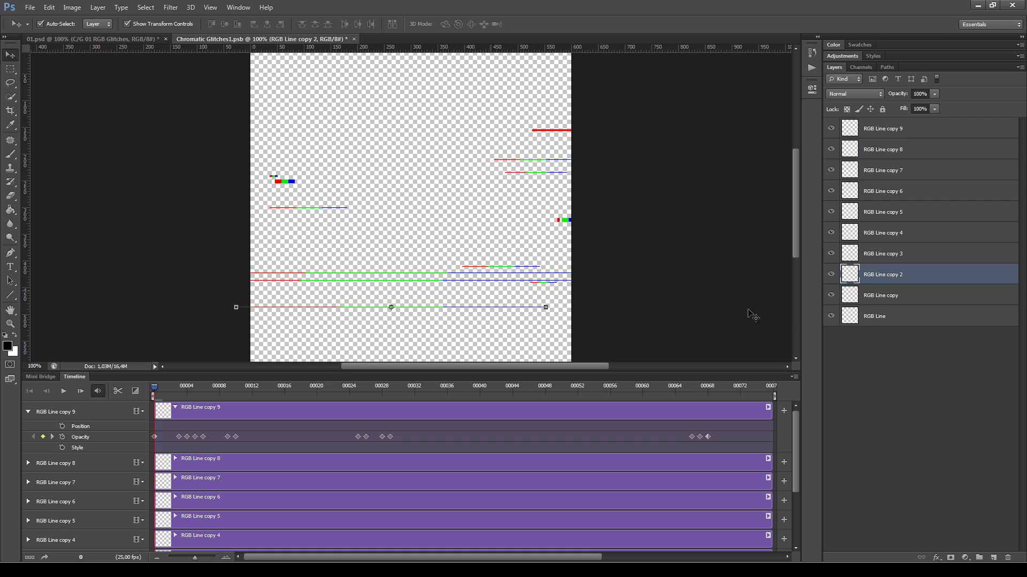
Step: Move the RGB Line layer left by 50 px, turn off the transform controls, and deselect all layers
left_click(914, 300)
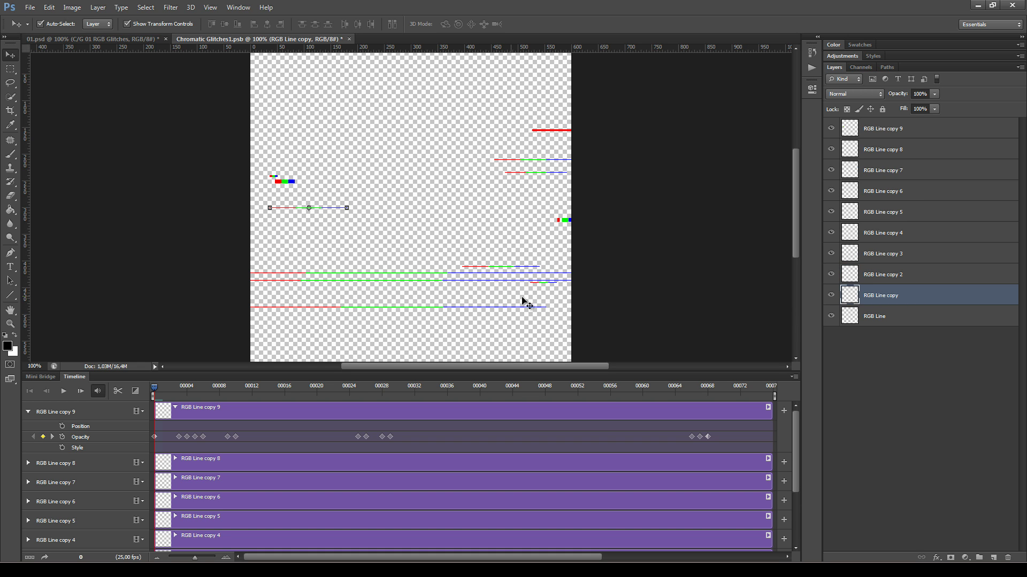
left_click(904, 316)
key("shift+Left")
key("shift+Left")
key("shift+Left")
key("shift+Left")
key("shift+Left")
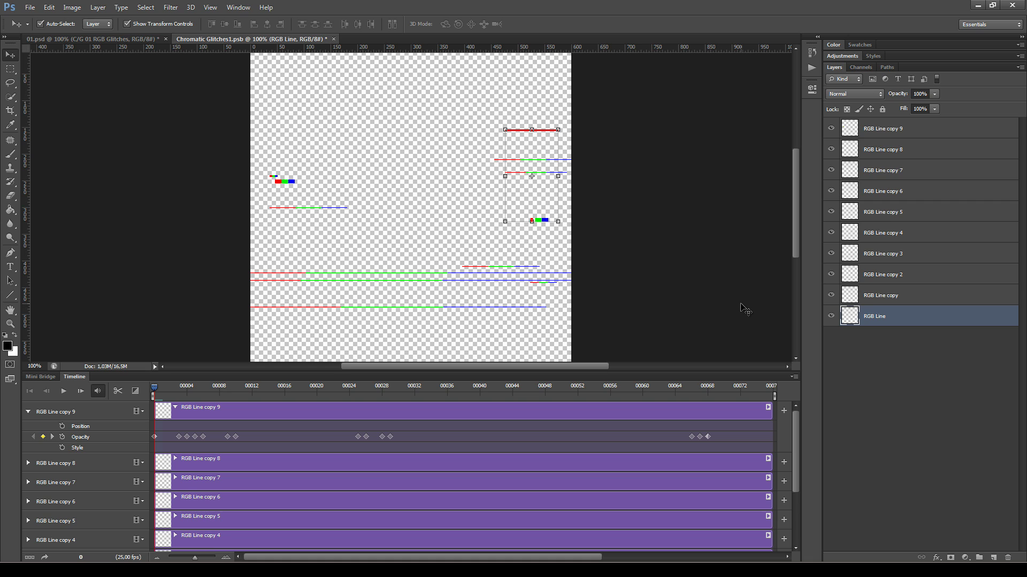
left_click(127, 24)
left_click(387, 62)
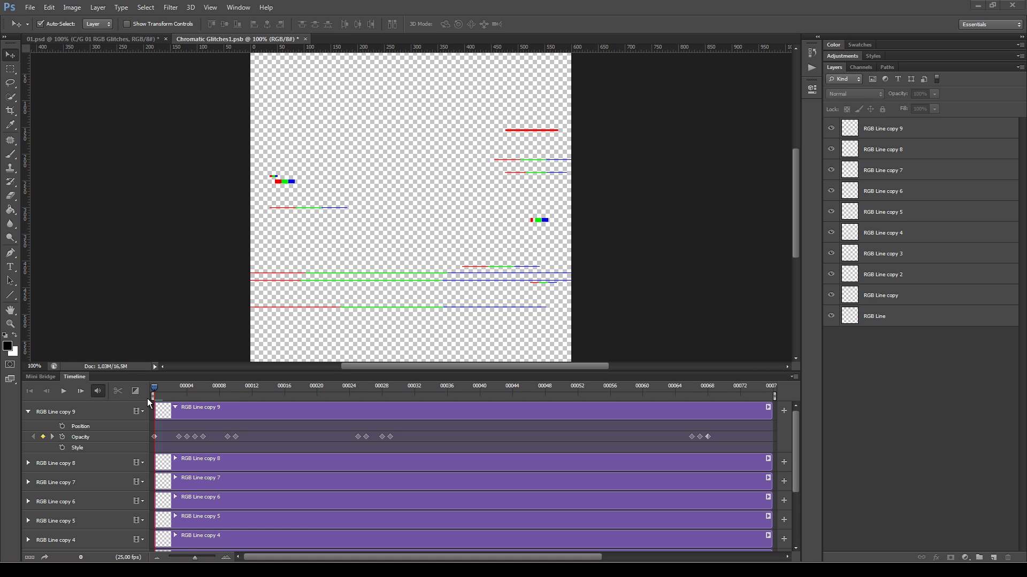
Step: Set the opacity of all ten RGB Line layers to 0% at frame 0 and preview the animation
left_click_drag(153, 388, 119, 392)
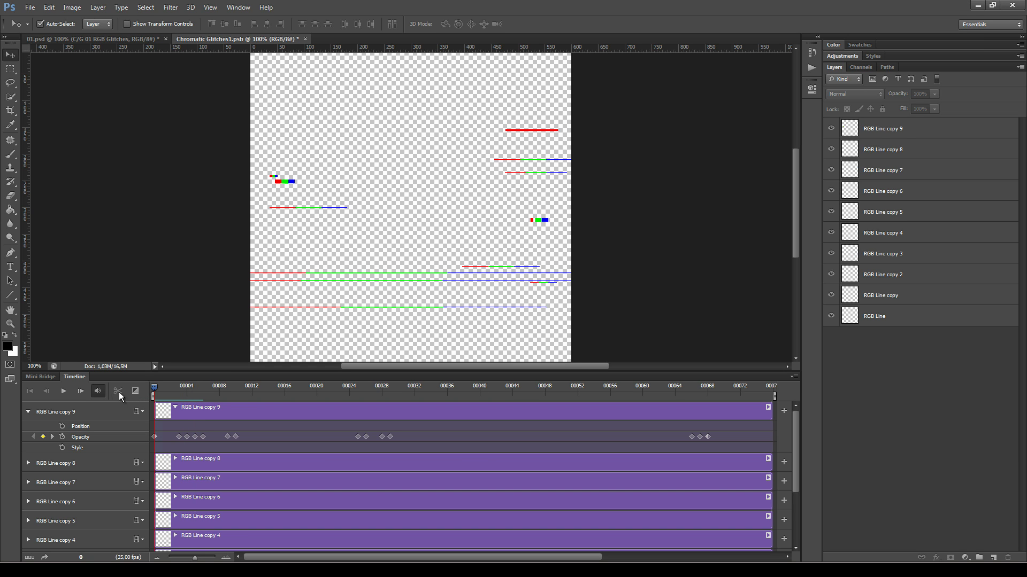
left_click(905, 132)
left_click(900, 314, "shift")
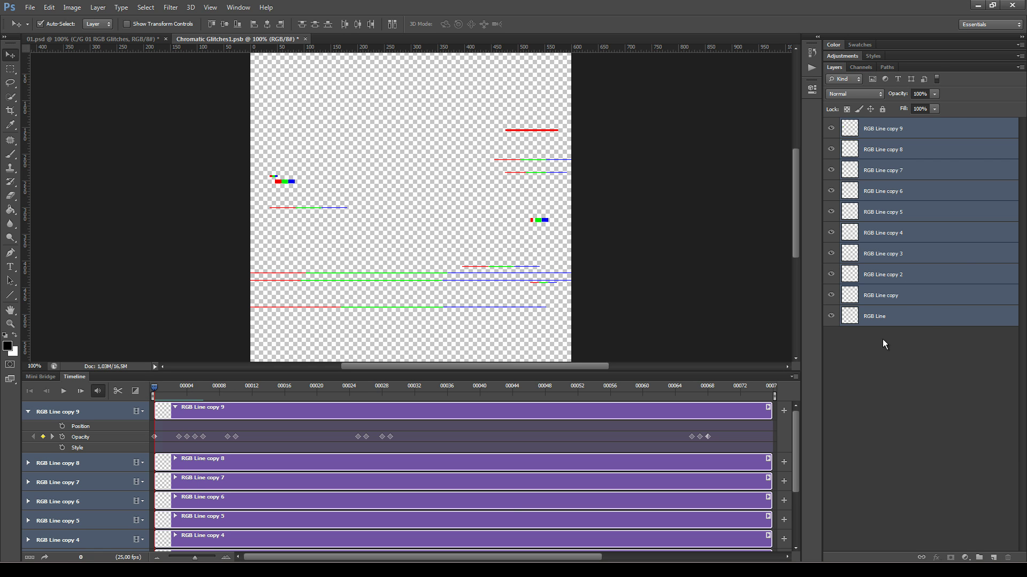
left_click(934, 94)
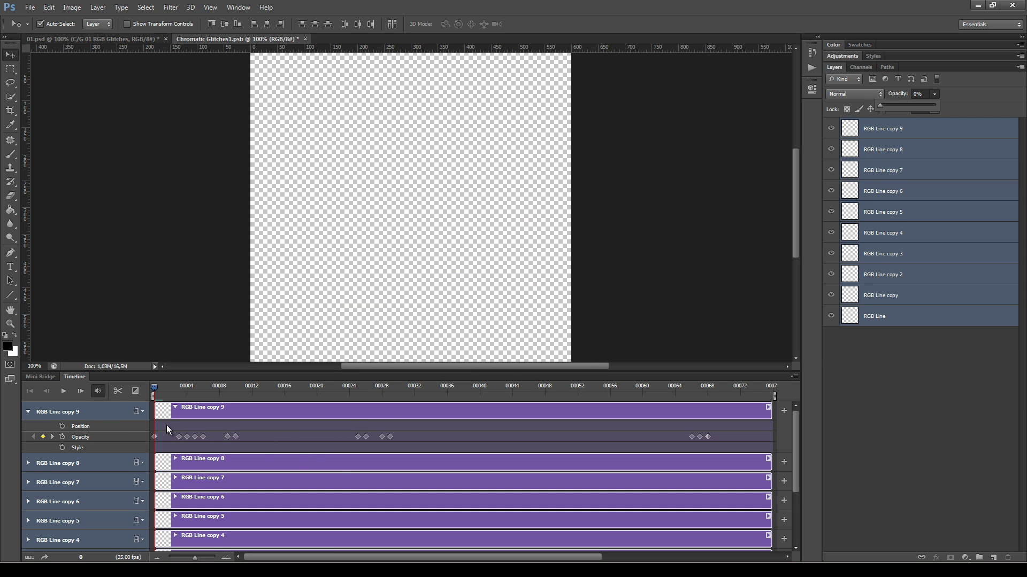
left_click(66, 395)
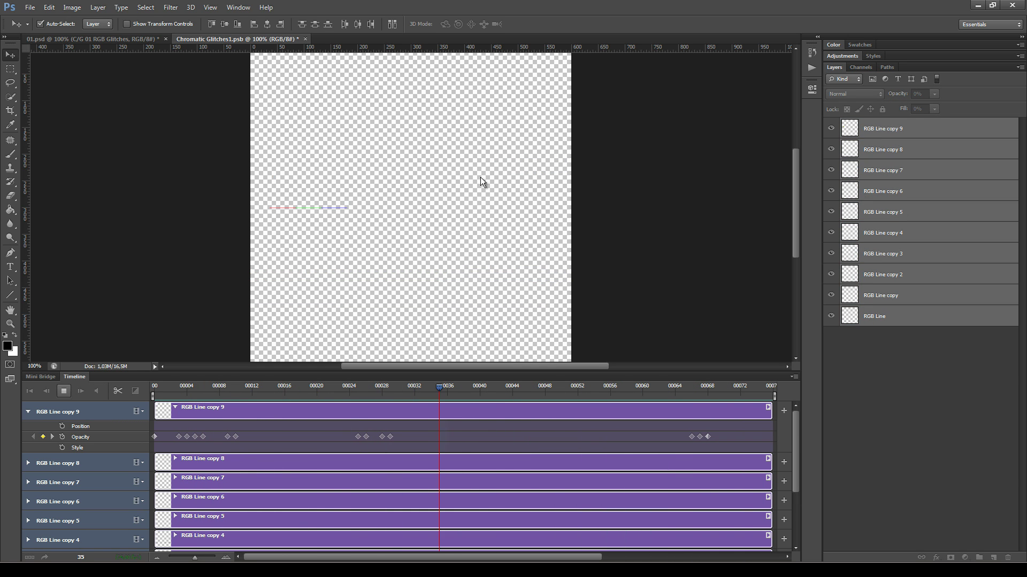
left_click(67, 392)
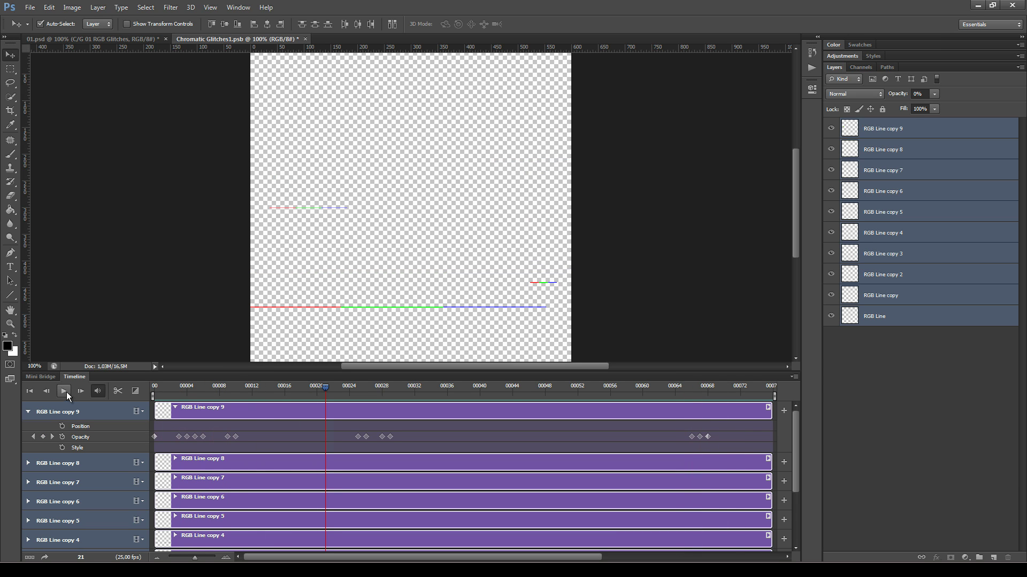
Step: Close the RGB Glitches smart object, saving its changes, and preview the animation in 01.psd
left_click(305, 39)
left_click(414, 256)
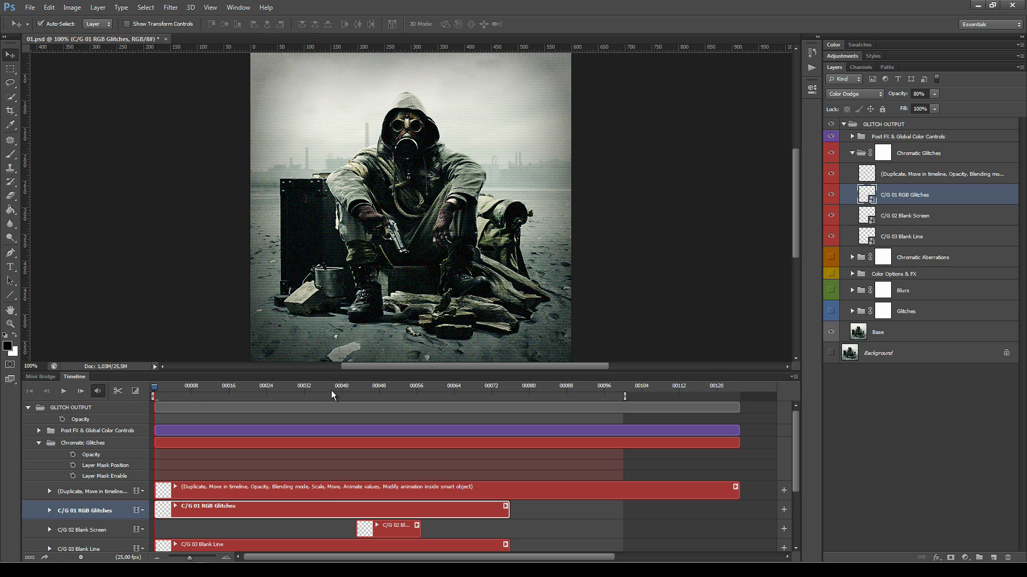
key("space")
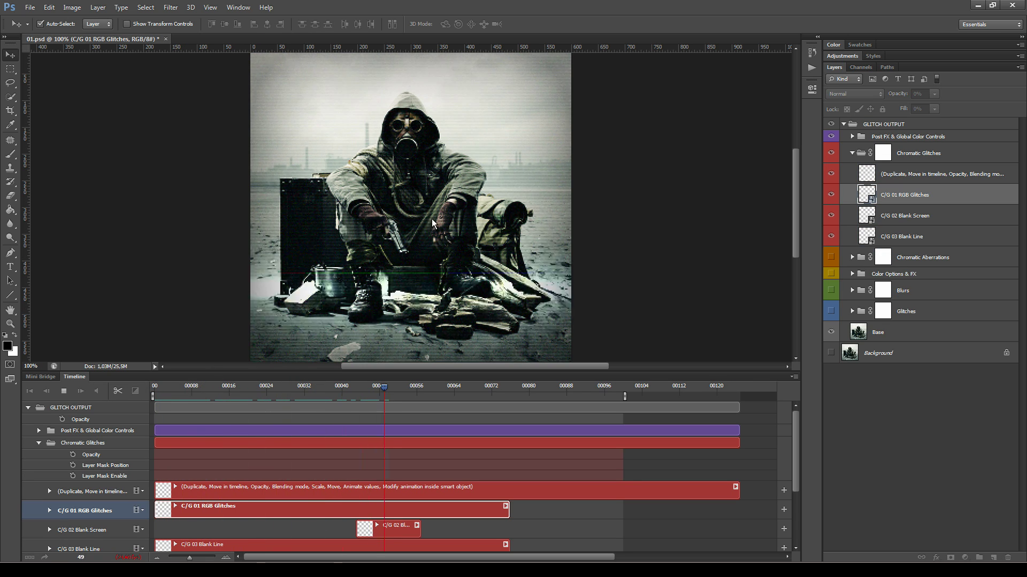
left_click(909, 195)
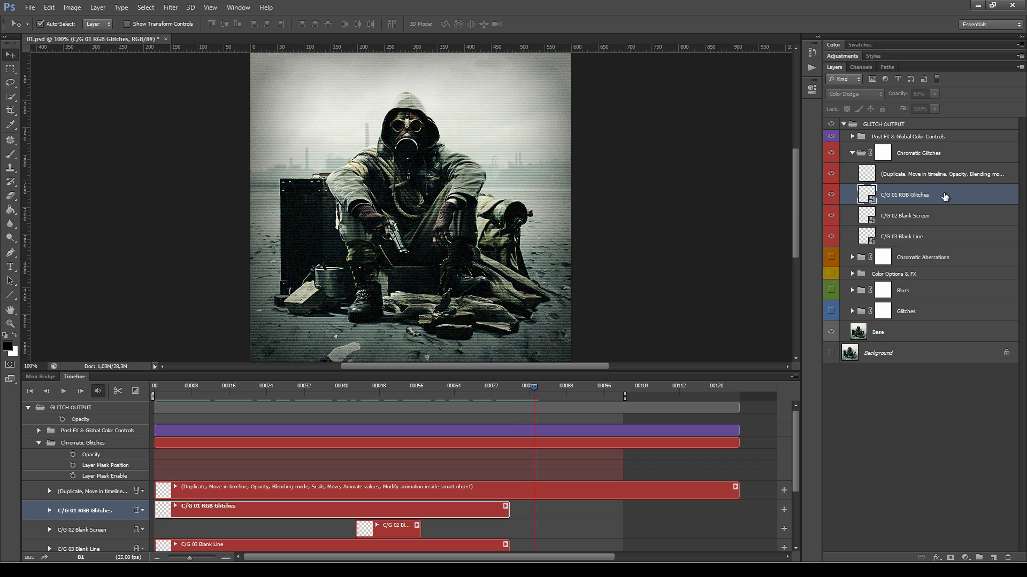
Step: Set the C/G 01 RGB Glitches layer's opacity to 100% while viewing frame 67
left_click_drag(535, 387, 468, 387)
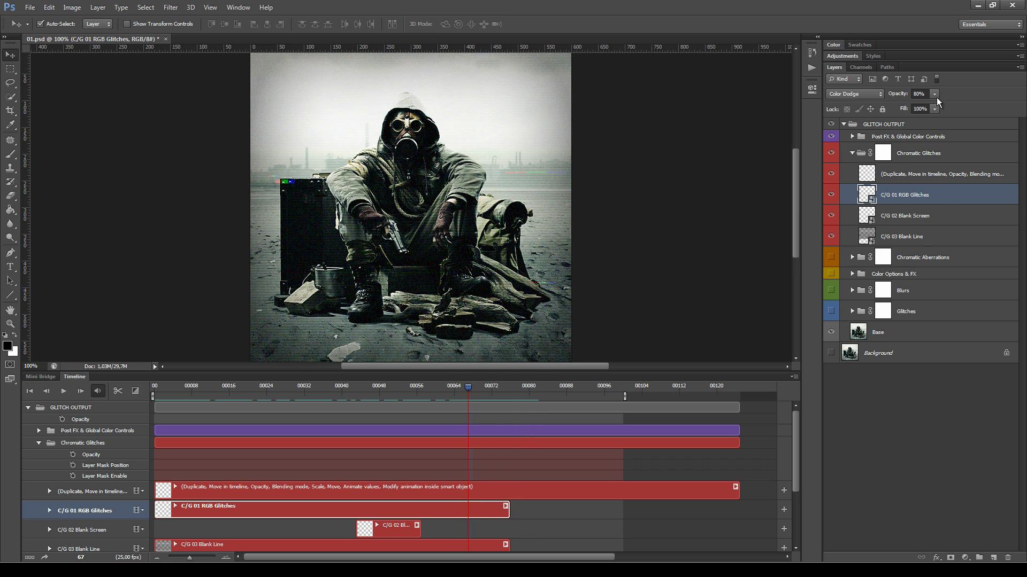
left_click(934, 94)
left_click_drag(934, 104, 959, 118)
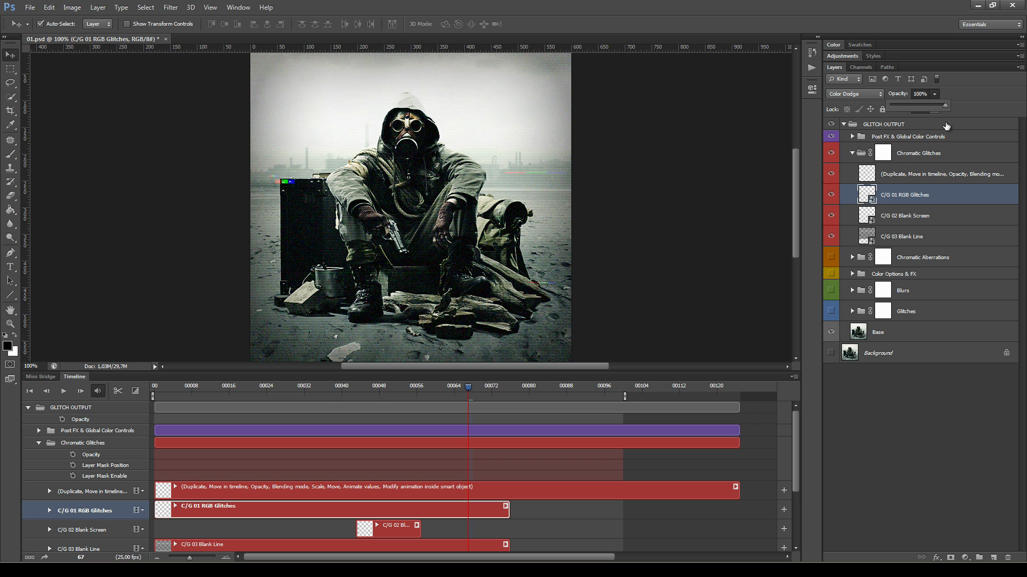
Step: Set the C/G 01 RGB Glitches layer's blend mode to Normal while viewing frame 57
left_click_drag(467, 396, 422, 396)
left_click(848, 101)
left_click(848, 94)
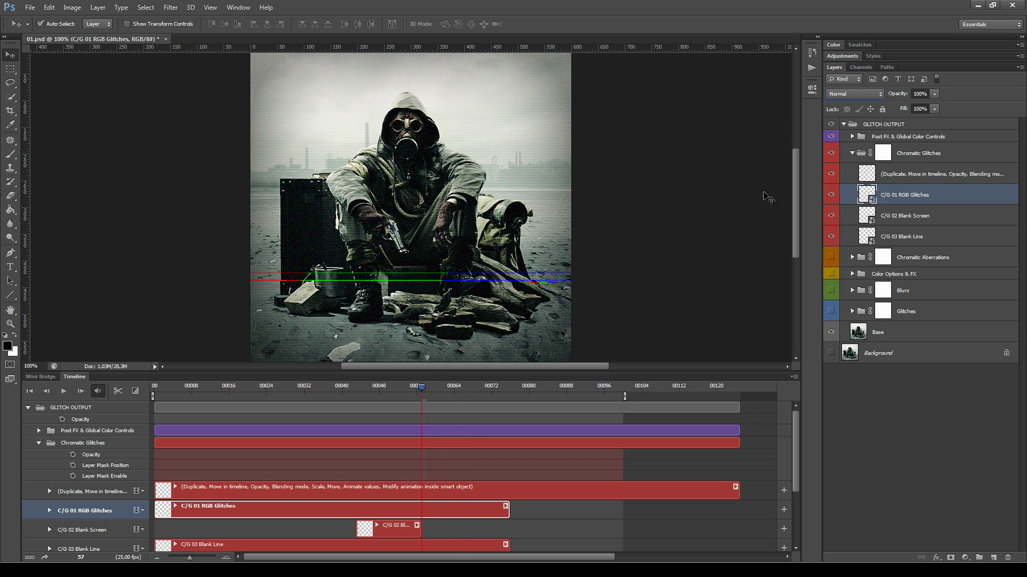
Step: Preview the animation and set the C/G 01 RGB Glitches layer's blend mode to Screen while viewing frame 65
key("space")
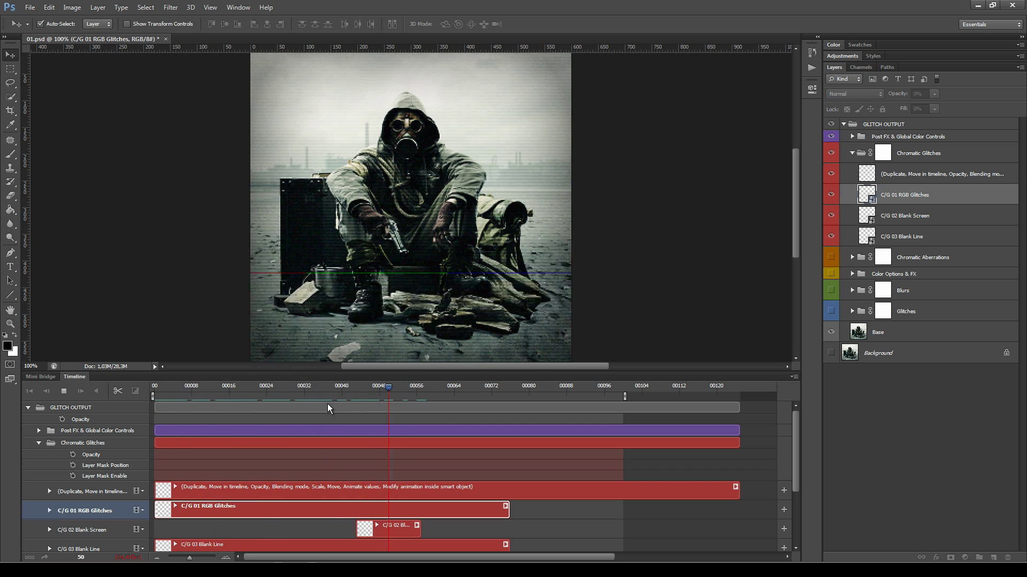
key("space")
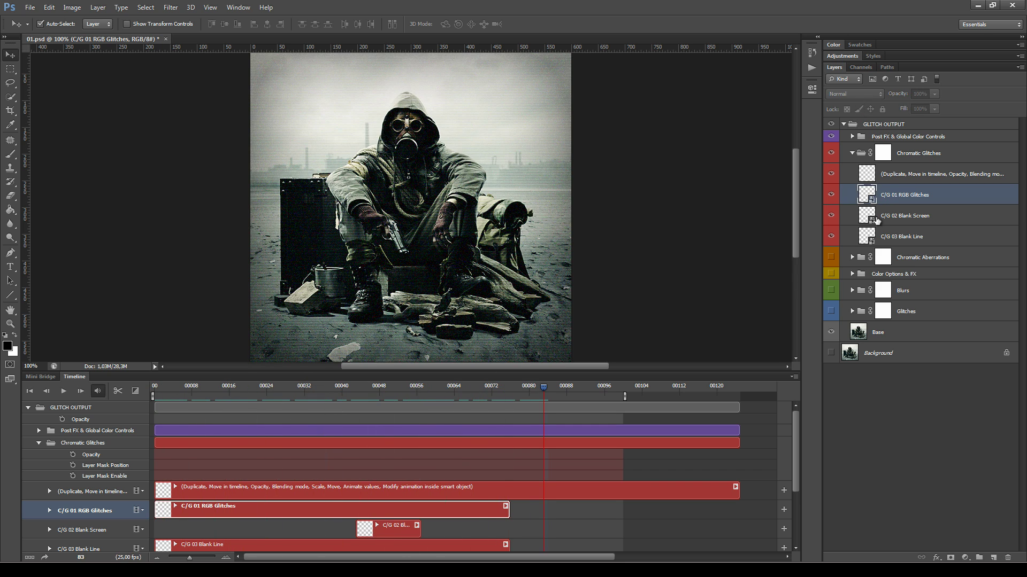
left_click_drag(538, 394, 459, 389)
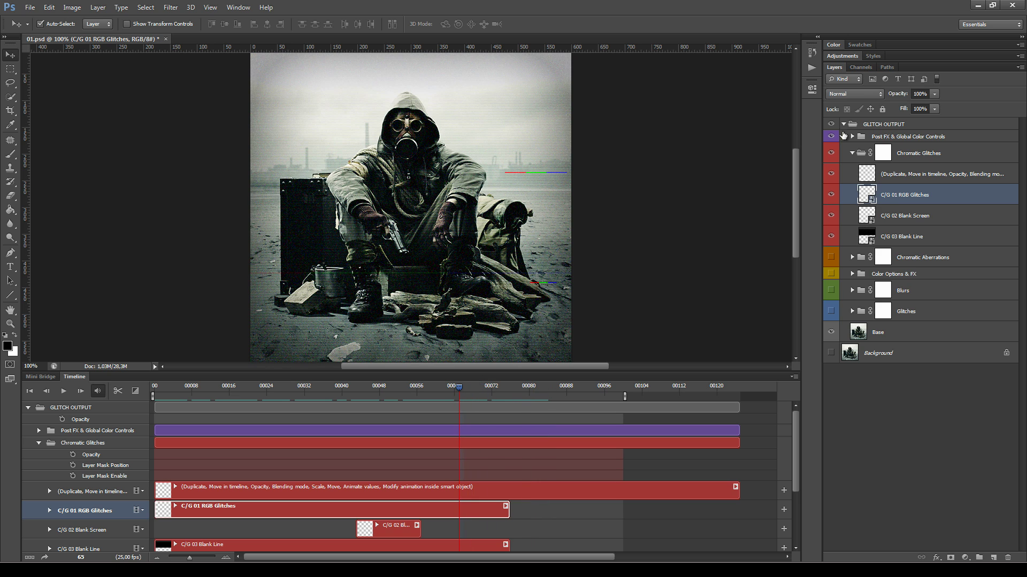
left_click(860, 97)
left_click(859, 191)
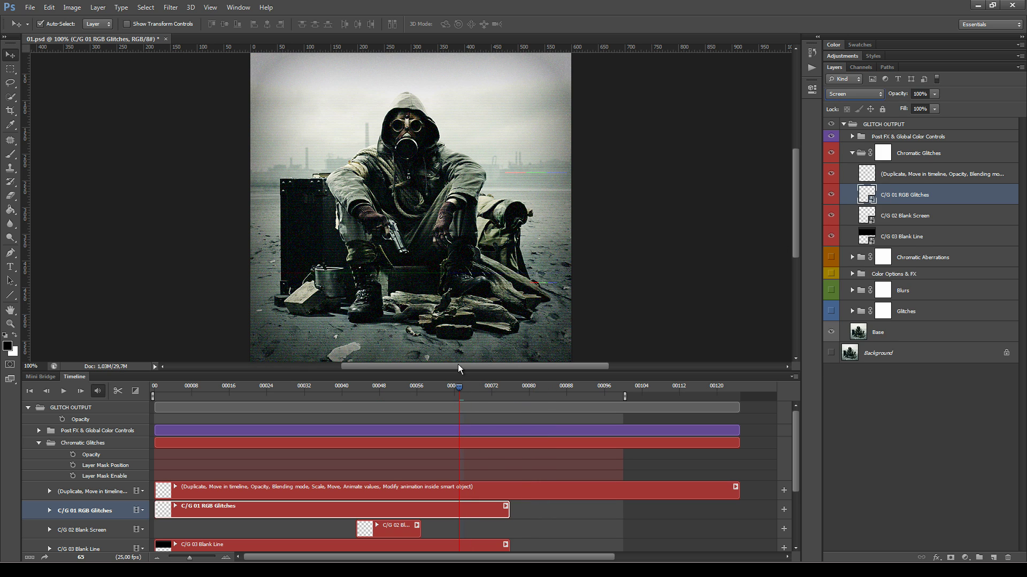
Step: Play the animation from frame 0 to check the Screen blending and return to the first frame
left_click_drag(468, 401, 159, 390)
key("space")
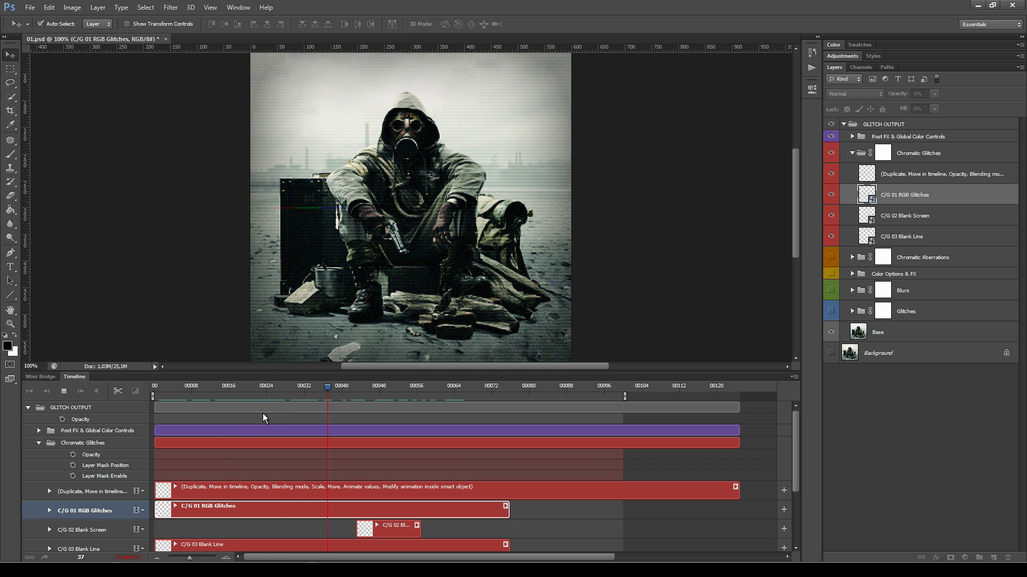
key("space")
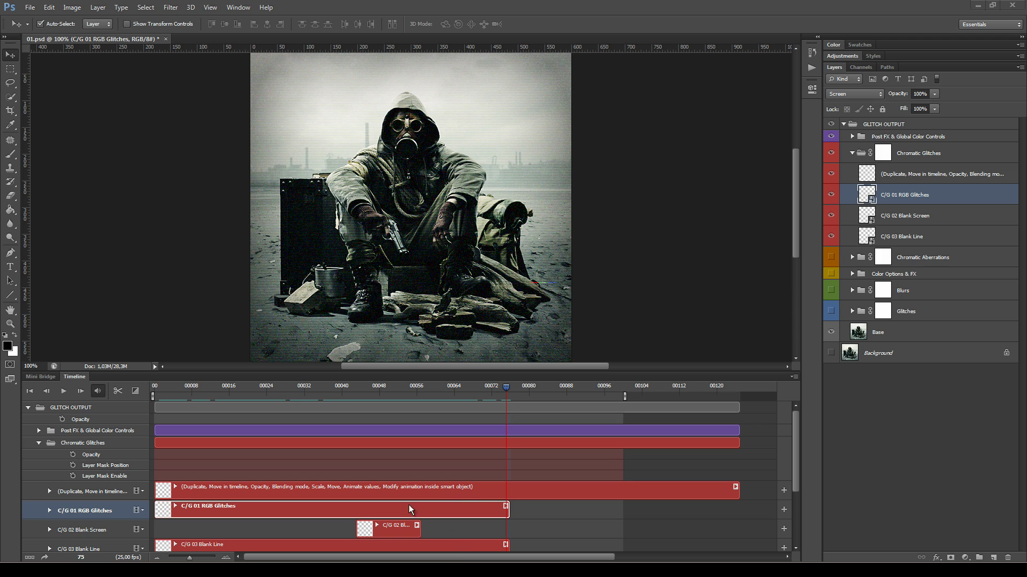
left_click(79, 495)
left_click_drag(490, 393, 153, 430)
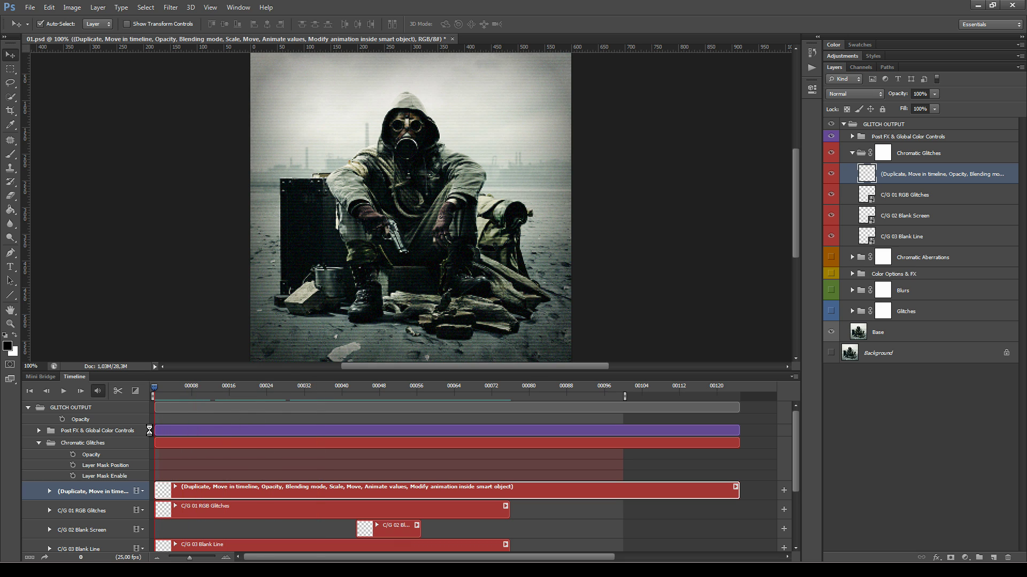
Step: Rotate the C/G 01 RGB Glitches layer by 90° at frame 7 and preview the animation
left_click(211, 512)
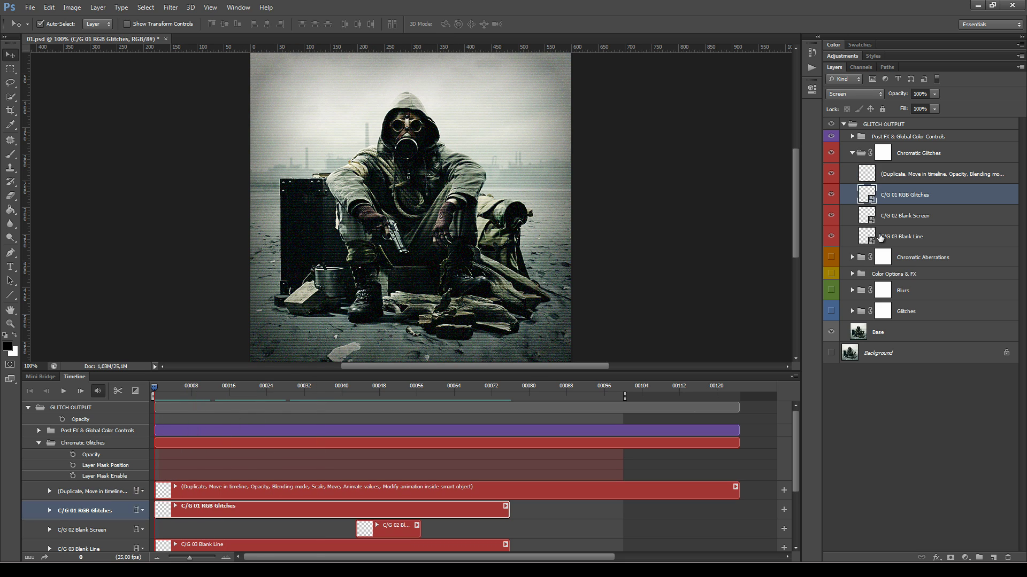
left_click_drag(156, 388, 187, 387)
key("ctrl+t")
left_click_drag(585, 234, 383, 381)
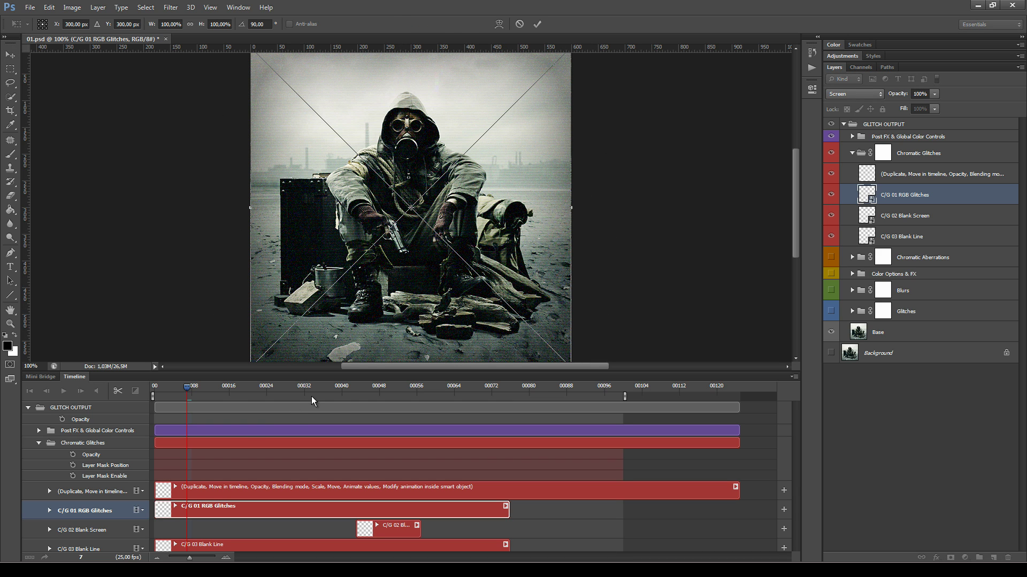
key("Return")
key("space")
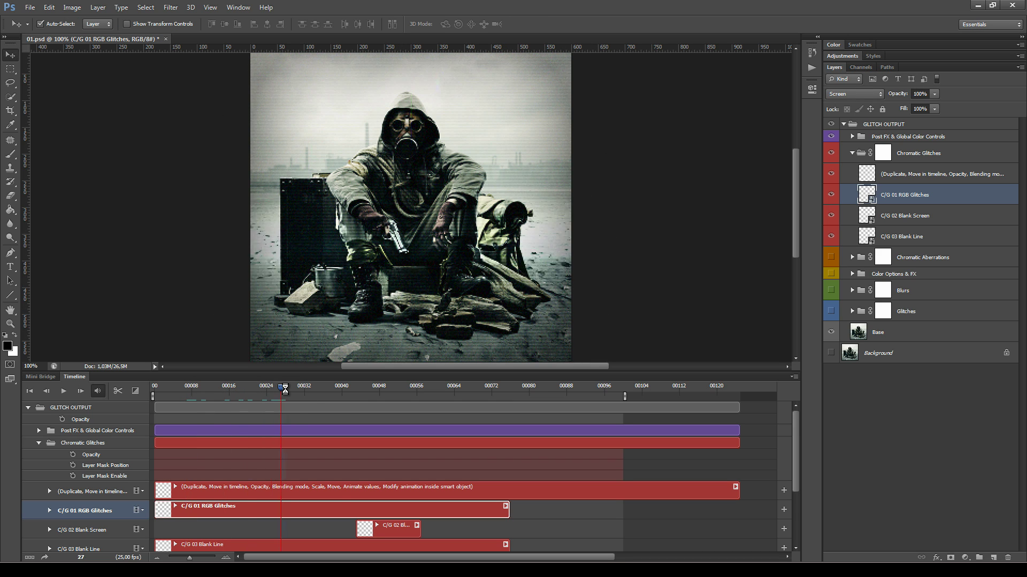
left_click_drag(247, 403, 146, 411)
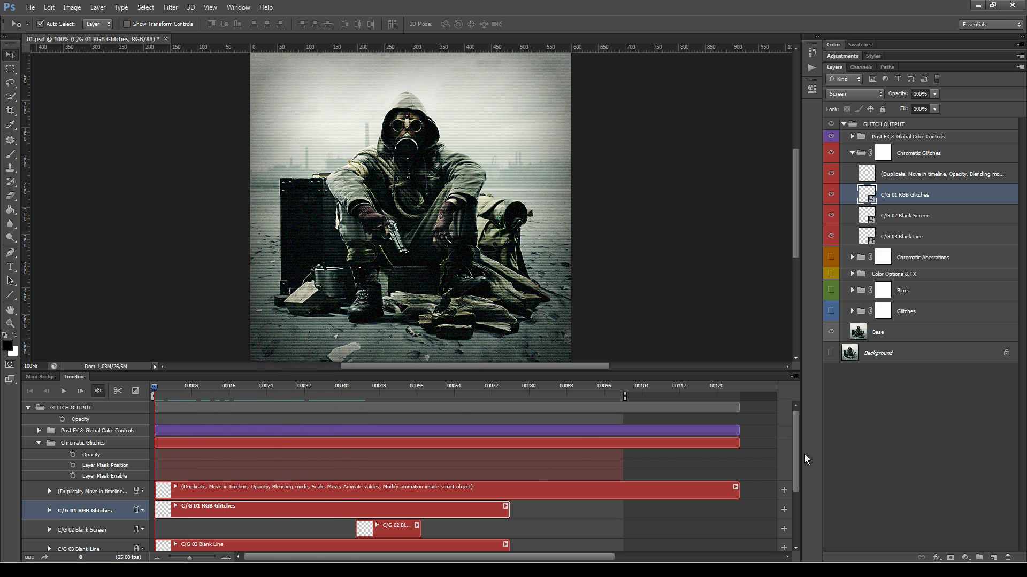
Step: Add a Photo Filter adjustment layer directly above the C/G 03 Blank Line layer
left_click_drag(795, 458, 797, 470)
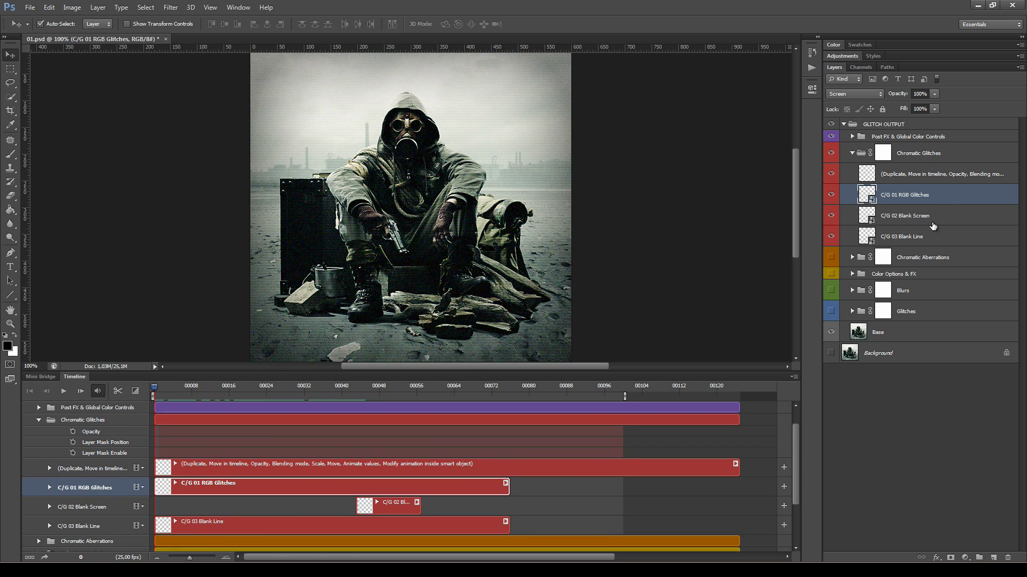
left_click(934, 228)
left_click(934, 216)
left_click(935, 199)
left_click(924, 241)
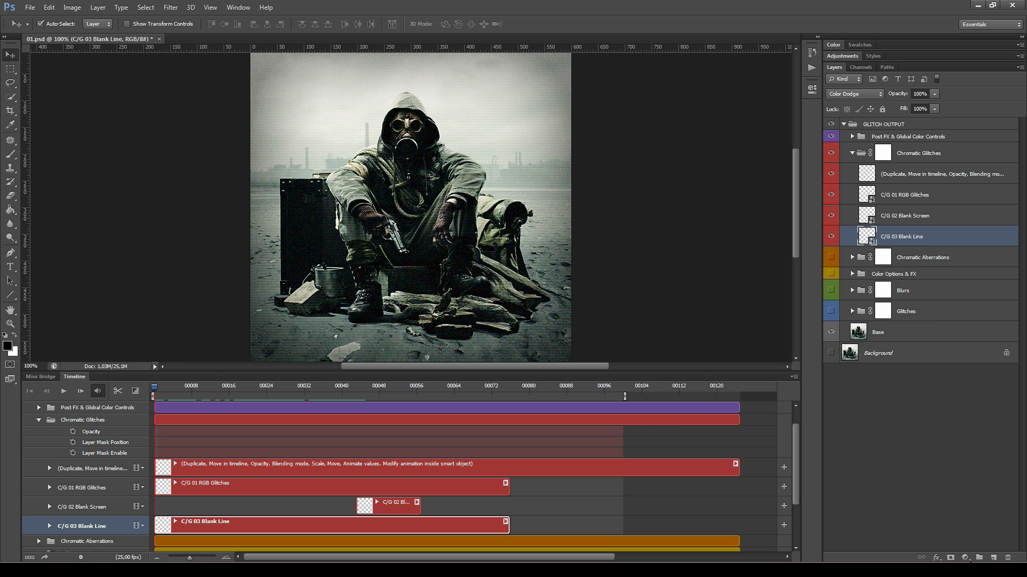
left_click(966, 558)
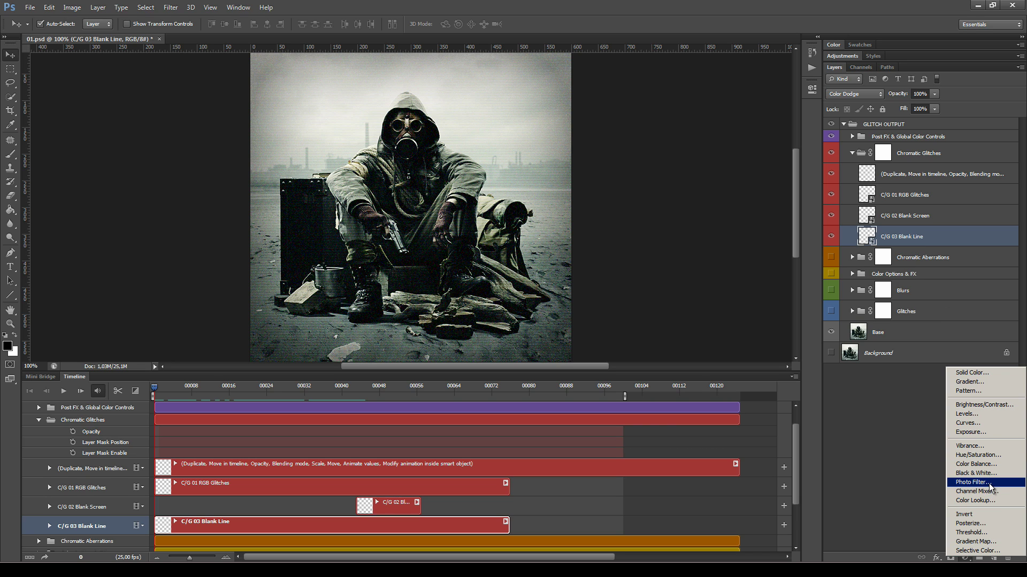
left_click(972, 482)
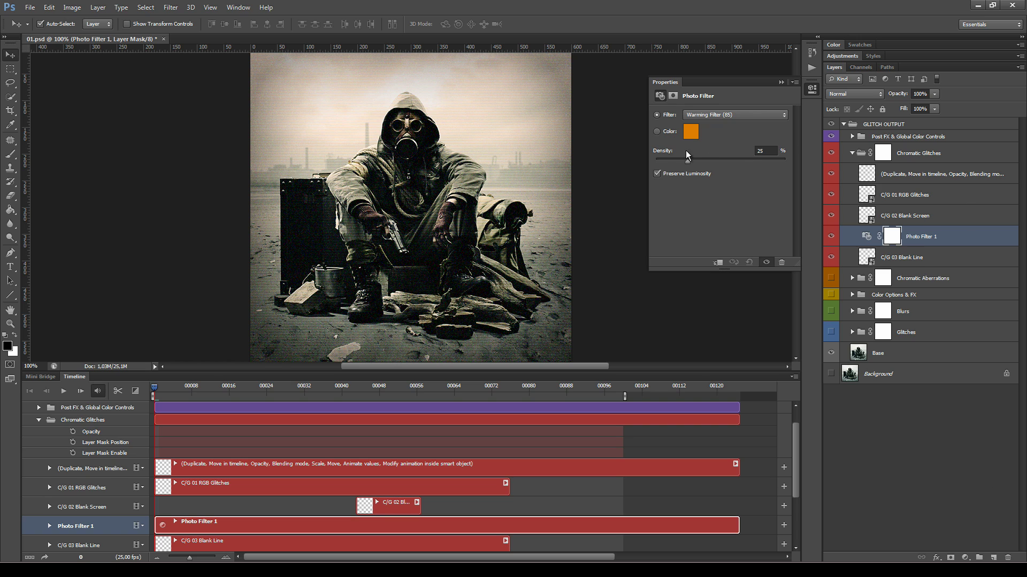
Step: Set the new Photo Filter to a custom green colour (#25ec11) with 100% density
left_click(656, 131)
left_click(691, 131)
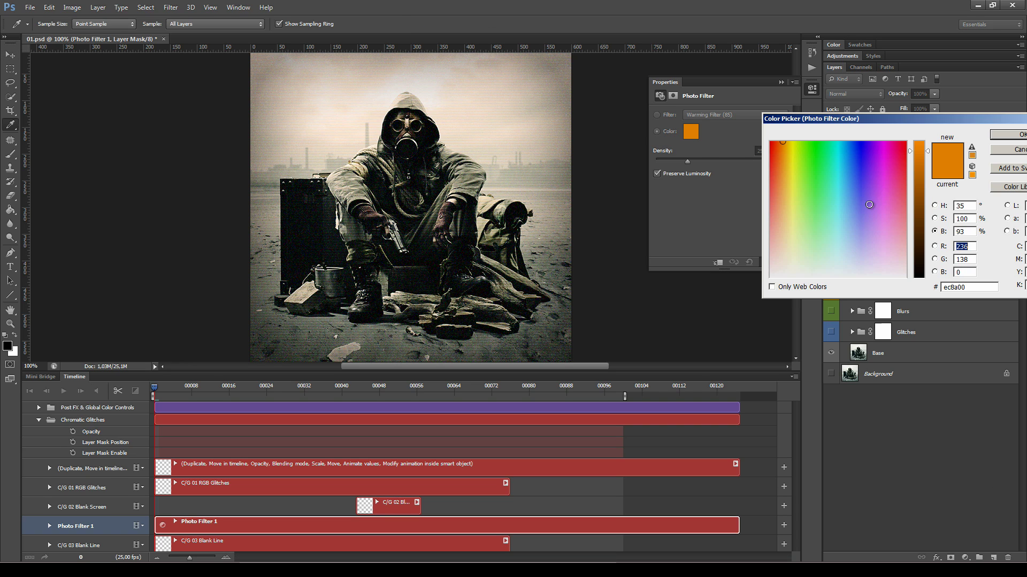
left_click(823, 181)
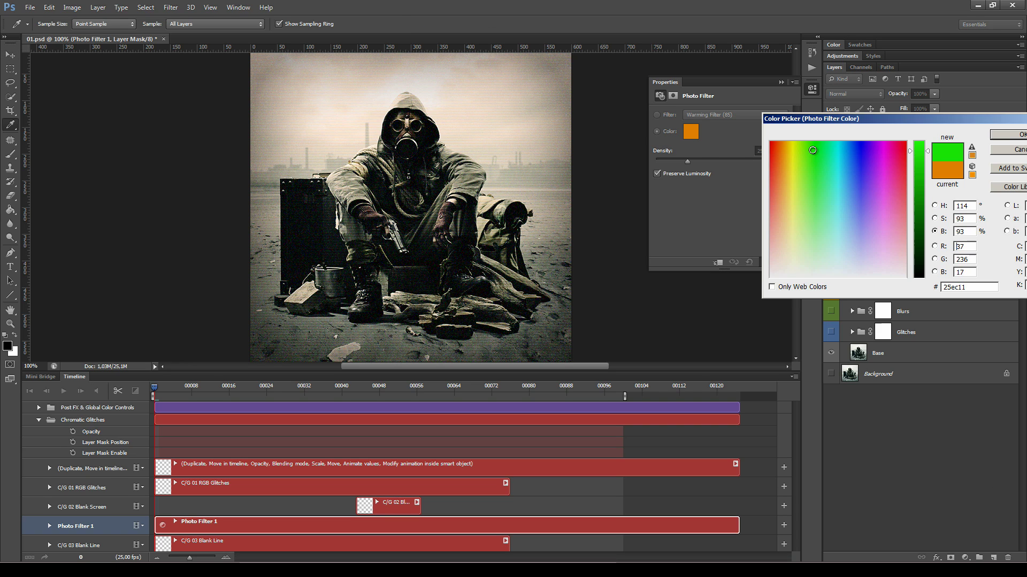
left_click(1008, 134)
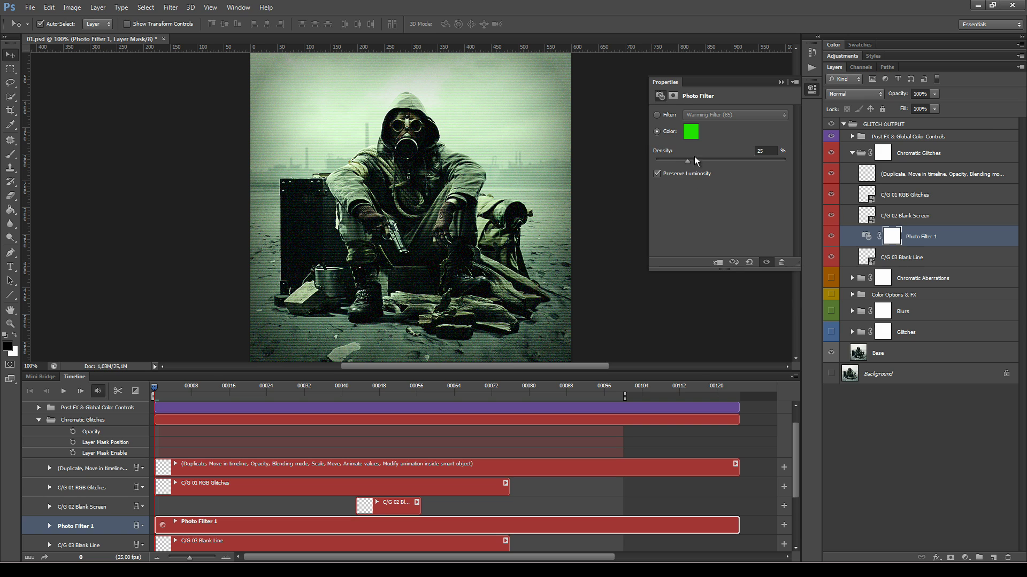
left_click_drag(688, 166, 825, 169)
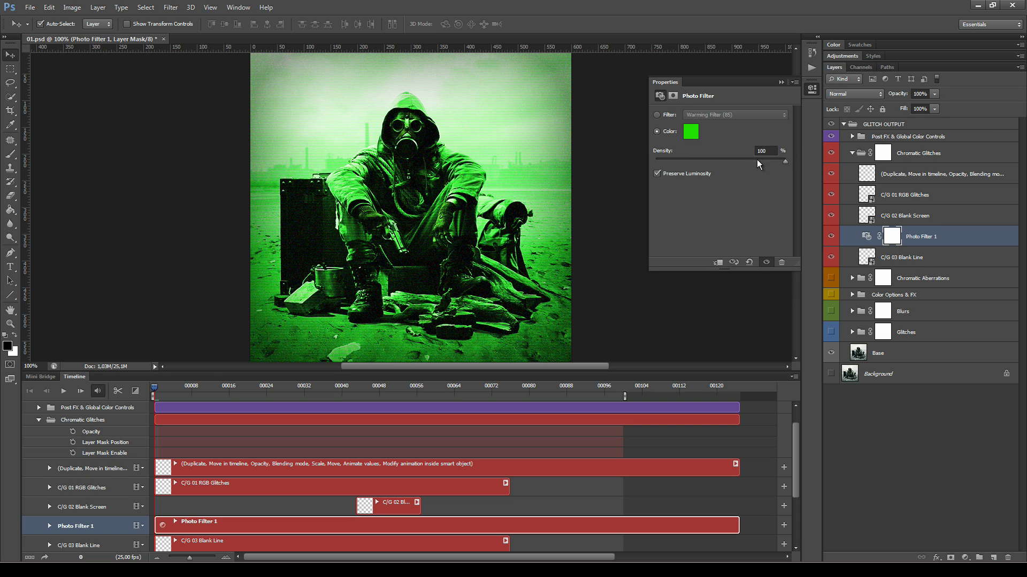
Step: Clip the green Photo Filter to the C/G 03 Blank Line layer and preview the animation
right_click(945, 240)
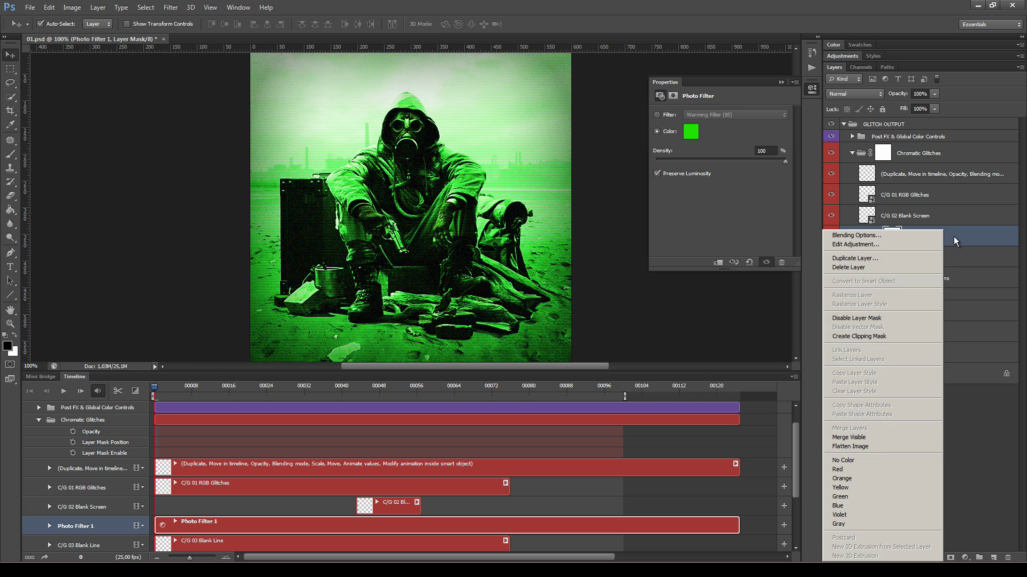
left_click(857, 339)
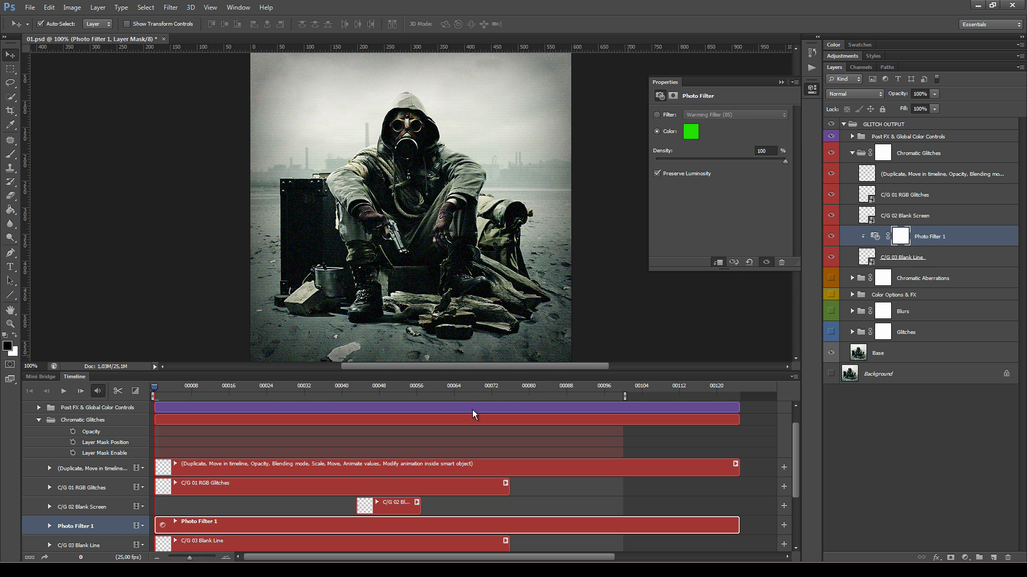
left_click_drag(160, 394, 306, 391)
key("space")
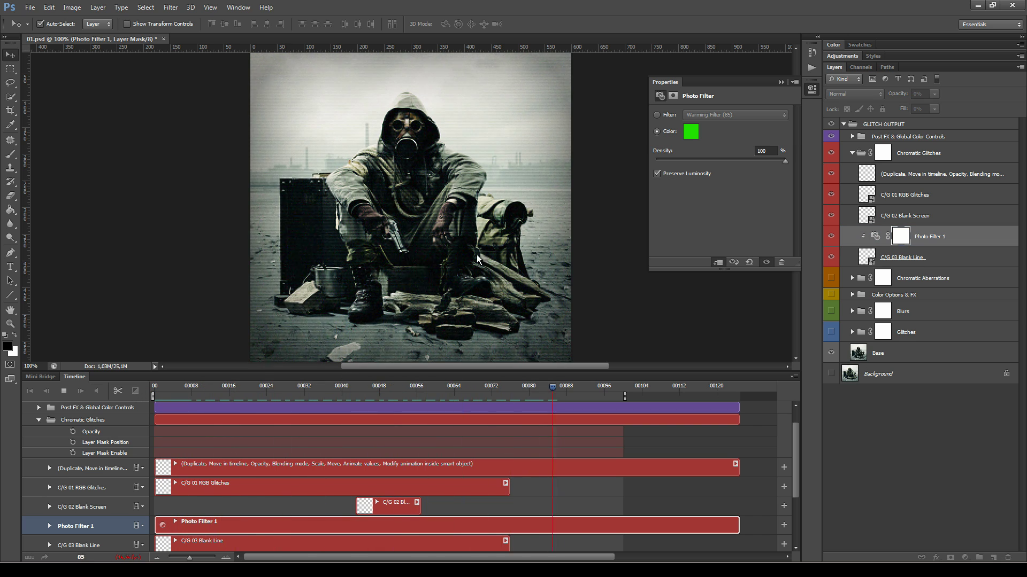
key("space")
left_click_drag(344, 389, 134, 406)
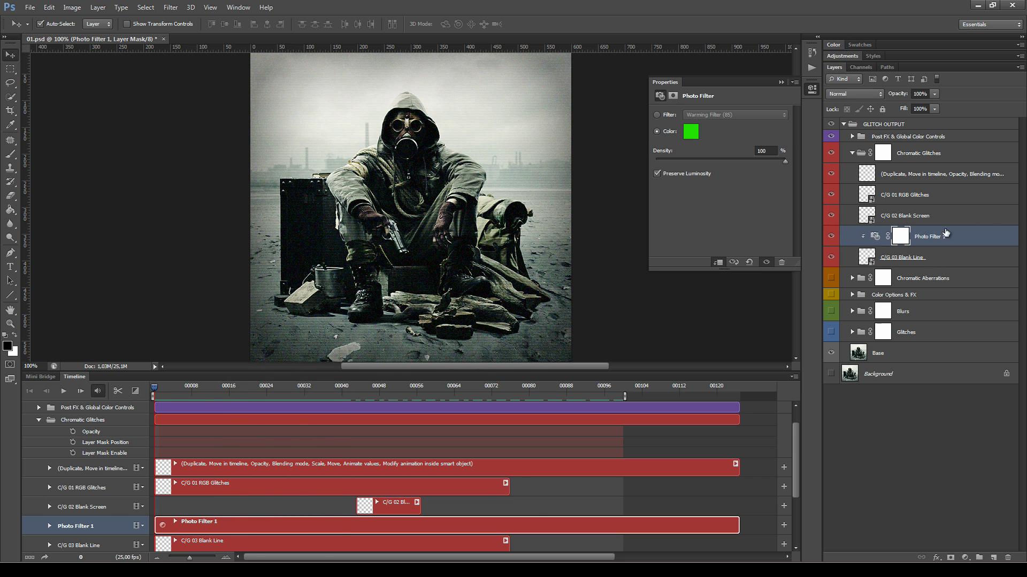
Step: Add a Photo Filter adjustment layer above C/G 02 Blank Screen and clip it to that layer
left_click(890, 215)
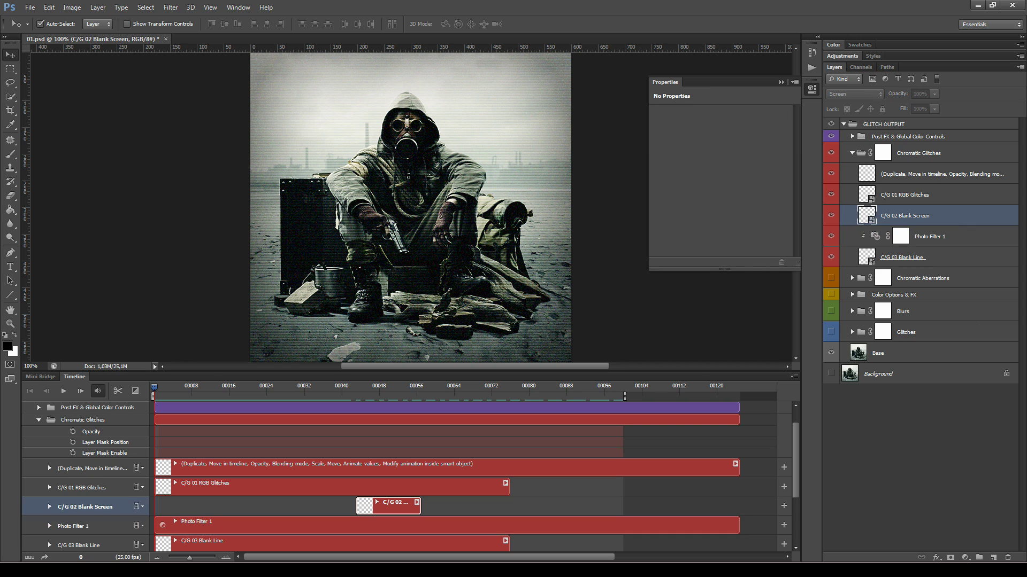
left_click(965, 558)
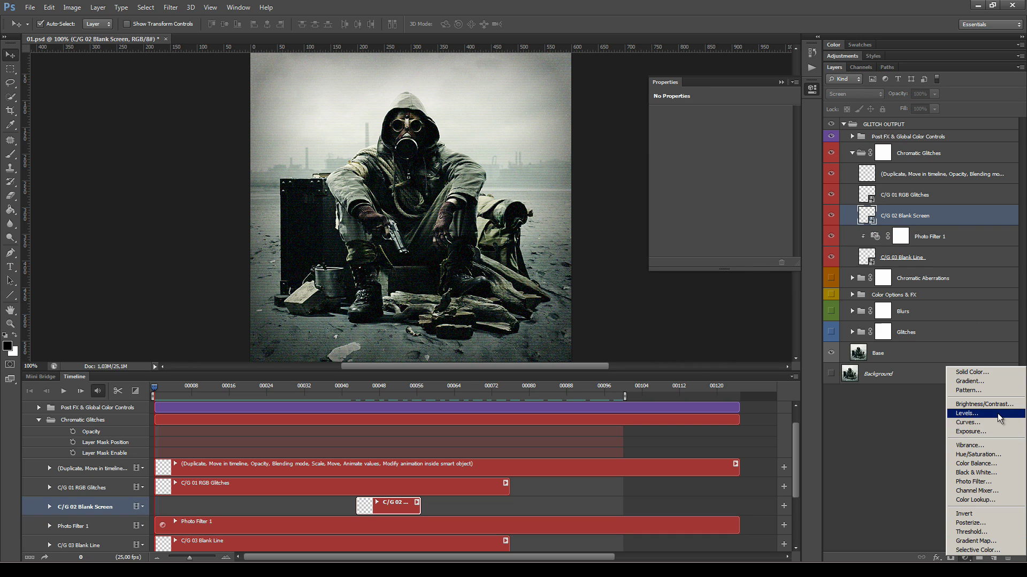
left_click(984, 482)
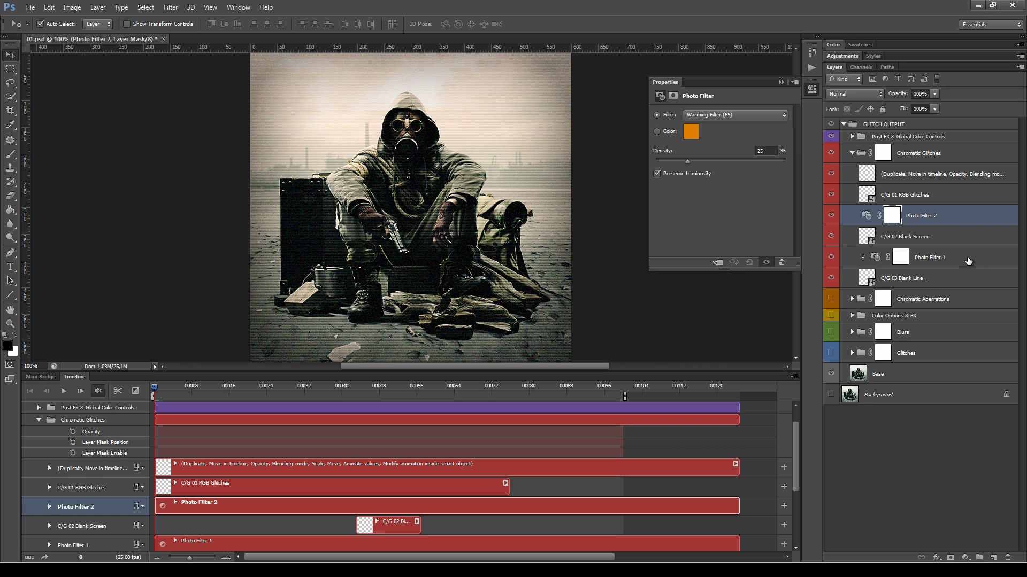
right_click(953, 219)
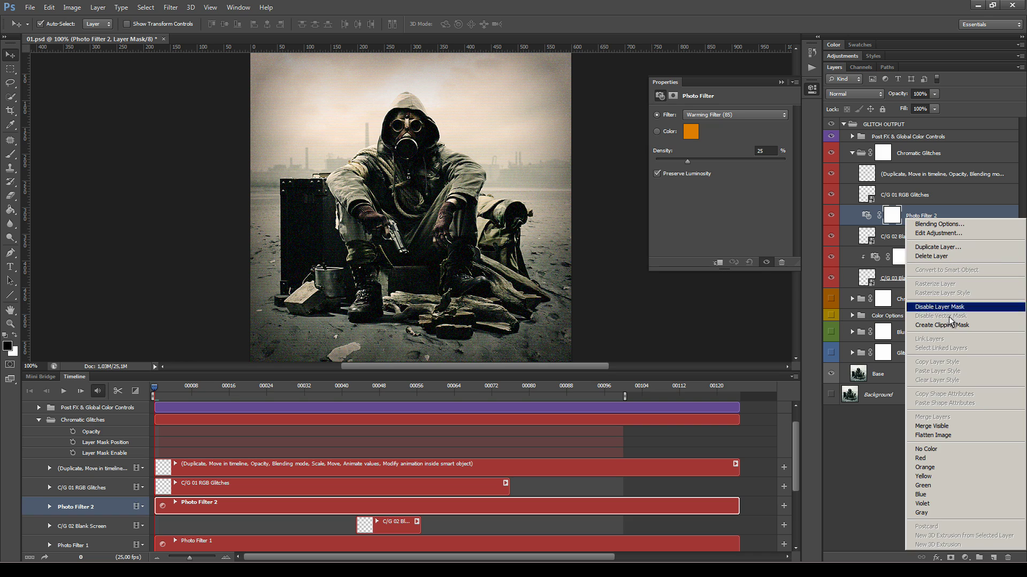
left_click(949, 327)
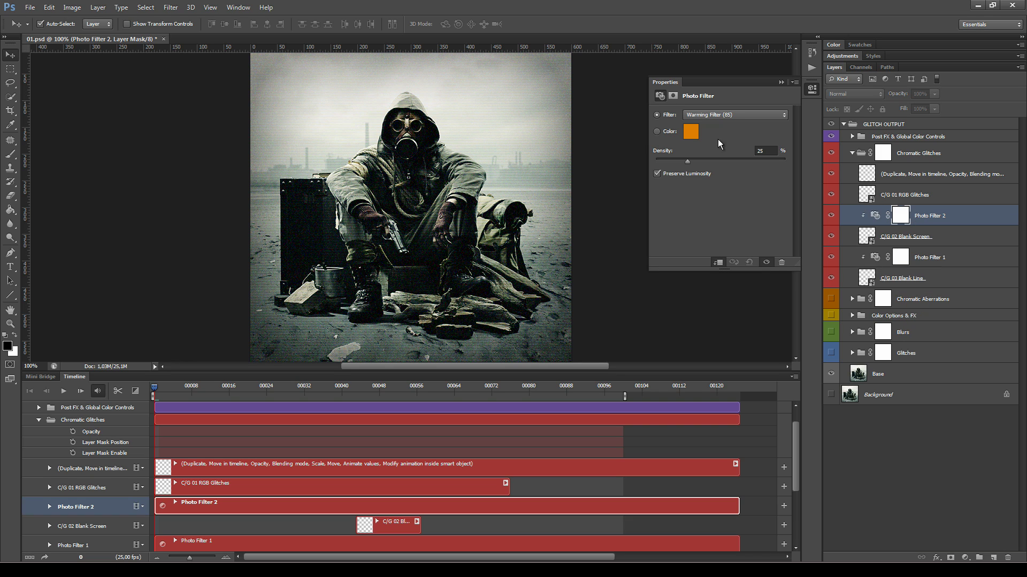
Step: Set the C/G 02 Blank Screen layer's Photo Filter to a custom magenta colour with 100% density
left_click(658, 131)
left_click(692, 132)
left_click_drag(809, 173, 769, 141)
left_click_drag(923, 156, 816, 142)
left_click(884, 142)
left_click(893, 156)
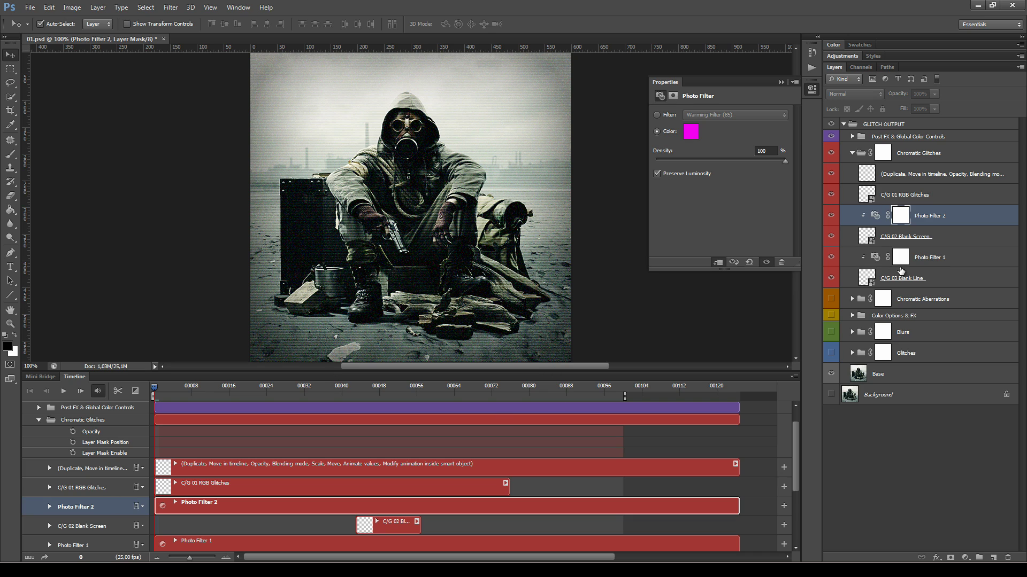
Step: Add a Solid Color fill layer in orange (#ffb424) above the C/G 01 RGB Glitches layer
left_click(943, 203)
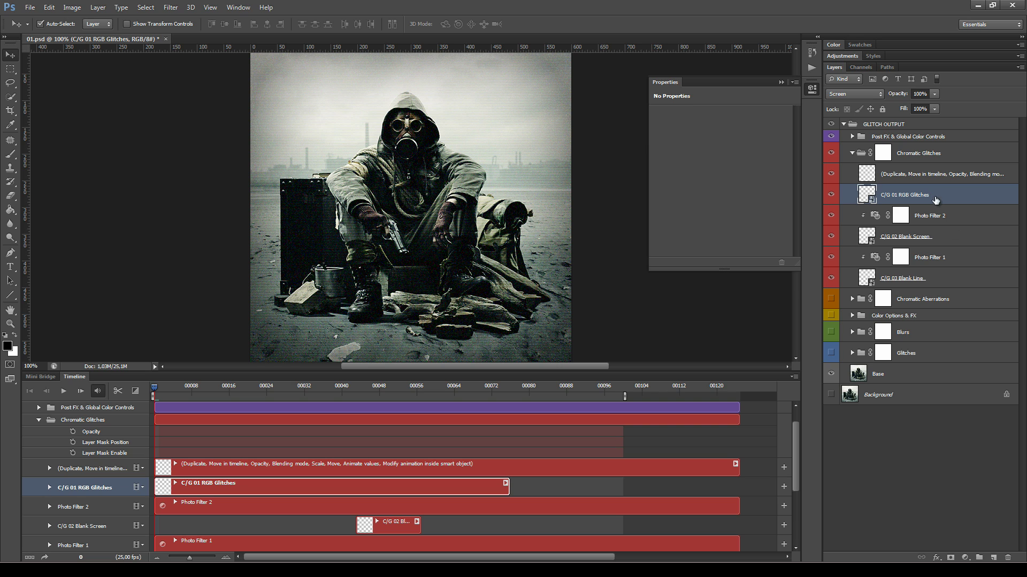
left_click(940, 222)
left_click(946, 201)
left_click(964, 558)
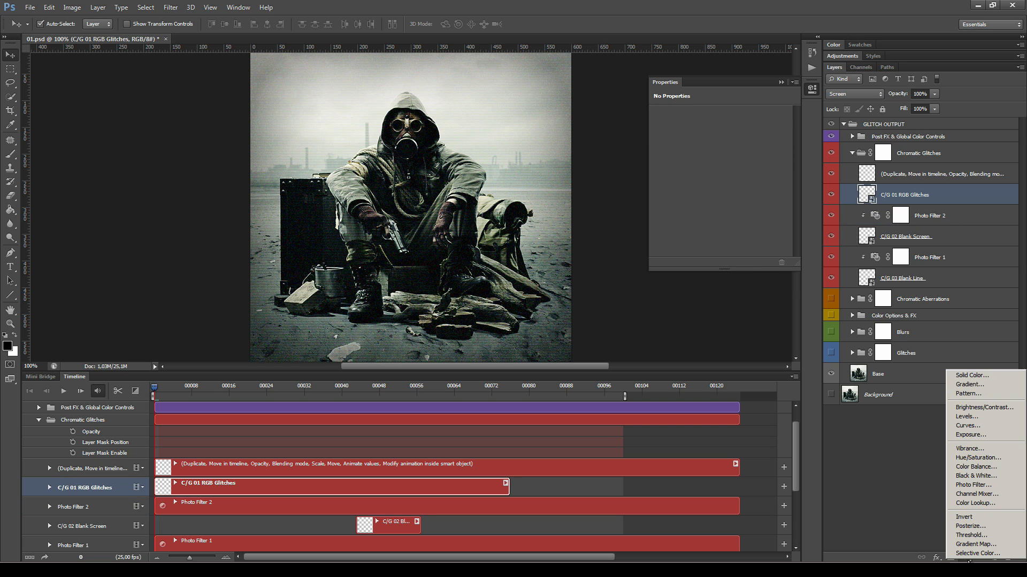
left_click(970, 376)
left_click(765, 179)
left_click_drag(769, 170, 797, 162)
left_click_drag(691, 217, 664, 205)
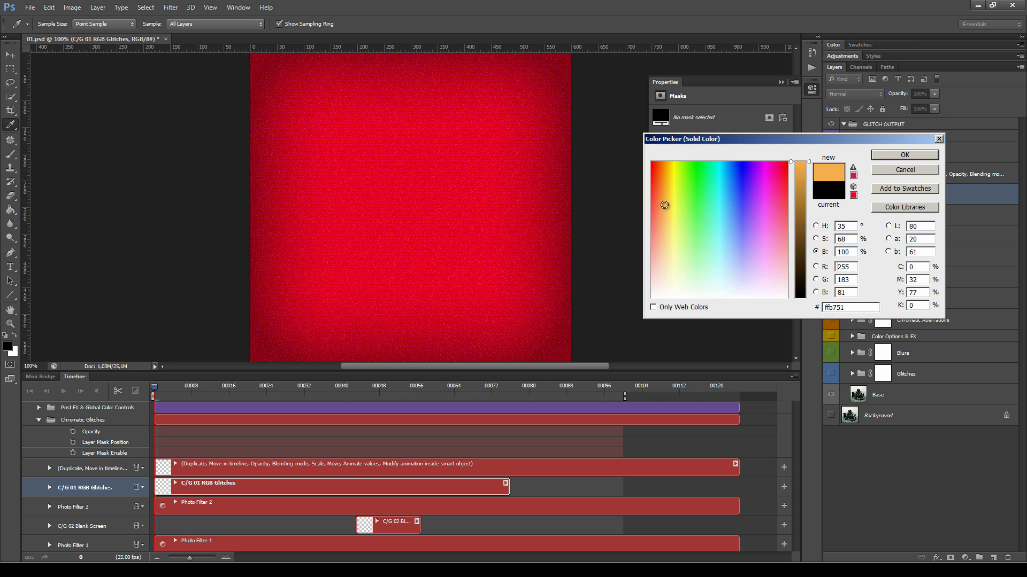
left_click(663, 178)
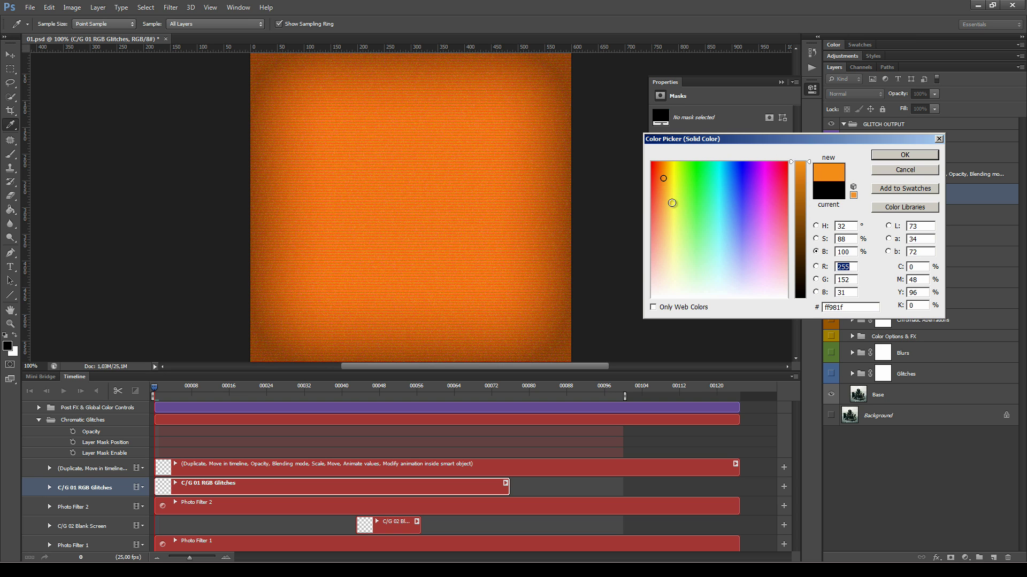
left_click(666, 181)
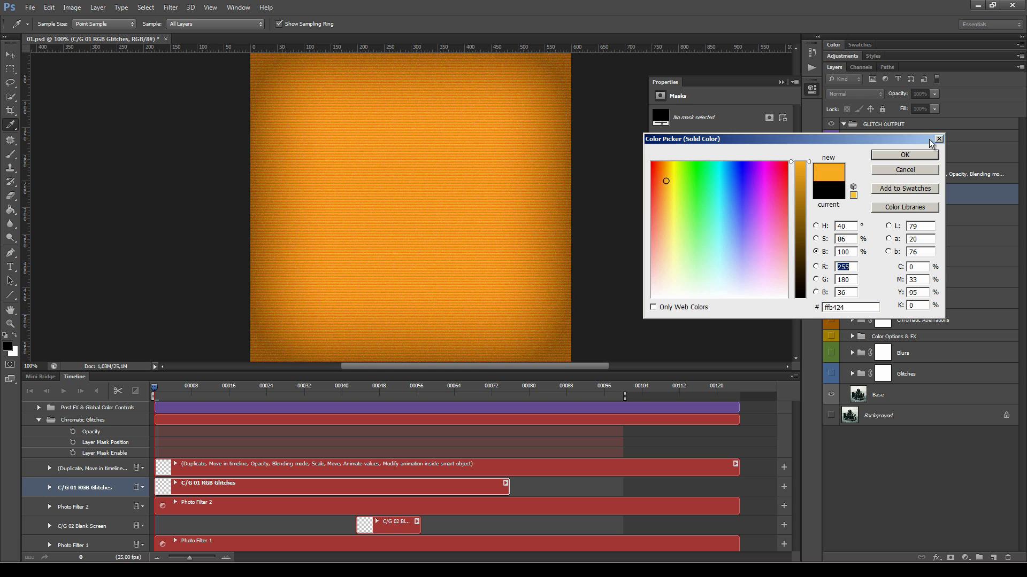
left_click(905, 155)
Step: Clip the orange Color Fill to the C/G 01 RGB Glitches layer and preview the animation
right_click(948, 202)
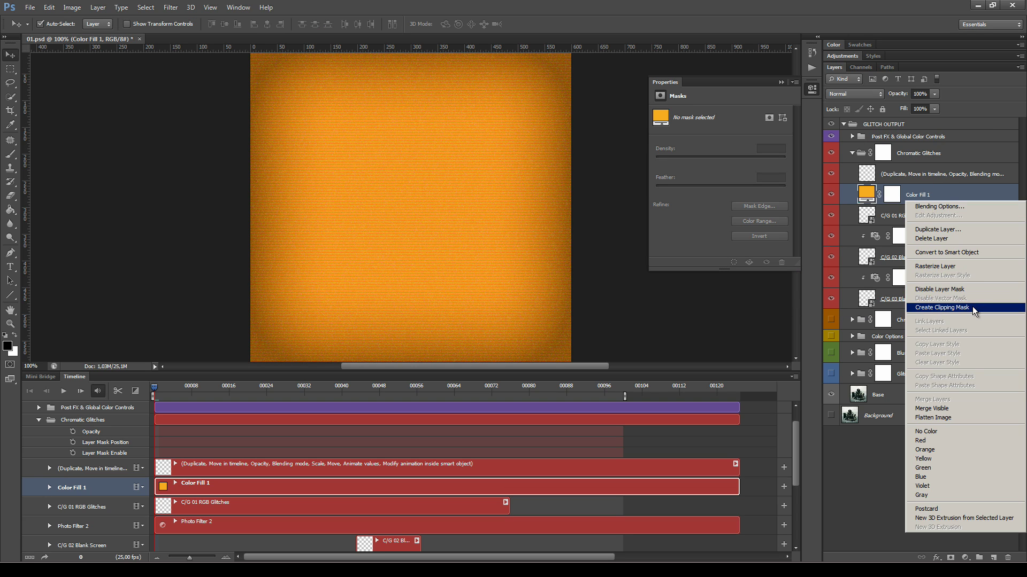
left_click(957, 307)
key("space")
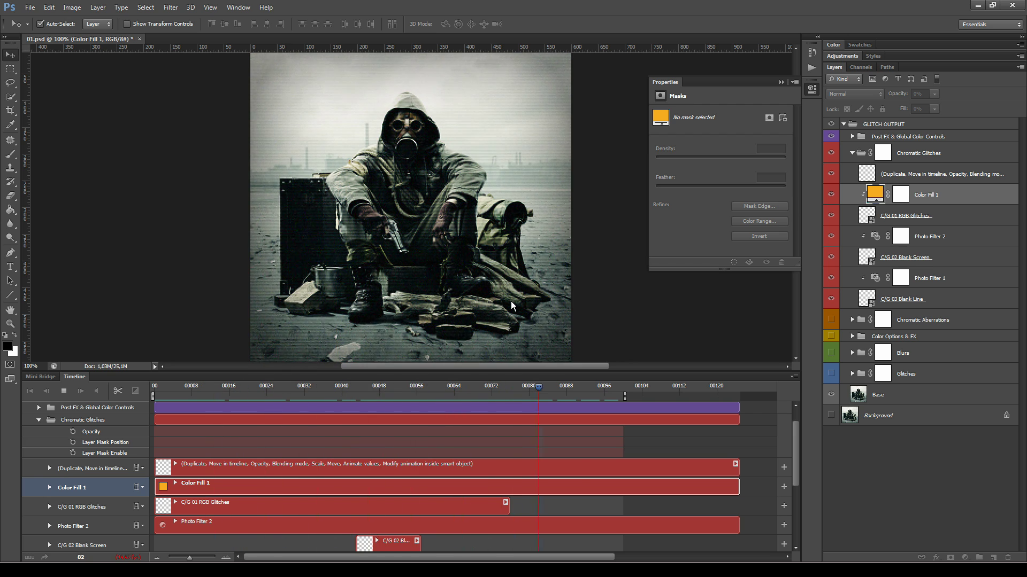
key("space")
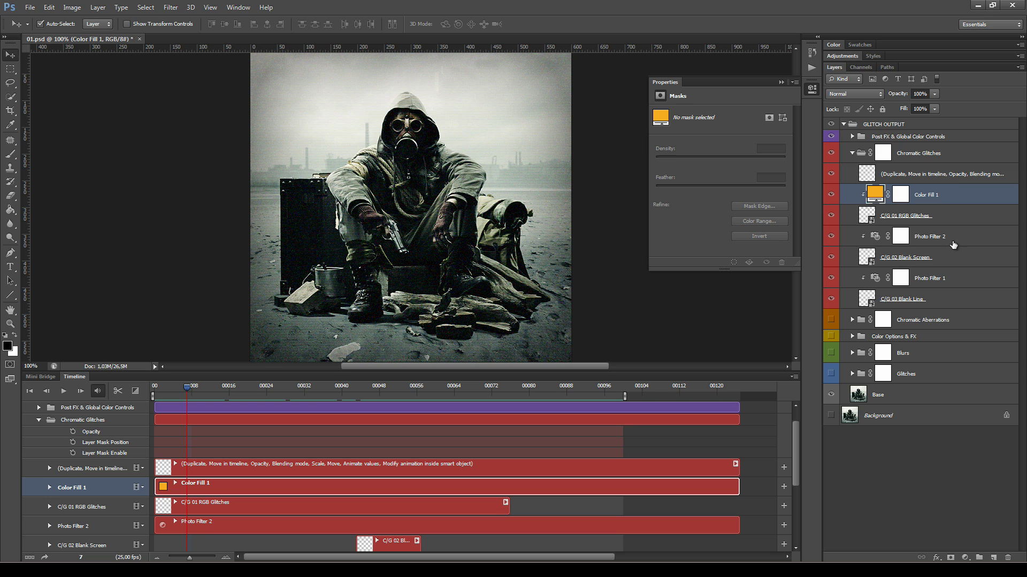
Step: Delete the Color Fill and both Photo Filter layers, and collapse the Chromatic Glitches group in the layer stack and timeline
left_click(957, 248, "ctrl")
left_click(977, 285, "ctrl")
left_click_drag(977, 284, 1008, 557)
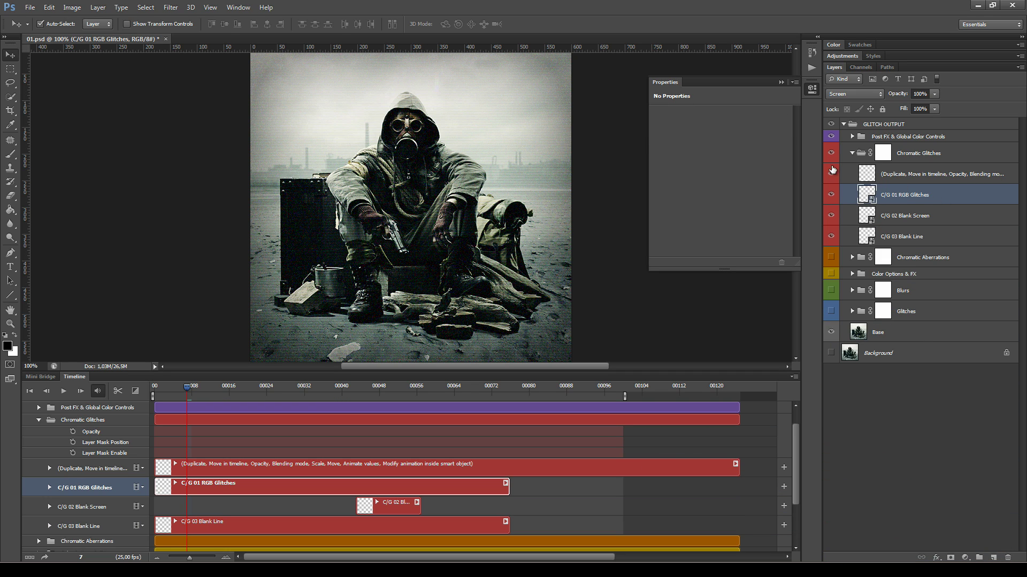
left_click(852, 153)
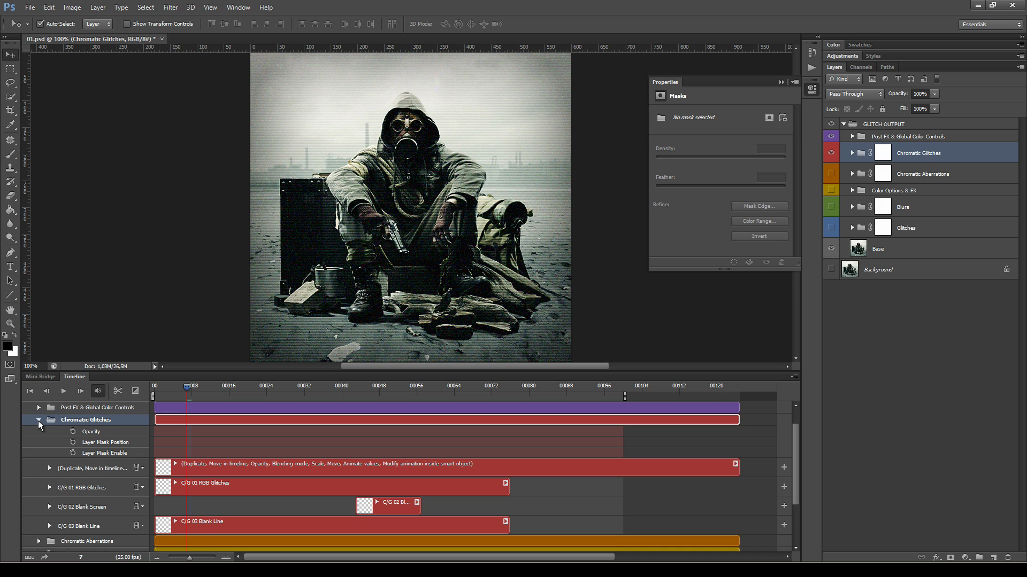
left_click(38, 421)
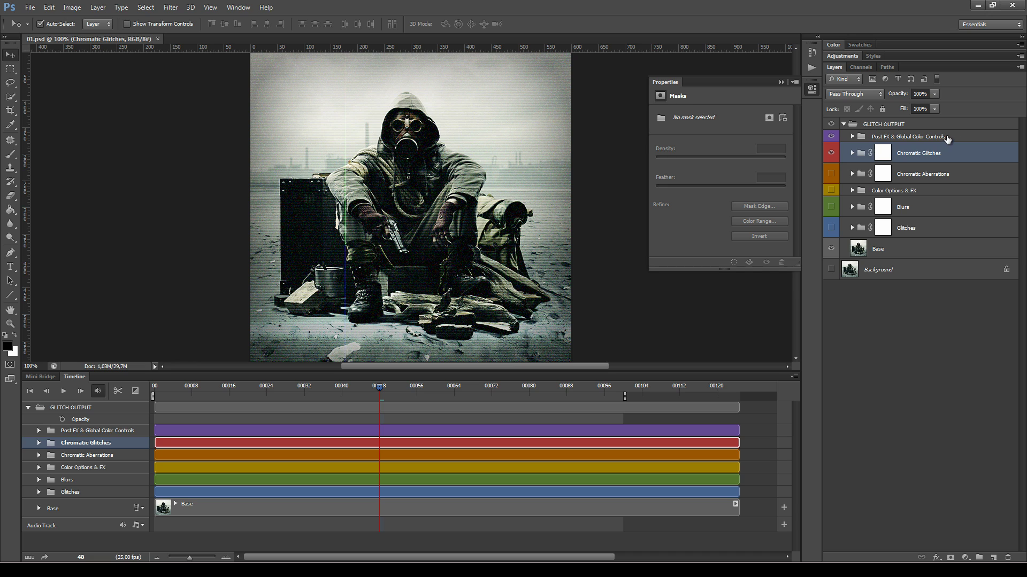
Step: Expand the Post FX & Global Color Controls group in the layer stack and timeline, keeping its Grain subgroup collapsed
left_click(946, 139)
left_click(852, 136)
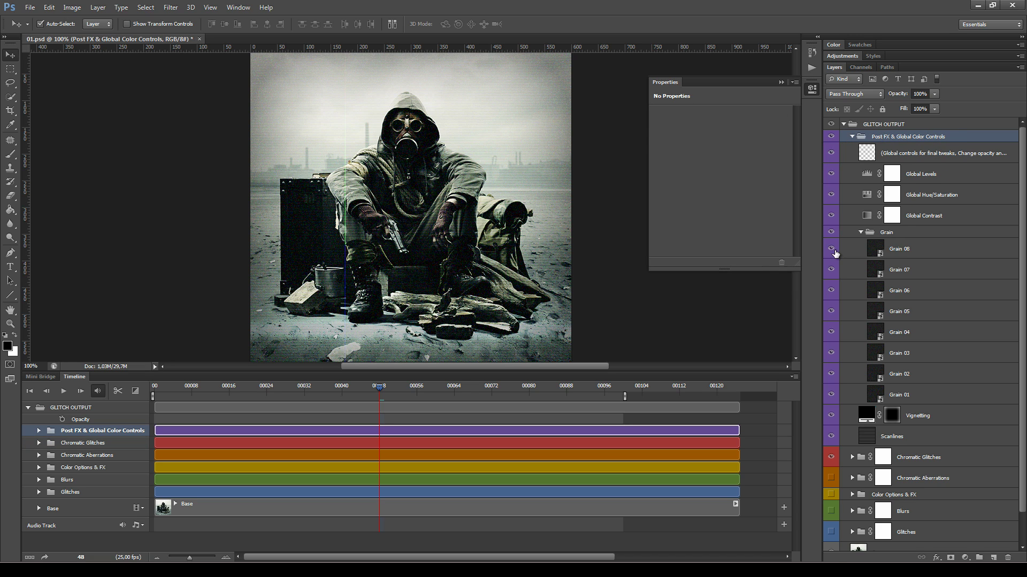
left_click(861, 233)
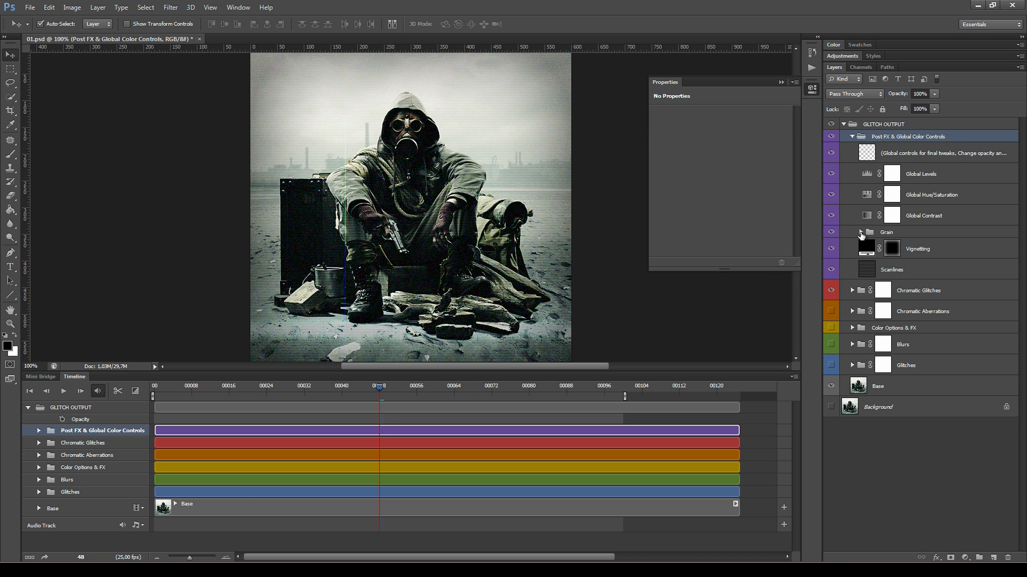
left_click(39, 431)
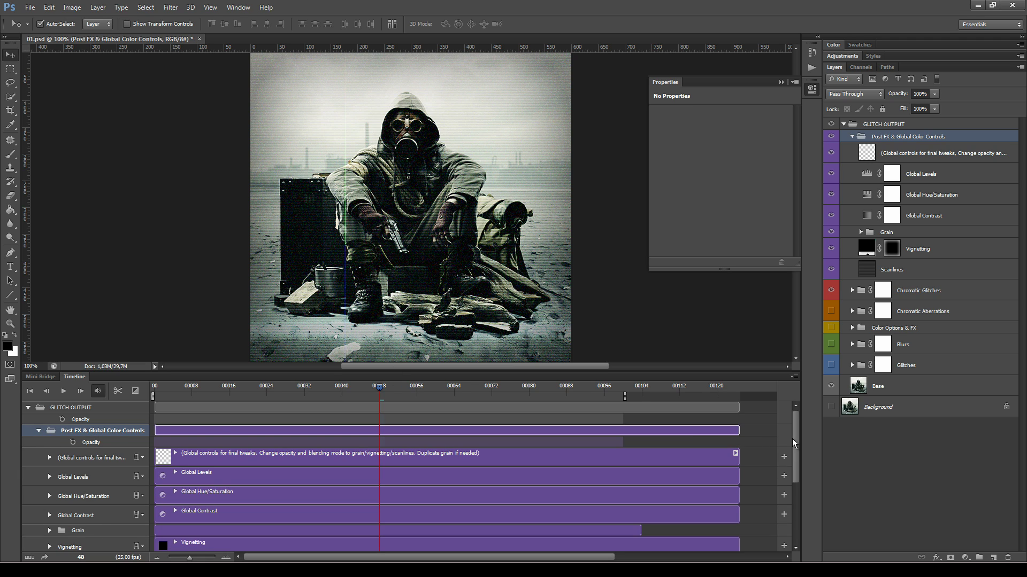
left_click_drag(797, 444, 798, 441)
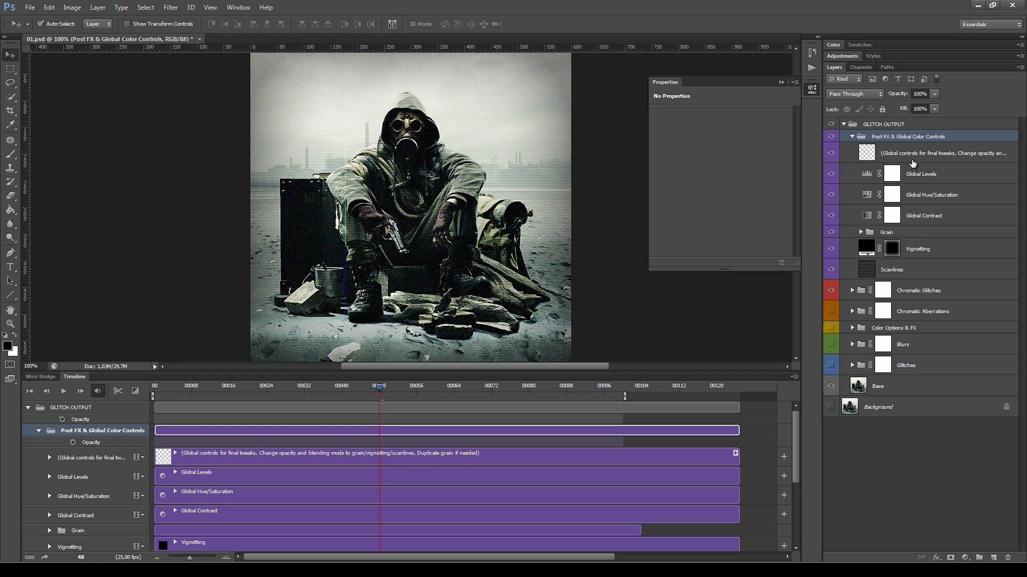
Step: Review the global controls note layer and select the Global Levels, Global Hue/Saturation and Global Contrast layers together
left_click(888, 162)
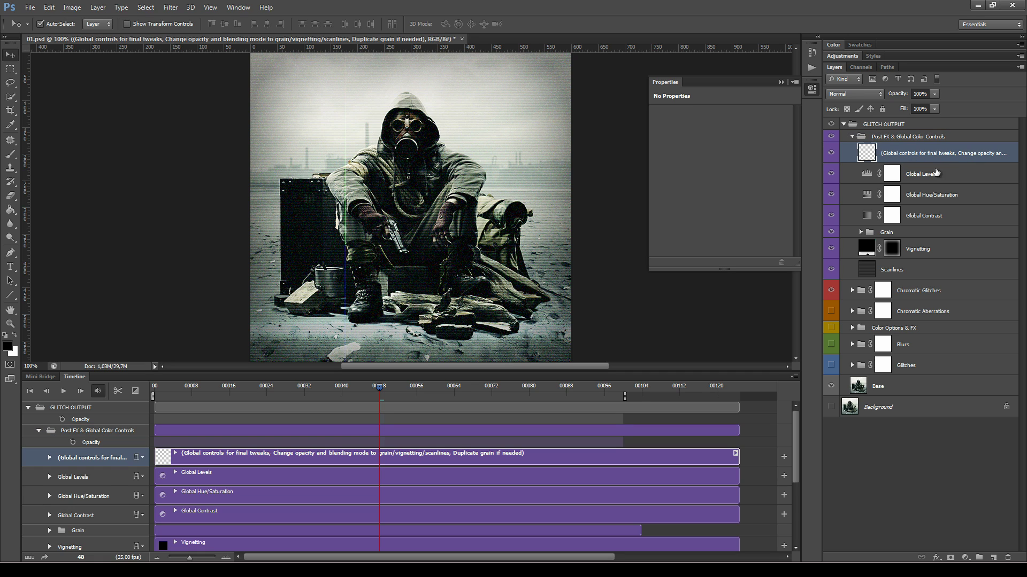
left_click(950, 174)
left_click(946, 199, "shift")
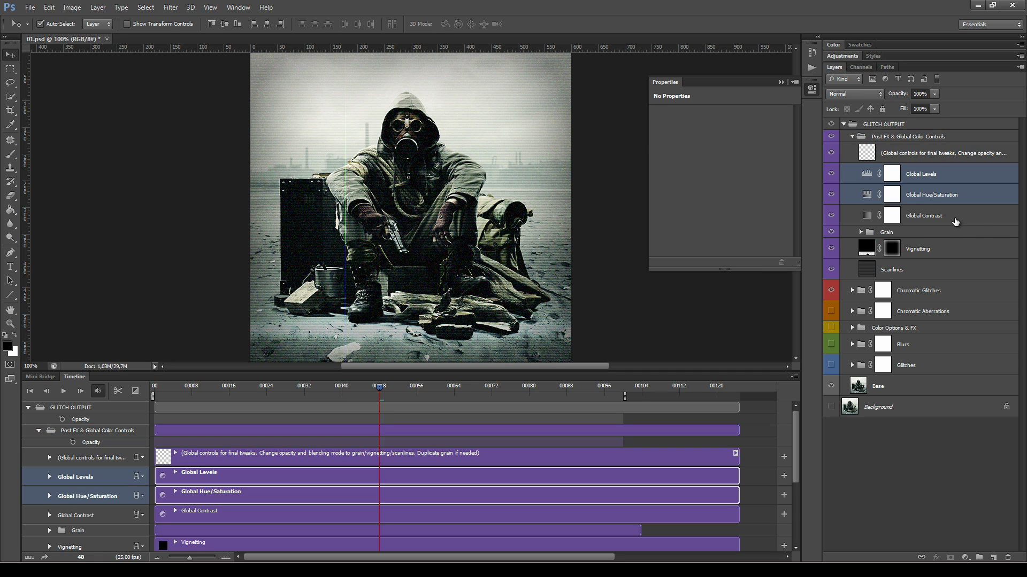
left_click(953, 223, "shift")
Step: Select the Global Contrast layer and try out different opacity values for it
left_click(964, 224)
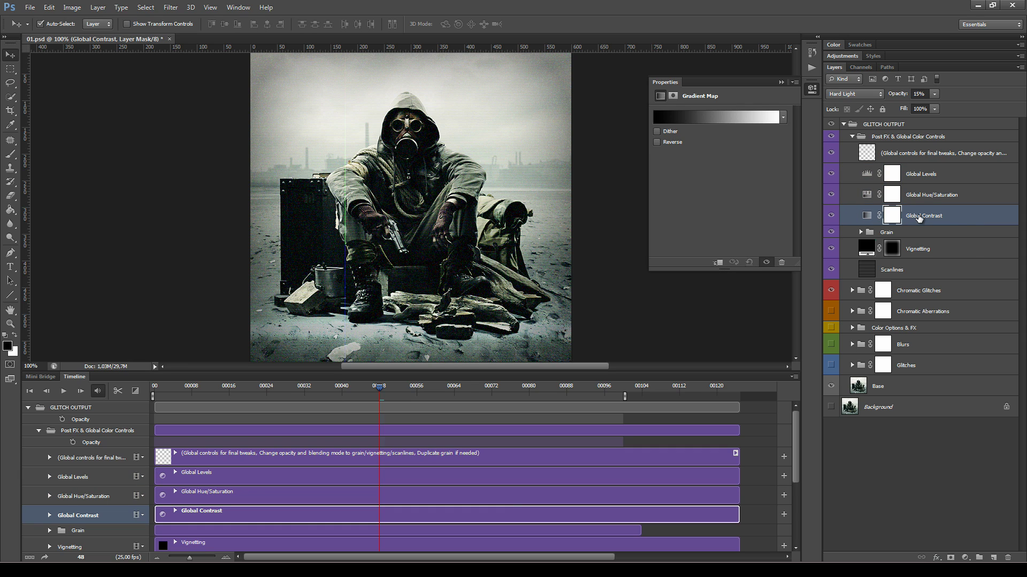
left_click(951, 219, "ctrl")
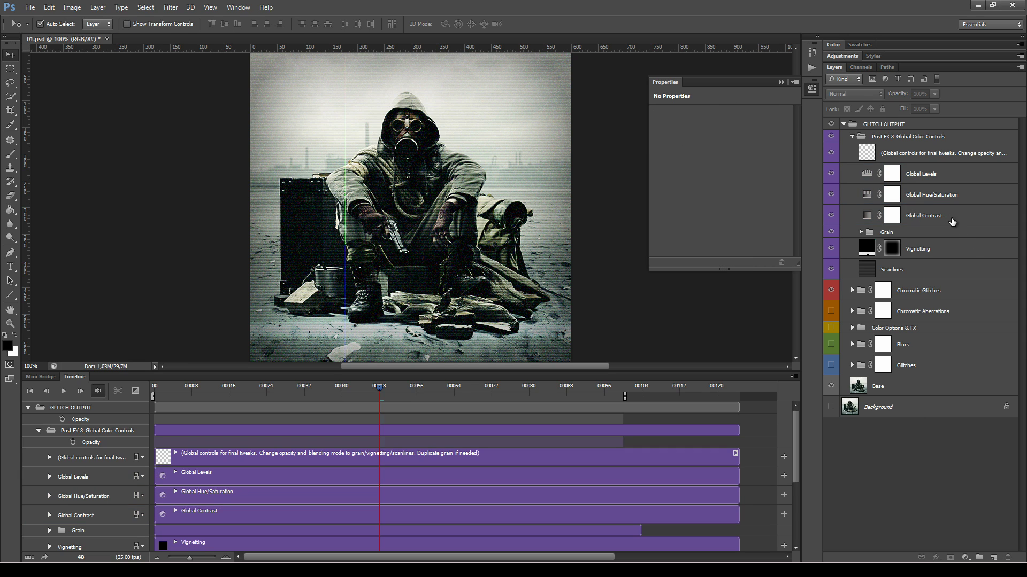
left_click(951, 221)
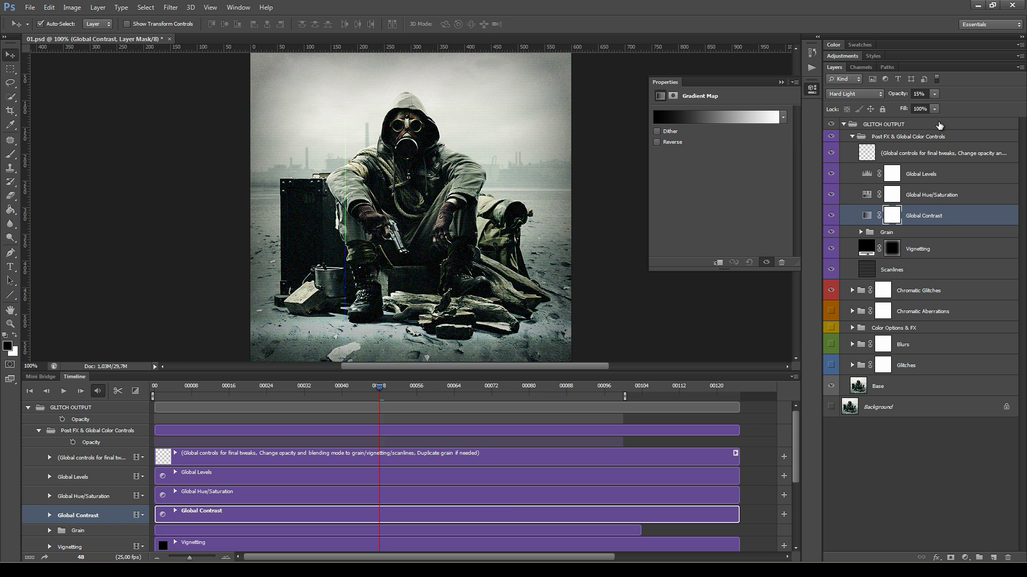
left_click(934, 94)
left_click_drag(965, 111, 931, 112)
Step: Try a higher saturation on the Global Hue/Saturation adjustment layer
left_click(958, 193)
left_click(866, 196)
left_click_drag(720, 179, 747, 177)
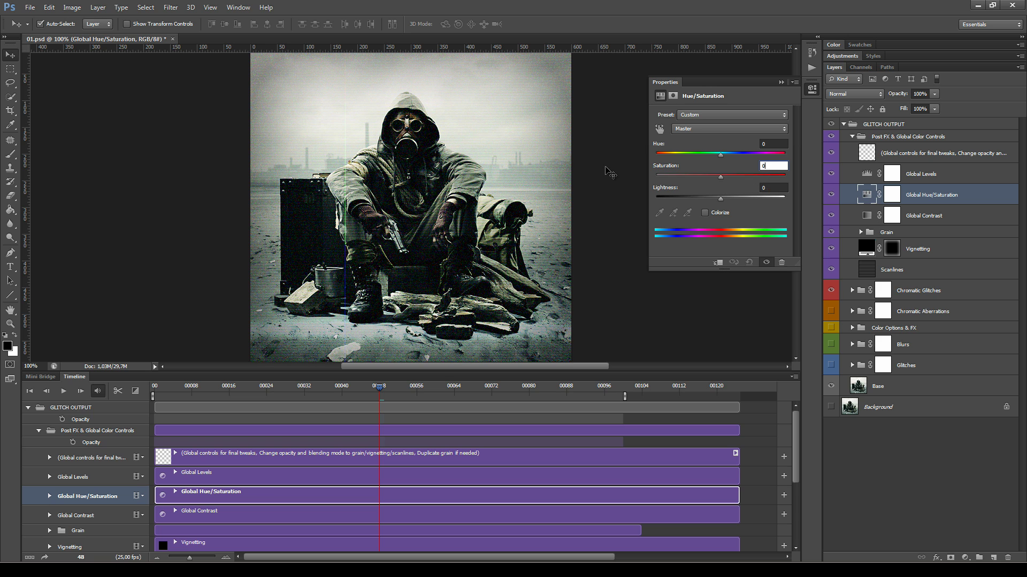
Step: Try out the black and white input levels of the Global Levels adjustment layer
left_click(881, 174)
left_click(866, 174)
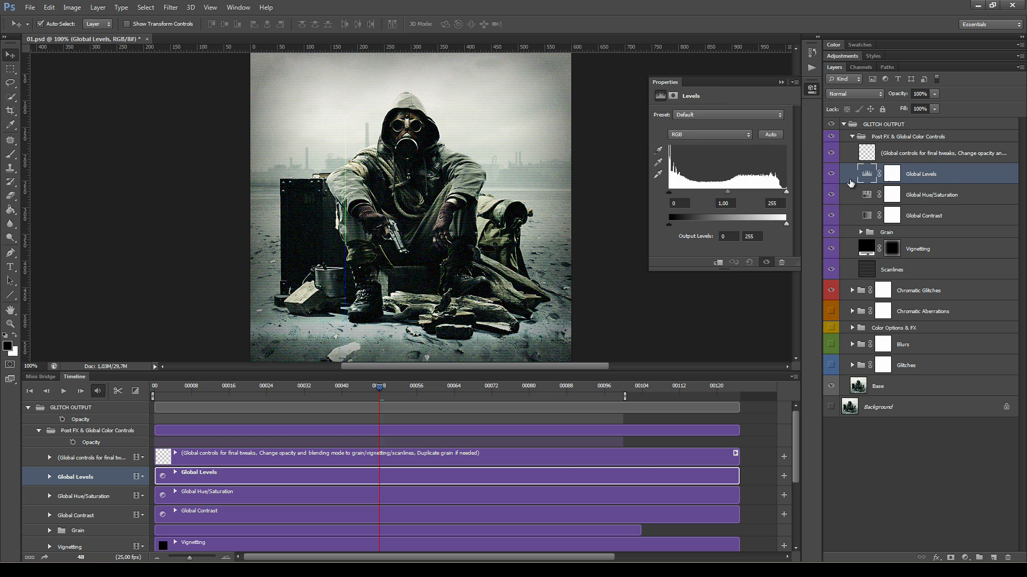
mouse_move(669, 193)
left_mouse_down()
mouse_move(688, 192)
mouse_move(669, 192)
left_mouse_up()
left_click_drag(785, 193, 796, 194)
Step: Scrub the animation, expand the Grain group in the layer stack and timeline, and examine how its grain clips are sequenced
left_click(907, 234)
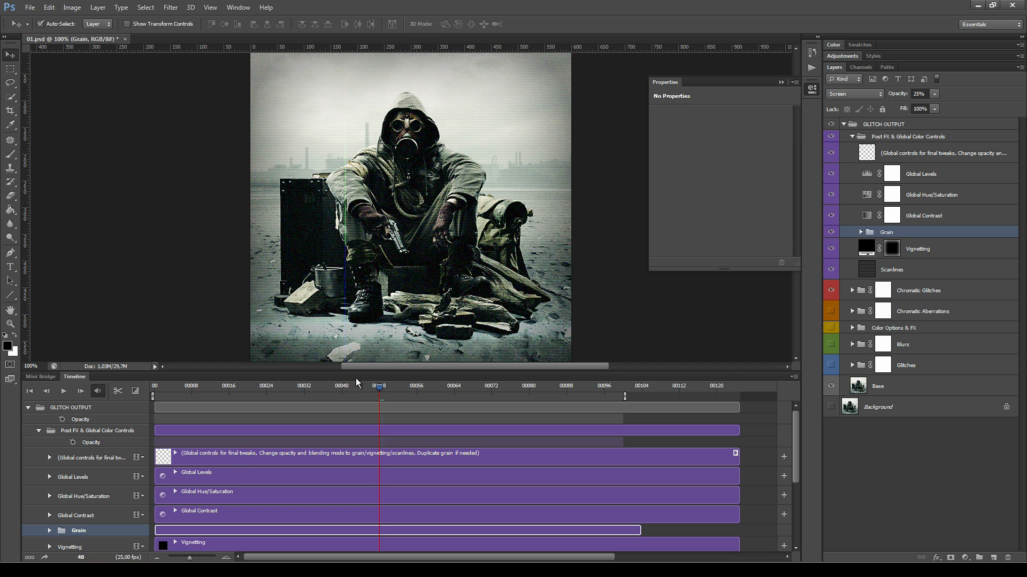
left_click_drag(377, 387, 289, 396)
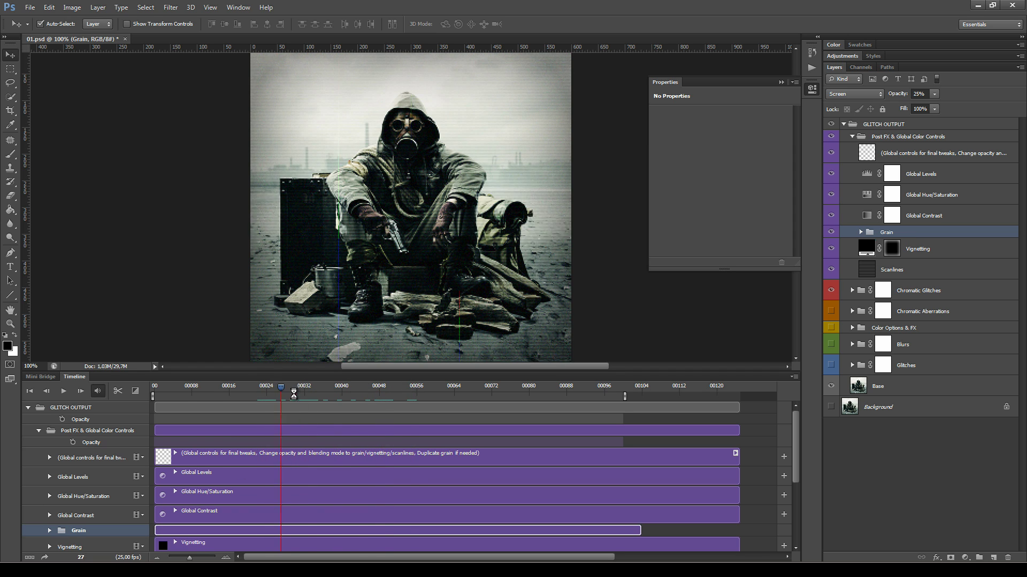
left_click(861, 233)
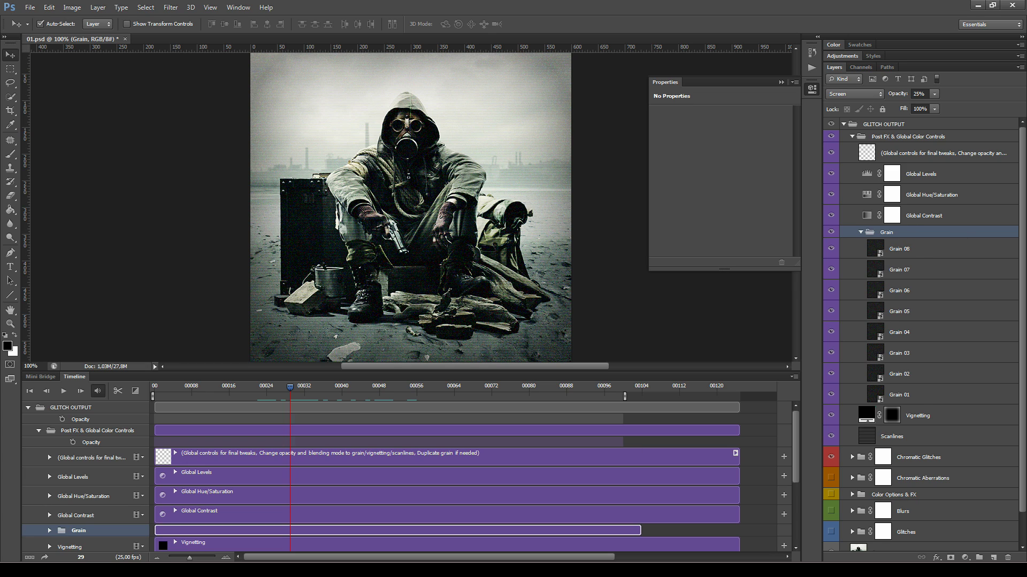
left_click(49, 532)
scroll(291, 485, "down", 5)
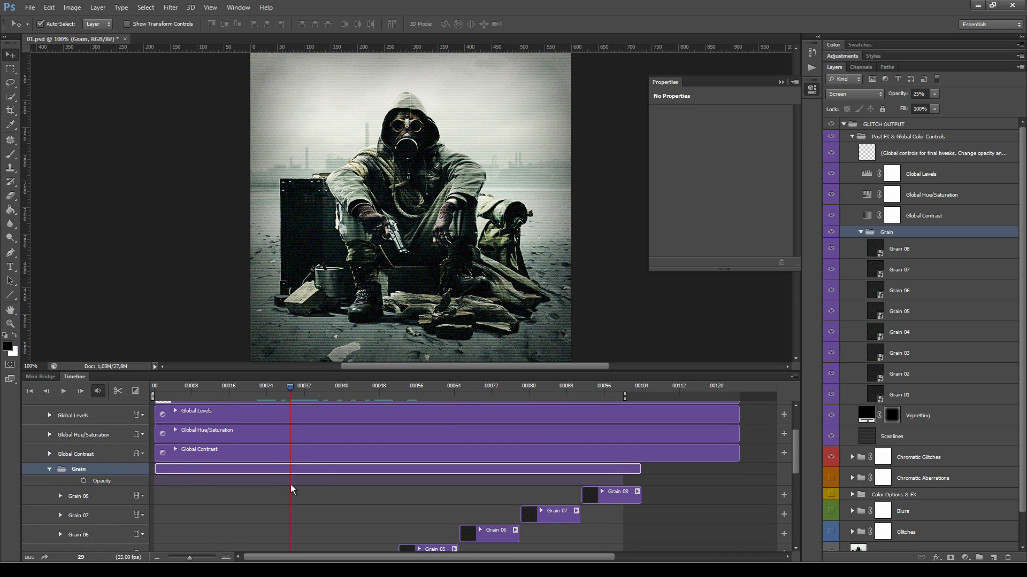
scroll(371, 457, "down", 2)
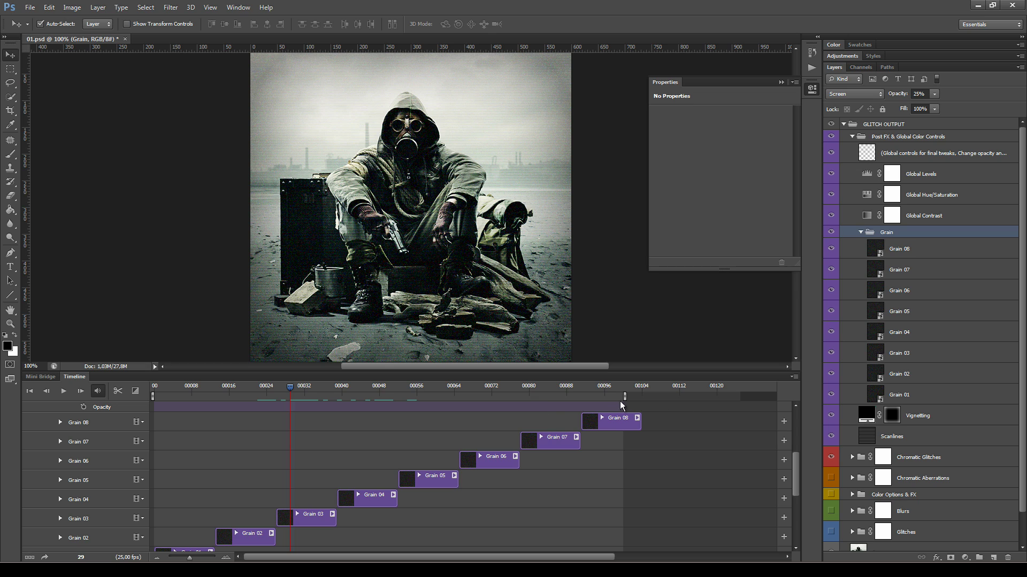
scroll(548, 445, "up", 1)
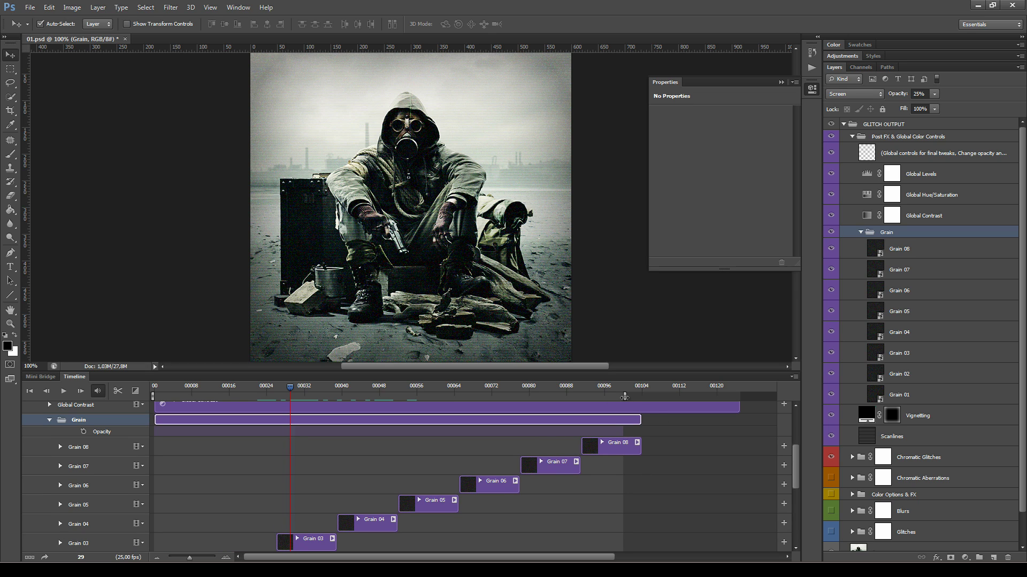
Step: Extend the end of the timeline work area to about the end of the layer clips, and select the Grain 08 clip
left_click_drag(624, 396, 725, 396)
left_click(605, 451)
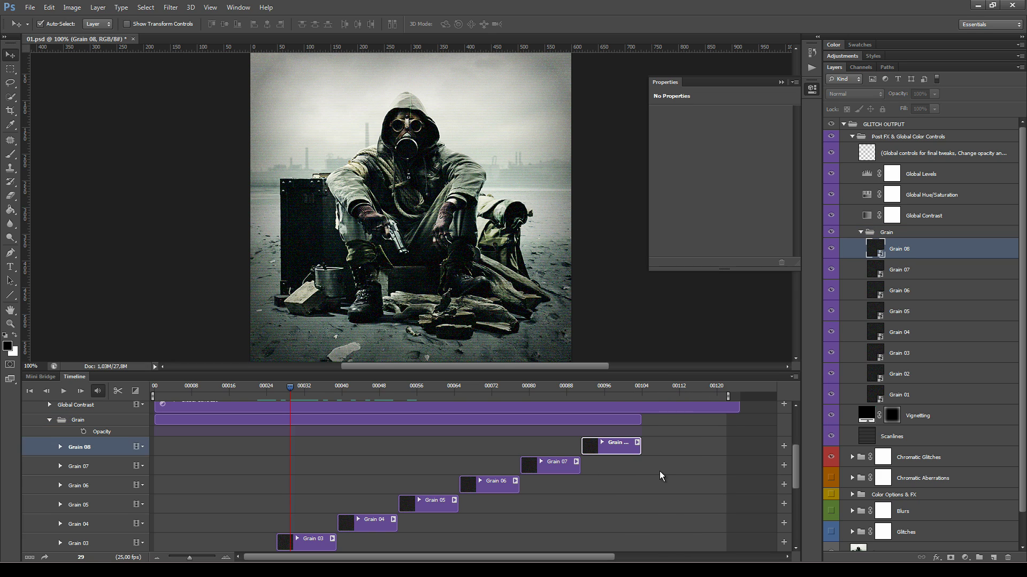
left_click_drag(731, 399, 743, 399)
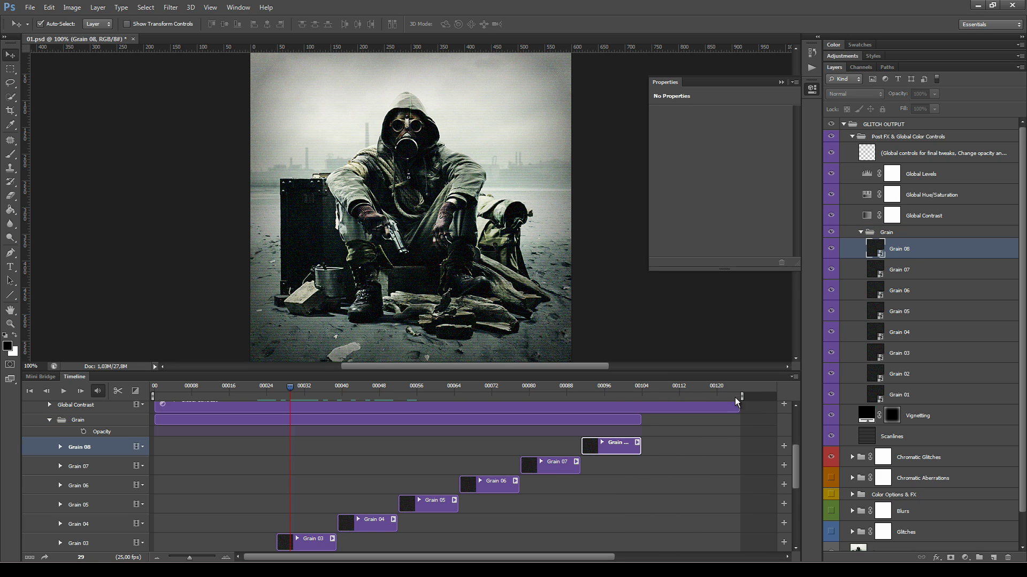
Step: Try extending the grain with two copies of Grain 08 placed end to end after it in the timeline, and undo them
key("ctrl+j")
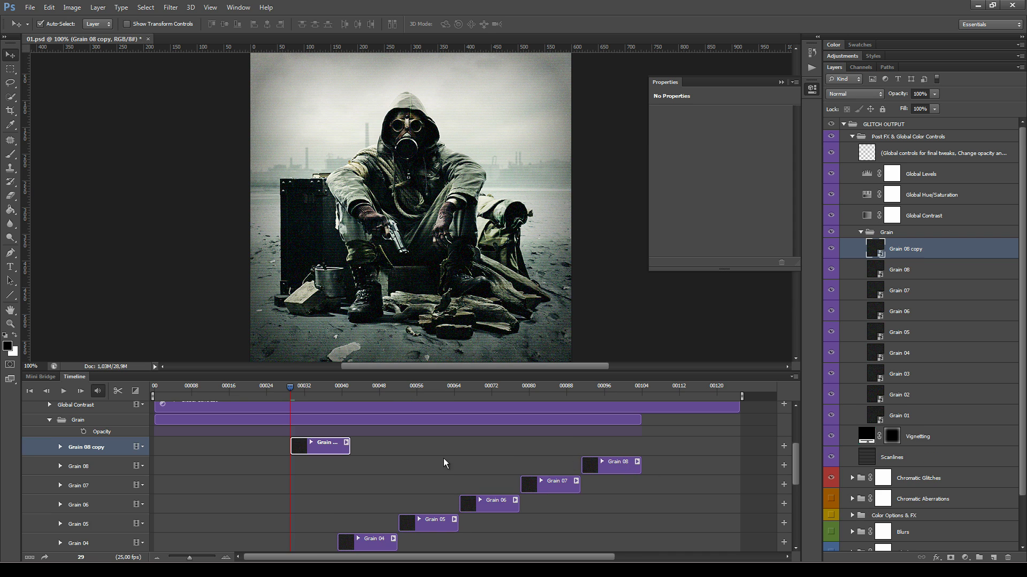
left_click_drag(327, 452, 670, 447)
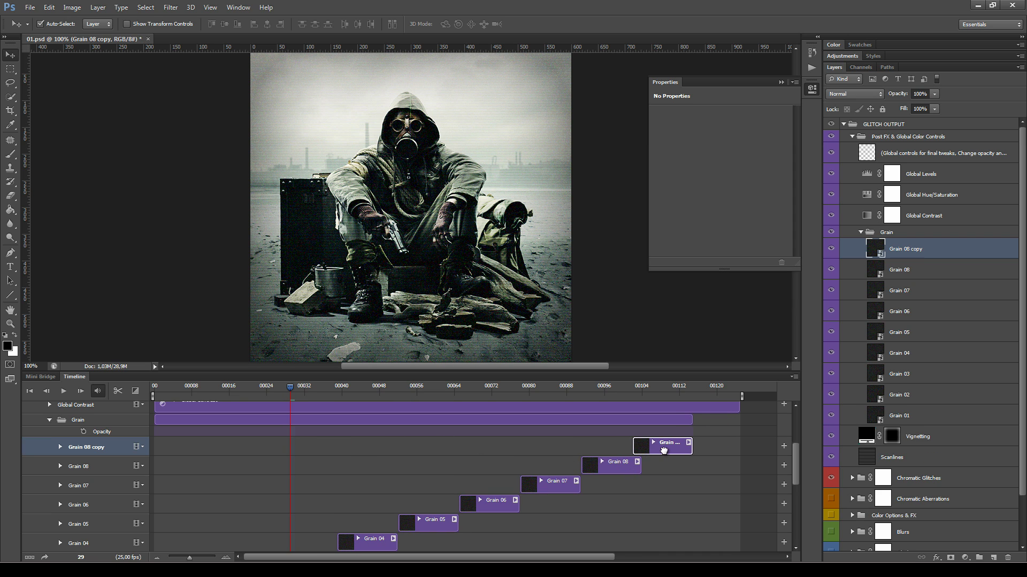
key("ctrl+j")
left_click_drag(331, 445, 736, 446)
left_click_drag(657, 471, 666, 471)
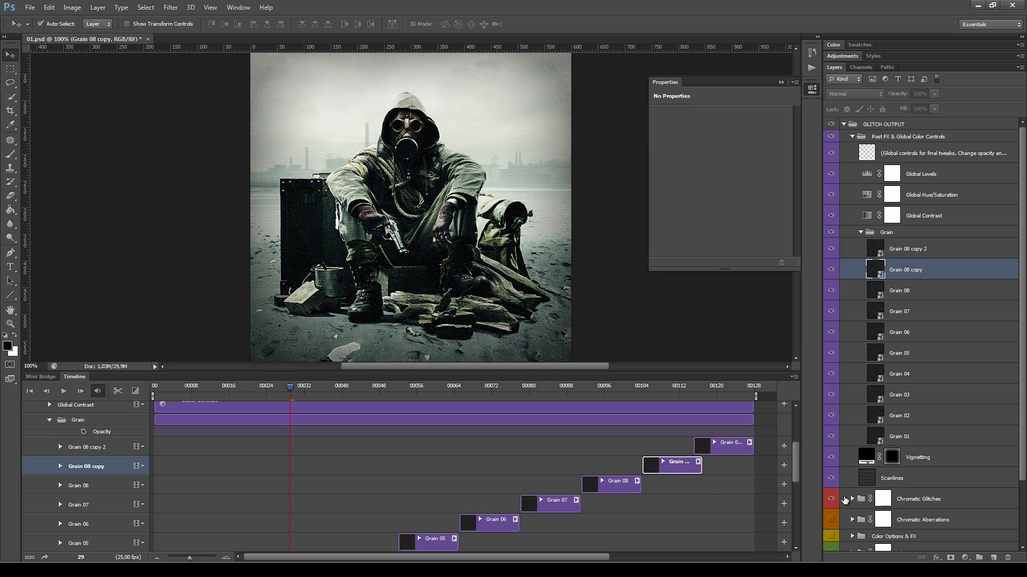
left_click_drag(727, 454, 737, 453)
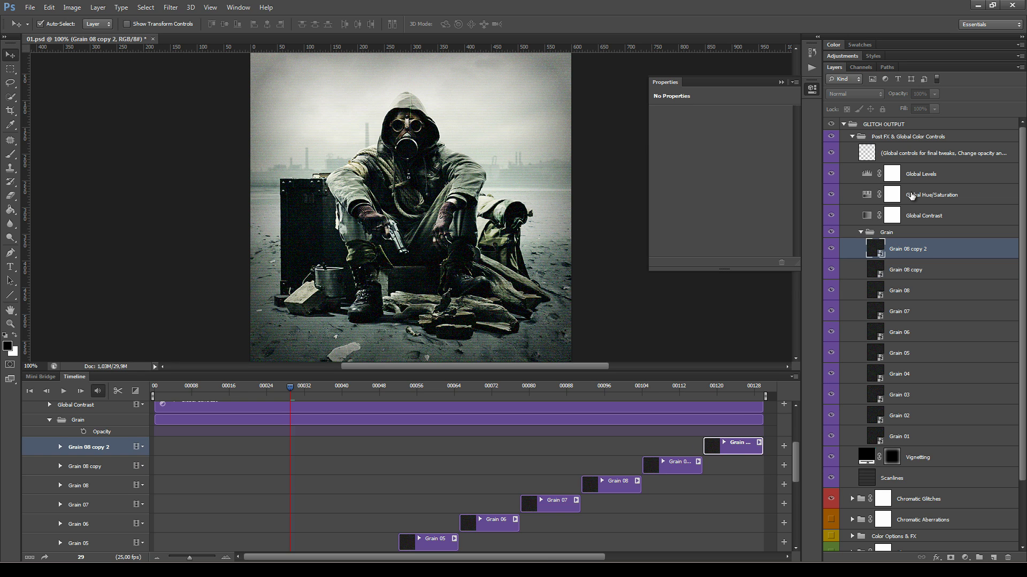
key("Delete")
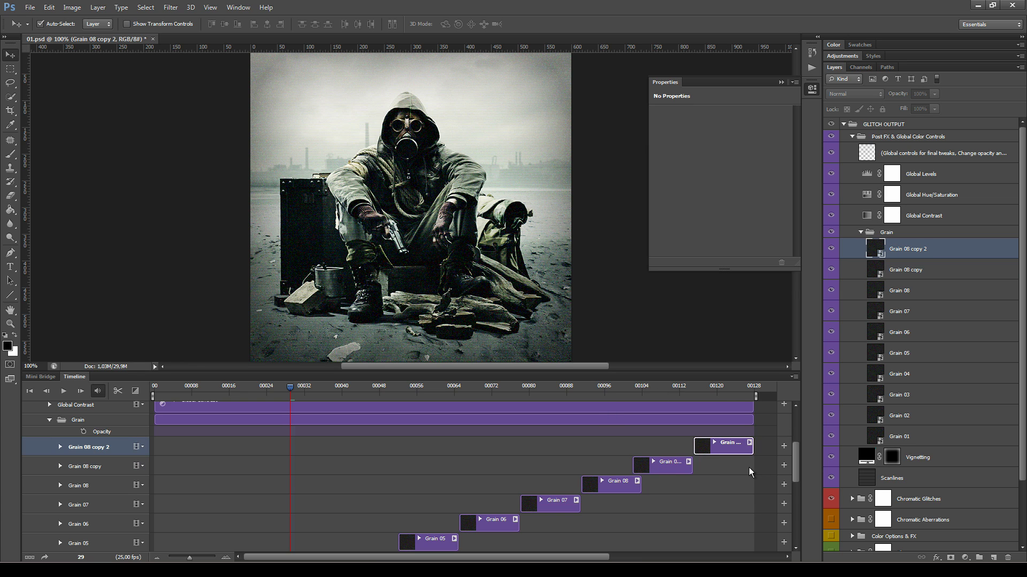
key("Delete")
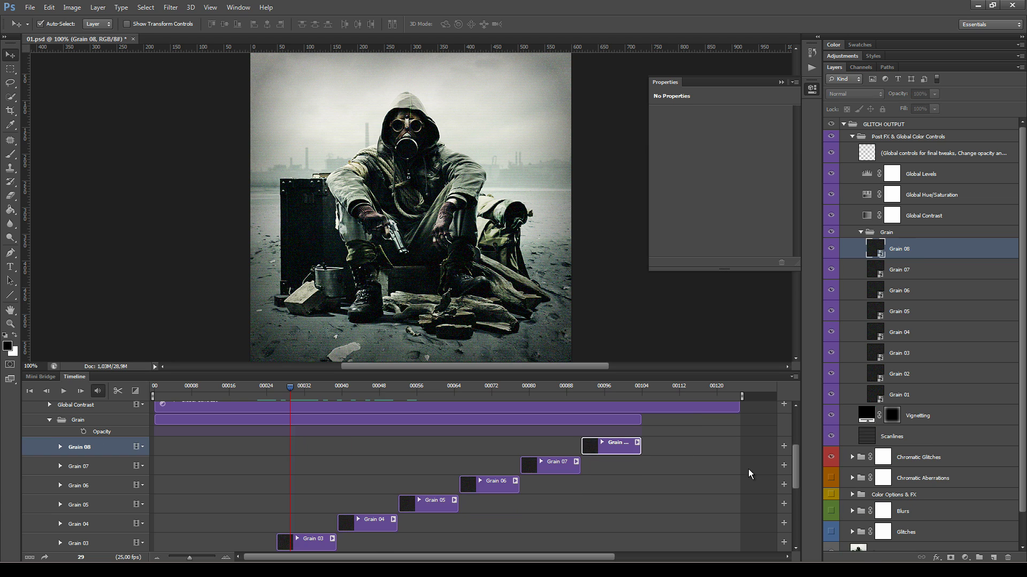
Step: Select the Grain group and collapse it in both the layer stack and the timeline
left_click(877, 232)
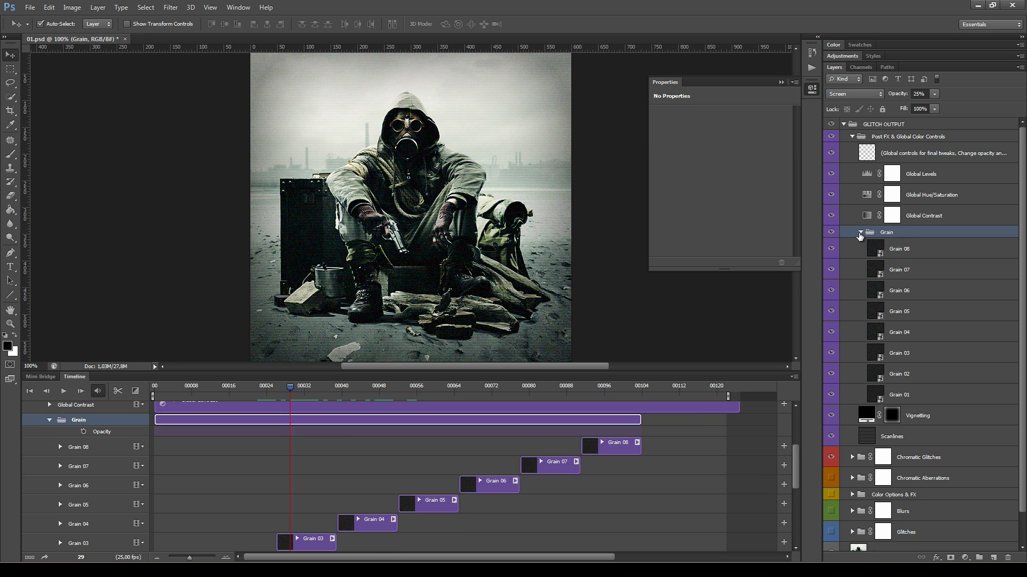
left_click(860, 232)
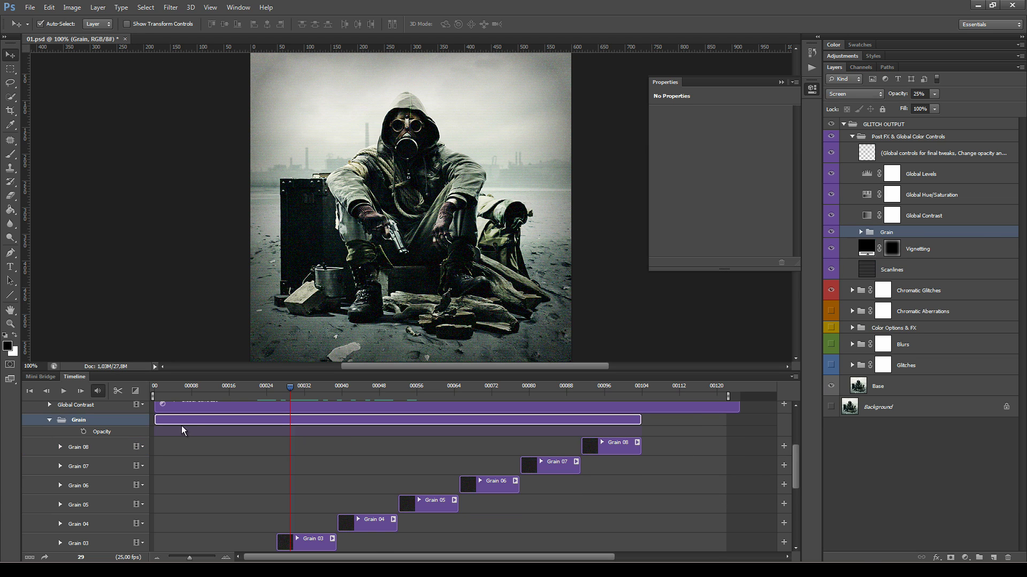
left_click(50, 420)
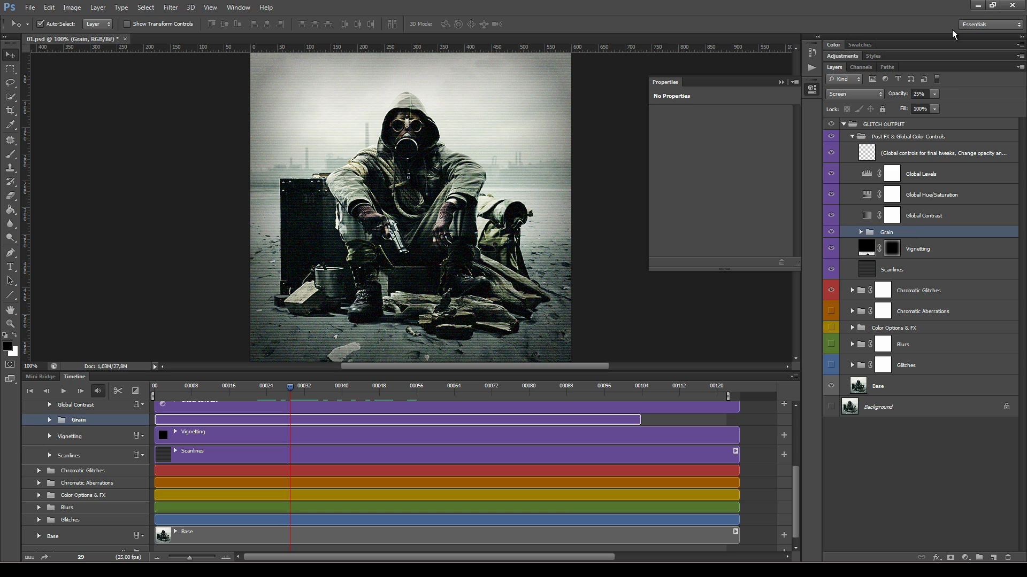
Step: Review the blend modes available for the Grain group, keep Screen, and set the group's opacity to 19%
left_click(843, 96)
left_click(844, 96)
left_click(844, 96)
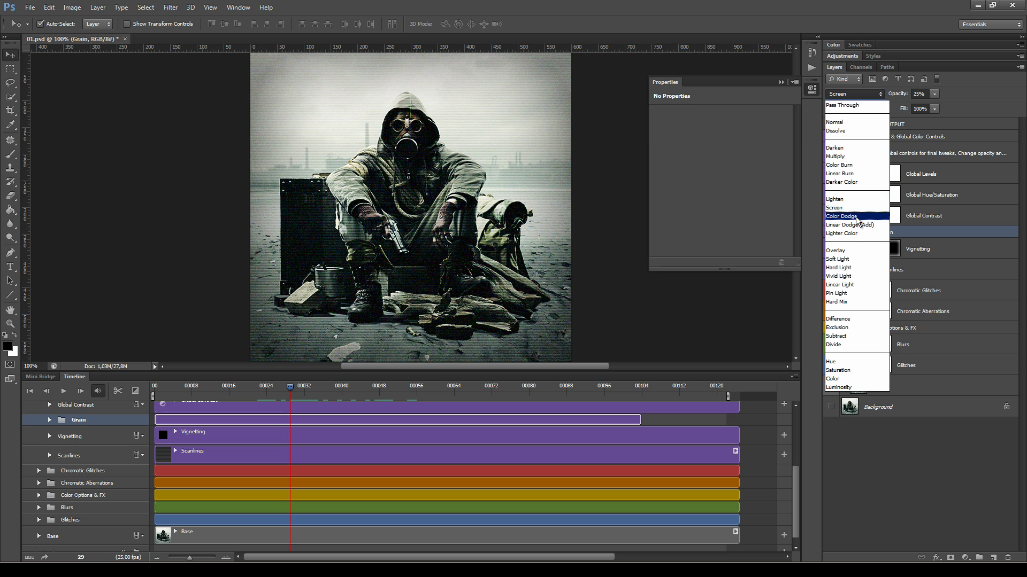
left_click(855, 95)
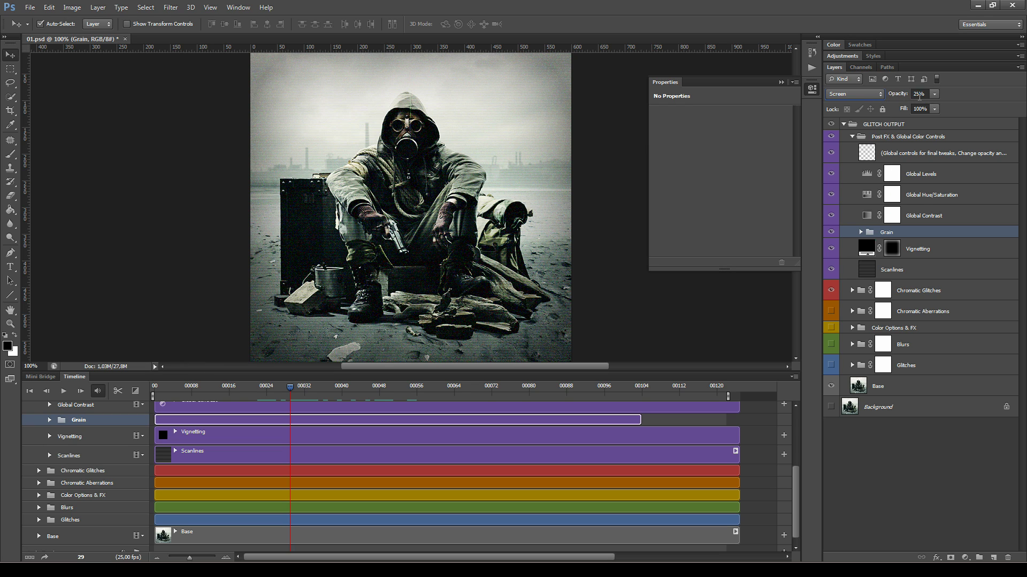
left_click(933, 95)
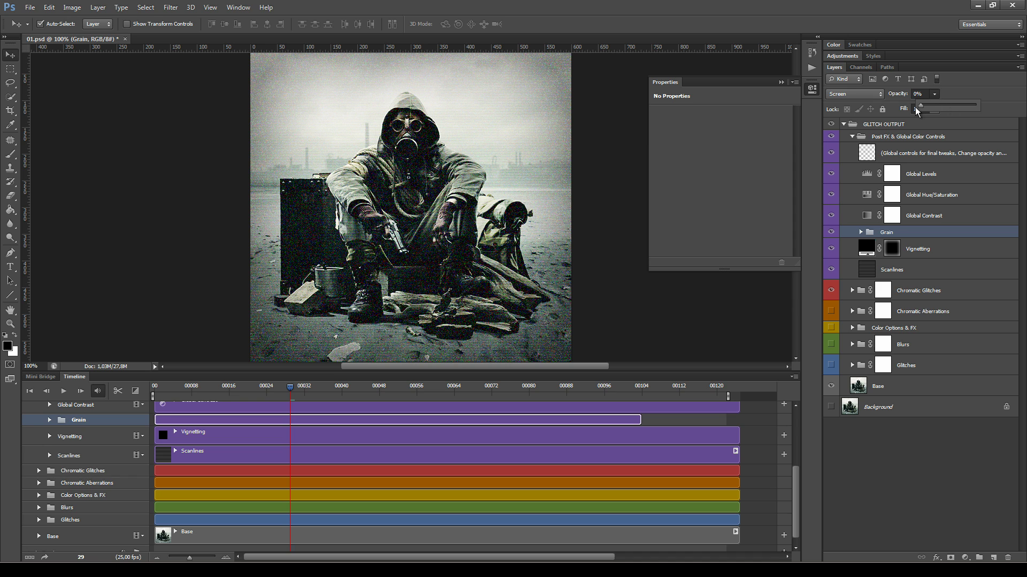
left_click_drag(916, 107, 929, 109)
left_click_drag(971, 111, 931, 107)
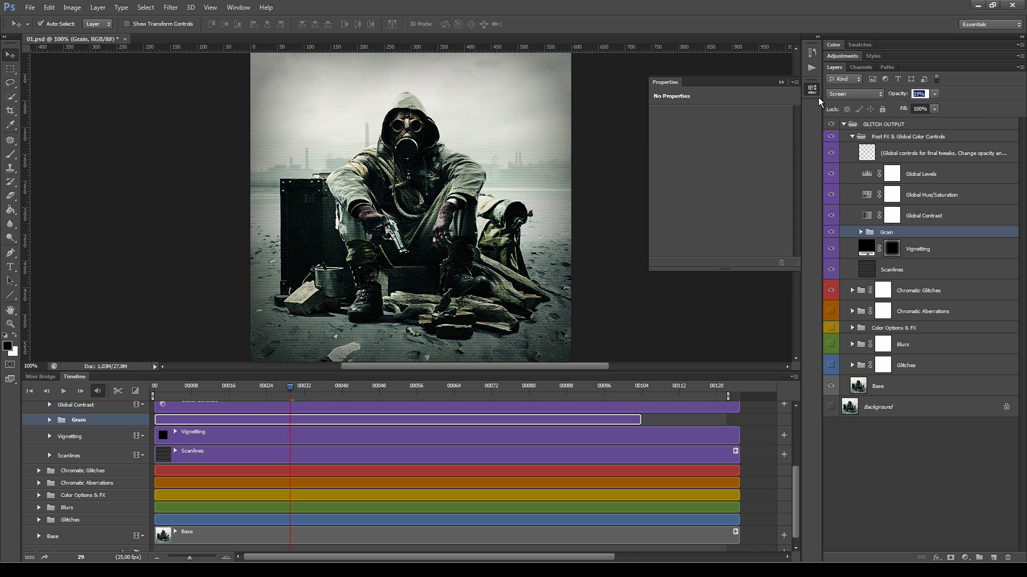
Step: Compare the image with the Vignetting layer hidden and shown, and set that layer's opacity to 25%
left_click(936, 249)
left_click(830, 251)
left_click(830, 250)
left_click(830, 250)
left_click(831, 251)
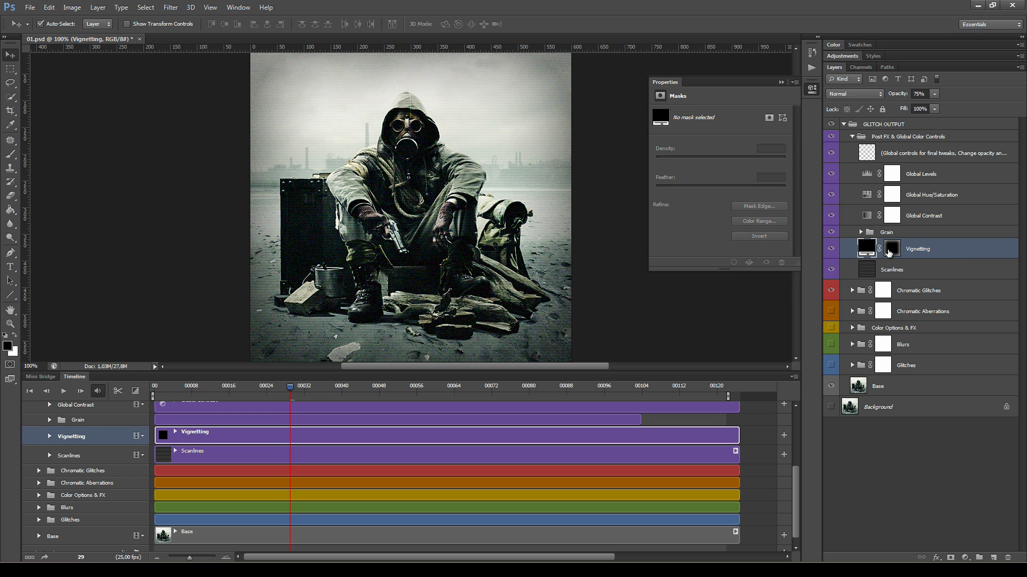
left_click_drag(937, 94, 906, 111)
left_click(935, 94)
type("25")
key("Return")
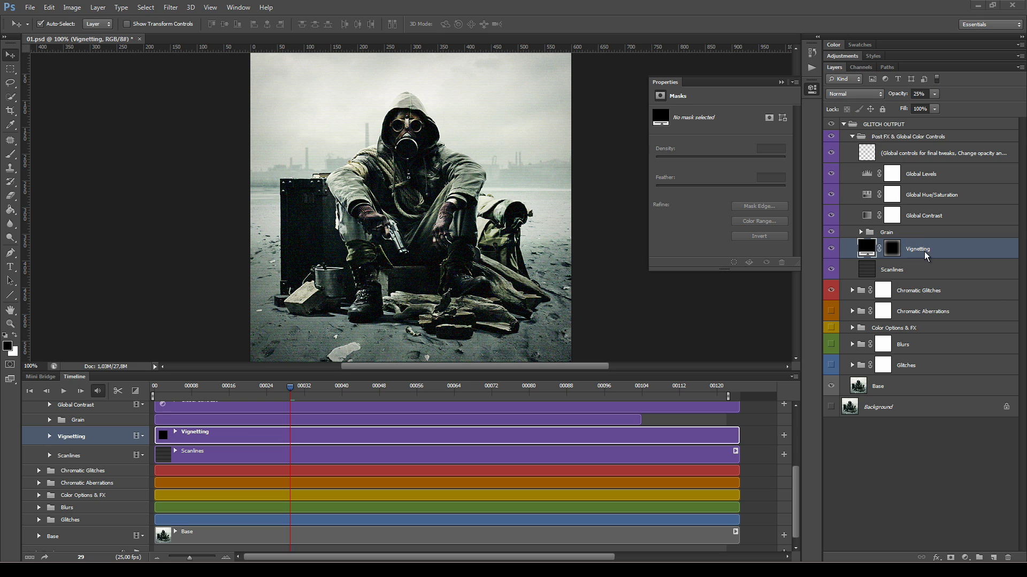
Step: Toggle the Scanlines layer's visibility, try the Overlay blend mode and a different opacity, and restore Soft Light at 100%
left_click(906, 273)
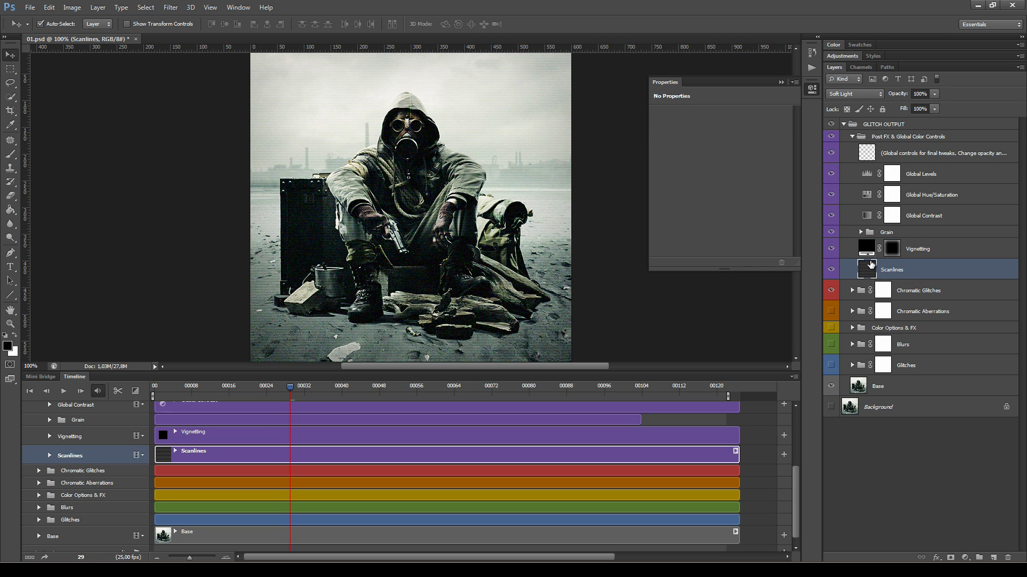
left_click(830, 270)
left_click(831, 270)
left_click(841, 98)
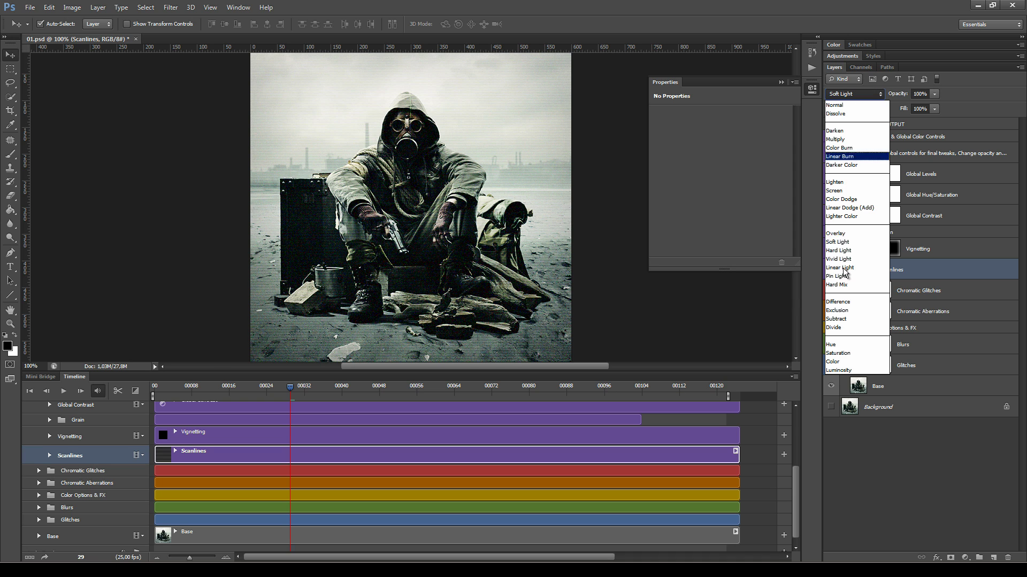
left_click(835, 233)
left_click(844, 99)
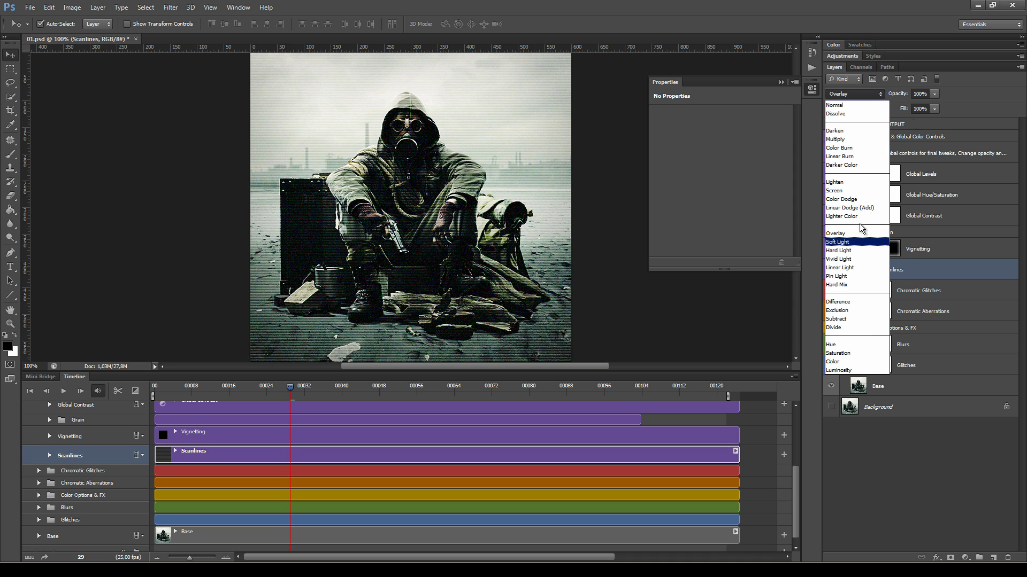
left_click(837, 241)
left_click(934, 94)
left_click_drag(935, 105, 1004, 110)
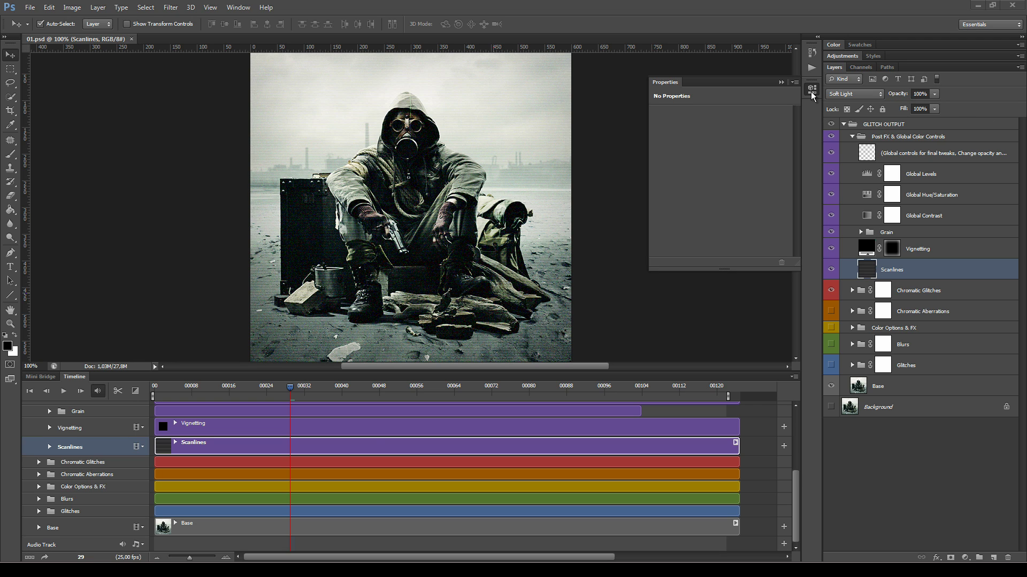
Step: Collapse the layer properties display and the Post FX & Global Color Controls group in the layer stack
left_click(812, 93)
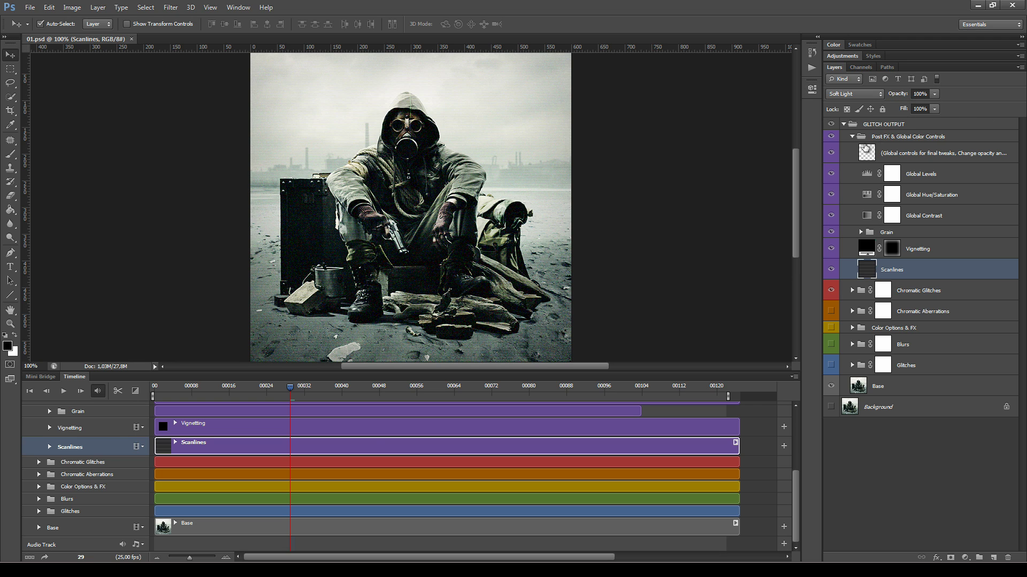
left_click(855, 138)
left_click(852, 137)
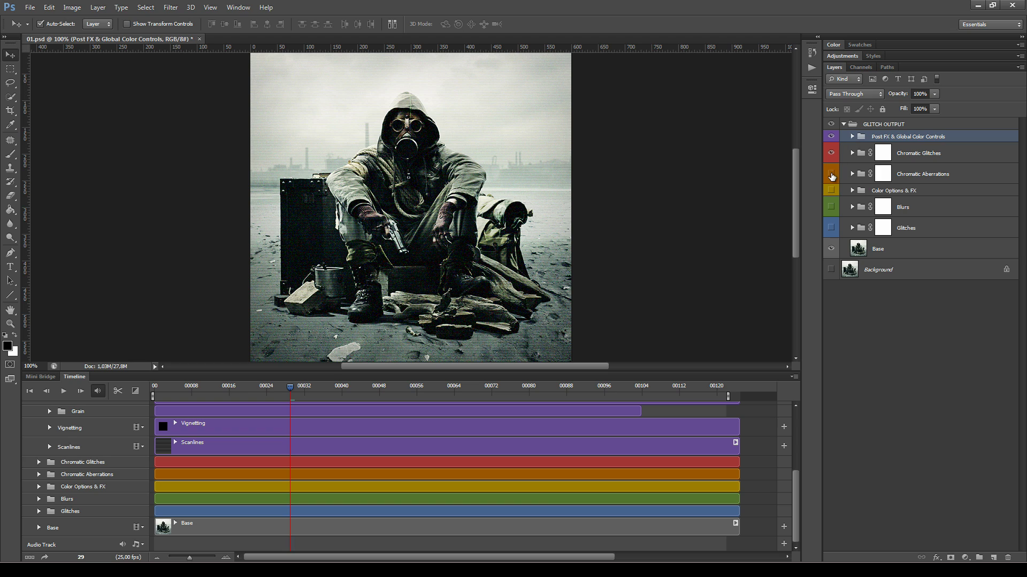
Step: Show the Chromatic Aberrations, Color Options & FX, Blurs and Glitches groups, and collapse GLITCH OUTPUT in the timeline
left_click(831, 192)
left_click_drag(796, 480, 797, 415)
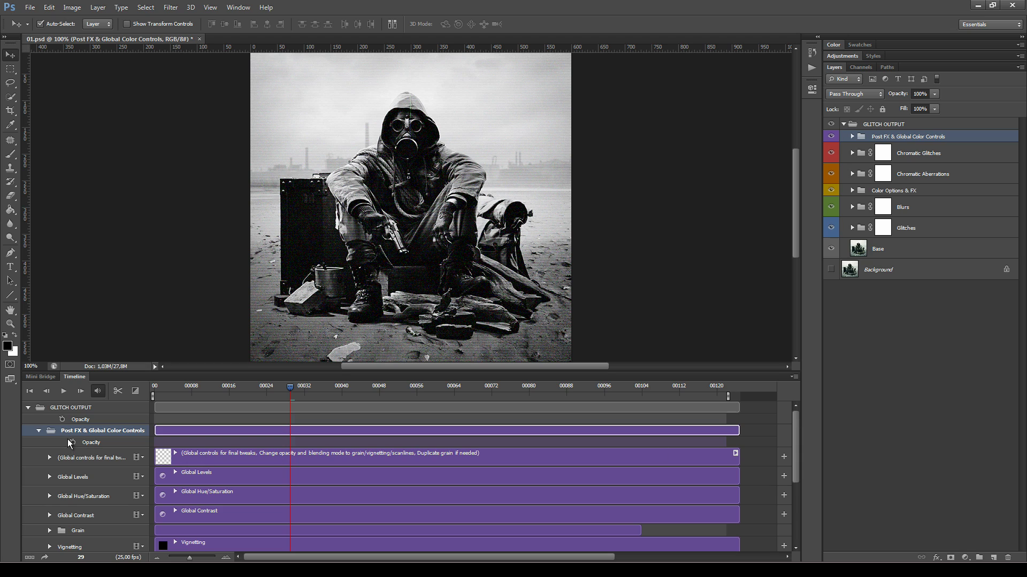
left_click(28, 408)
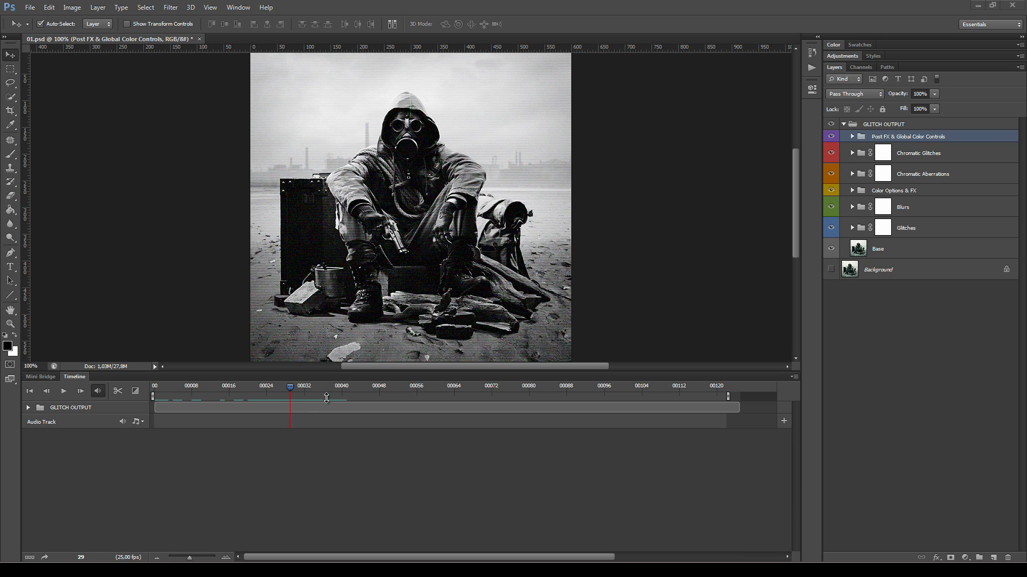
Step: Go through the layer masks of the Chromatic Glitches, Chromatic Aberrations, Blurs and Glitches groups
left_click(883, 154)
left_click(883, 174)
left_click(883, 208)
left_click(883, 227)
left_click(883, 207)
left_click(883, 174)
left_click(897, 161)
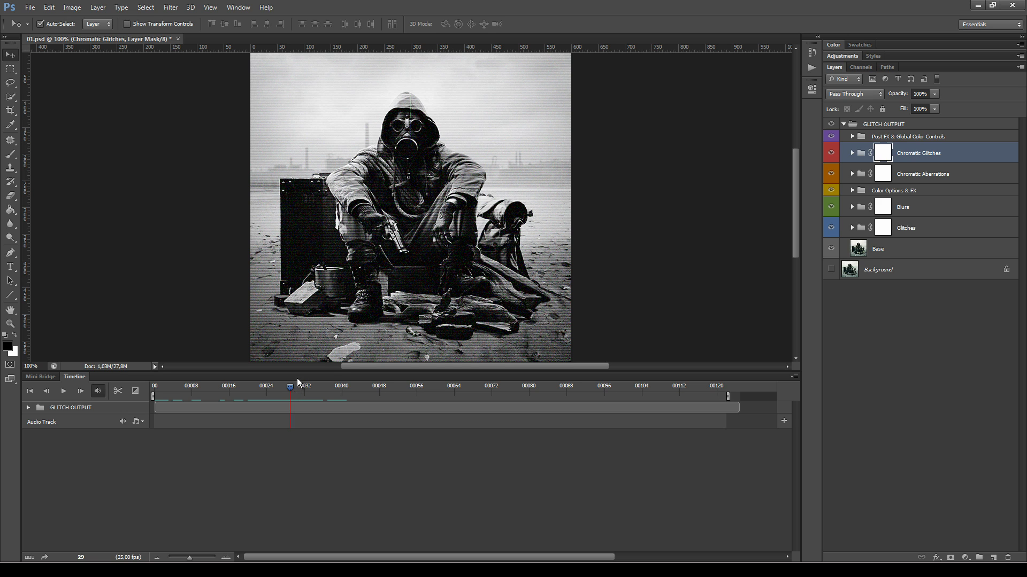
Step: Move the playhead to frame 34, select the Chromatic Aberrations group, and compare the image with the group hidden and shown
left_click_drag(290, 387, 314, 390)
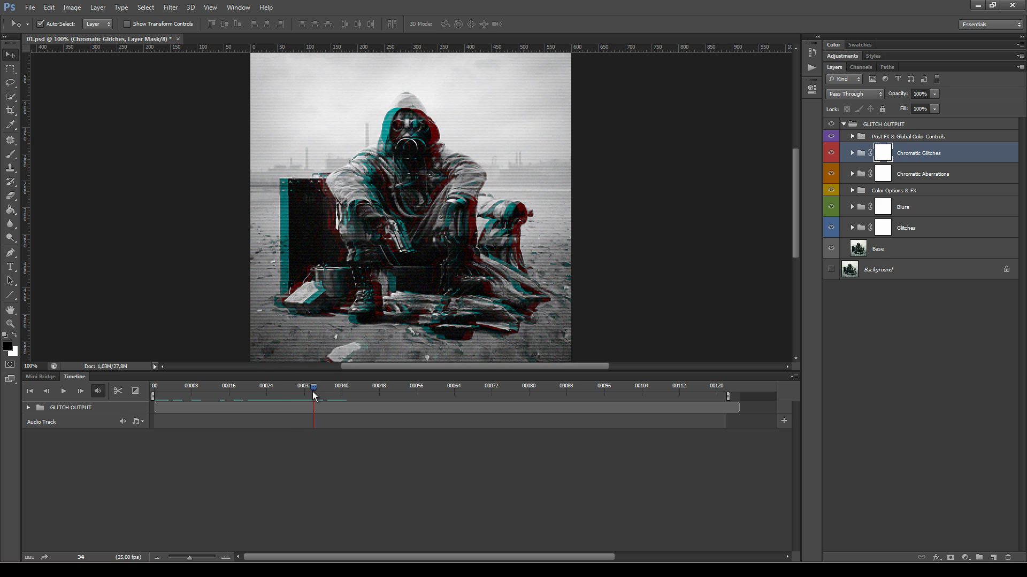
left_click(922, 178)
left_click(831, 175)
left_click(831, 175)
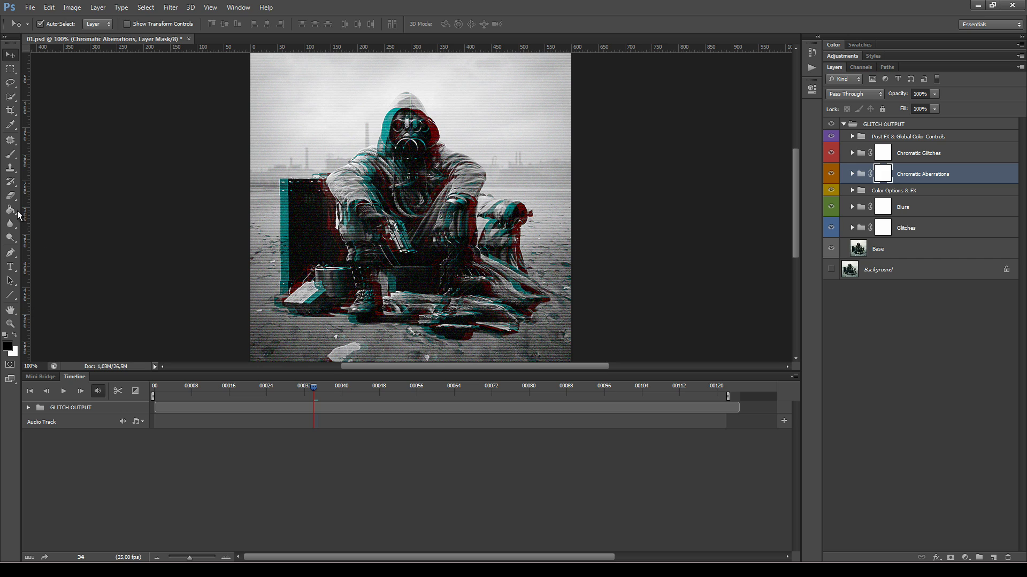
Step: Set up a soft Brush of 16 px with 0% hardness and black (000000) as the foreground color
left_click(10, 154)
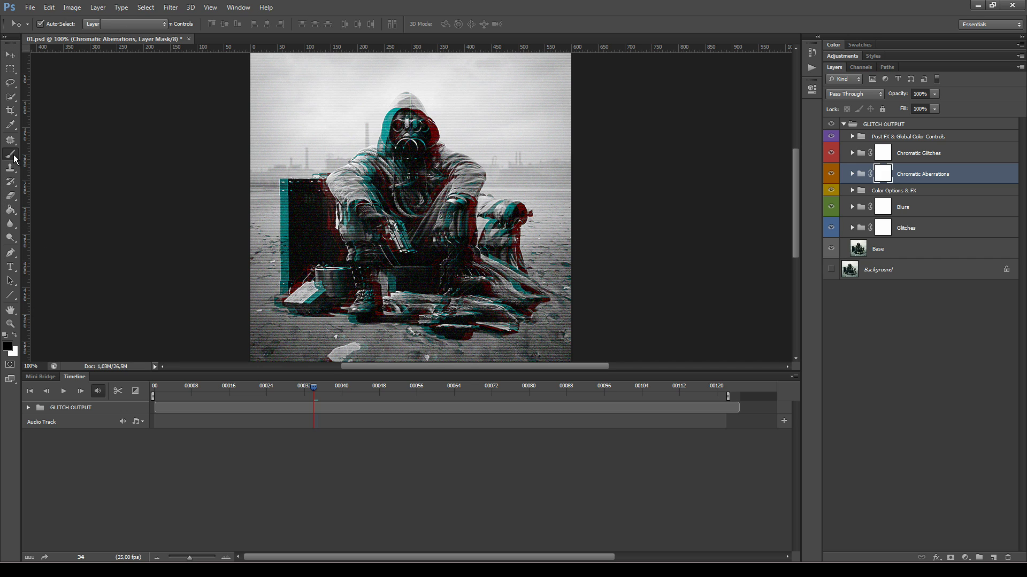
right_click(322, 189)
left_click(335, 239)
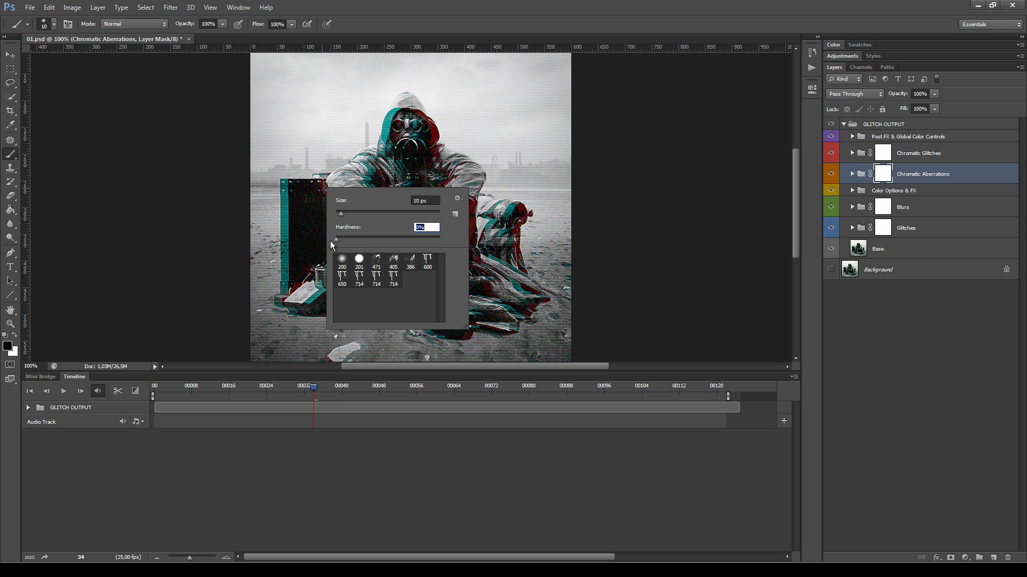
left_click_drag(341, 213, 343, 214)
left_click(9, 350)
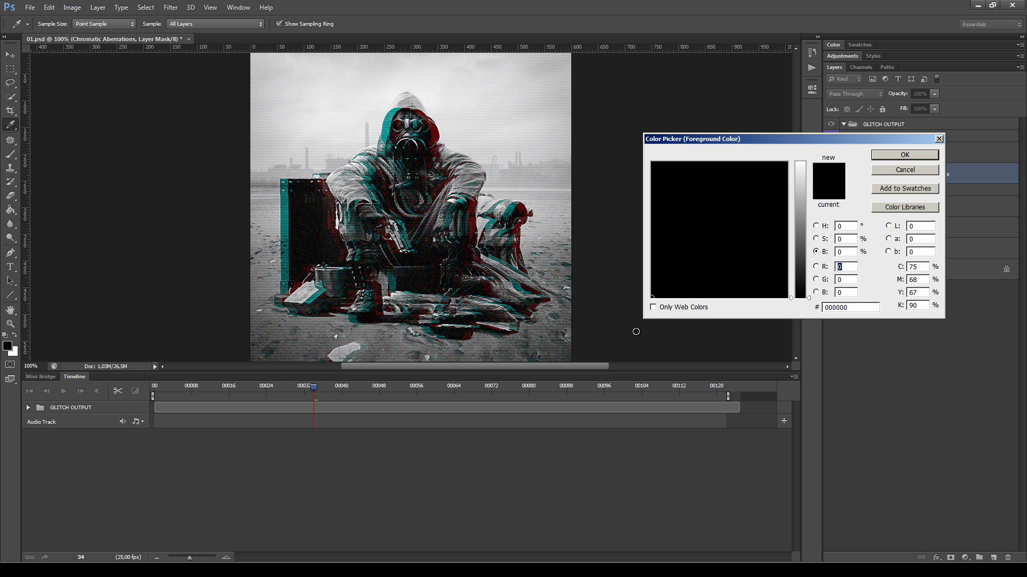
left_click(909, 154)
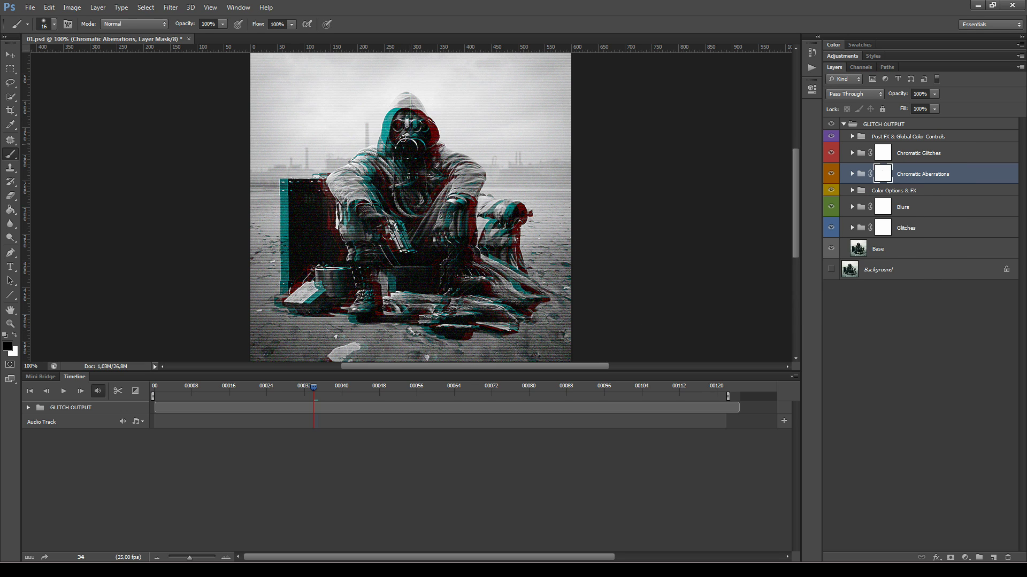
Step: Enlarge the brush to 30 px and paint black on the Chromatic Aberrations mask over the figure's masked face and hood
right_click(417, 140)
left_click_drag(428, 163, 444, 165)
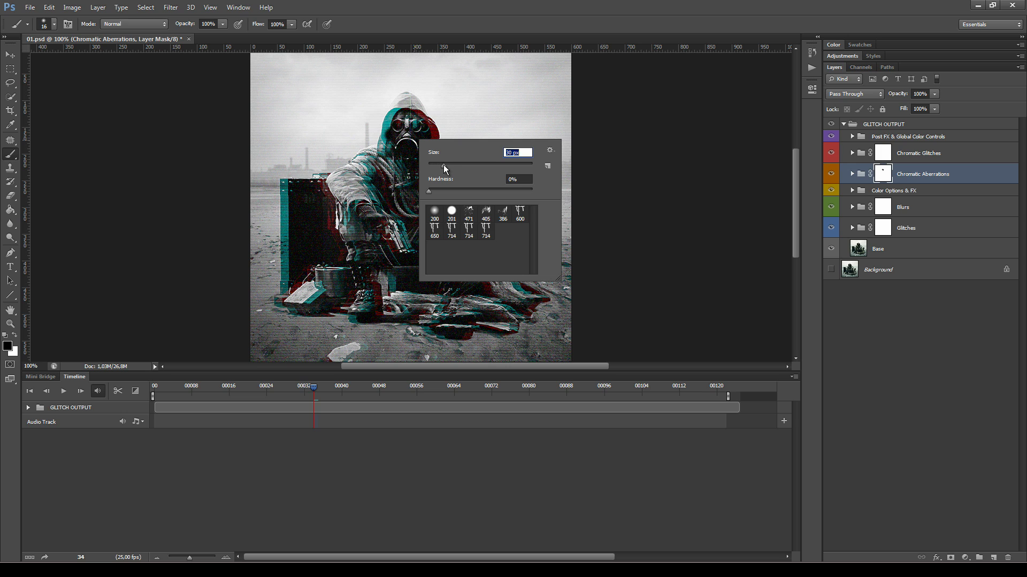
key("Return")
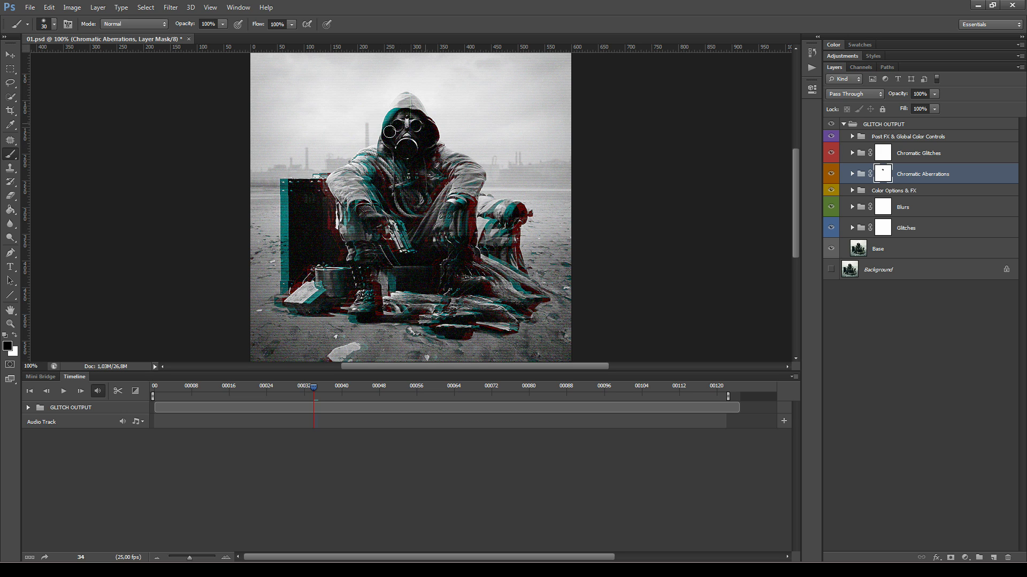
mouse_move(392, 141)
left_mouse_down()
mouse_move(383, 126)
mouse_move(373, 137)
left_mouse_up()
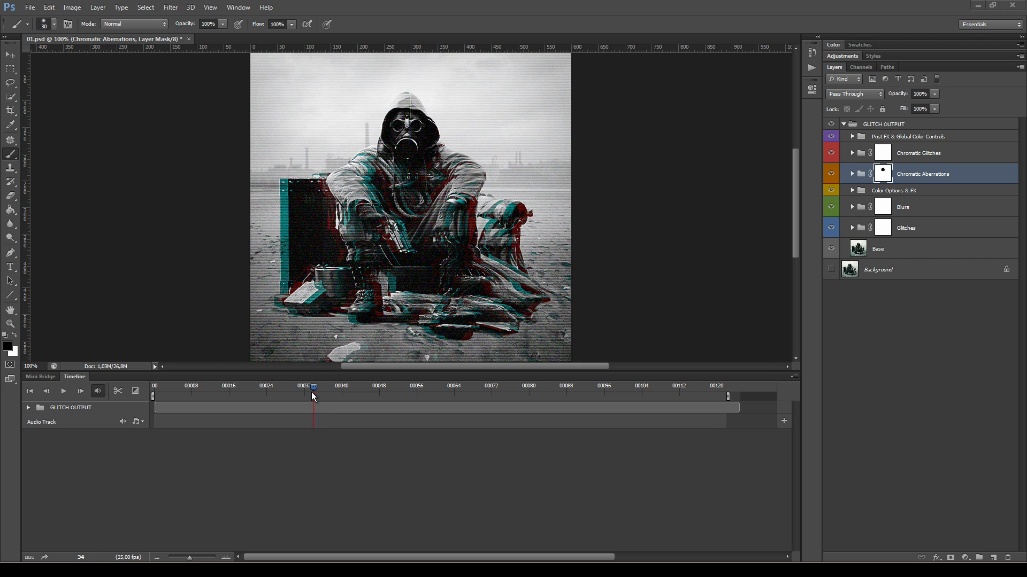
Step: Examine the file formats offered by Save As, and cancel without saving
left_click(30, 8)
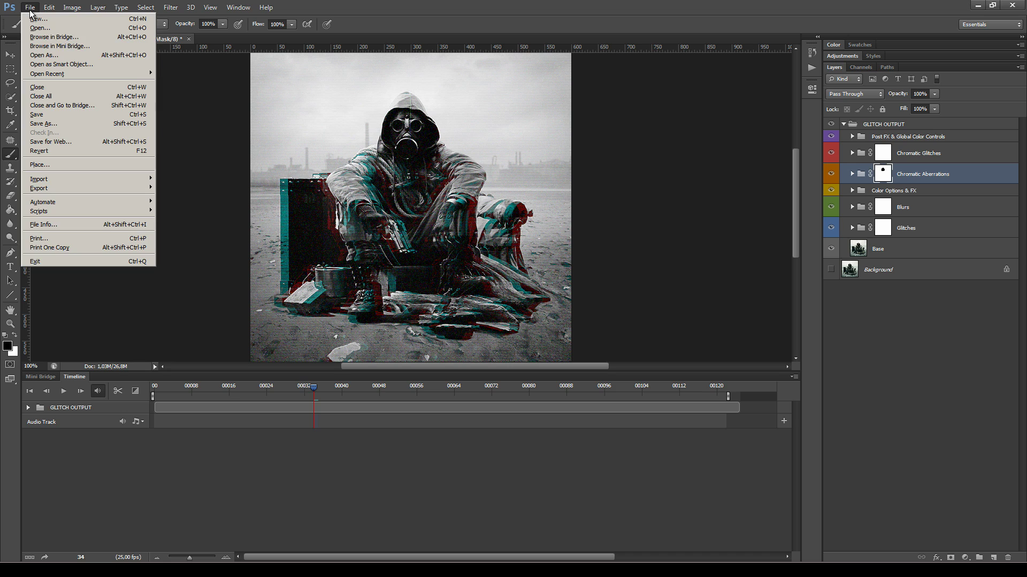
left_click(41, 123)
left_click(439, 388)
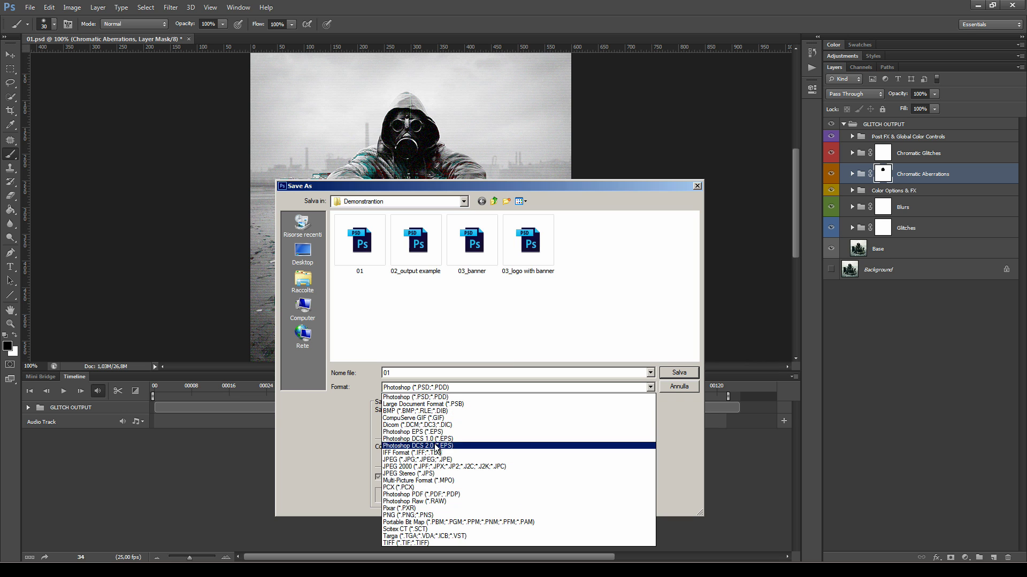
left_click(689, 387)
left_click(689, 389)
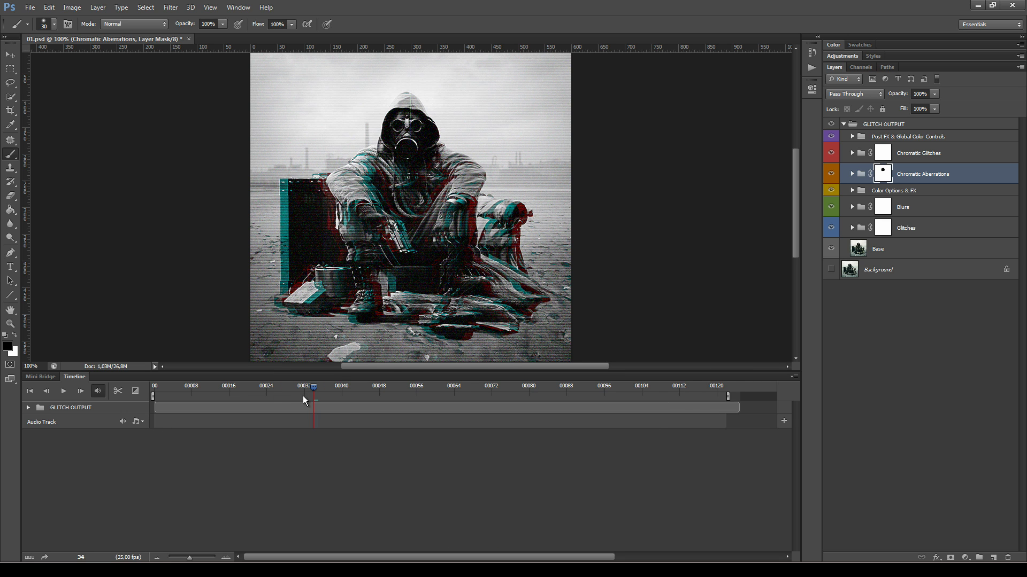
Step: Open Save for Web and choose the GIF format with Perceptual color reduction and 256 colors
left_click(29, 7)
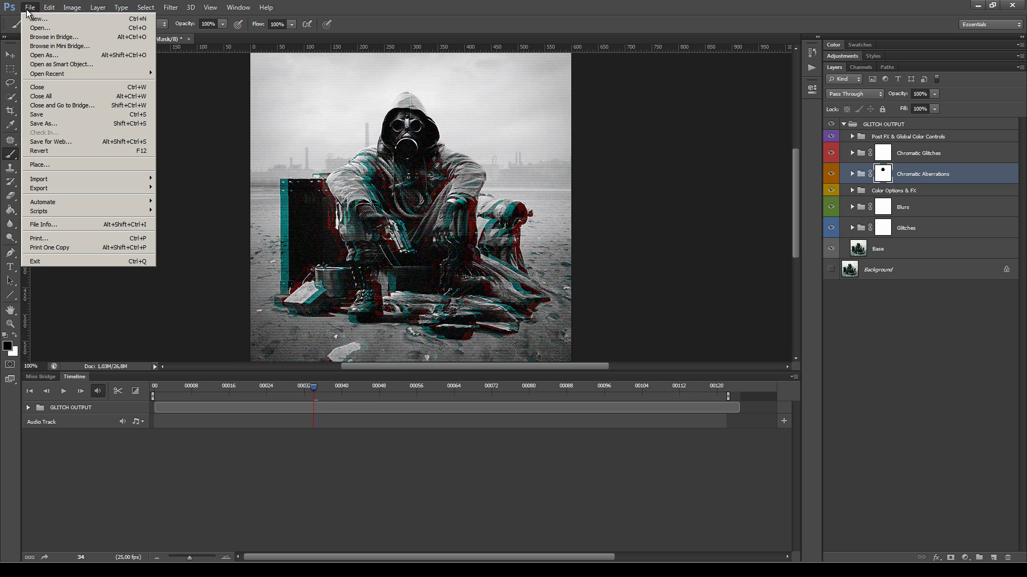
left_click(55, 142)
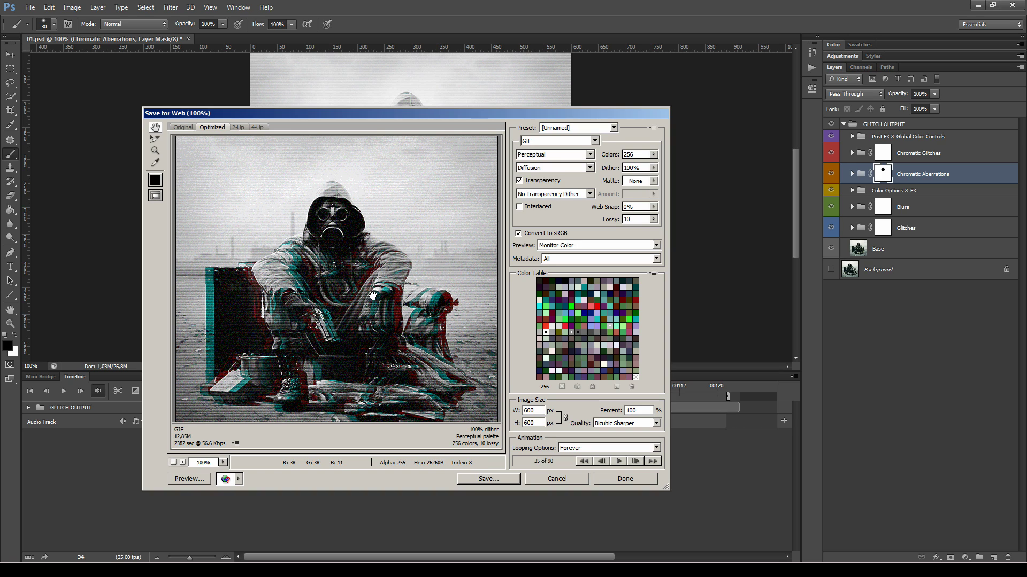
left_click(556, 141)
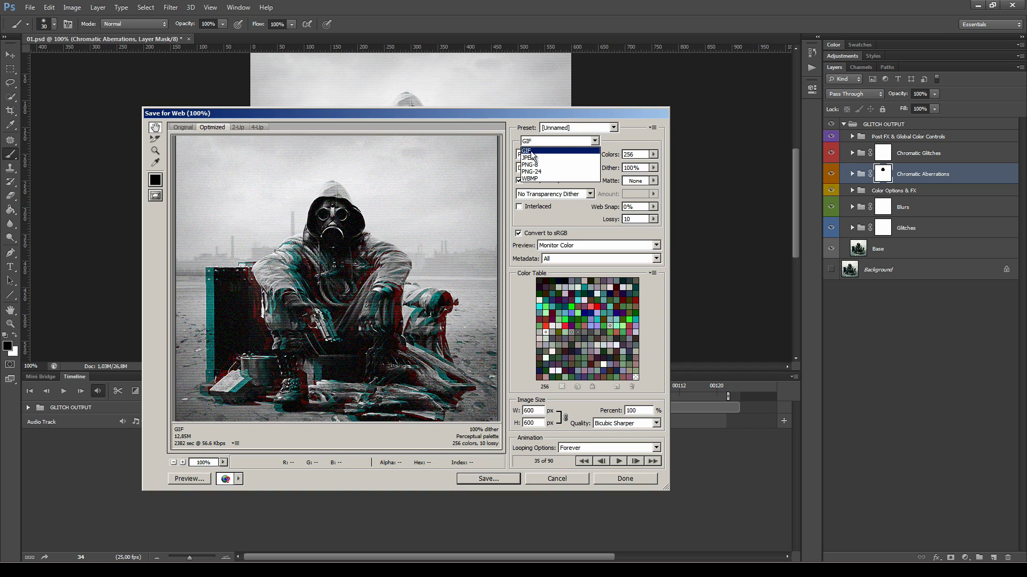
left_click(532, 151)
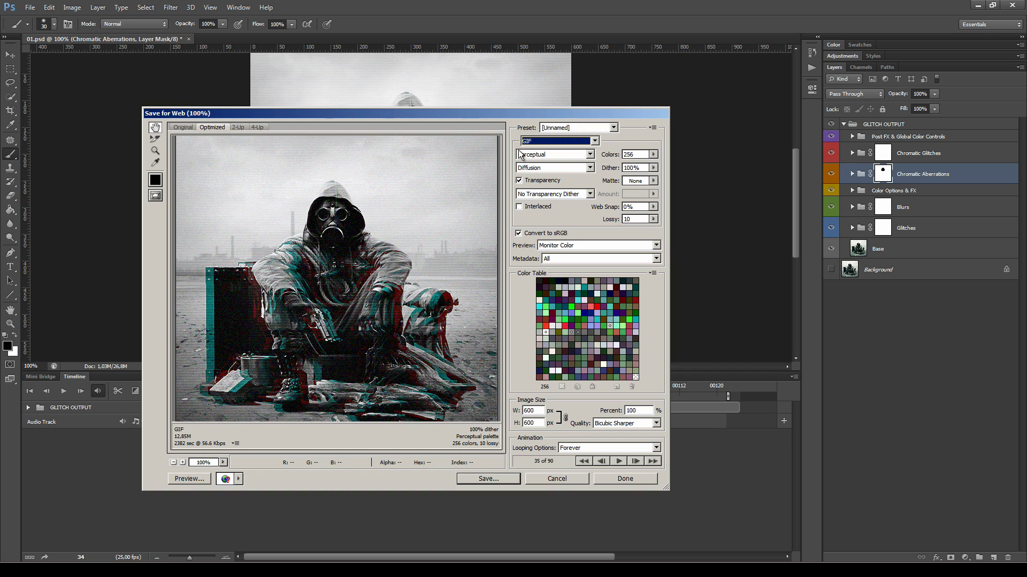
left_click(547, 157)
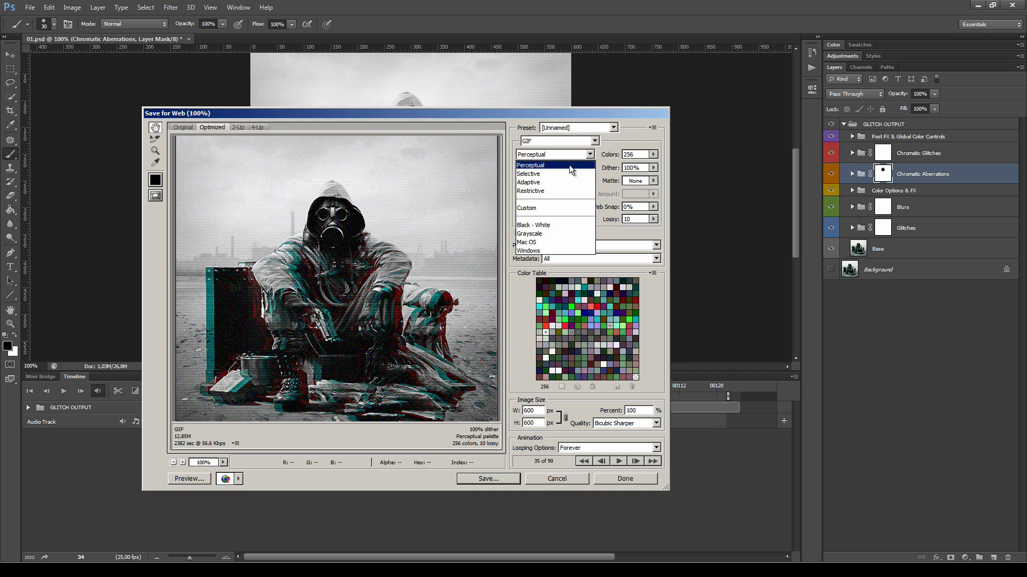
left_click(569, 164)
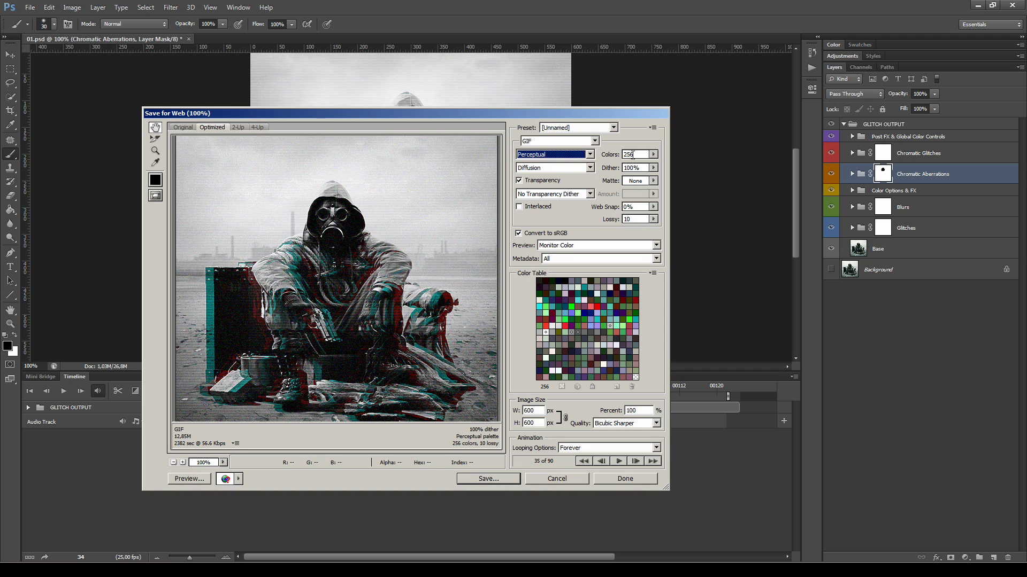
left_click(653, 154)
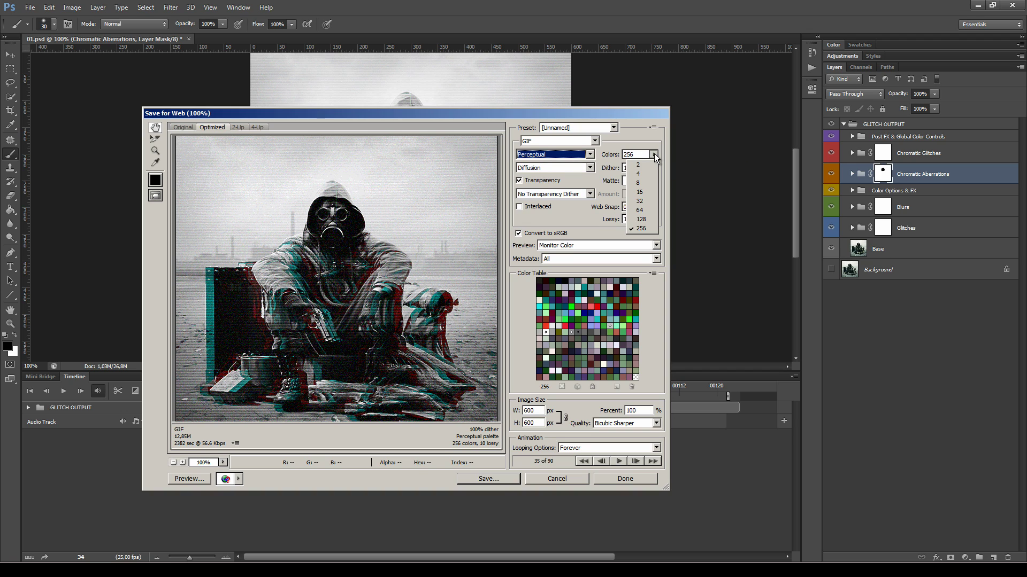
left_click(653, 154)
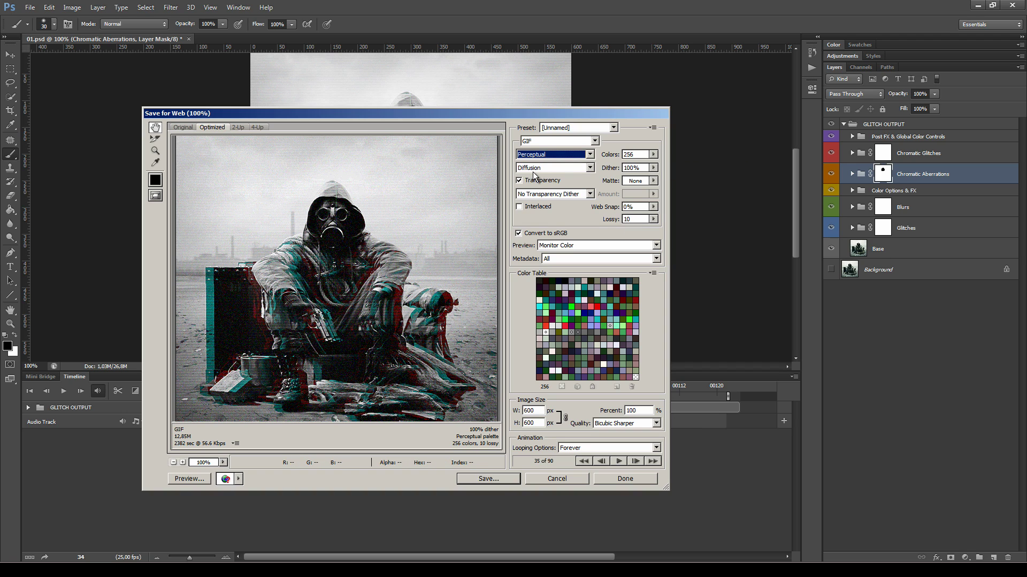
Step: Keep the Diffusion dither method, try a dither amount of 60%, and return it to 100%
left_click(563, 168)
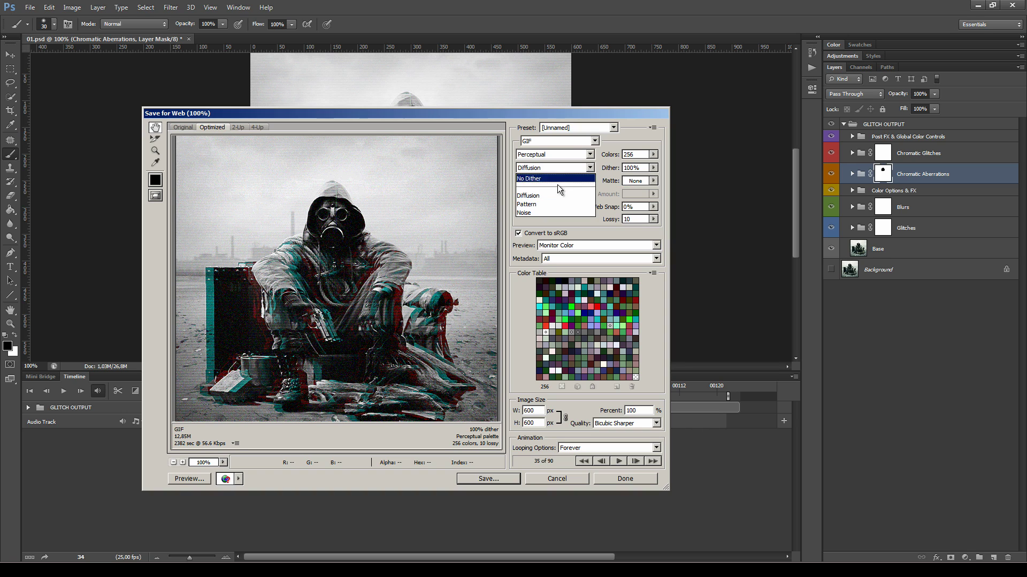
left_click(626, 181)
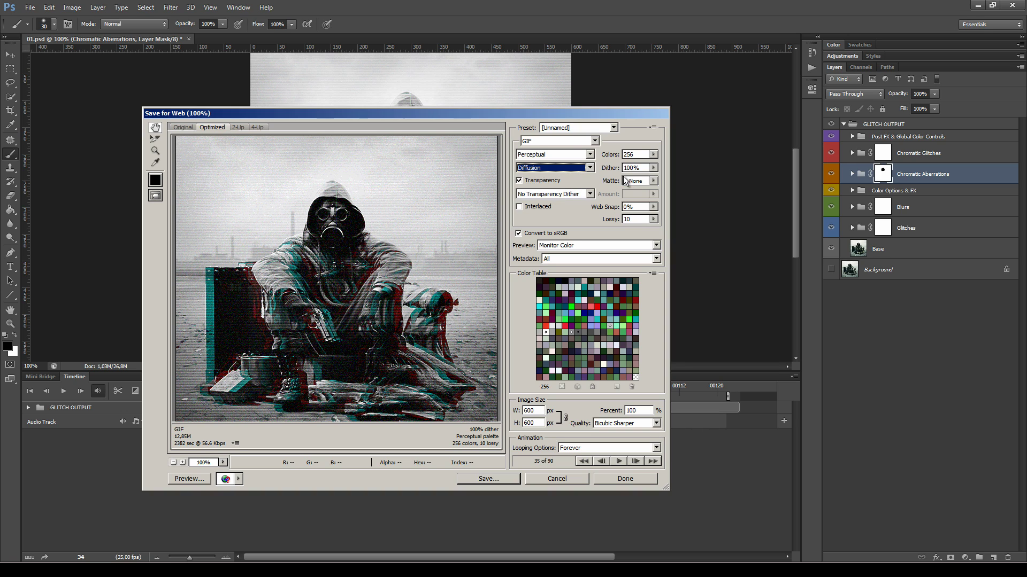
left_click(653, 167)
left_click_drag(654, 182, 635, 182)
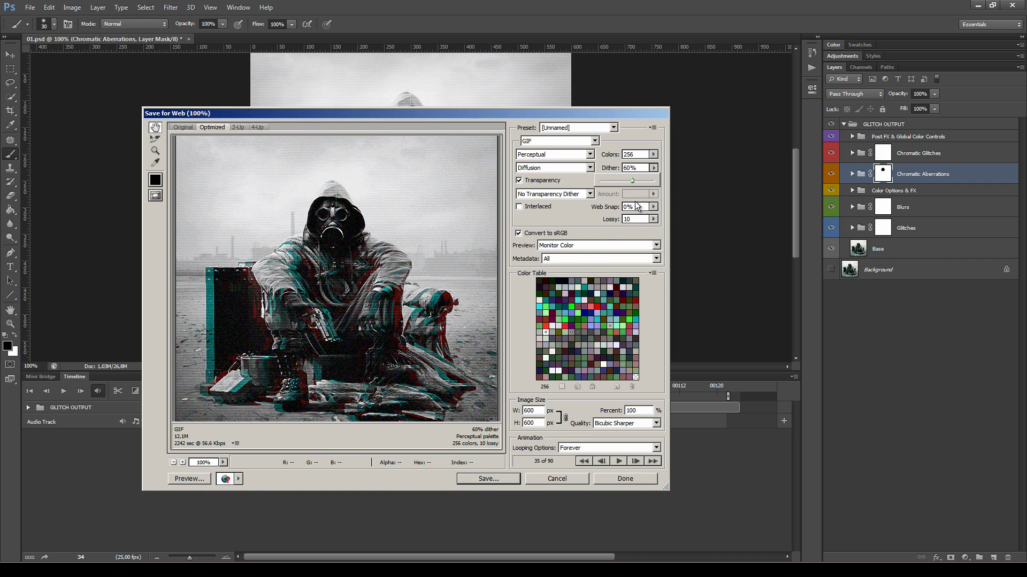
left_click_drag(633, 180, 678, 186)
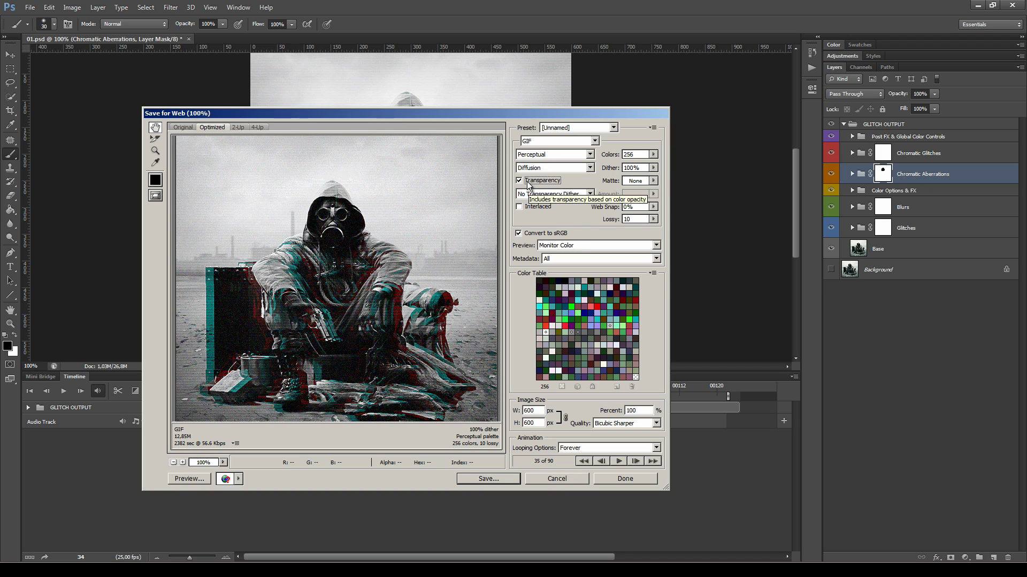
Step: Set the GIF's Lossy value to 10
left_click(611, 220)
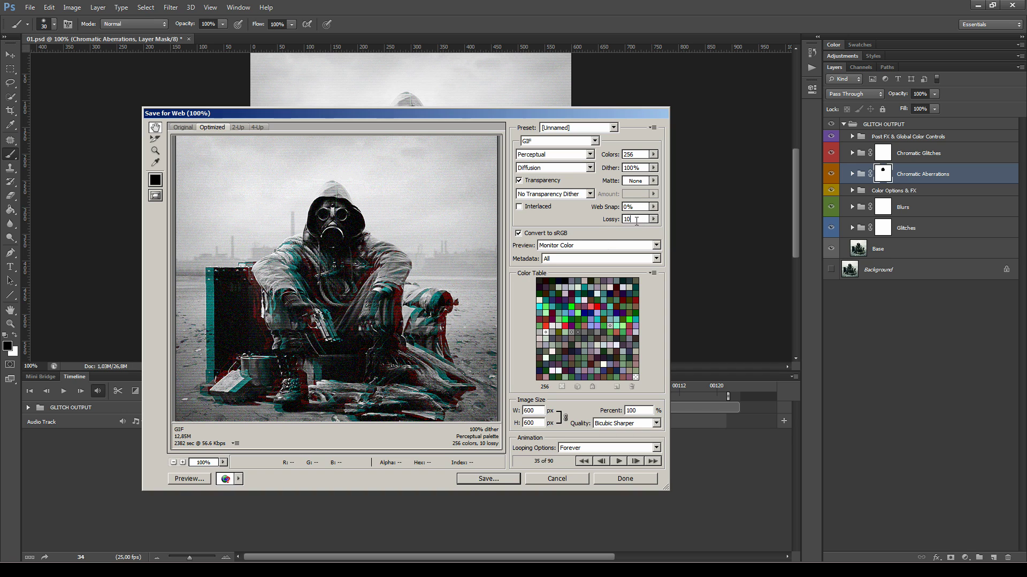
left_click(655, 219)
left_click(630, 221)
type("10")
Step: Set the exported GIF's image width to 300 px with linked proportions
left_click(533, 412)
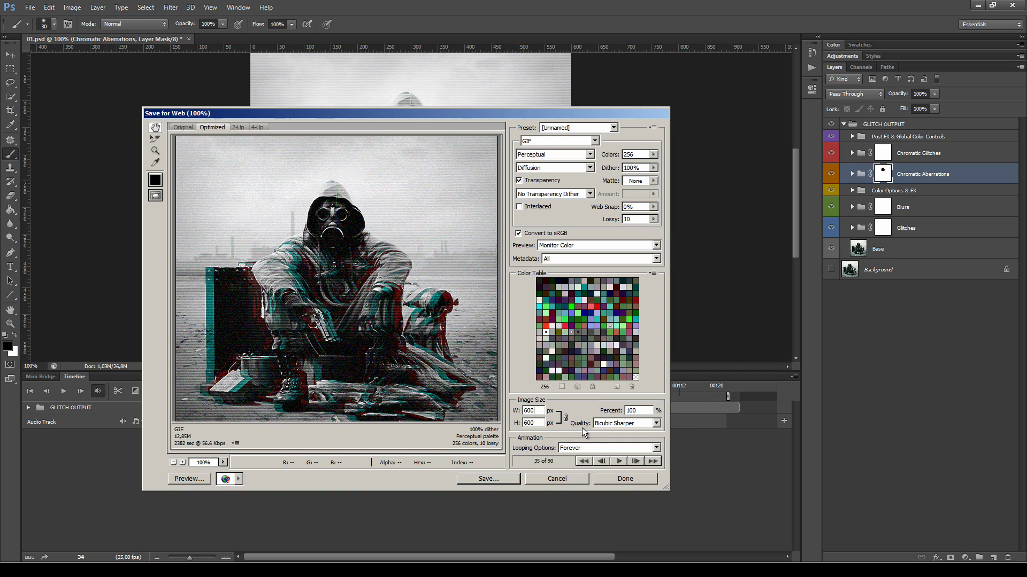
double_click(537, 411)
type("500")
key("Return")
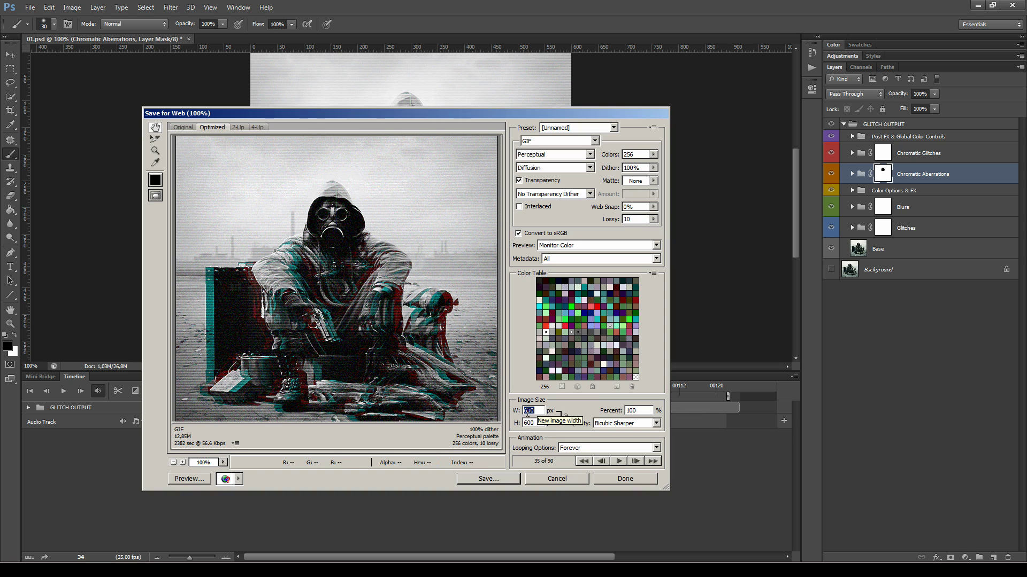
type("600")
type("3")
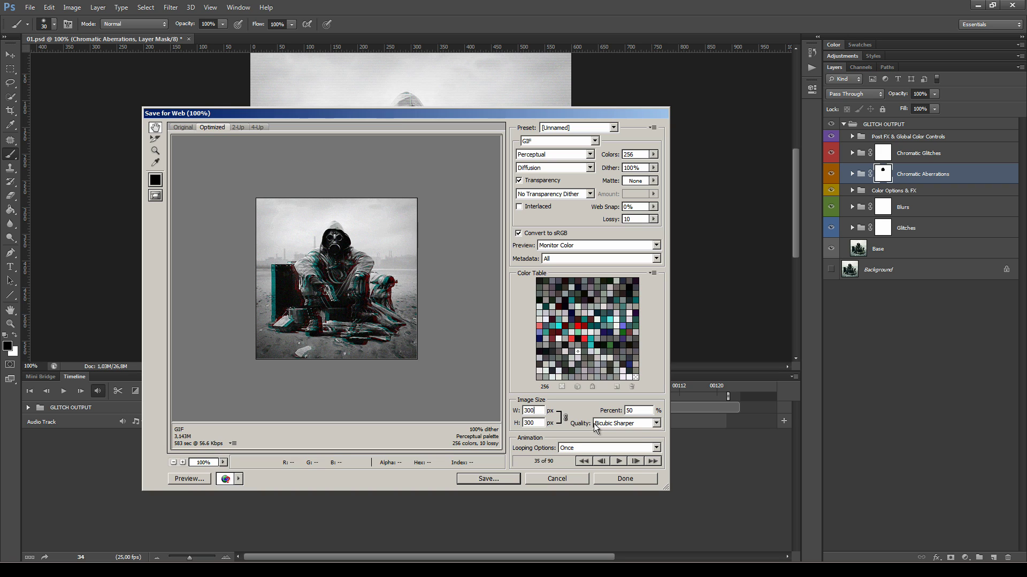
Step: Choose Bicubic Sharper as the resampling quality and set the animation to loop Forever
left_click(628, 424)
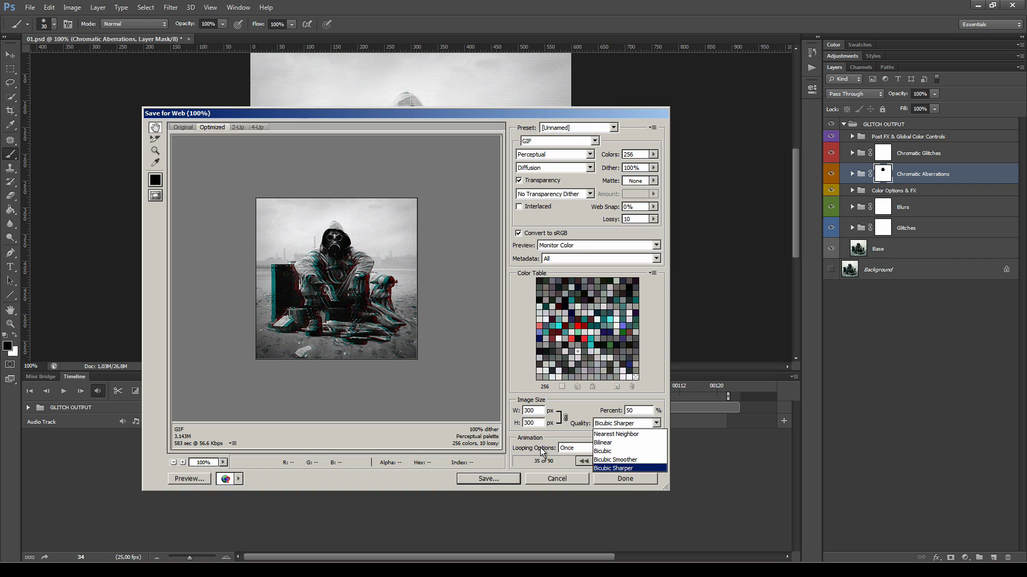
left_click(610, 469)
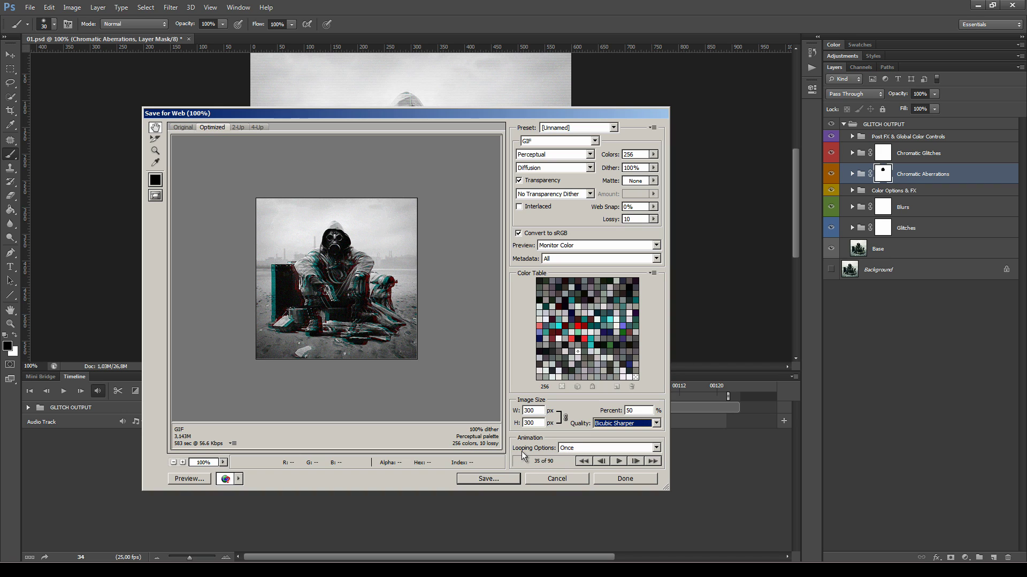
left_click(582, 448)
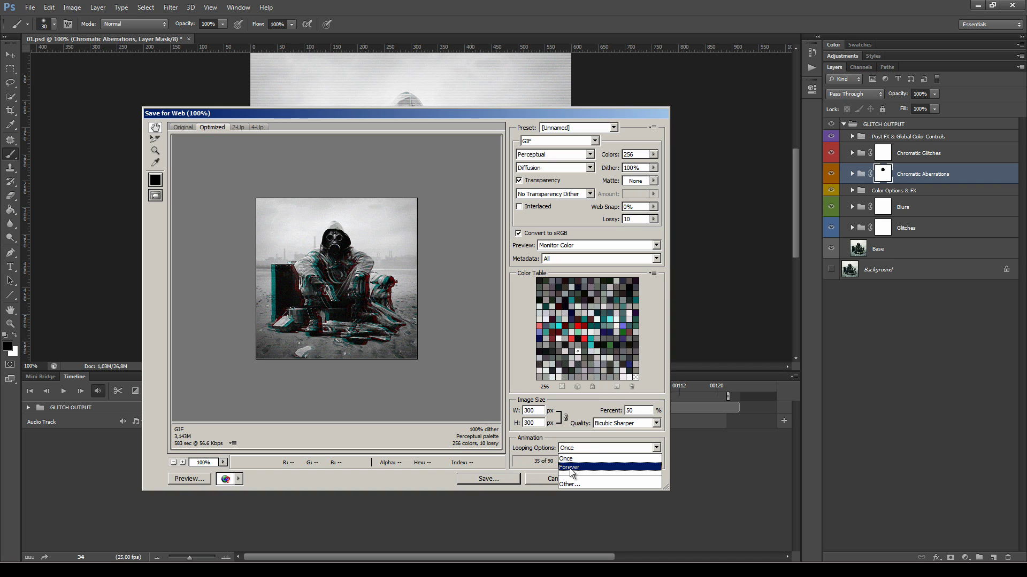
left_click(570, 468)
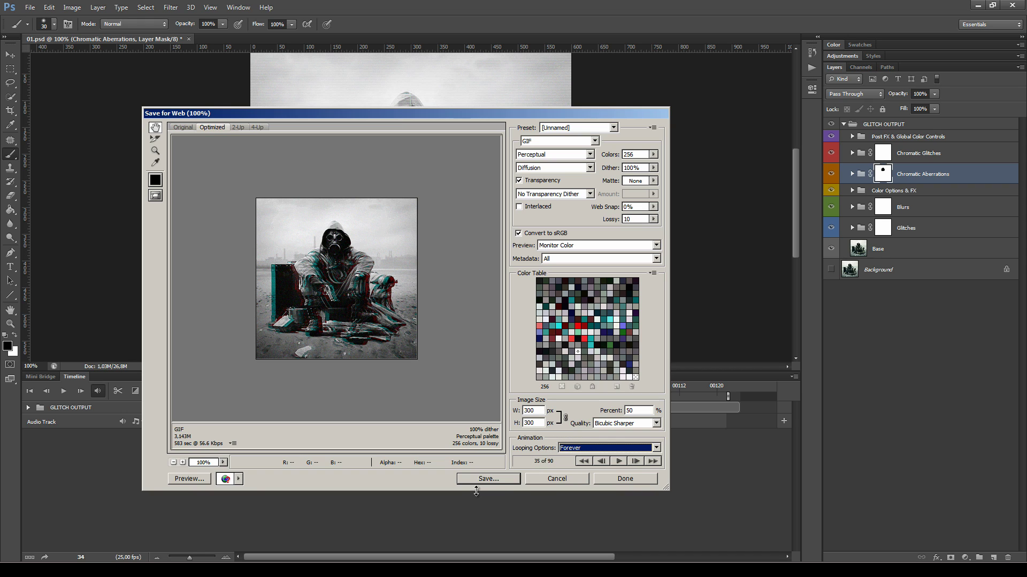
Step: Open the file-saving dialog for the optimized GIF, and cancel both it and the Save for Web export
left_click(488, 478)
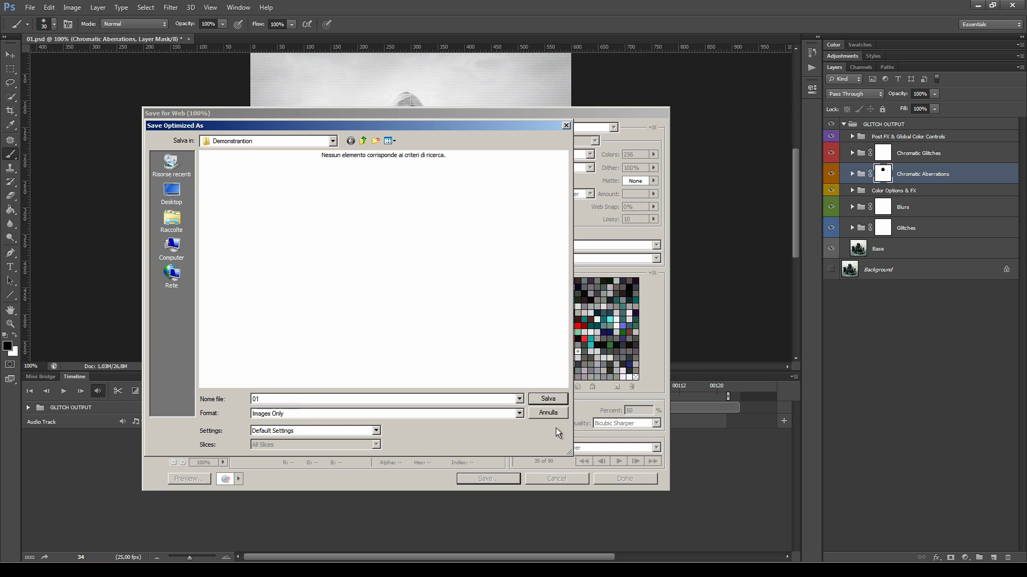
left_click(551, 414)
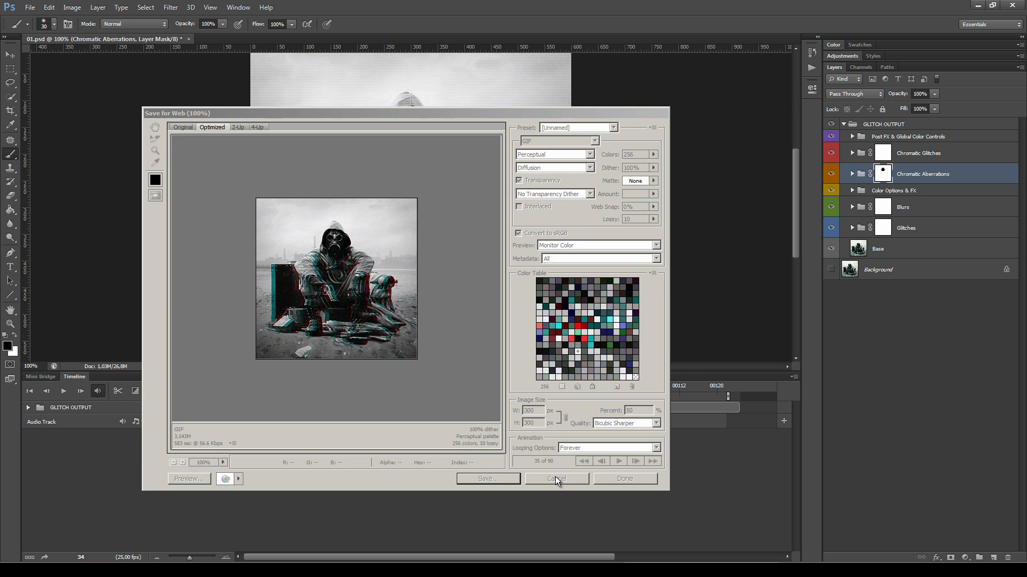
left_click(556, 479)
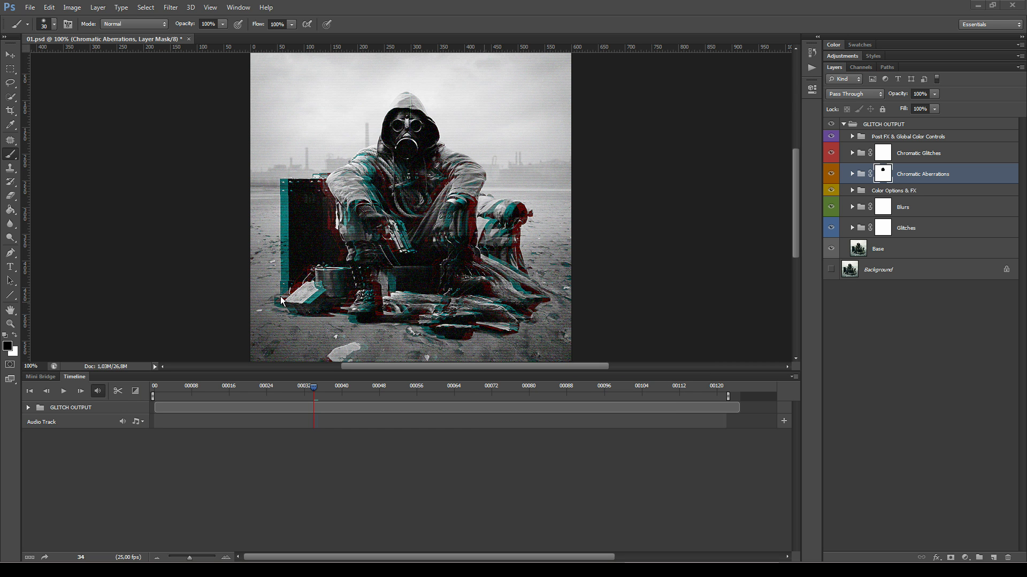
Step: Open Render Video for the animation and set the output size to Document Size, 600 x 600
left_click(30, 6)
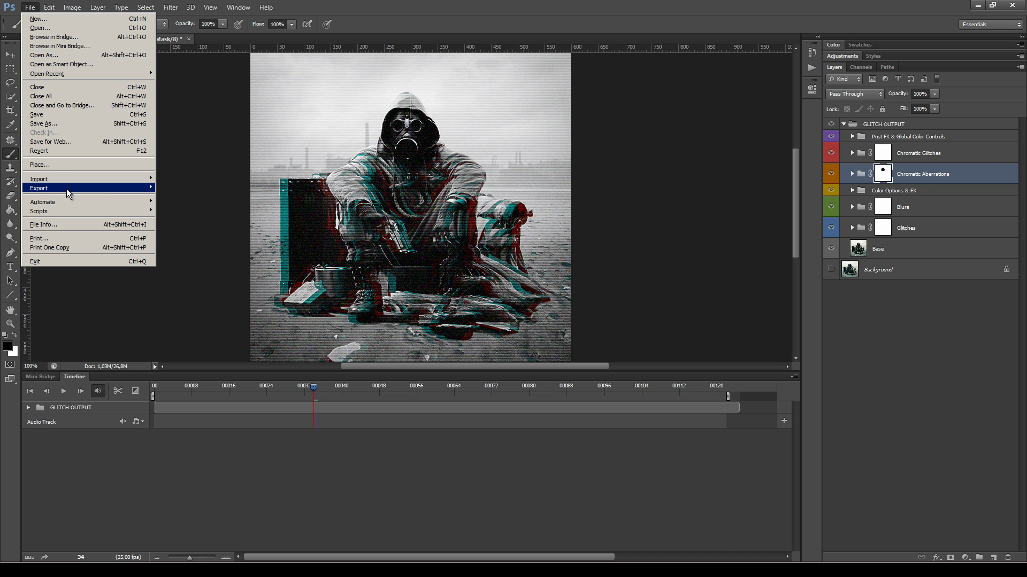
mouse_move(66, 189)
left_click(204, 206)
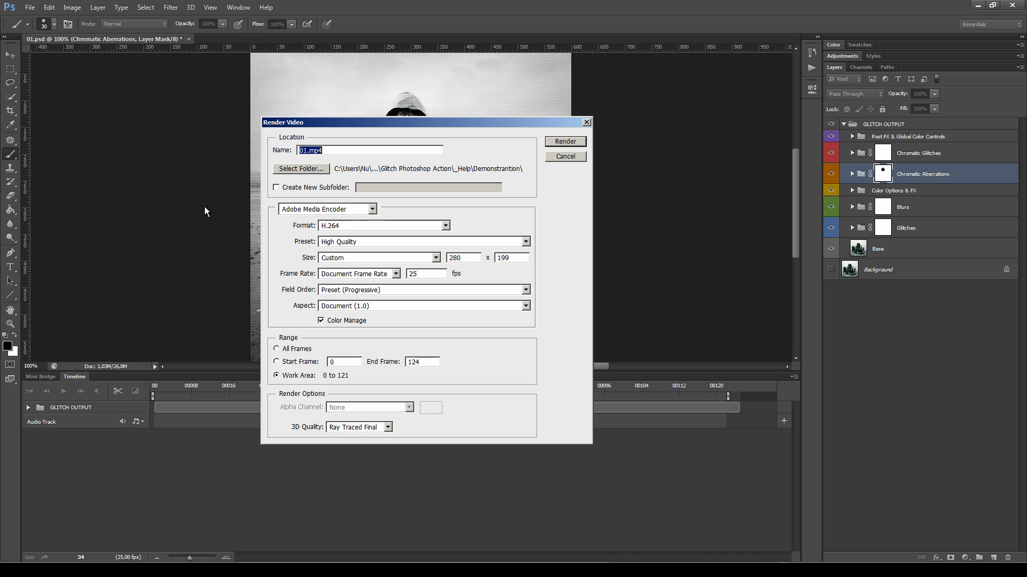
left_click(342, 152)
double_click(305, 150)
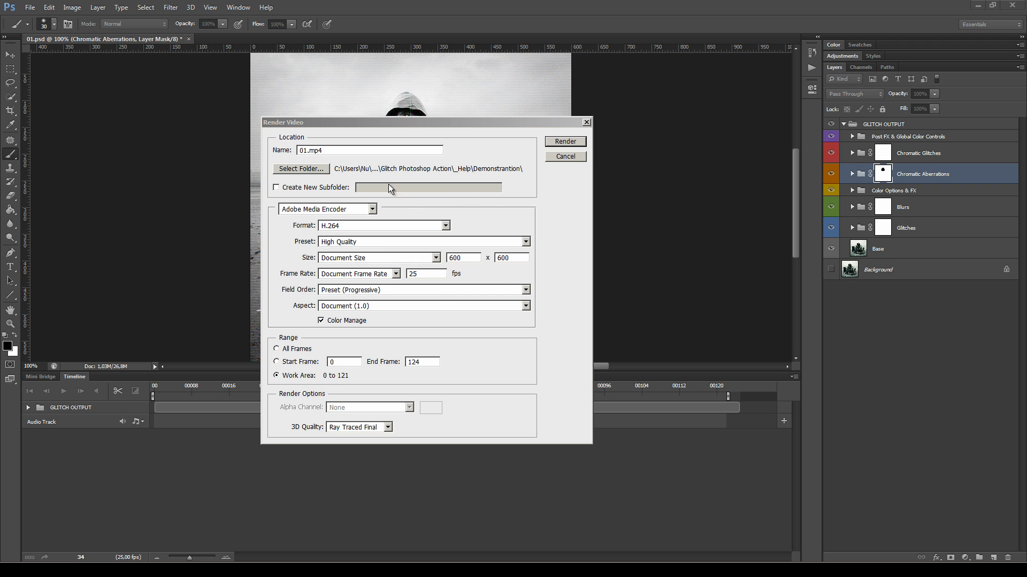
Step: Try the QuickTime format and Photoshop Image Sequence output, return to Adobe Media Encoder with H.264, and close Render Video
left_click(358, 226)
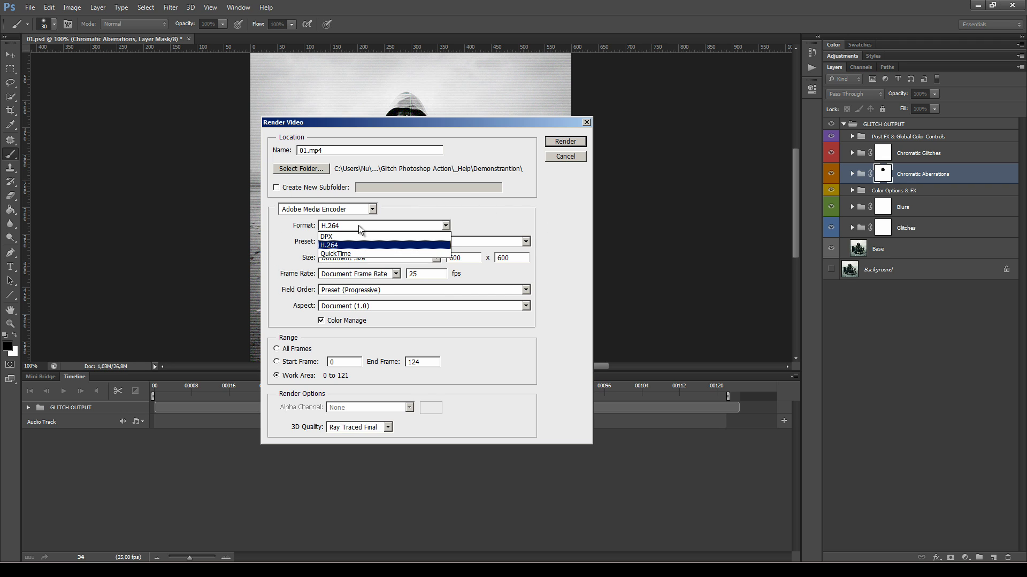
left_click(355, 258)
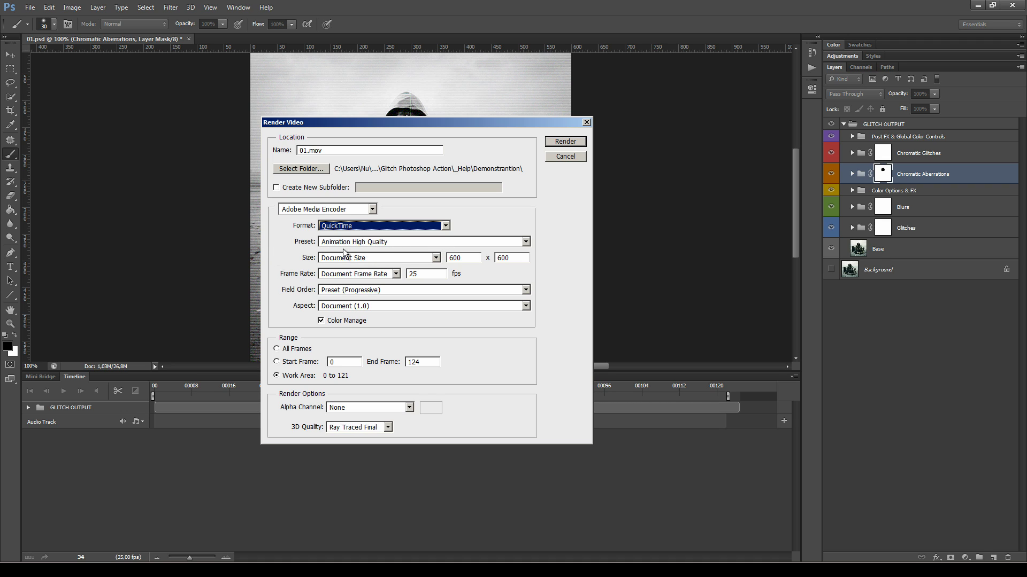
left_click(369, 209)
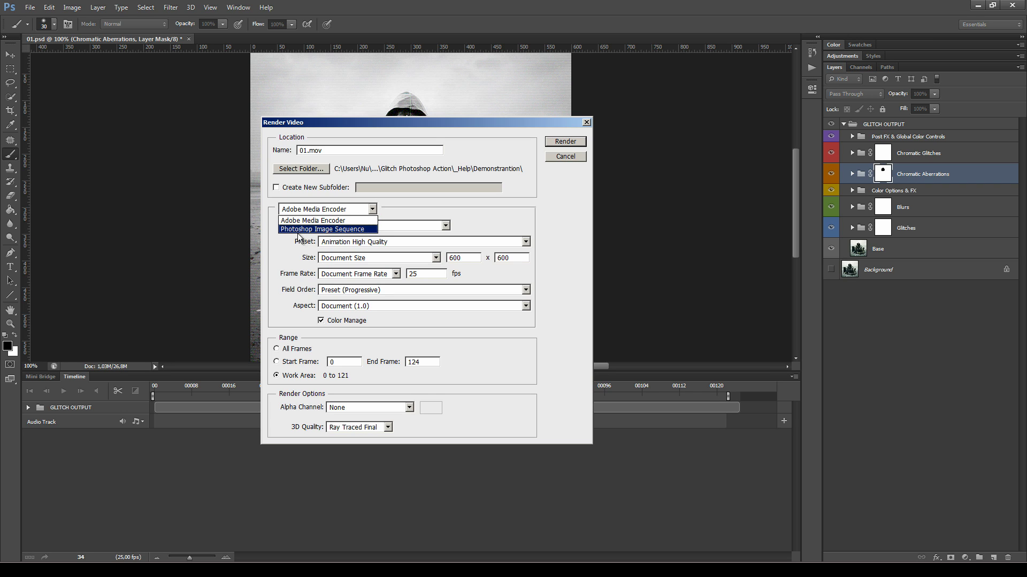
left_click(353, 230)
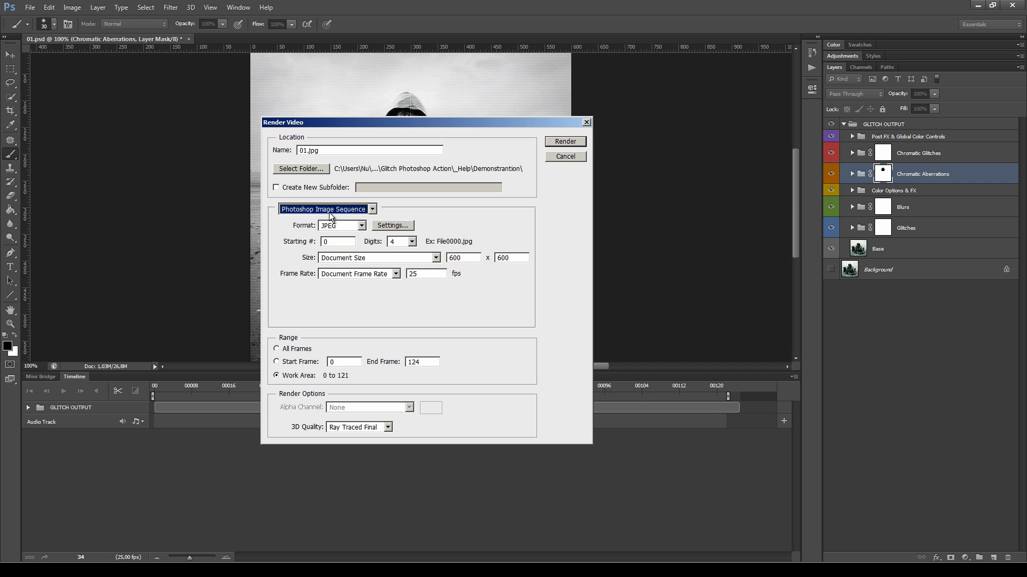
left_click(372, 209)
left_click(358, 221)
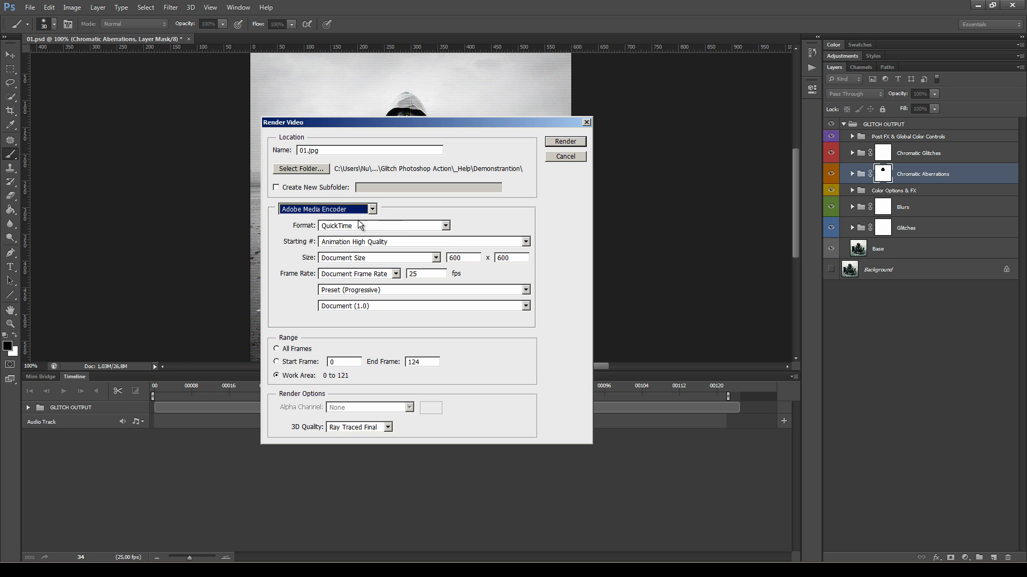
left_click(380, 225)
left_click(353, 235)
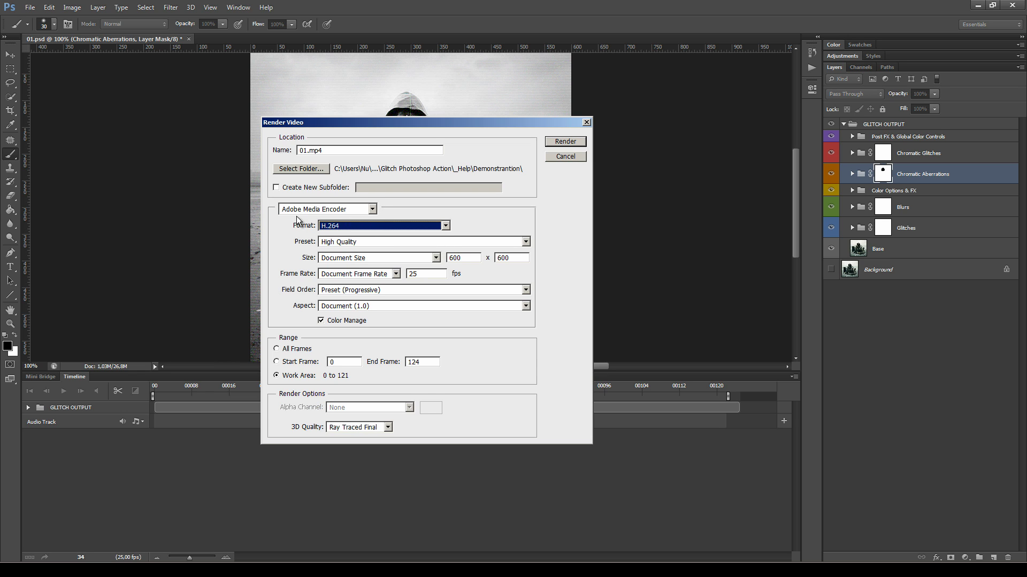
left_click(569, 144)
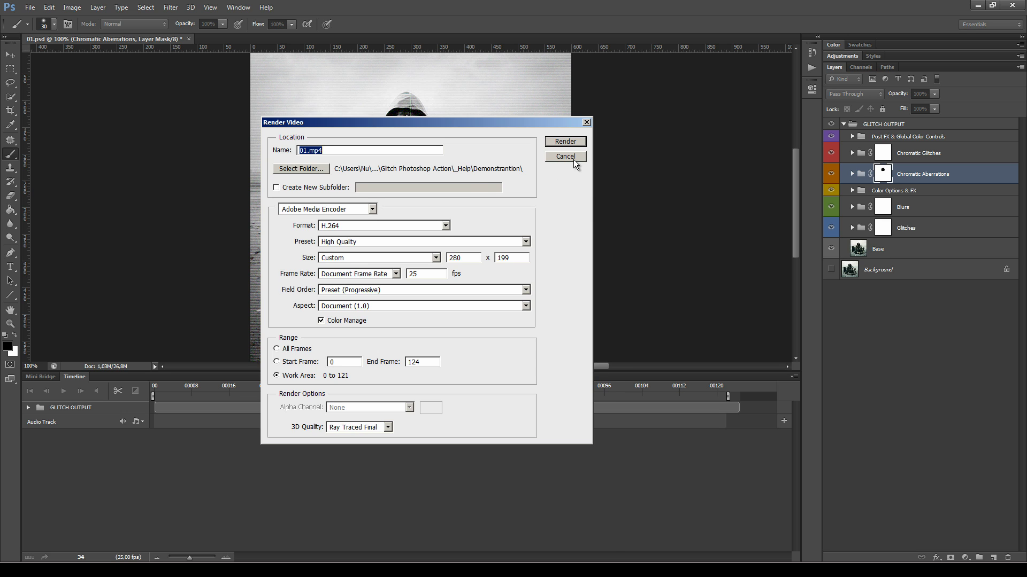
left_click(574, 159)
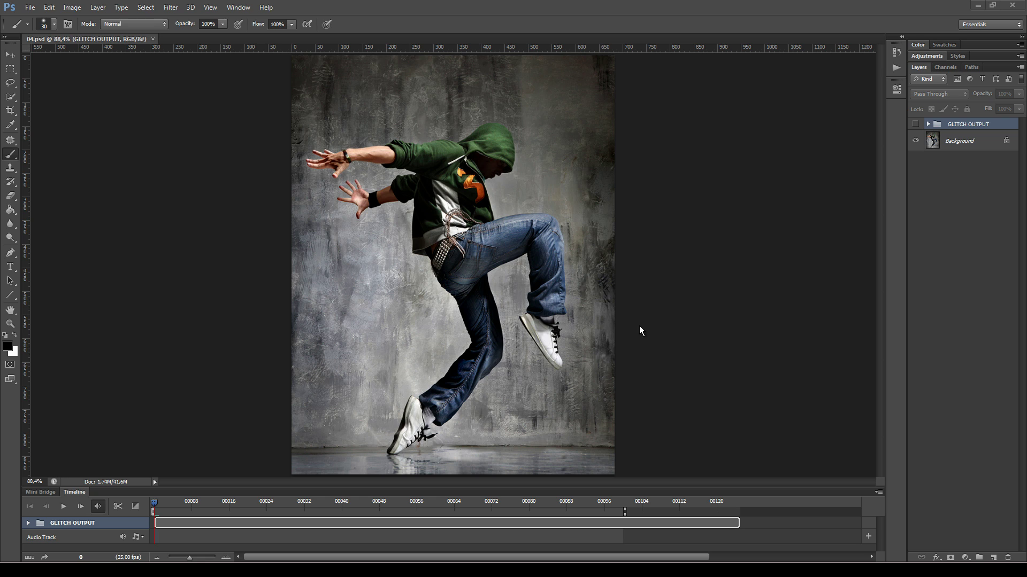
Step: Show the GLITCH OUTPUT group over the dancer photo in 04.psd
left_click(915, 125)
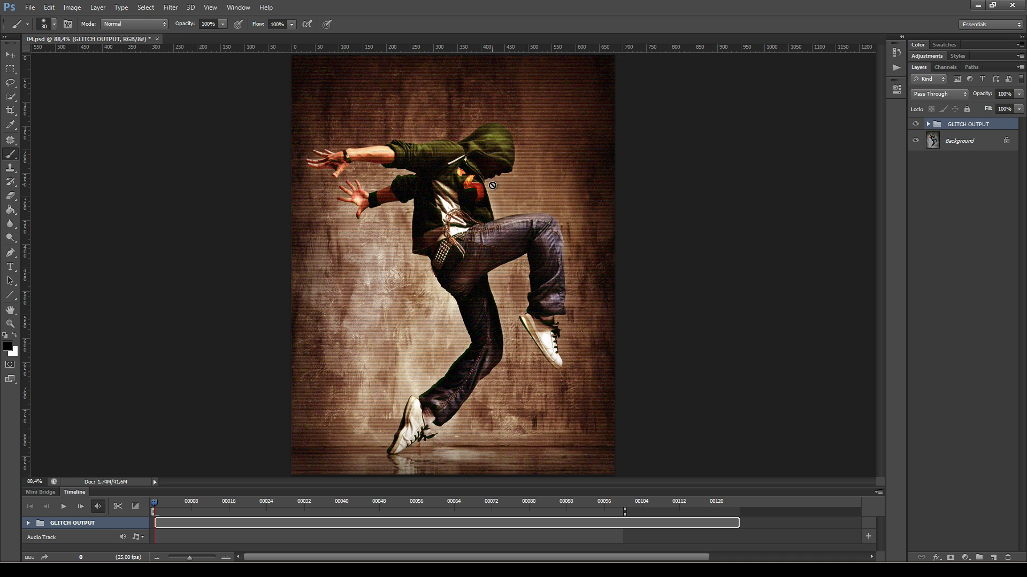
Step: Play the glitch animation over the dancer photo, and inspect the Color Options & FX group inside GLITCH OUTPUT
key("space")
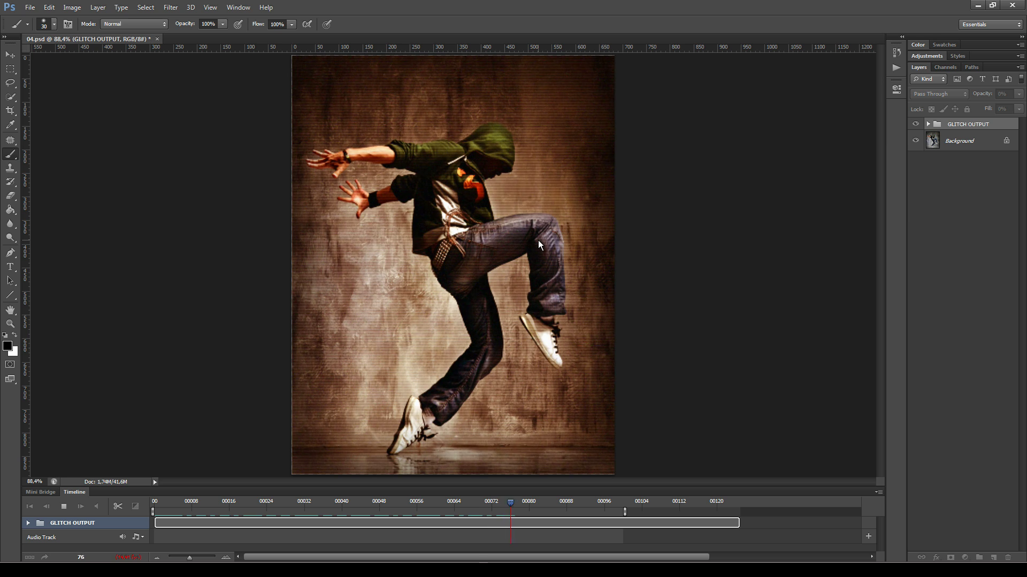
key("space")
left_click(928, 124)
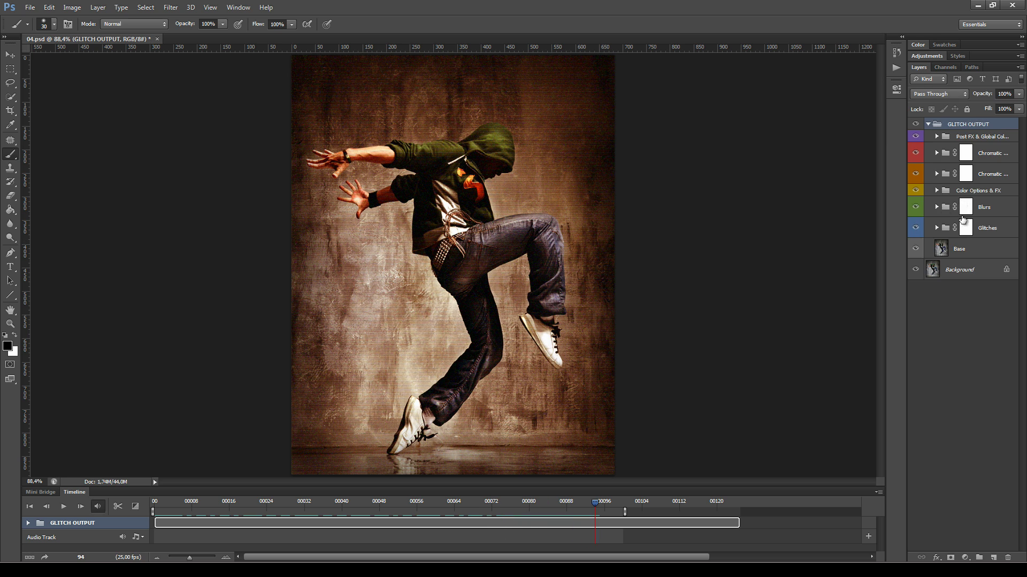
left_click(937, 191)
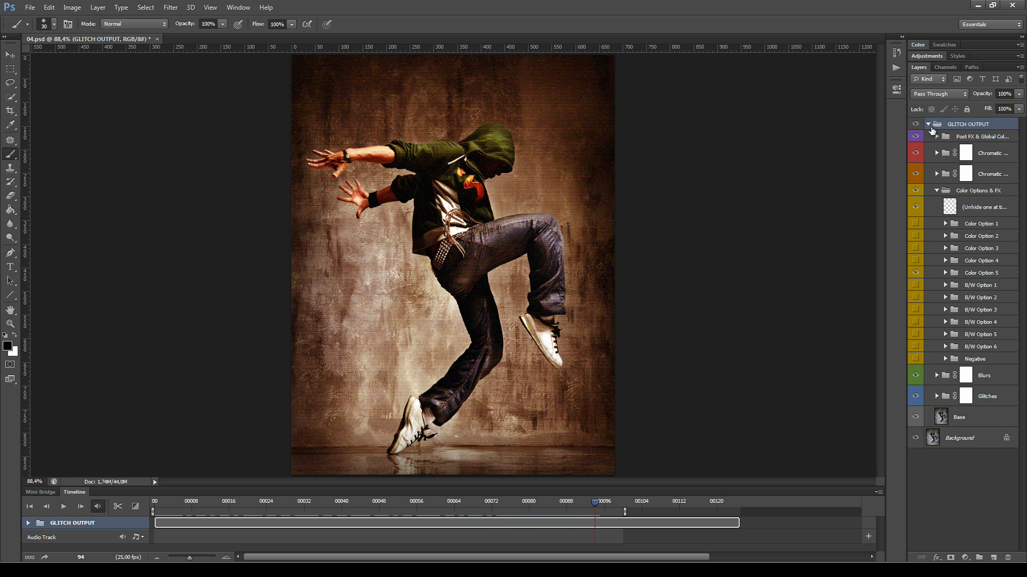
left_click(937, 190)
left_click(927, 124)
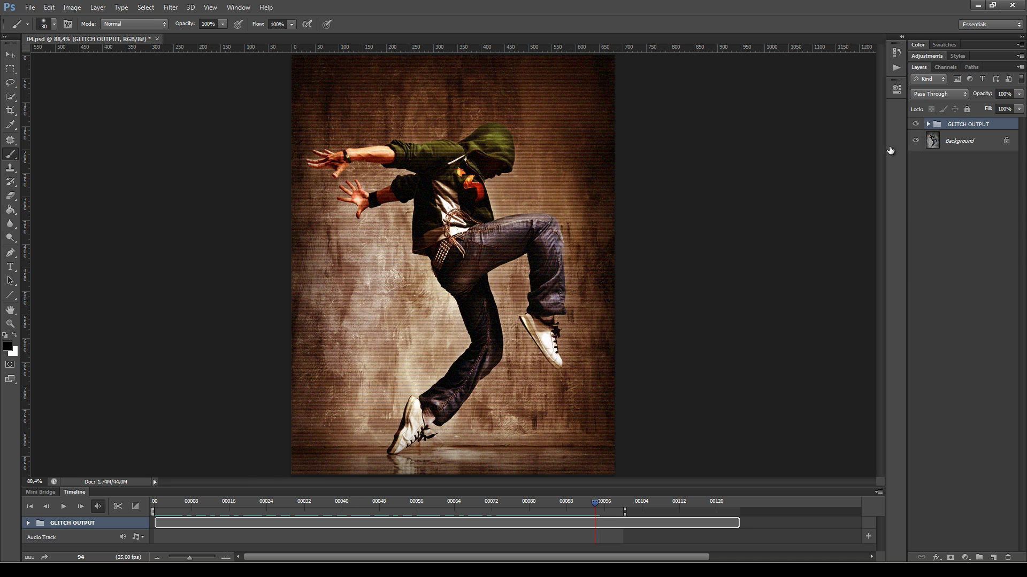
Step: Enlarge the timeline, set the playhead to frame 10, and expand GLITCH OUTPUT and its Glitches group to reach the individual glitch clips
left_click_drag(338, 486, 341, 431)
mouse_move(208, 445)
left_mouse_down()
mouse_move(156, 445)
mouse_move(201, 453)
left_mouse_up()
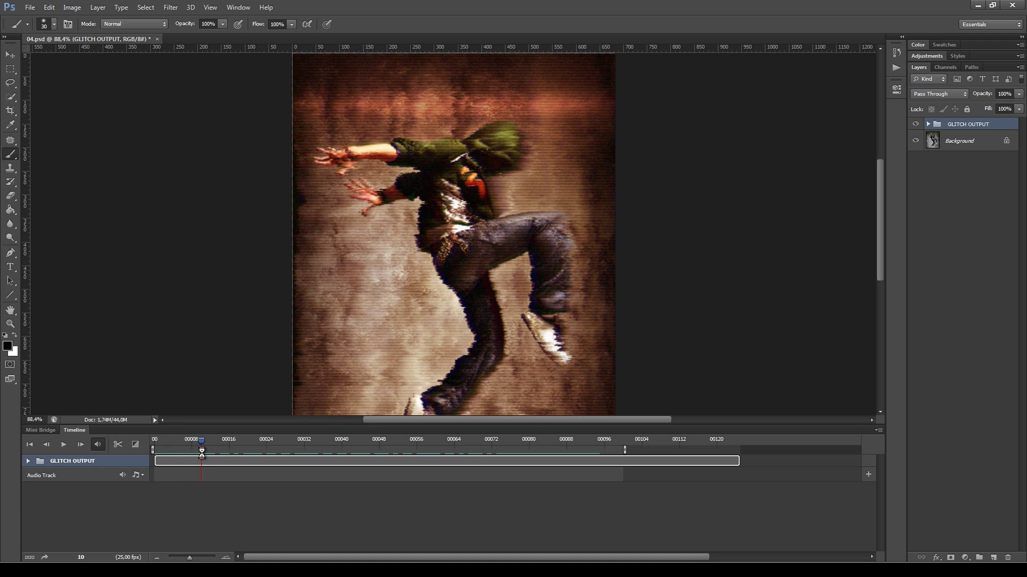
left_click(27, 461)
scroll(214, 489, "down", 1)
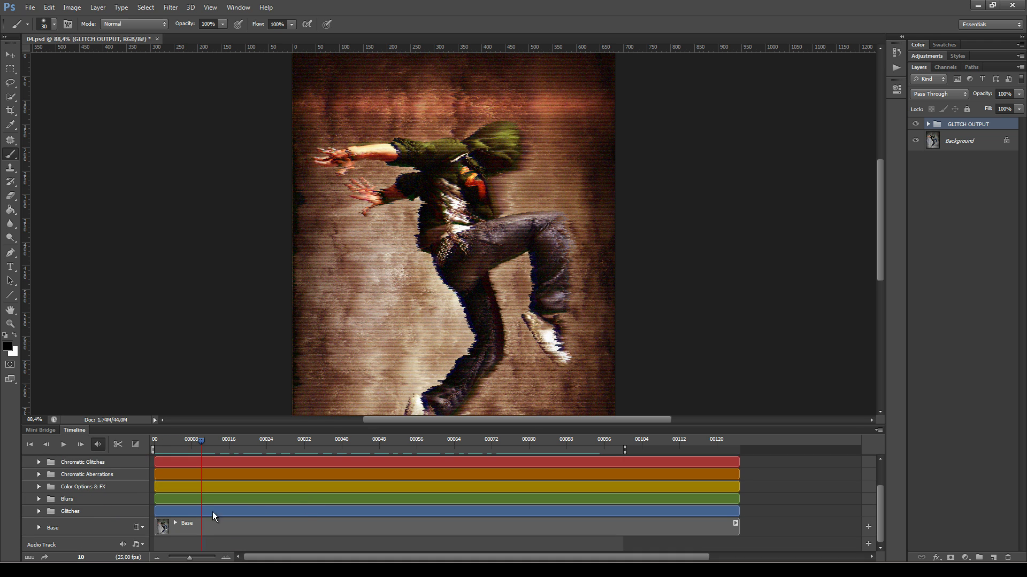
left_click(40, 511)
scroll(372, 496, "down", 3)
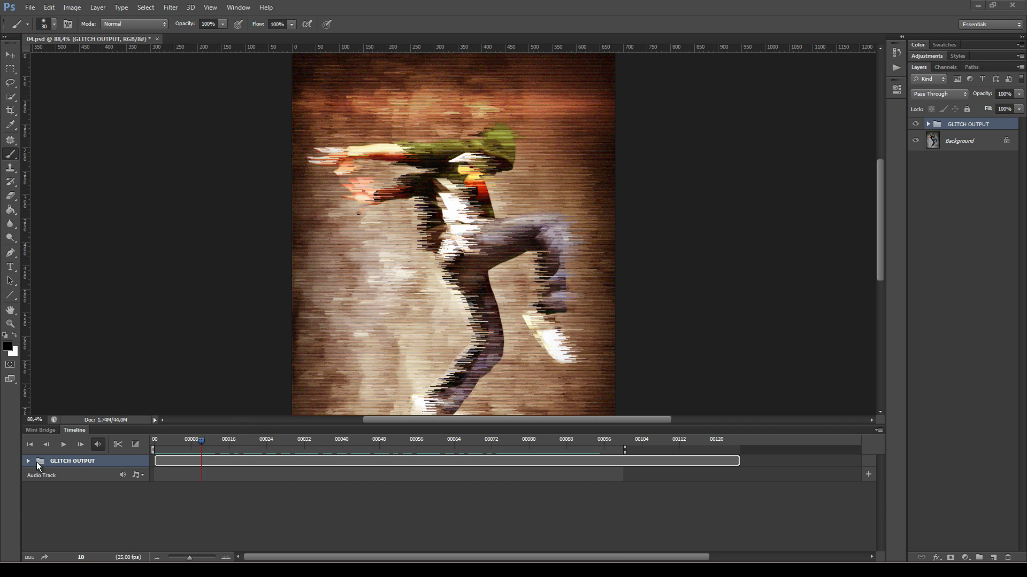
left_click(28, 461)
scroll(63, 519, "down", 1)
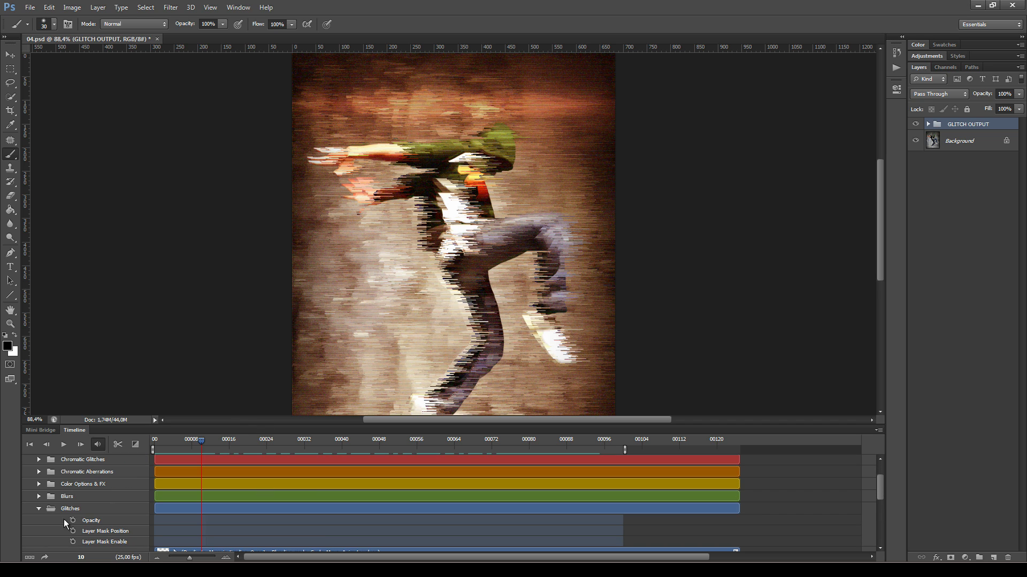
scroll(310, 487, "down", 3)
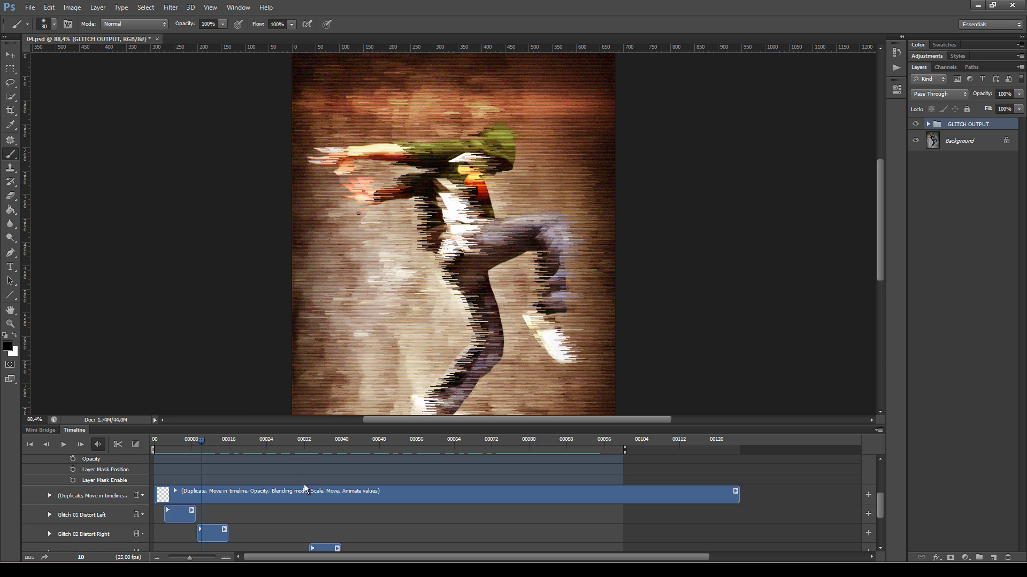
scroll(320, 485, "down", 3)
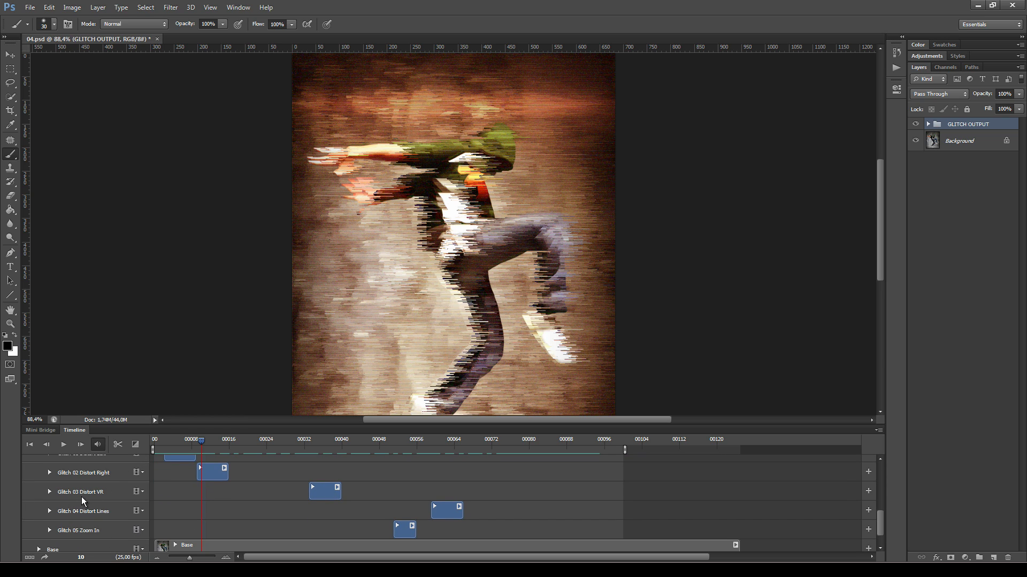
Step: Shift the Glitch 01 Distort Left and Glitch 02 Distort Right clips to about frame 30 and Glitch 05 Zoom In to about frame 37
scroll(191, 509, "up", 1)
left_click_drag(175, 464, 315, 471)
left_click(224, 481)
left_click(313, 484)
left_click_drag(218, 486, 308, 505)
scroll(424, 527, "down", 1)
left_click_drag(402, 515, 336, 515)
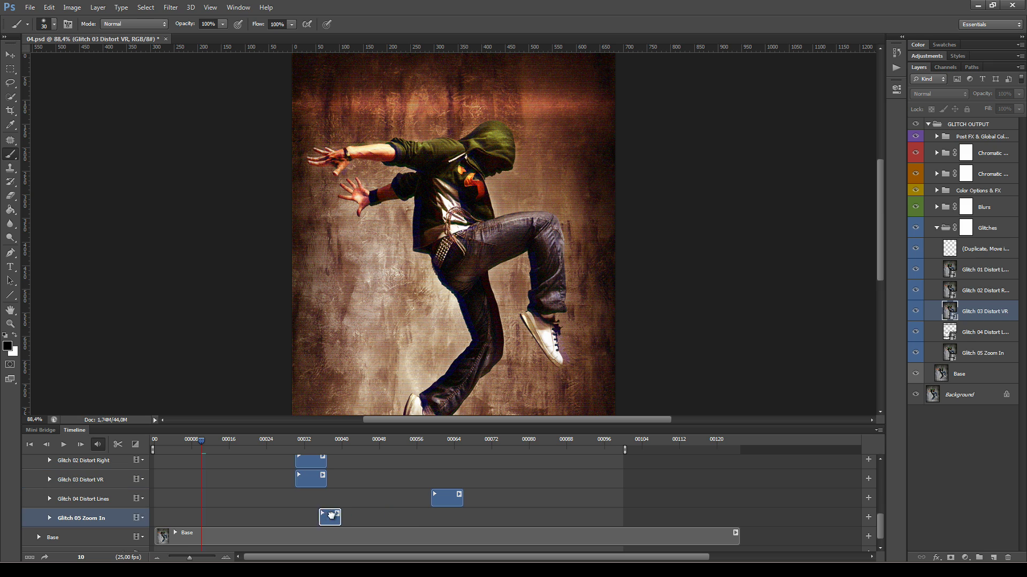
left_click(437, 501)
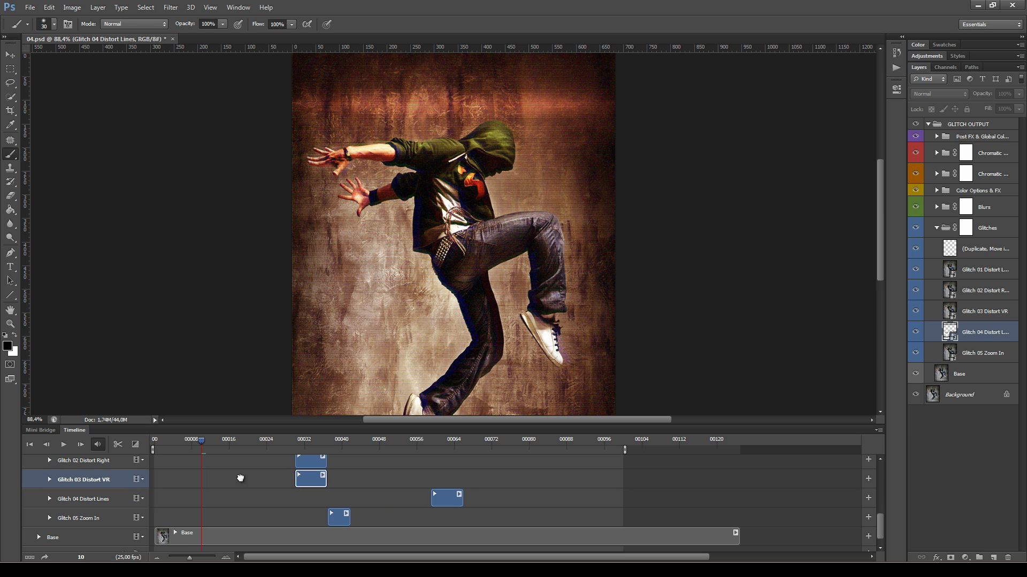
Step: Move the Glitch 03 Distort VR clip under the playhead at frame 10 and give its layer a black mask
left_click_drag(307, 479, 202, 478)
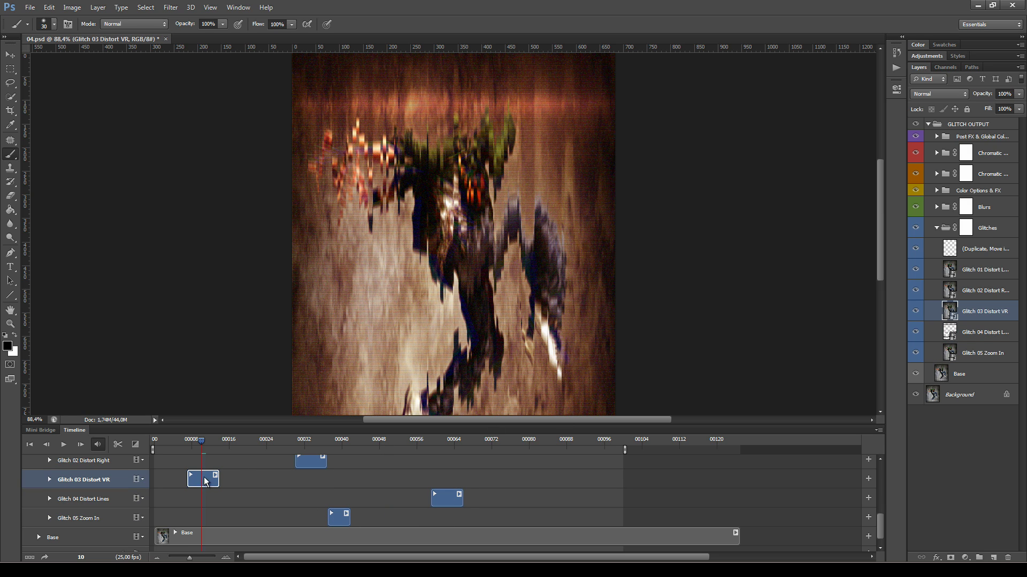
scroll(446, 312, "down", 1)
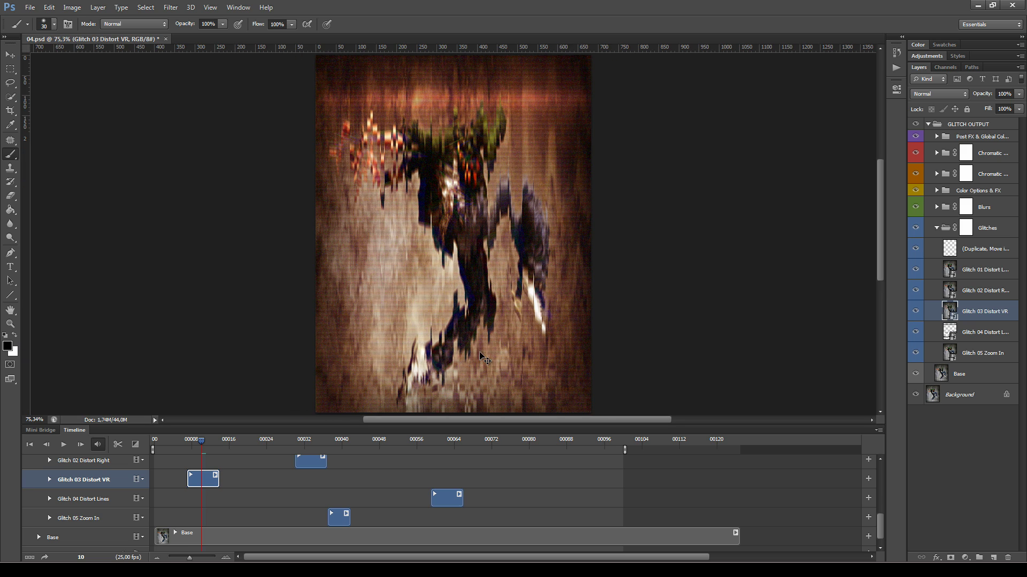
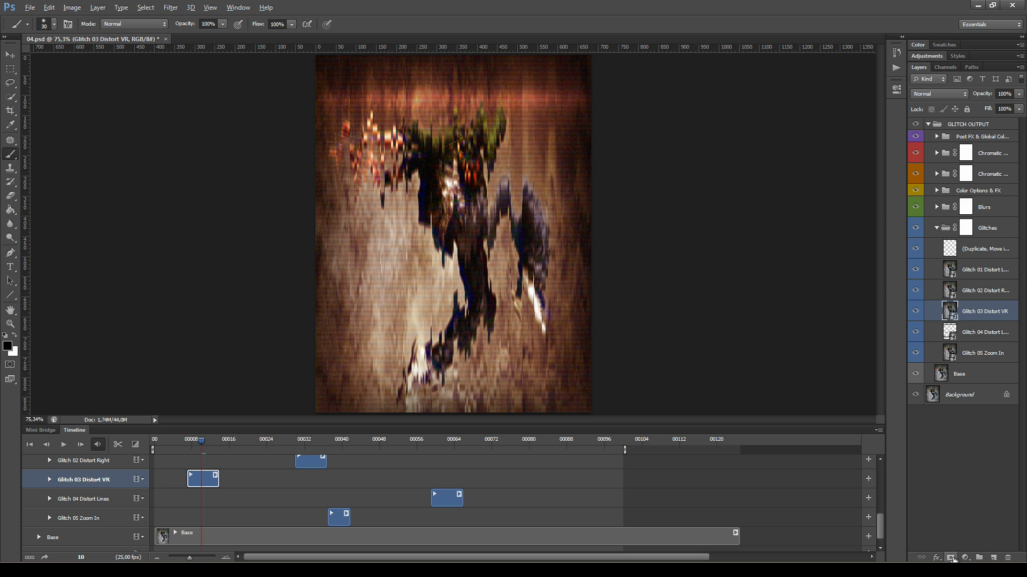
left_click(951, 559, "alt")
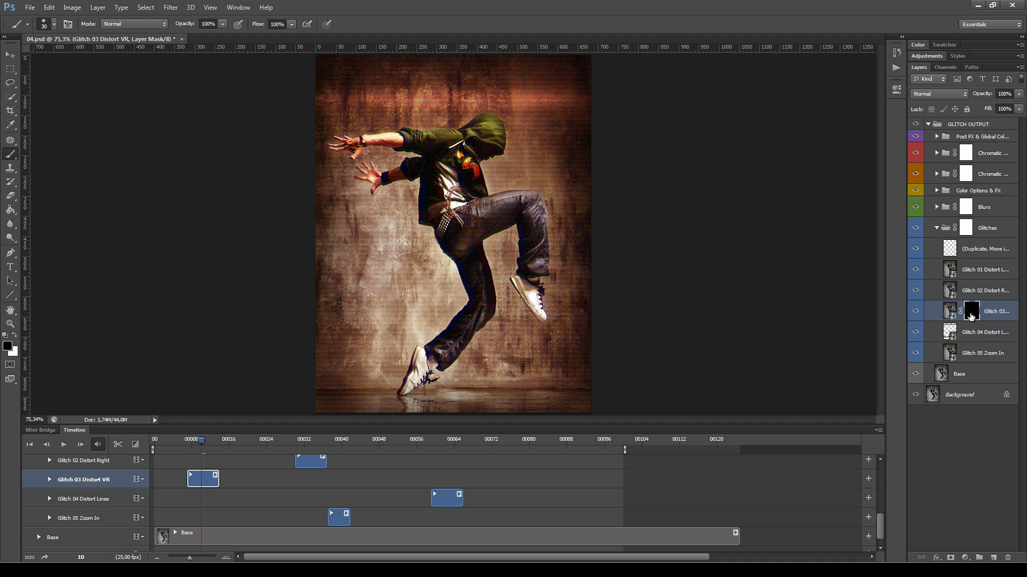
left_click(966, 229)
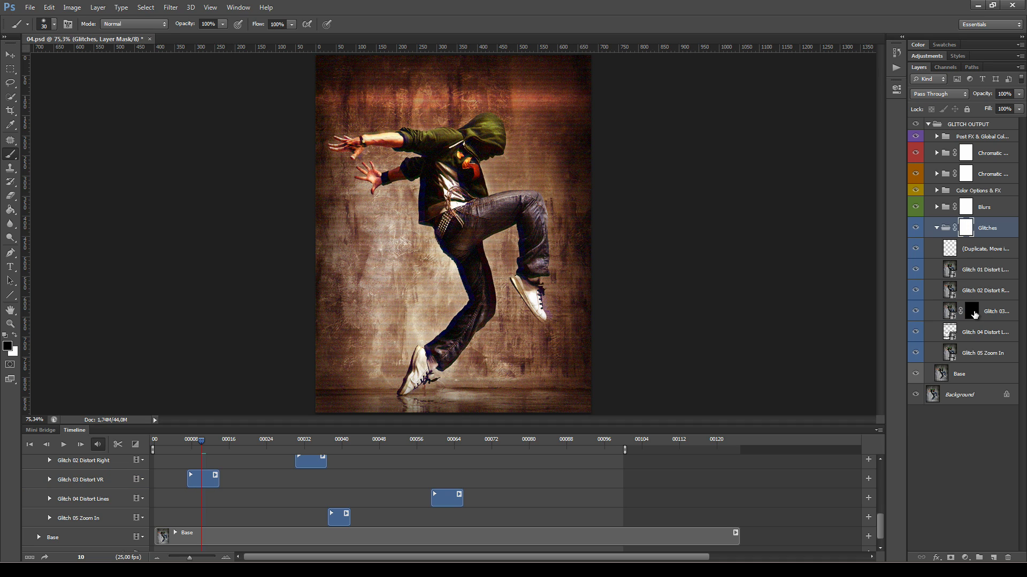
left_click(976, 316)
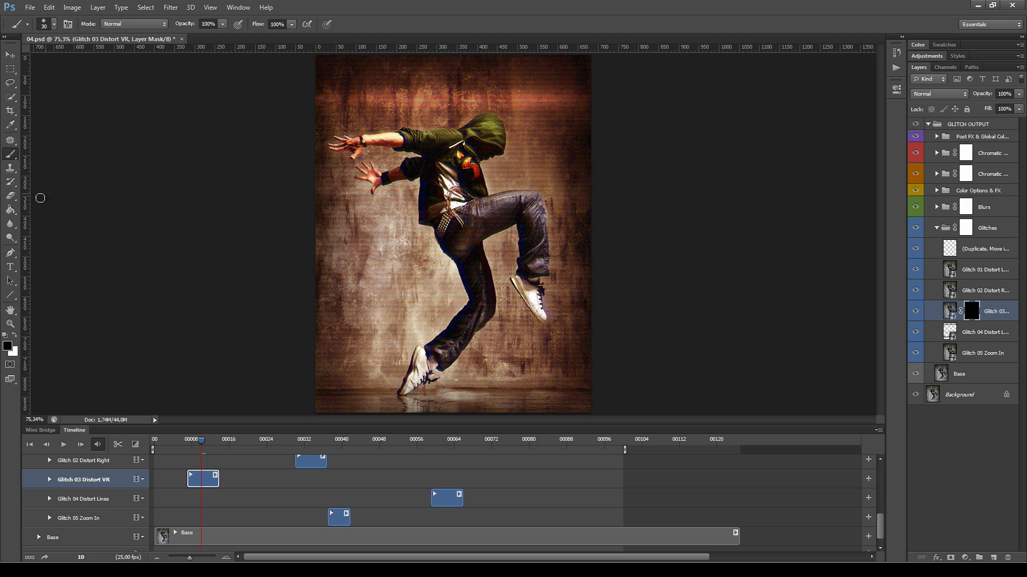
Step: Set white as the foreground color and configure a soft round brush with 0% hardness and a 61 px size
left_click(15, 337)
left_click(9, 347)
left_click(903, 155)
key("b")
right_click(466, 240)
left_click(468, 256)
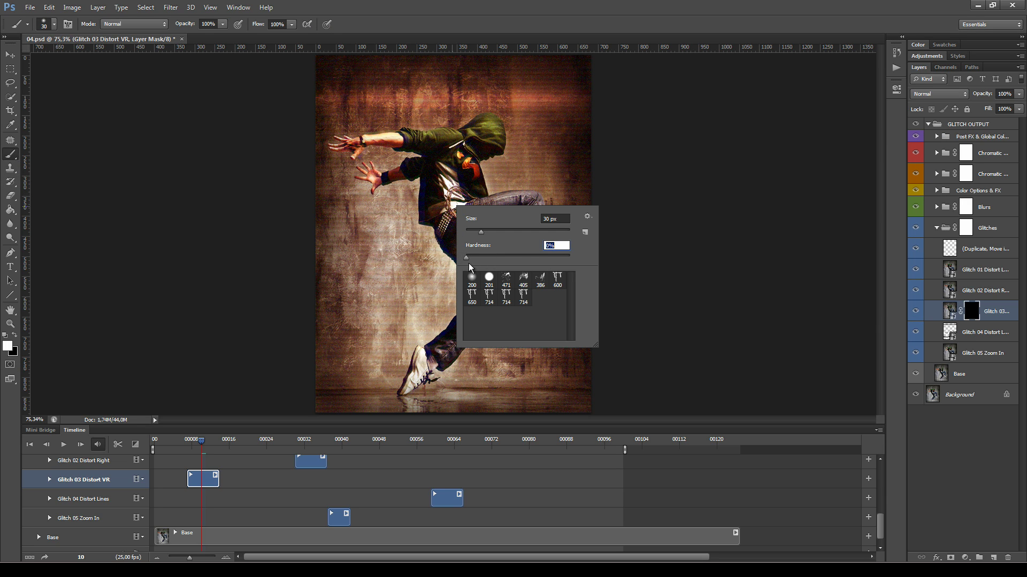
left_click(427, 202)
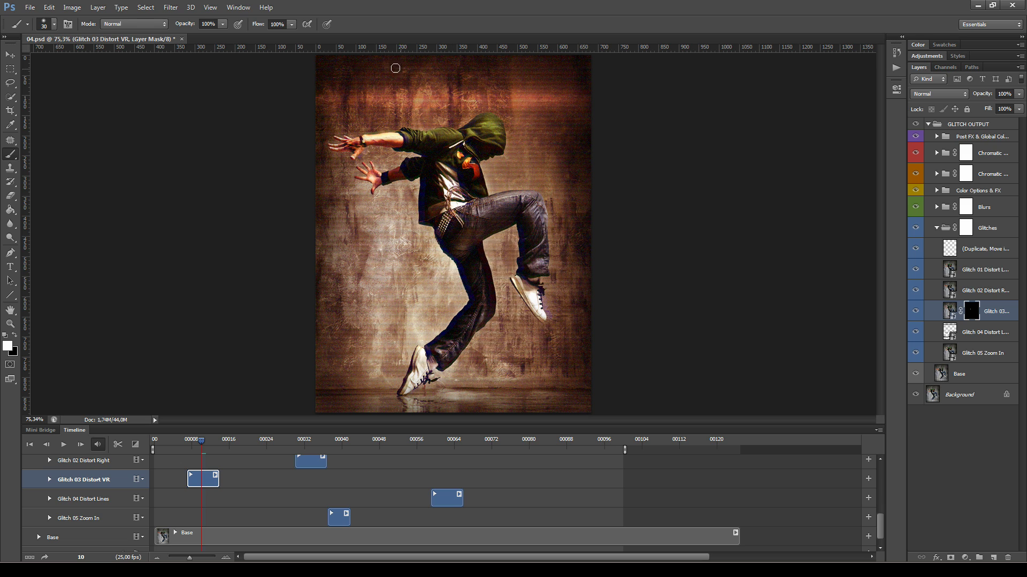
right_click(369, 140)
left_click_drag(395, 168, 415, 168)
Step: Paint white on the Glitch 03 mask over the dancer's arms, head, legs and the wall beside the raised knee
mouse_move(342, 142)
left_mouse_down()
mouse_move(354, 145)
mouse_move(347, 100)
mouse_move(380, 150)
mouse_move(381, 71)
mouse_move(411, 127)
mouse_move(478, 116)
mouse_move(481, 94)
left_mouse_up()
mouse_move(497, 139)
left_mouse_down()
mouse_move(499, 96)
mouse_move(474, 110)
mouse_move(456, 144)
mouse_move(452, 106)
mouse_move(435, 146)
mouse_move(433, 57)
mouse_move(424, 139)
mouse_move(423, 12)
mouse_move(404, 129)
mouse_move(390, 132)
mouse_move(403, 102)
left_mouse_up()
left_click_drag(378, 186, 368, 112)
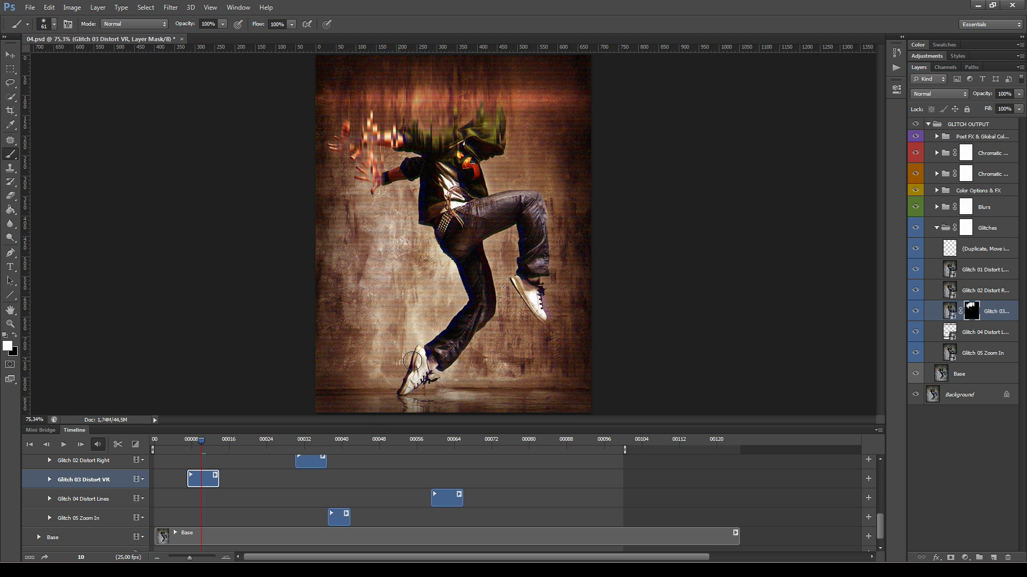
left_click_drag(440, 348, 442, 220)
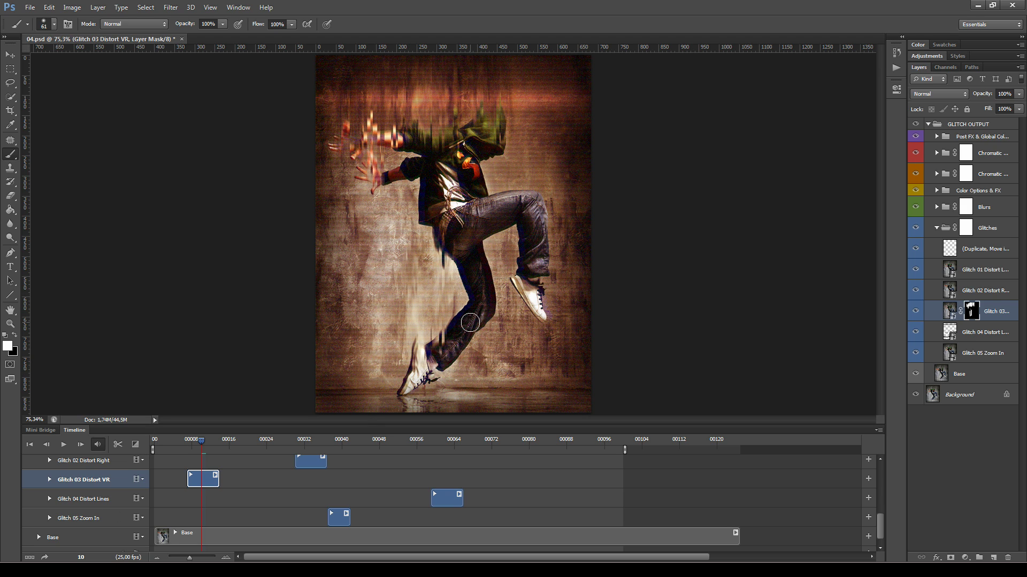
left_click_drag(544, 143, 541, 302)
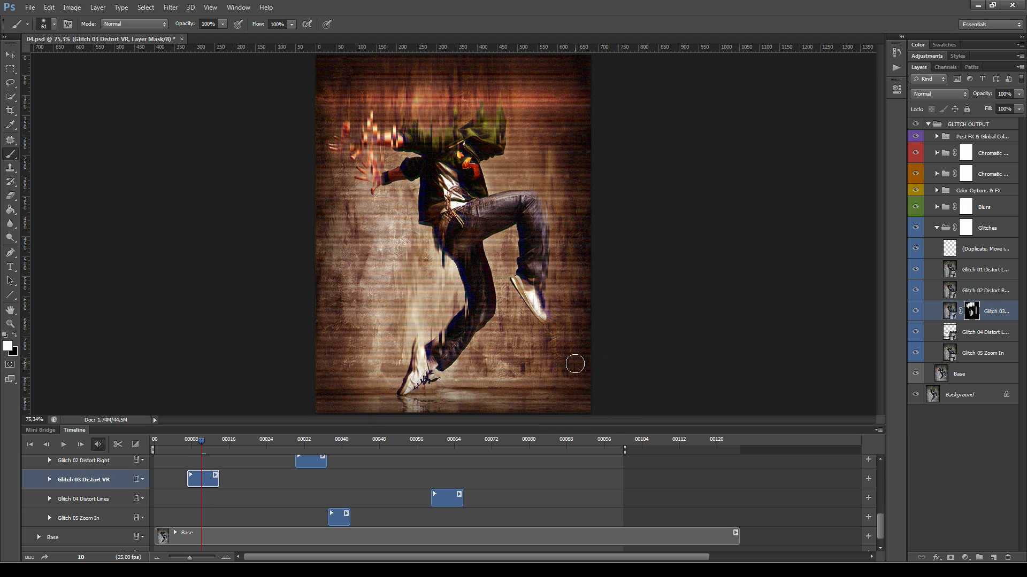
Step: Move the Glitch 01 Distort Left clip under the playhead at frame 10 and give its layer a black mask
left_click_drag(884, 527, 883, 508)
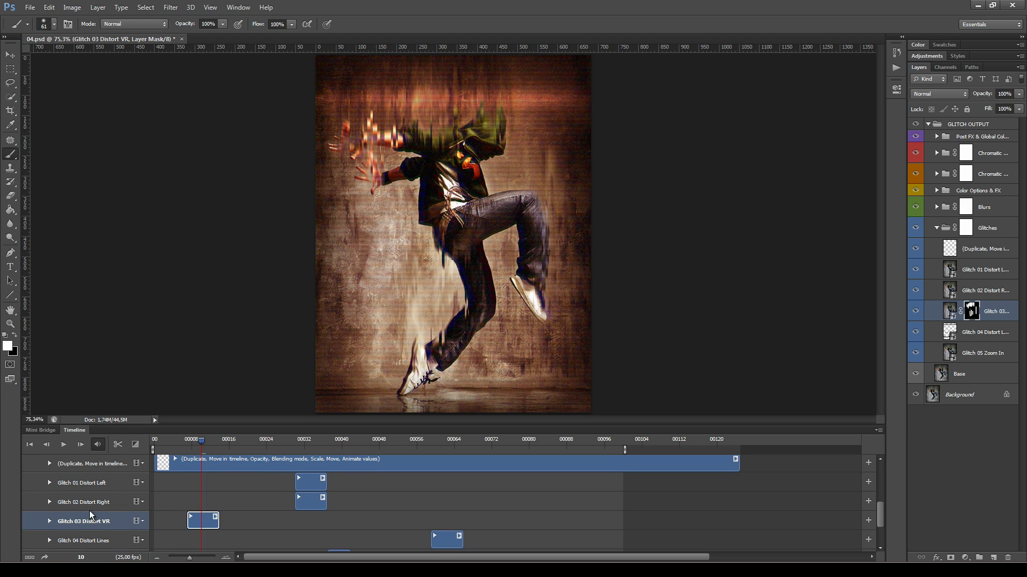
left_click(77, 483)
left_click_drag(316, 492, 208, 490)
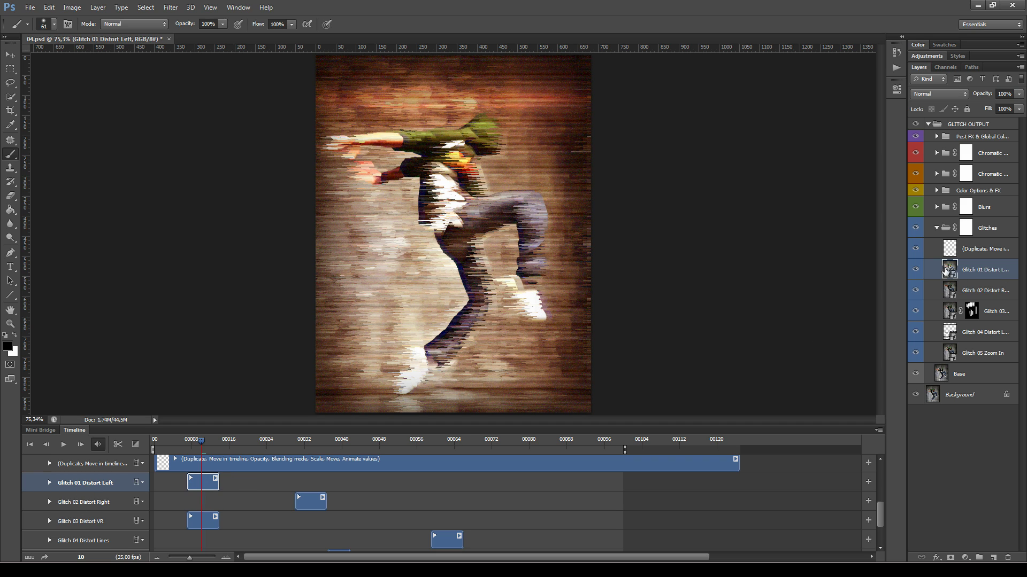
left_click(951, 557, "alt")
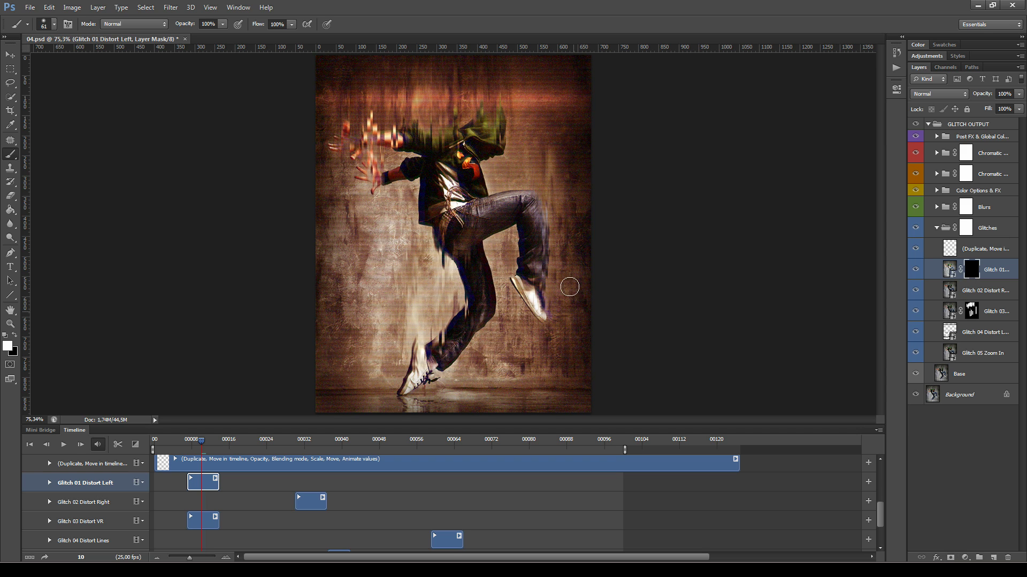
Step: Paint white on the Glitch 01 mask over the dancer's torso, legs and shoes
mouse_move(516, 224)
left_mouse_down()
mouse_move(514, 286)
mouse_move(514, 214)
left_mouse_up()
mouse_move(420, 185)
left_mouse_down()
mouse_move(430, 236)
mouse_move(466, 298)
mouse_move(445, 366)
left_mouse_up()
mouse_move(438, 170)
left_mouse_down()
mouse_move(414, 174)
mouse_move(393, 161)
mouse_move(502, 193)
mouse_move(485, 188)
mouse_move(514, 210)
mouse_move(469, 166)
left_mouse_up()
left_click_drag(494, 305, 486, 318)
left_click_drag(405, 388, 413, 384)
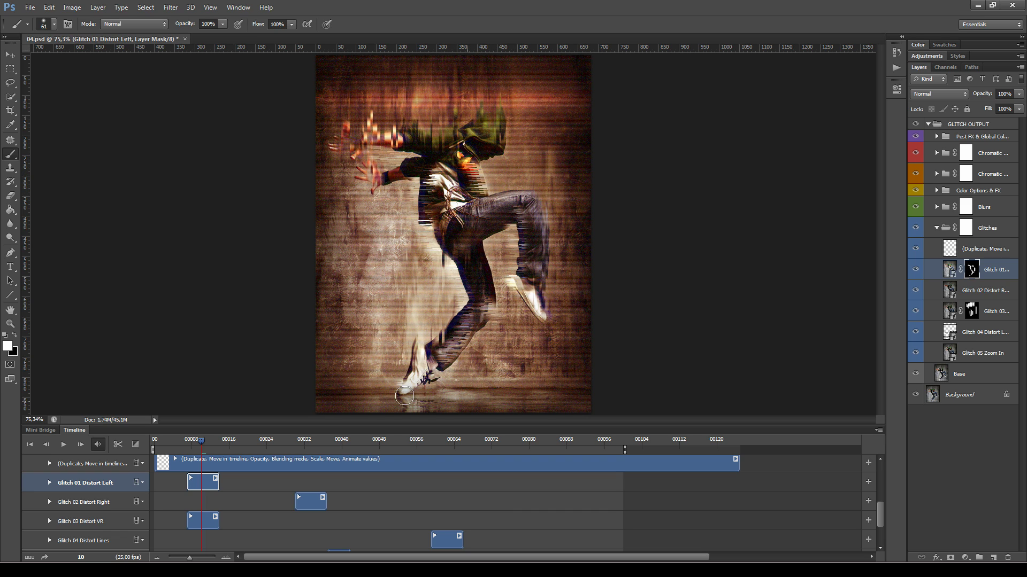
Step: Select the Chromatic Aberrations group, switch to Chromatic Glitches, and collapse the Glitches group in the layer stack
left_click(940, 235)
left_click(993, 172)
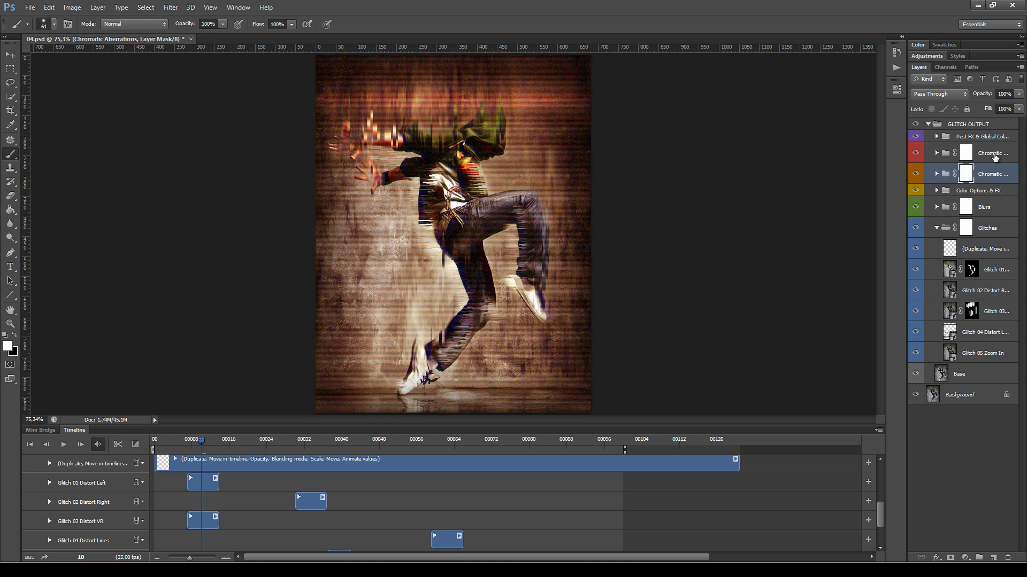
left_click(993, 164)
left_click(936, 228)
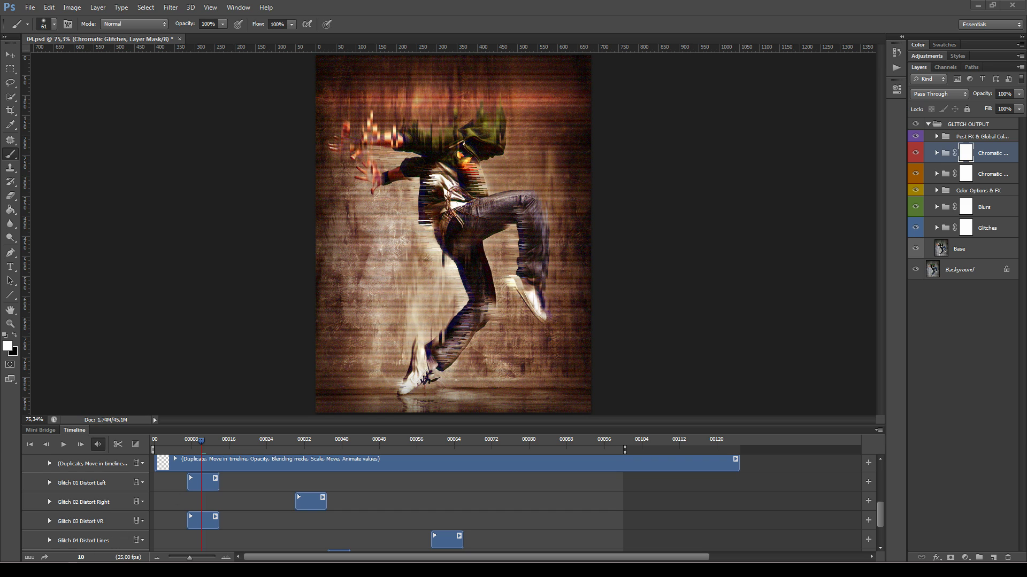
Step: Open Save As for 04.psd, look through the available file formats, and cancel without saving
left_click(30, 7)
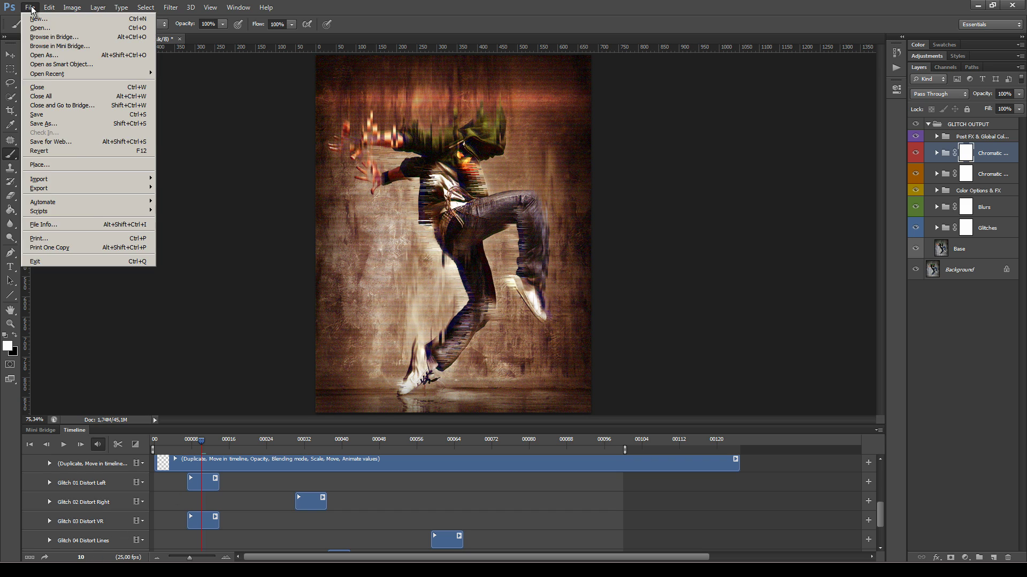
left_click(53, 124)
left_click(513, 285)
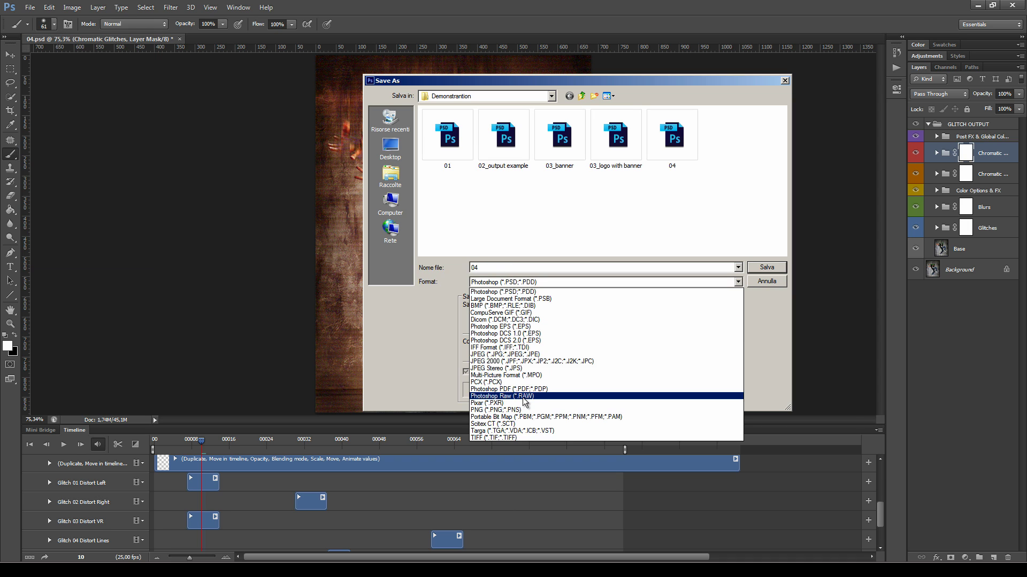
left_click(770, 299)
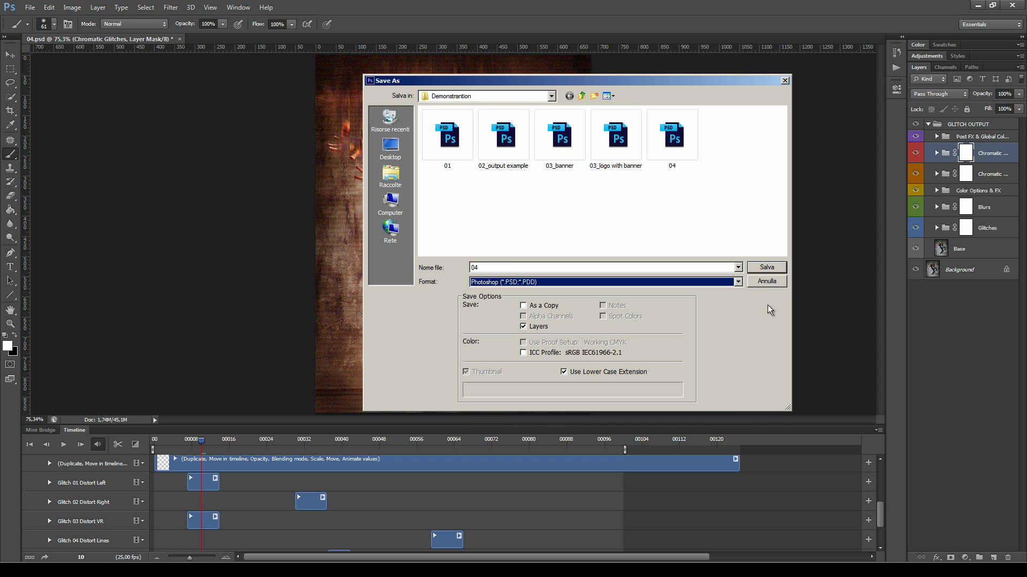
left_click(768, 286)
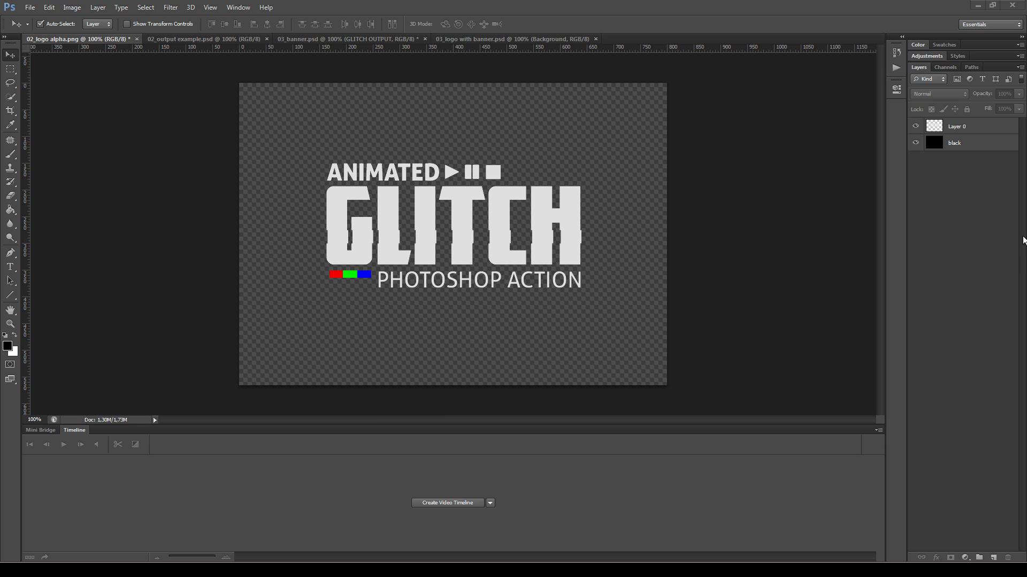
Step: In 02_logo alpha.png, toggle the logo layer's visibility off and on, and delete the black layer beneath it
left_click(980, 124)
left_click(916, 127)
left_click(916, 126)
left_click(973, 150)
left_click_drag(980, 151, 1007, 558)
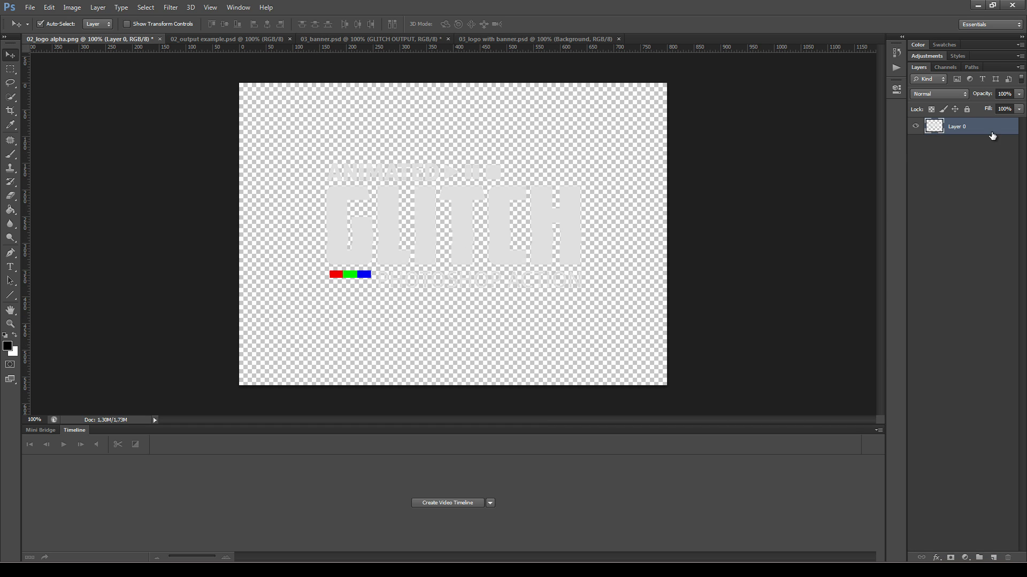
Step: Convert the logo layer in 02_logo alpha.png into a background layer, and undo the conversion
left_click(98, 7)
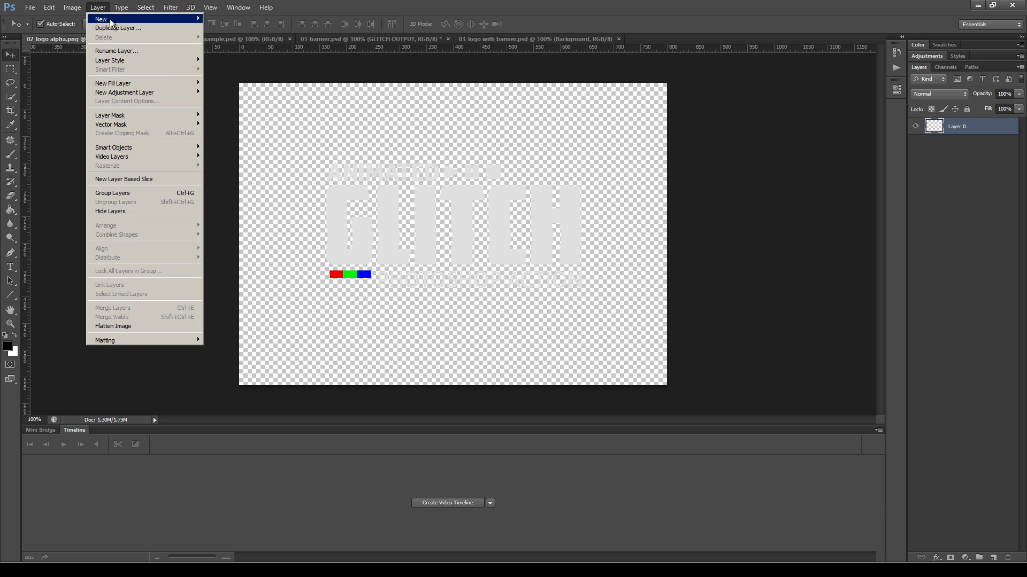
mouse_move(141, 20)
left_click(266, 29)
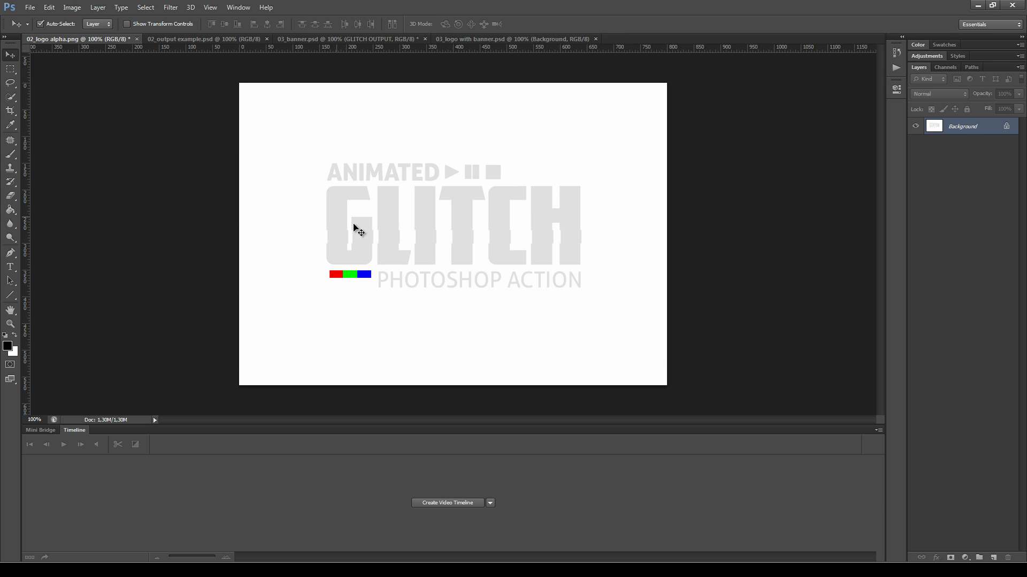
key("ctrl+z")
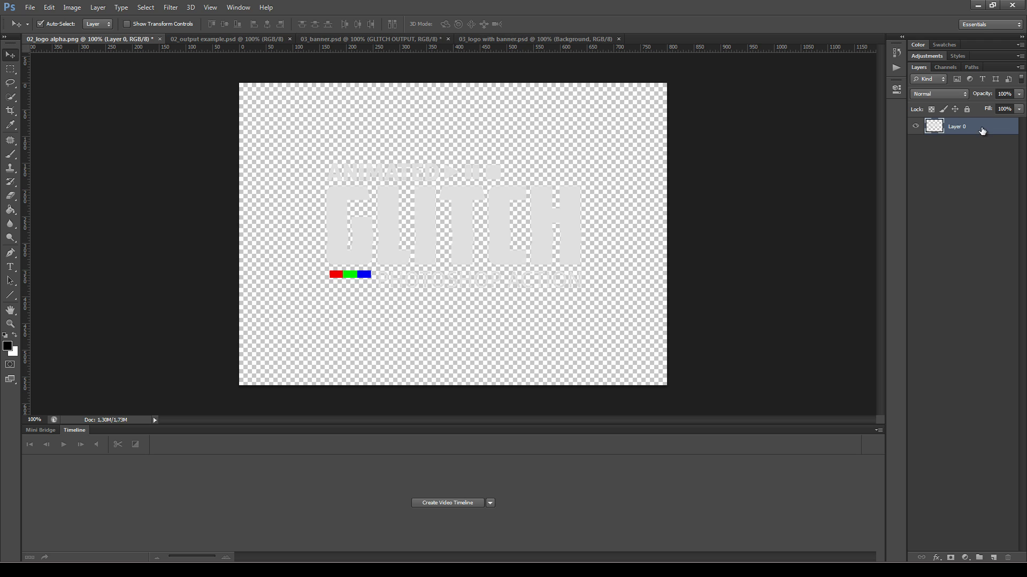
Step: Rename the transparent logo layer to Background
double_click(961, 130)
left_click(98, 7)
left_click(98, 7)
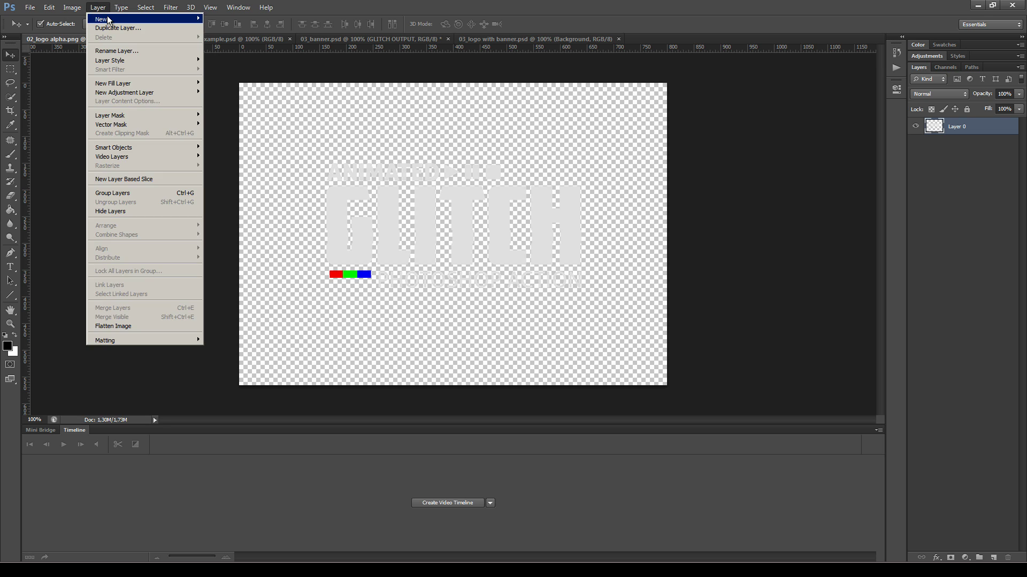
left_click(965, 152)
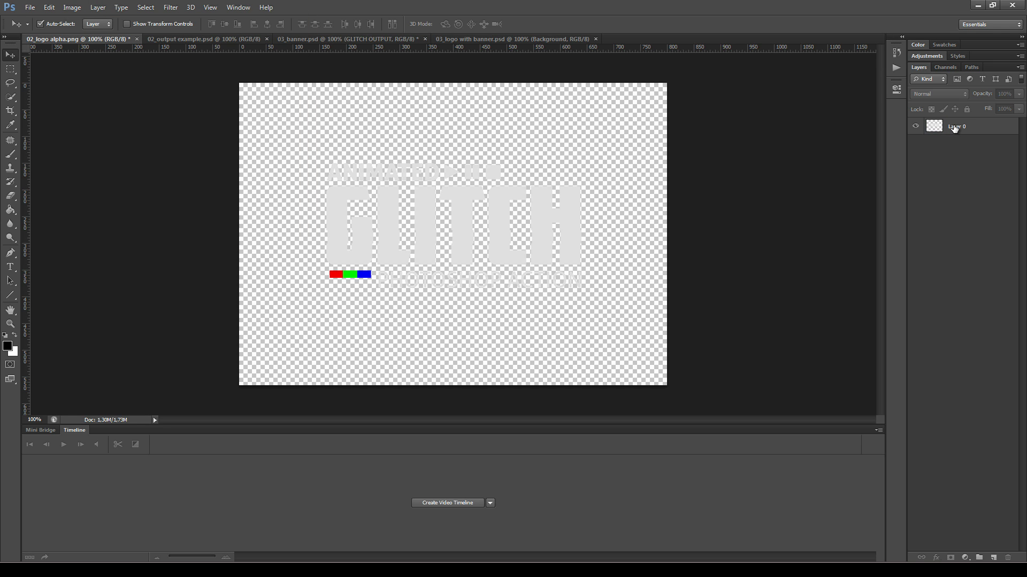
double_click(955, 127)
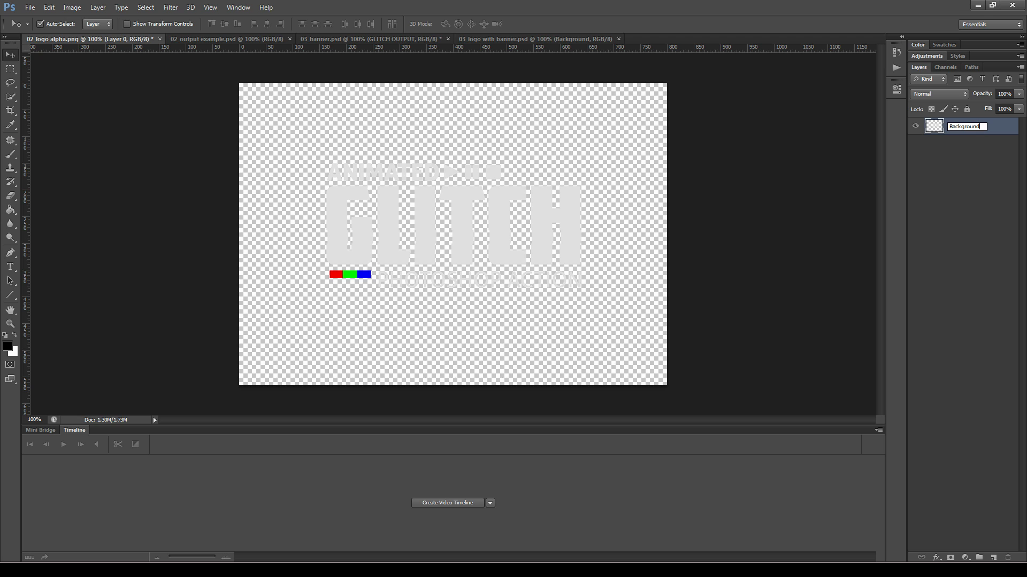
type("Background")
key("Return")
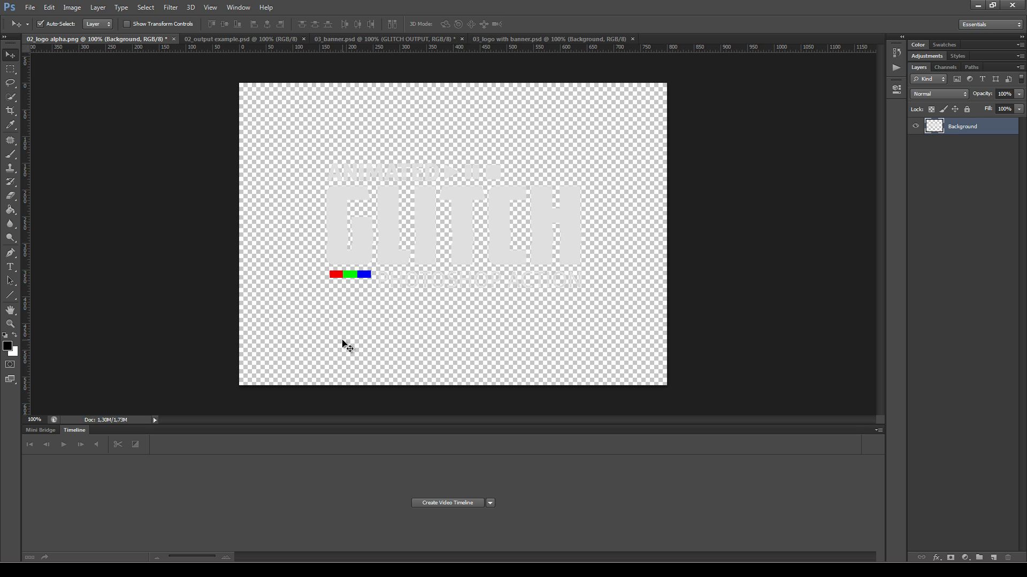
Step: Switch to 02_output example.psd, play the glitch animation over the black layer, and stop it
left_click(226, 42)
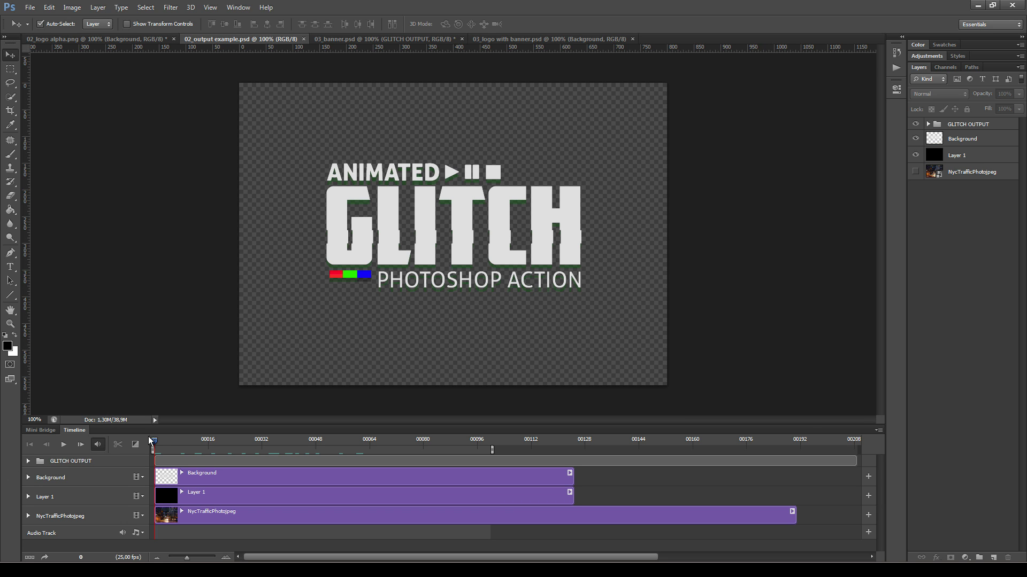
key("space")
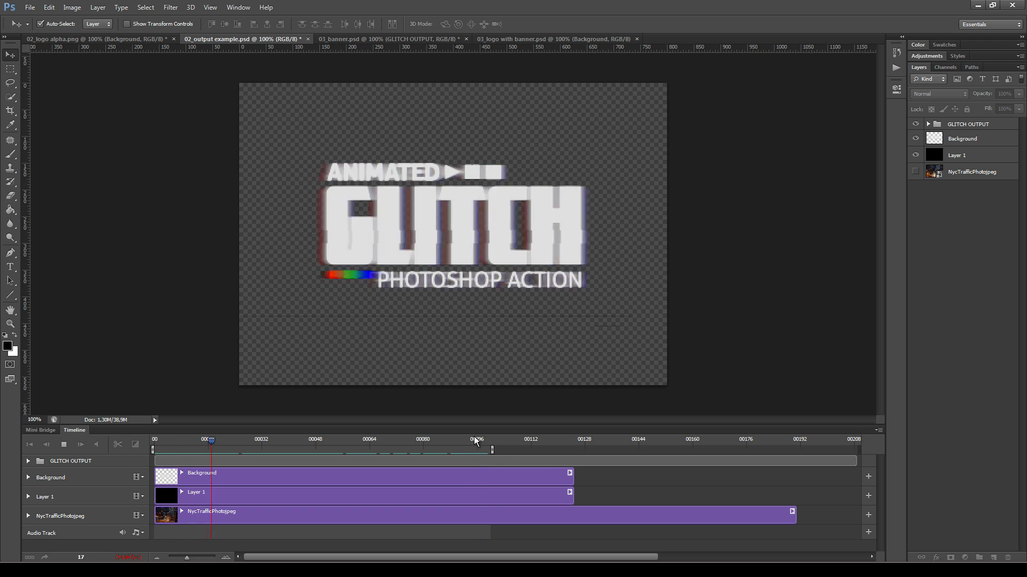
key("space")
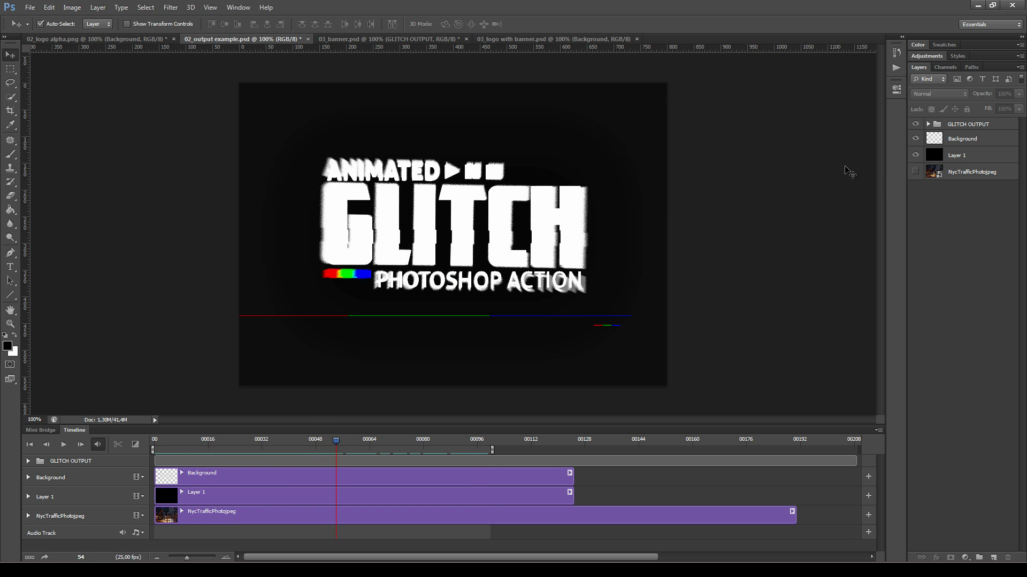
Step: Hide Layer 1, show the NycTrafficPhotojpeg layer, and play the logo animation over the photo from near the start
left_click(916, 155)
left_click(916, 172)
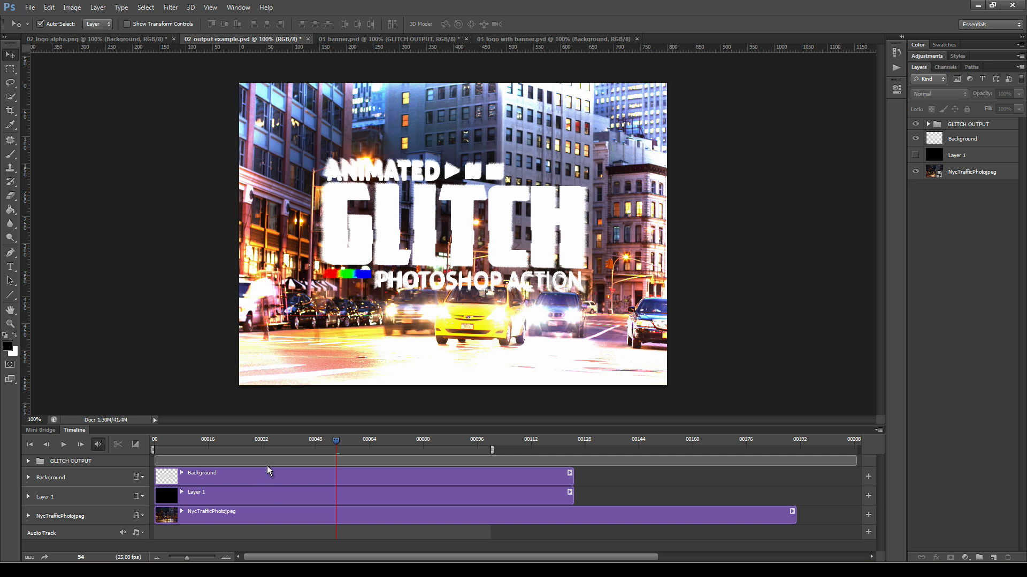
left_click_drag(336, 445, 180, 470)
key("space")
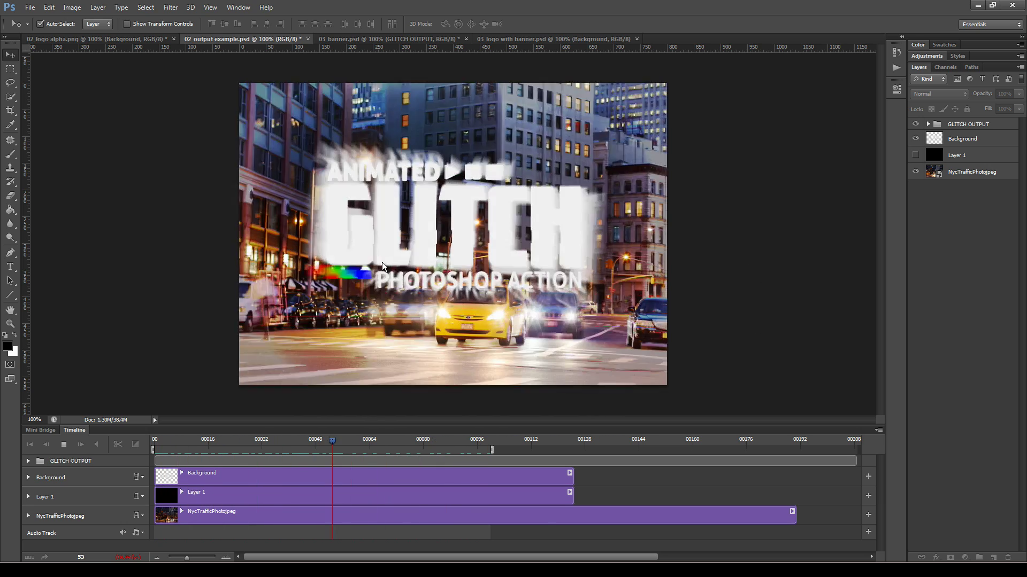
Step: Switch to 03_banner.psd, play the banner's glitch animation, and stop it
left_click(364, 39)
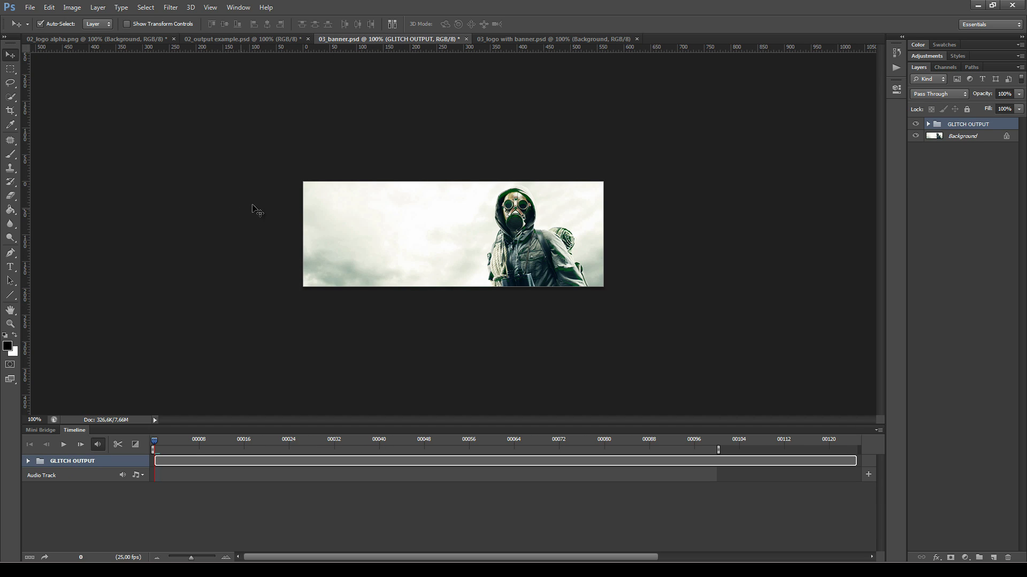
key("space")
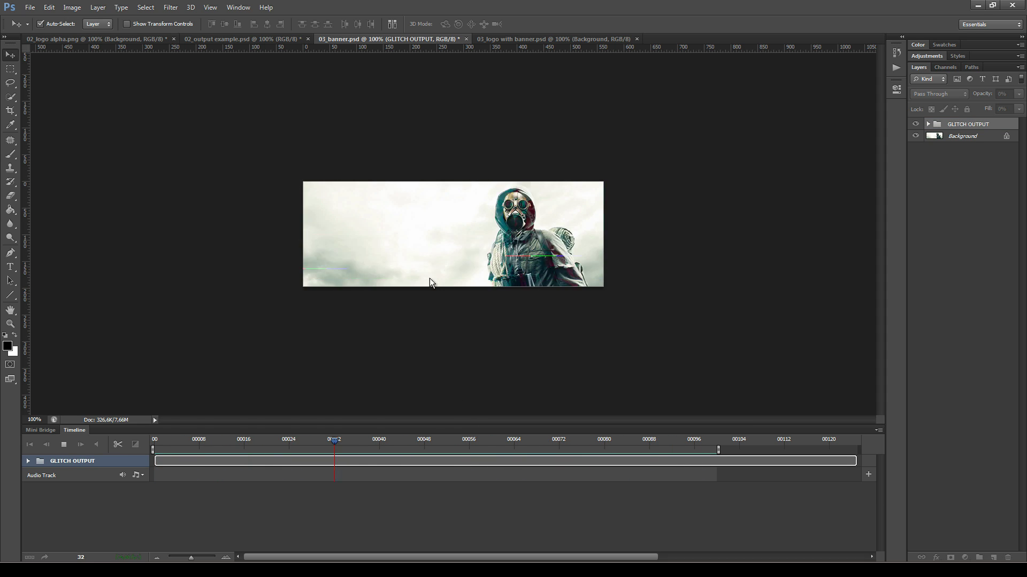
key("space")
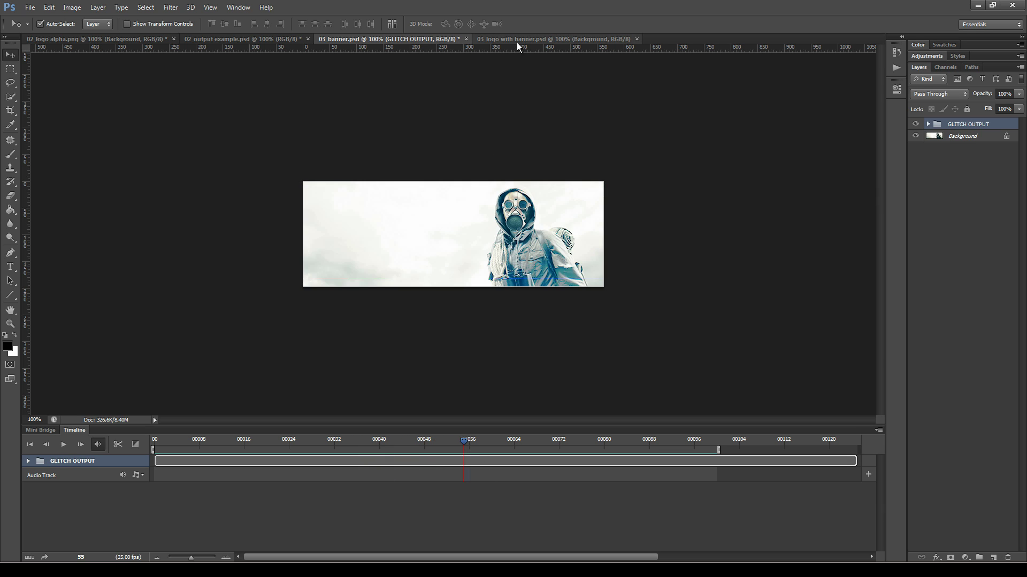
Step: In 03_logo with banner.psd, play the logo animation from frame 23 and hide the Background layer
left_click(517, 40)
left_click_drag(312, 440, 284, 440)
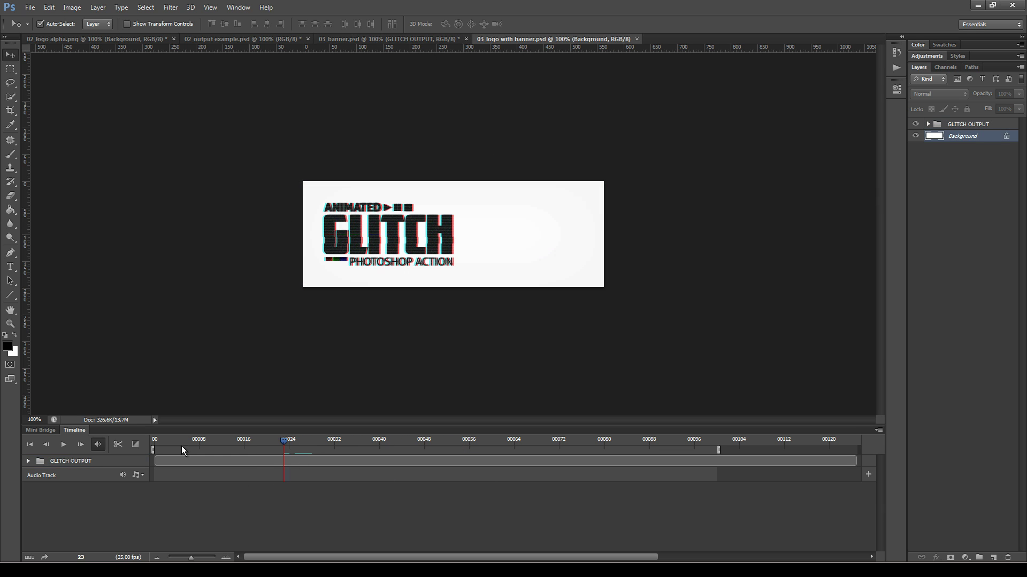
key("space")
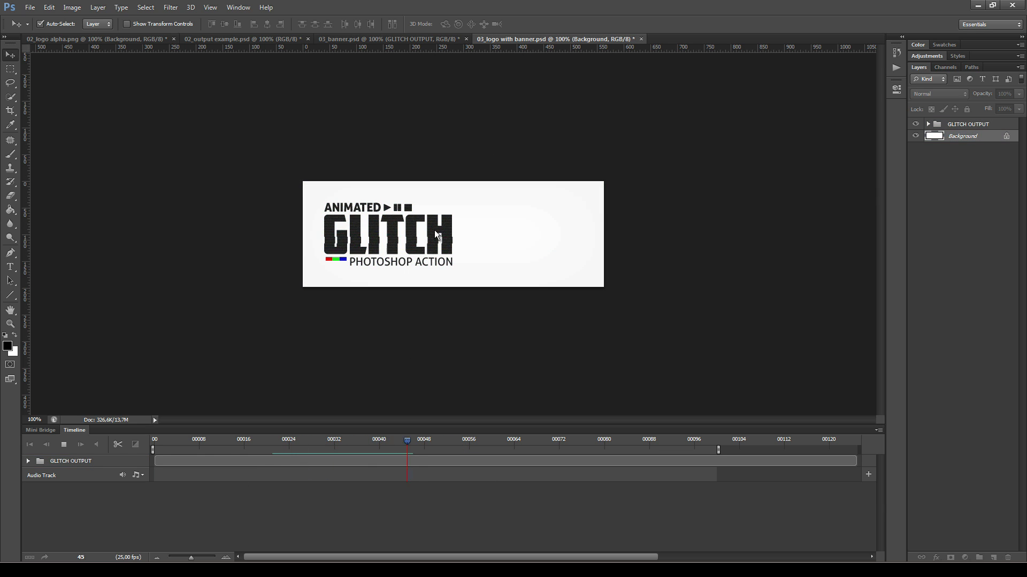
left_click(915, 136)
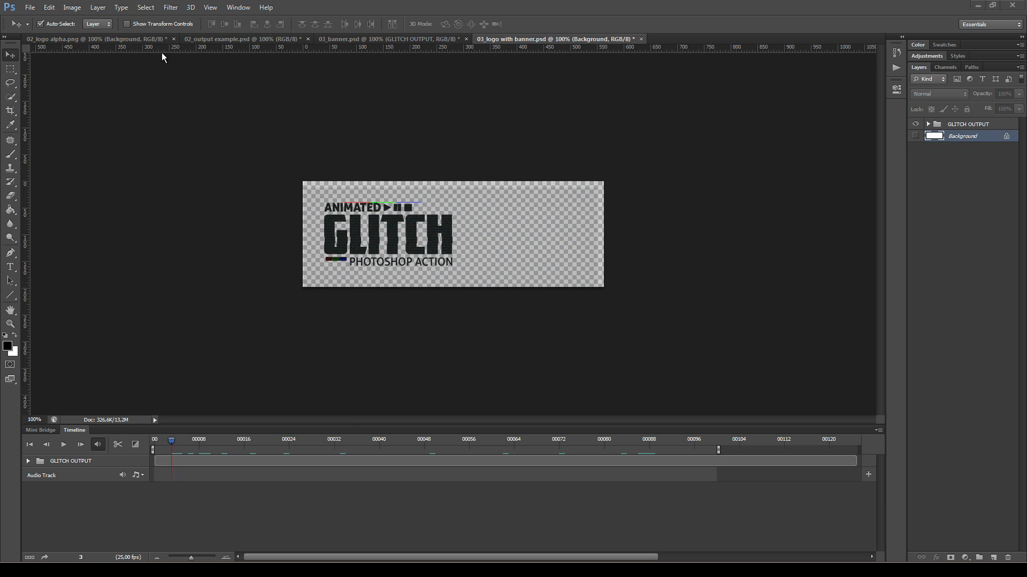
Step: With the Move tool's selection set to Group, copy the logo's GLITCH OUTPUT group into 03_banner.psd and play the combined animation from the first frame
left_click(96, 24)
left_click(98, 35)
left_click(978, 125)
left_click_drag(463, 238, 508, 277)
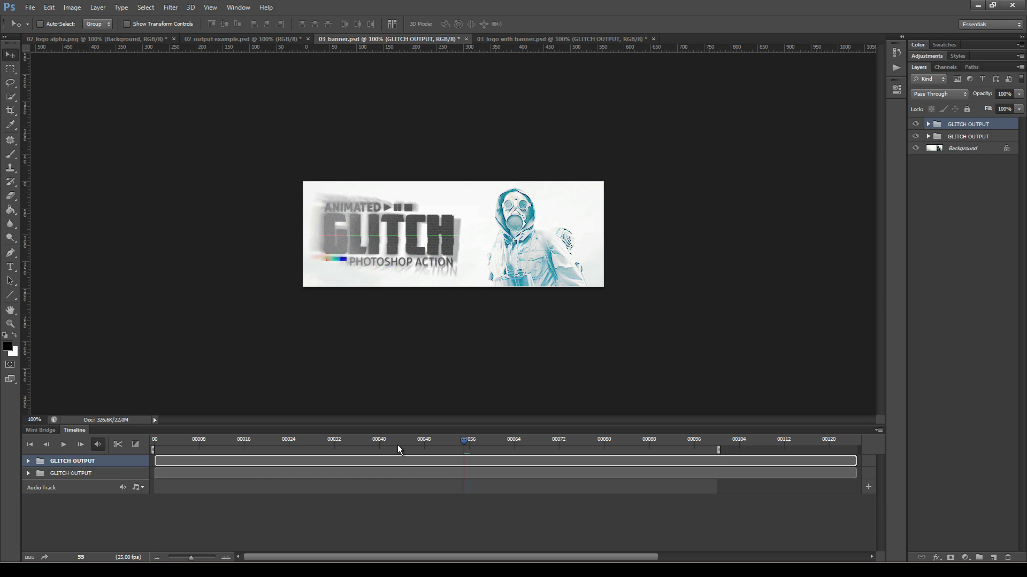
key("Home")
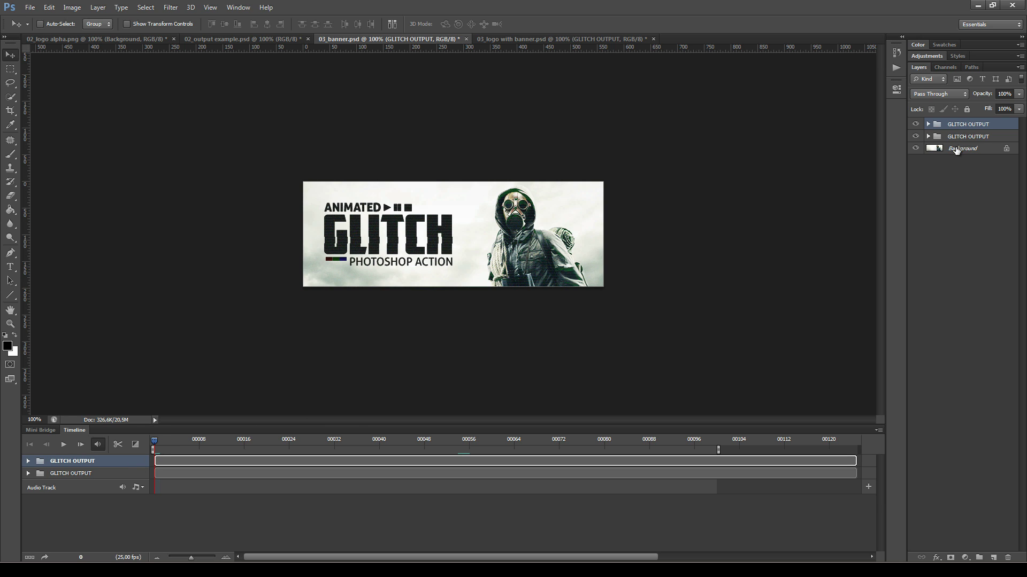
key("space")
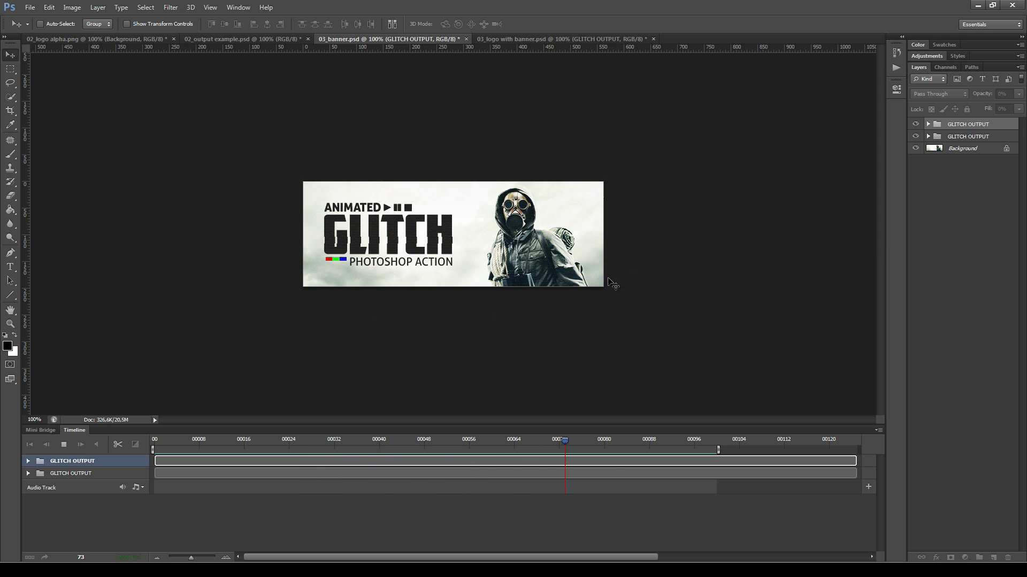
Step: Hide the Background and the upper GLITCH OUTPUT group, and look through the subgroups of the lower GLITCH OUTPUT group
left_click(916, 148)
left_click(959, 137)
left_click(916, 124)
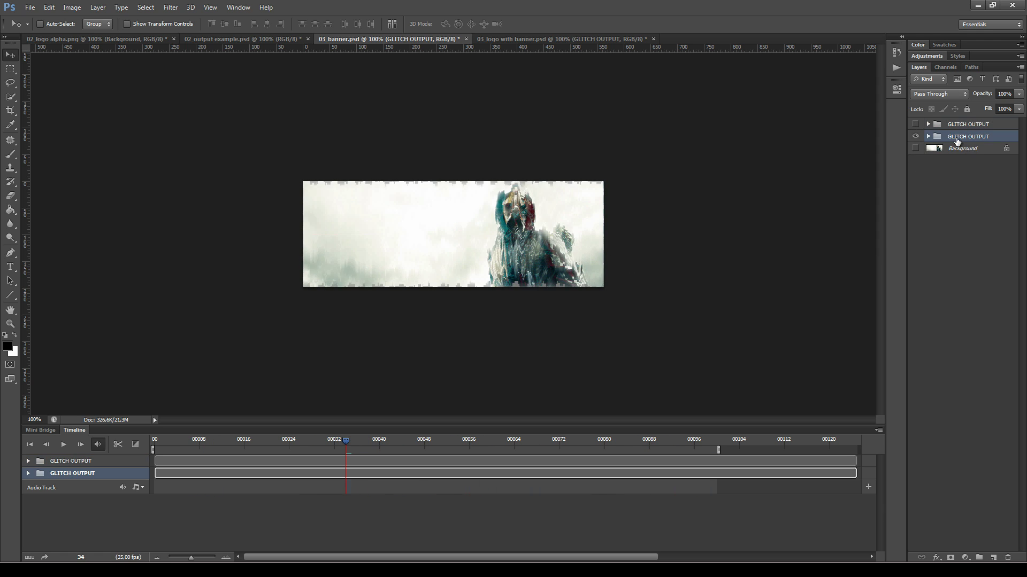
left_click(928, 137)
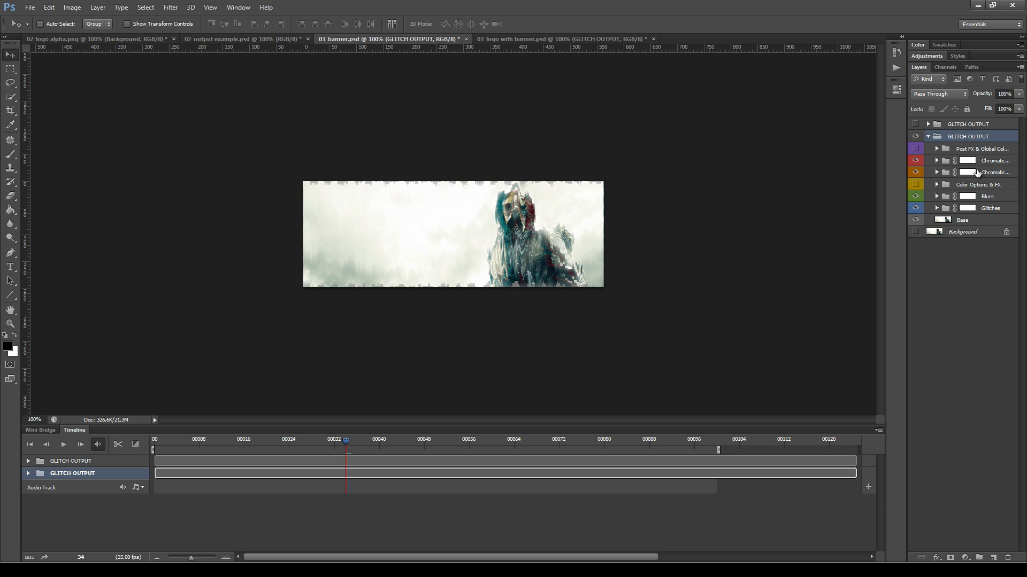
left_click(927, 137)
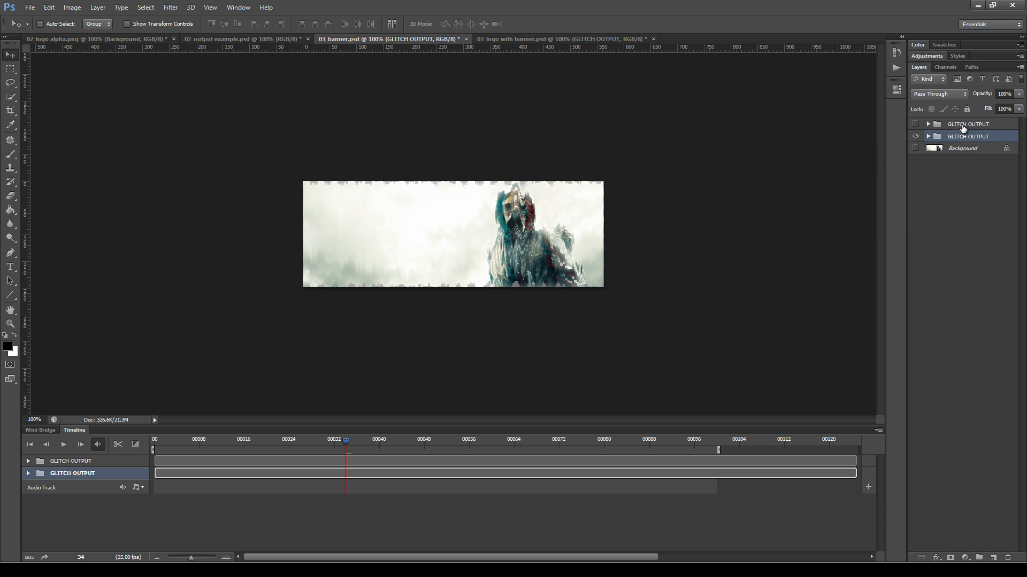
Step: Show only the upper GLITCH OUTPUT group containing the logo, look through its subgroups, and collapse it
left_click(962, 126)
left_click(916, 138)
left_click(915, 124)
left_click(928, 124)
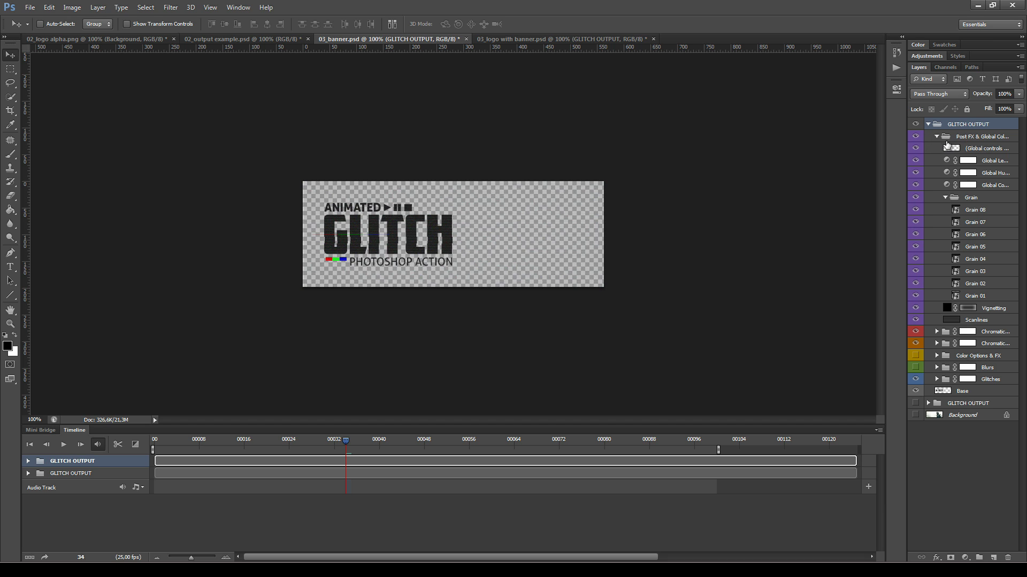
left_click(938, 137)
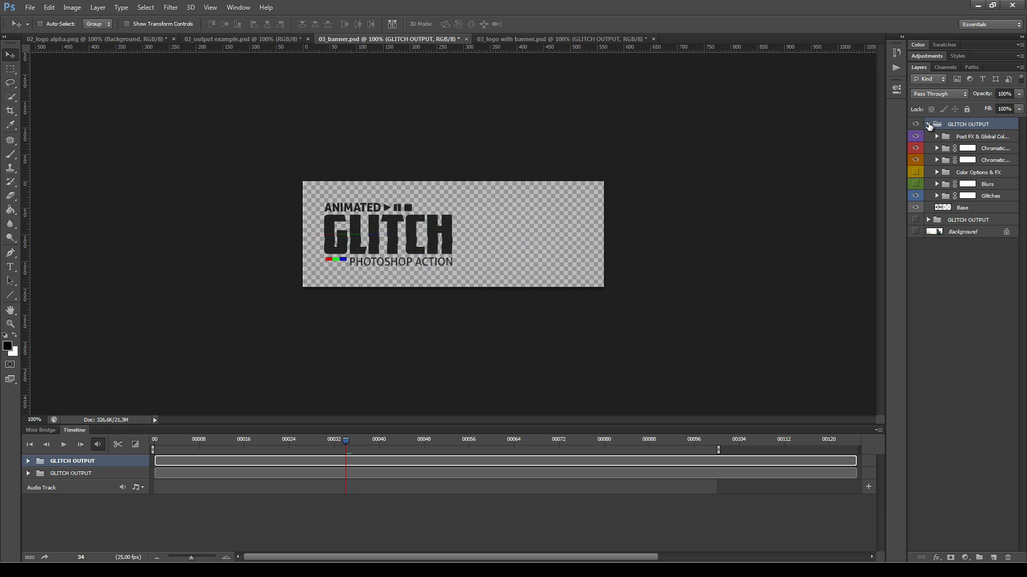
left_click(929, 124)
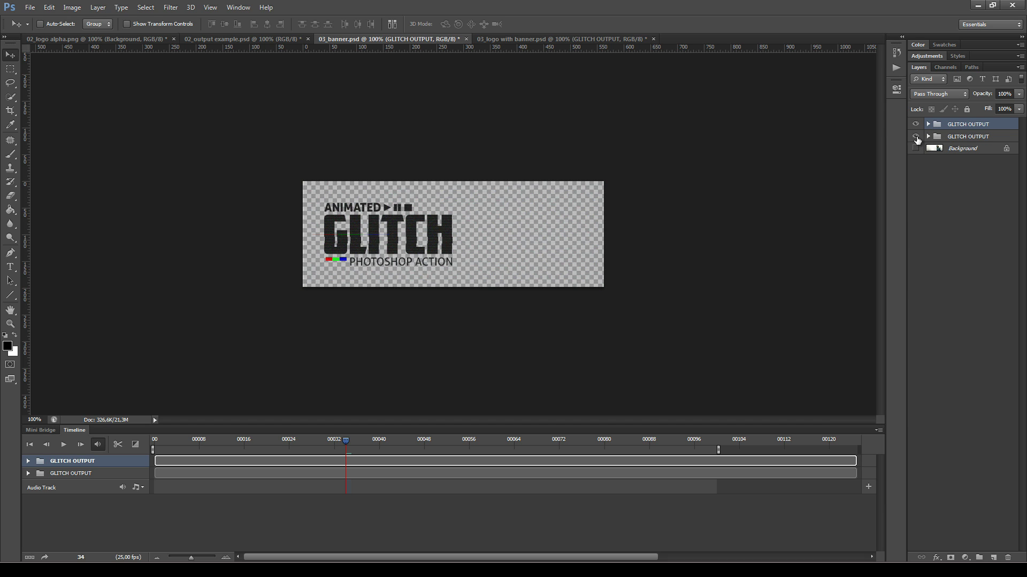
Step: Show the lower GLITCH OUTPUT group and play both glitch groups together
left_click(915, 137)
left_click(63, 446)
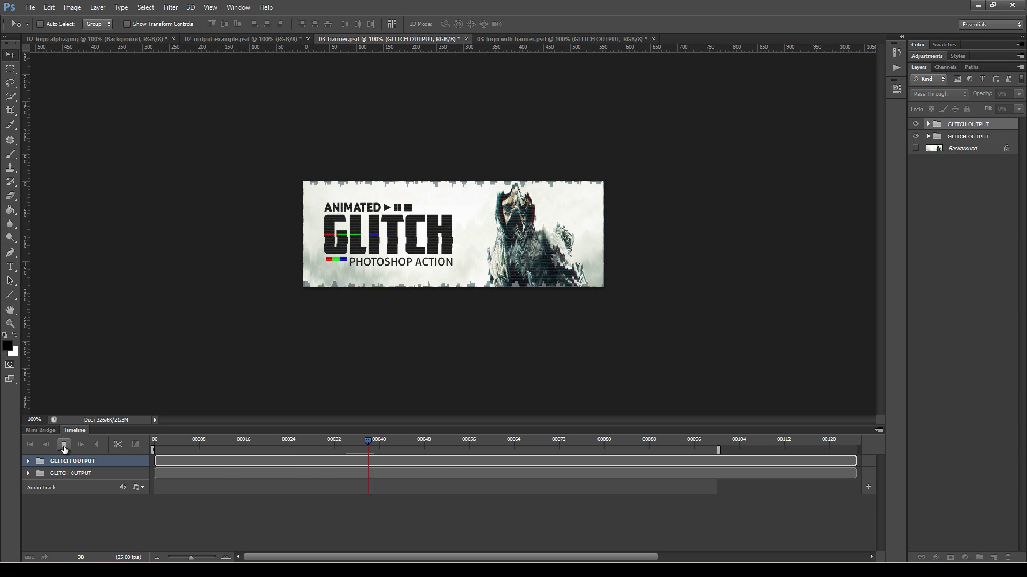